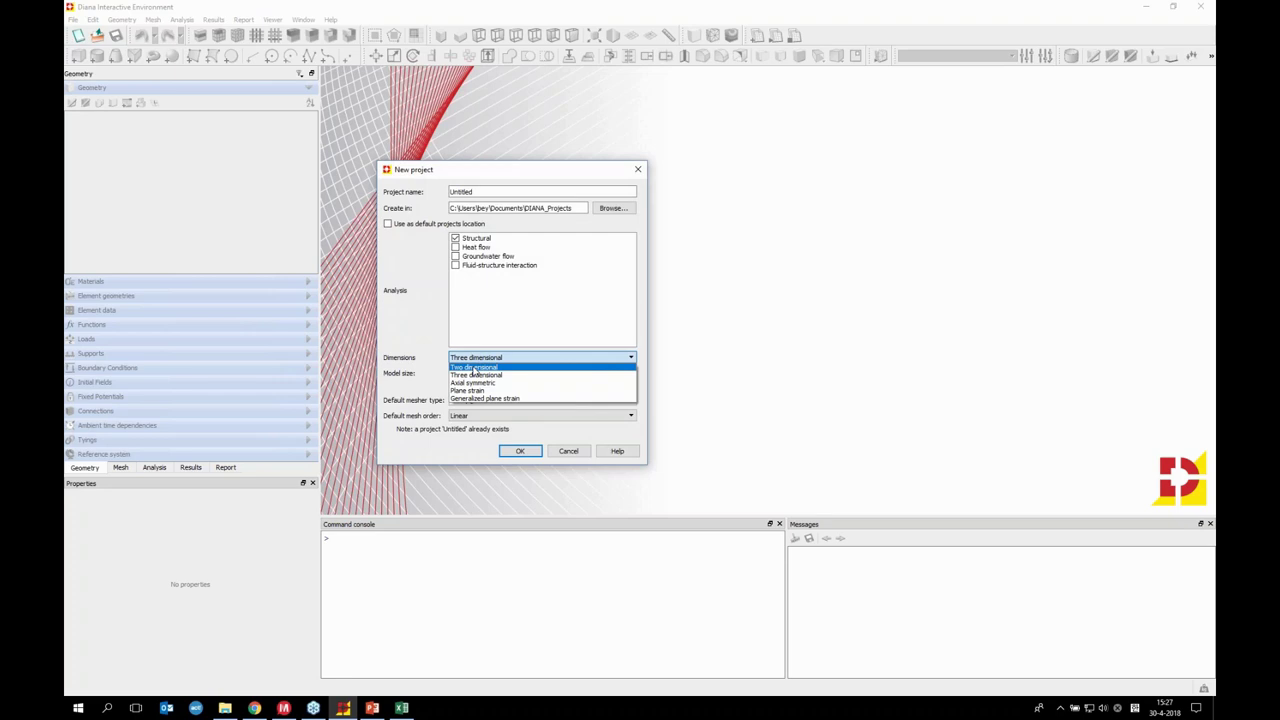
Create the new structural project as two dimensional with a quadratic default mesh order
click(475, 367)
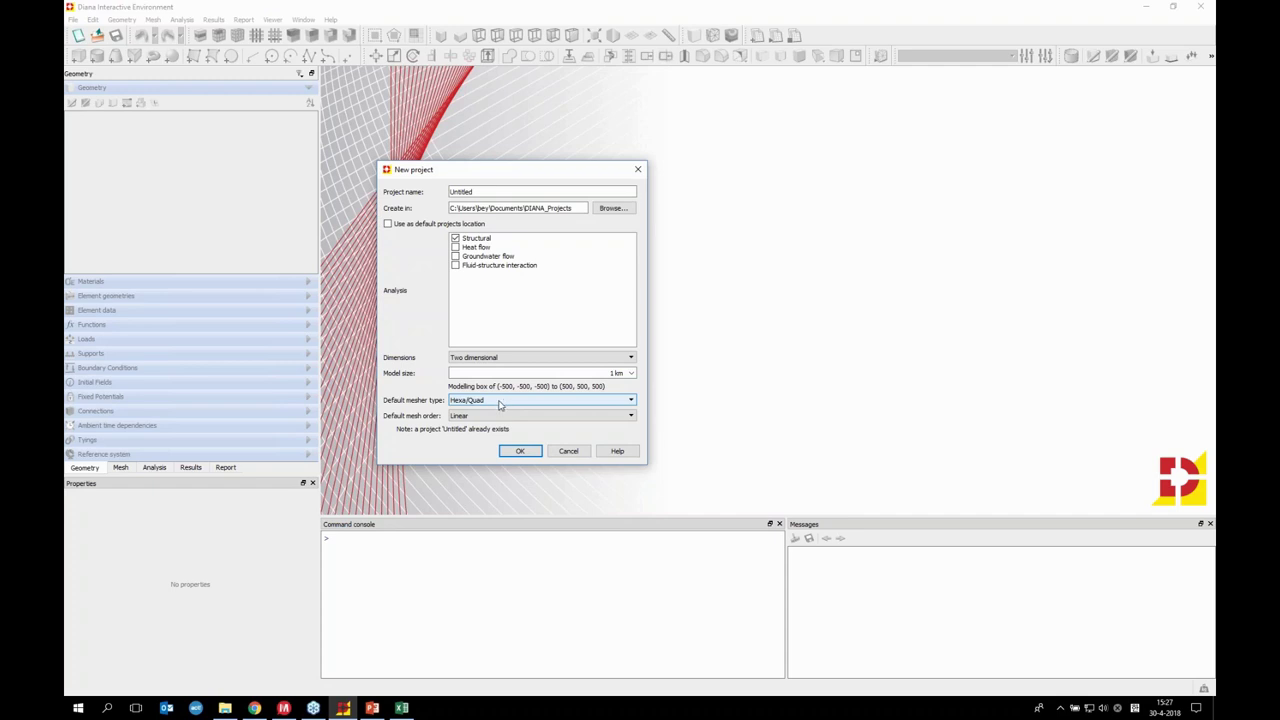
click(486, 415)
click(485, 435)
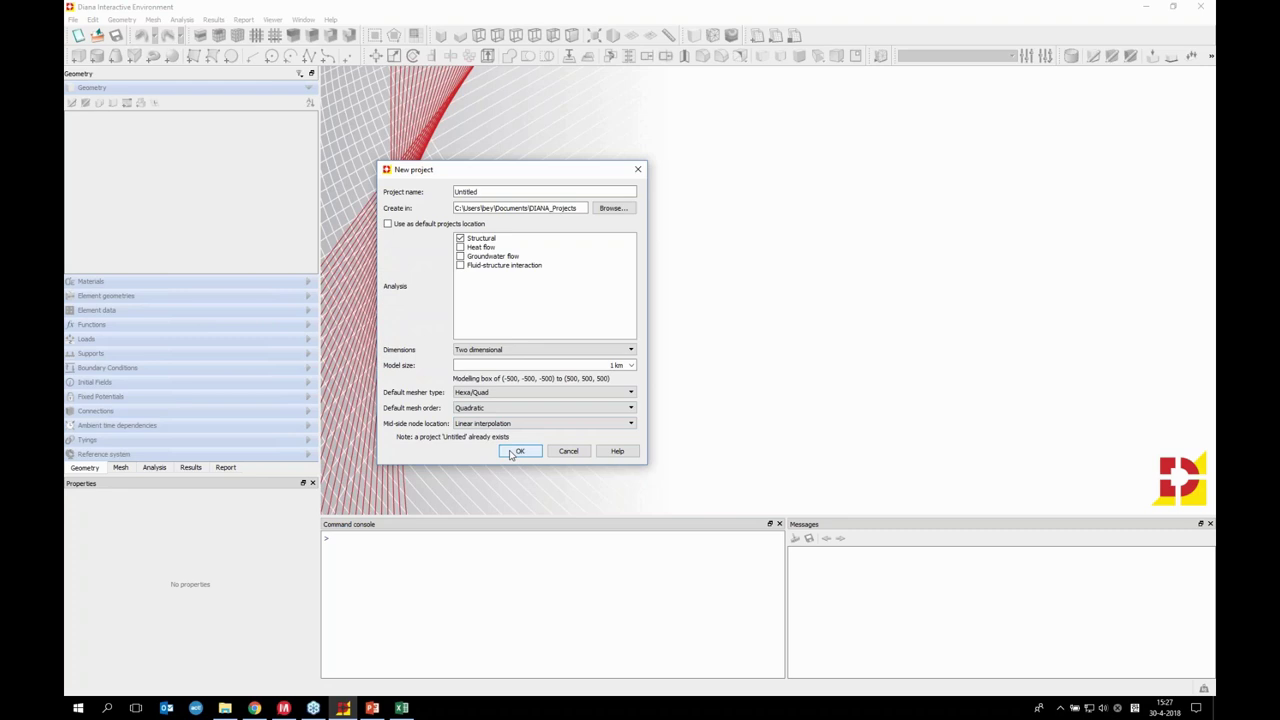
click(512, 453)
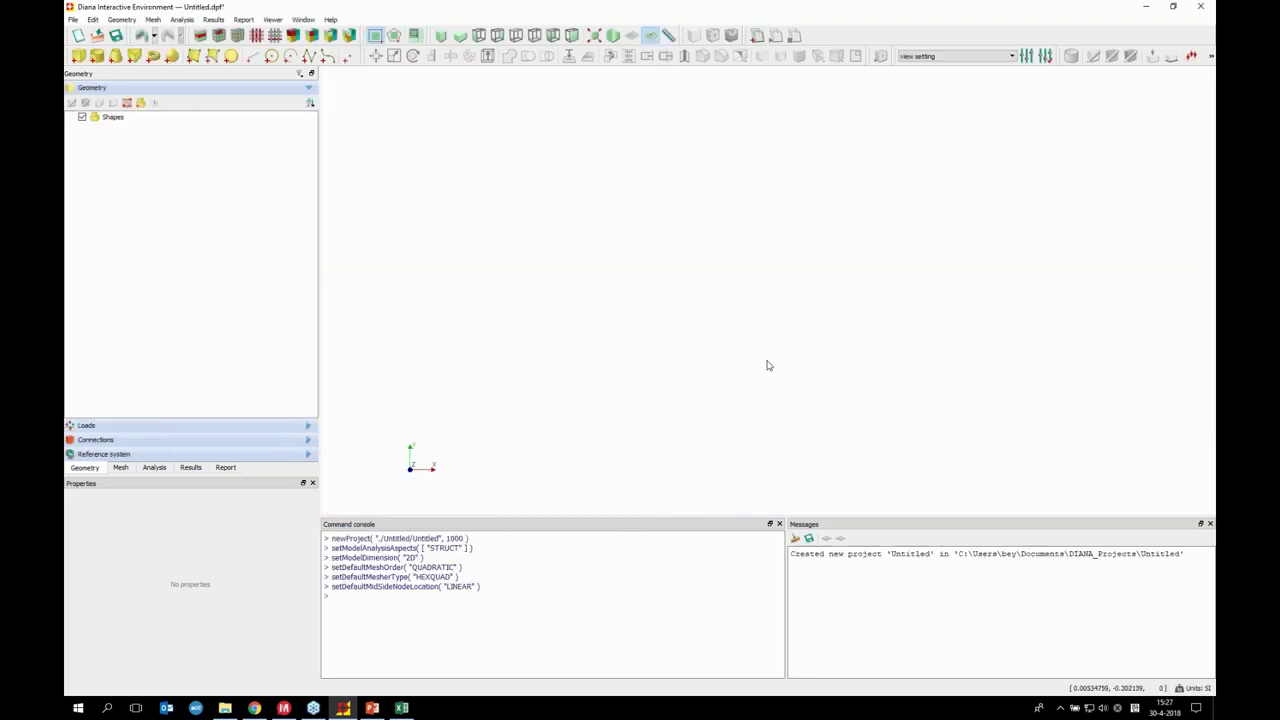
Set the model units to millimeter for length and newton for force
click(1197, 689)
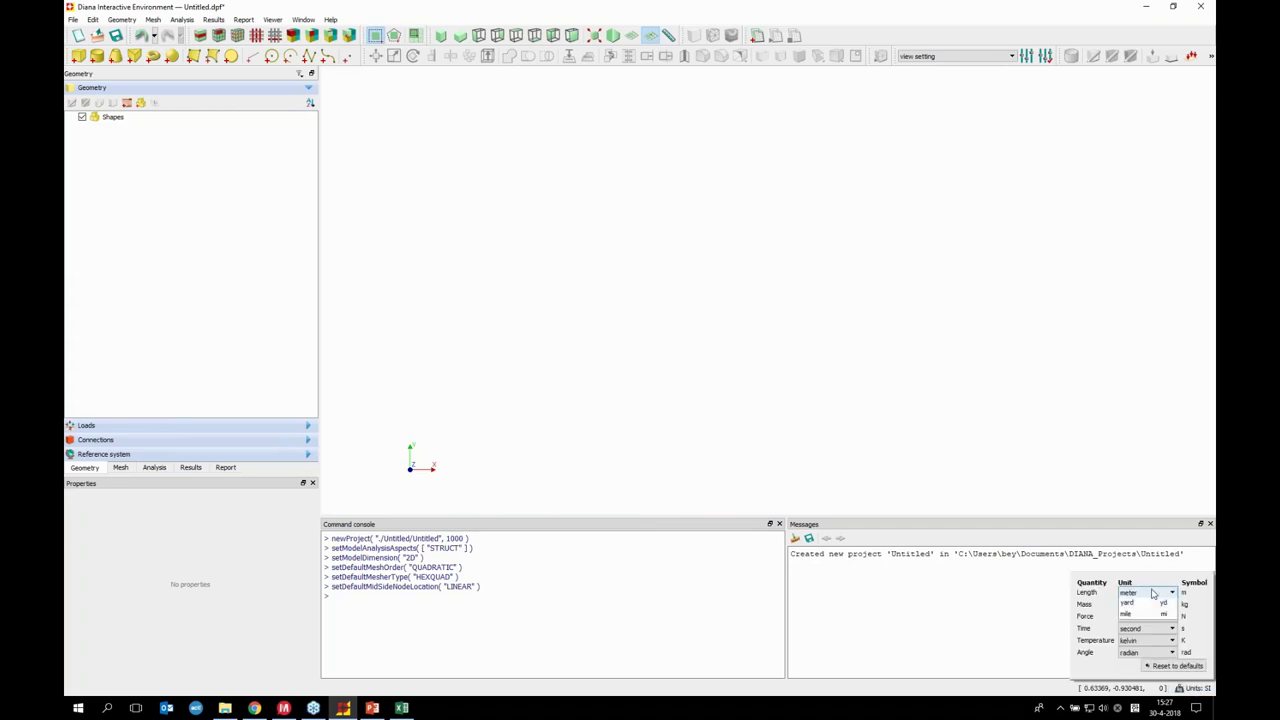
click(1155, 594)
click(1135, 615)
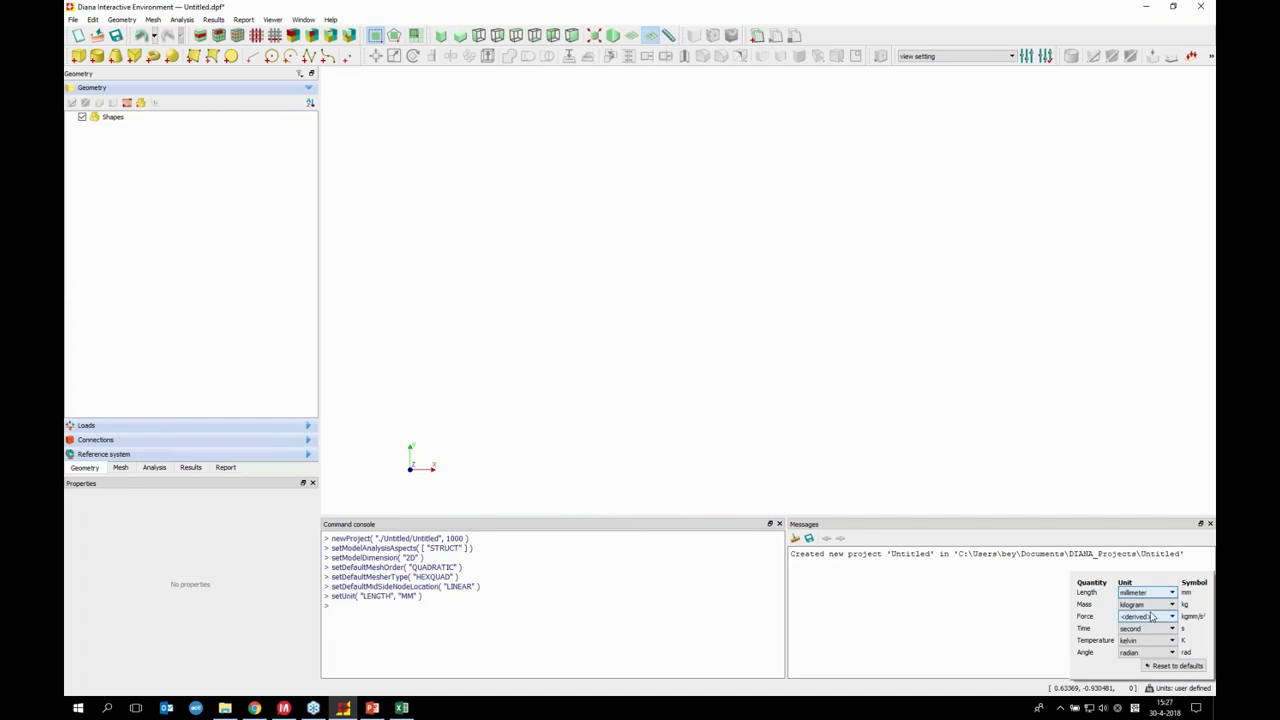
click(1152, 616)
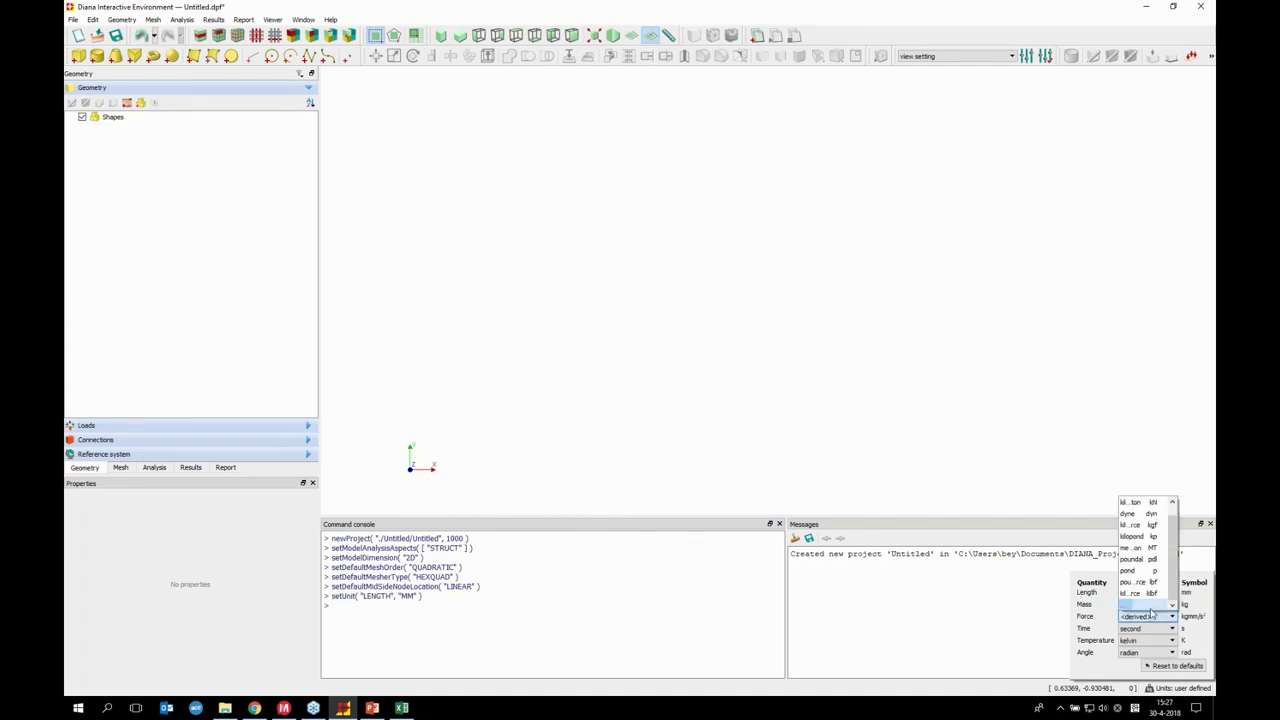
scroll(1150, 600, up, 3)
click(1136, 502)
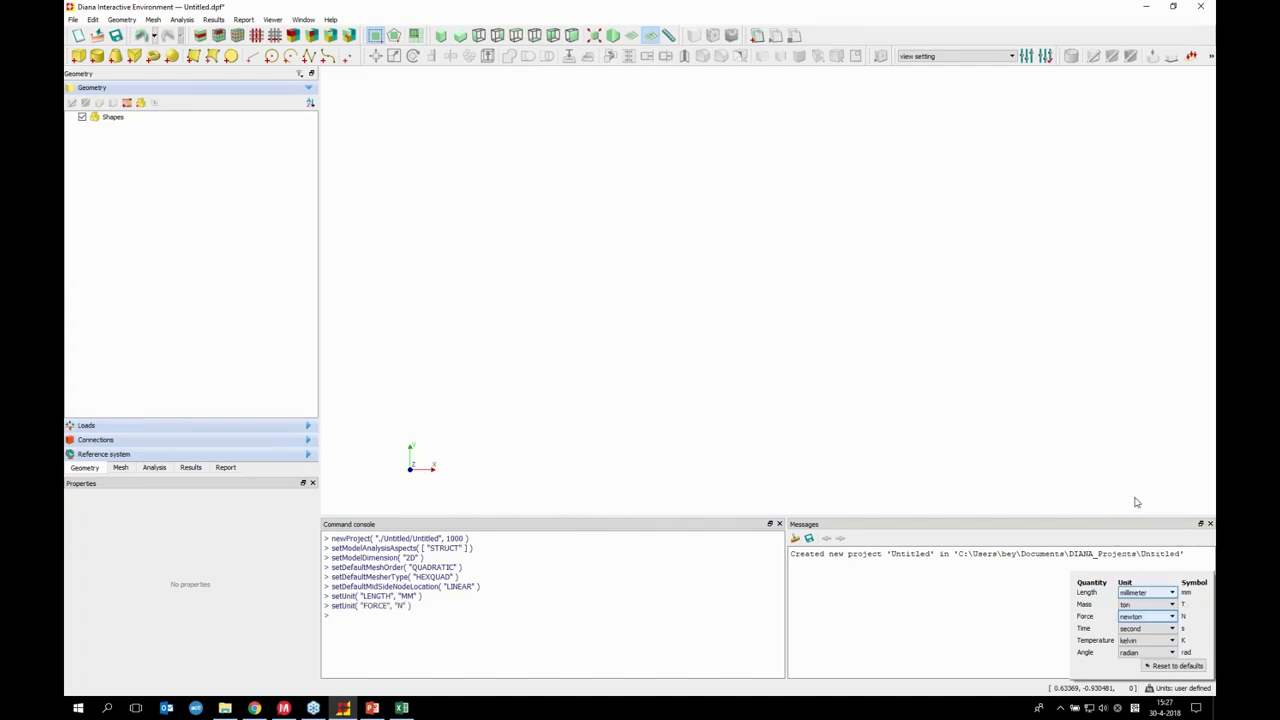
click(995, 655)
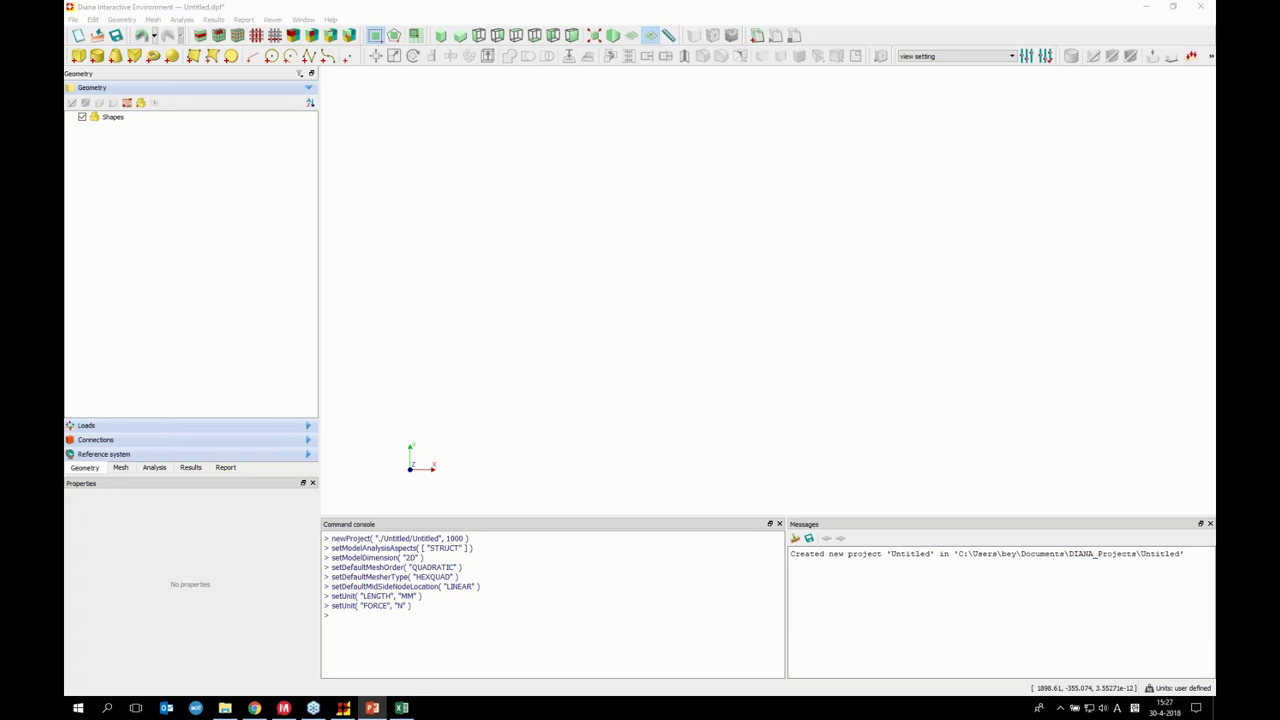
Start a new sheet named Beam, switch to Excel and copy the Beam corner coordinates from Shear beam.xlsx
click(193, 57)
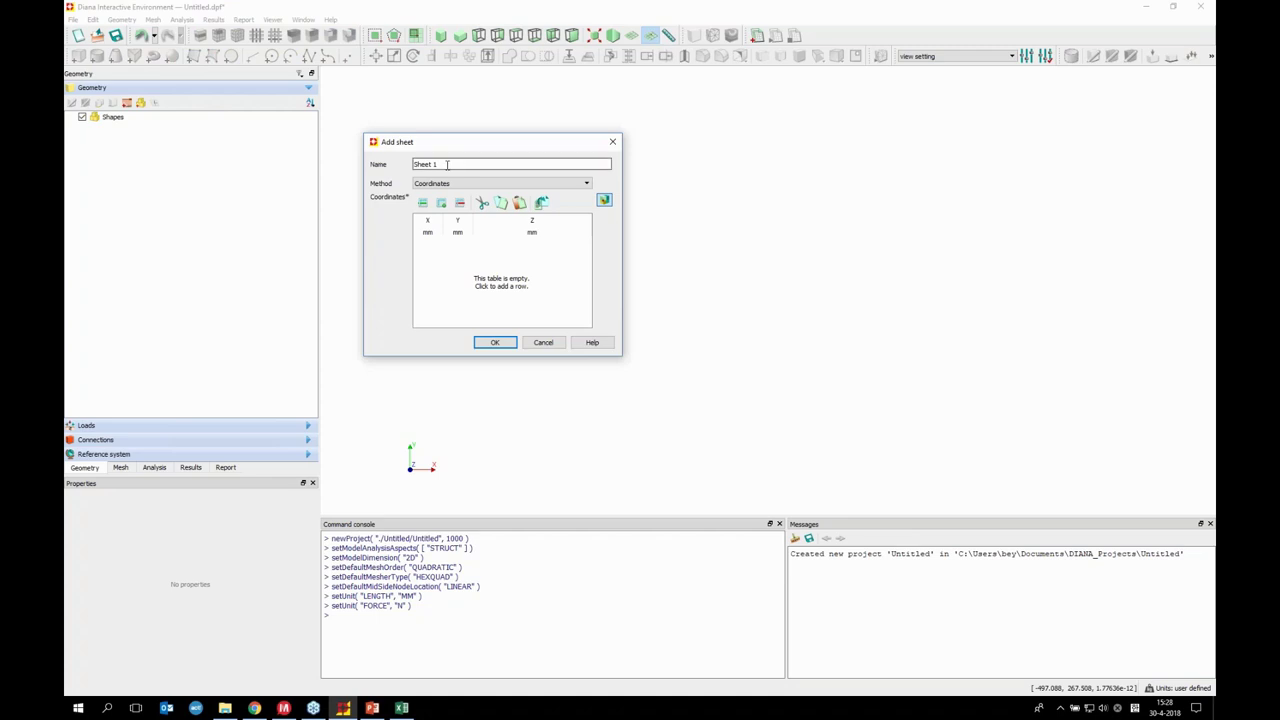
drag(450, 164, 395, 160)
text(Beam)
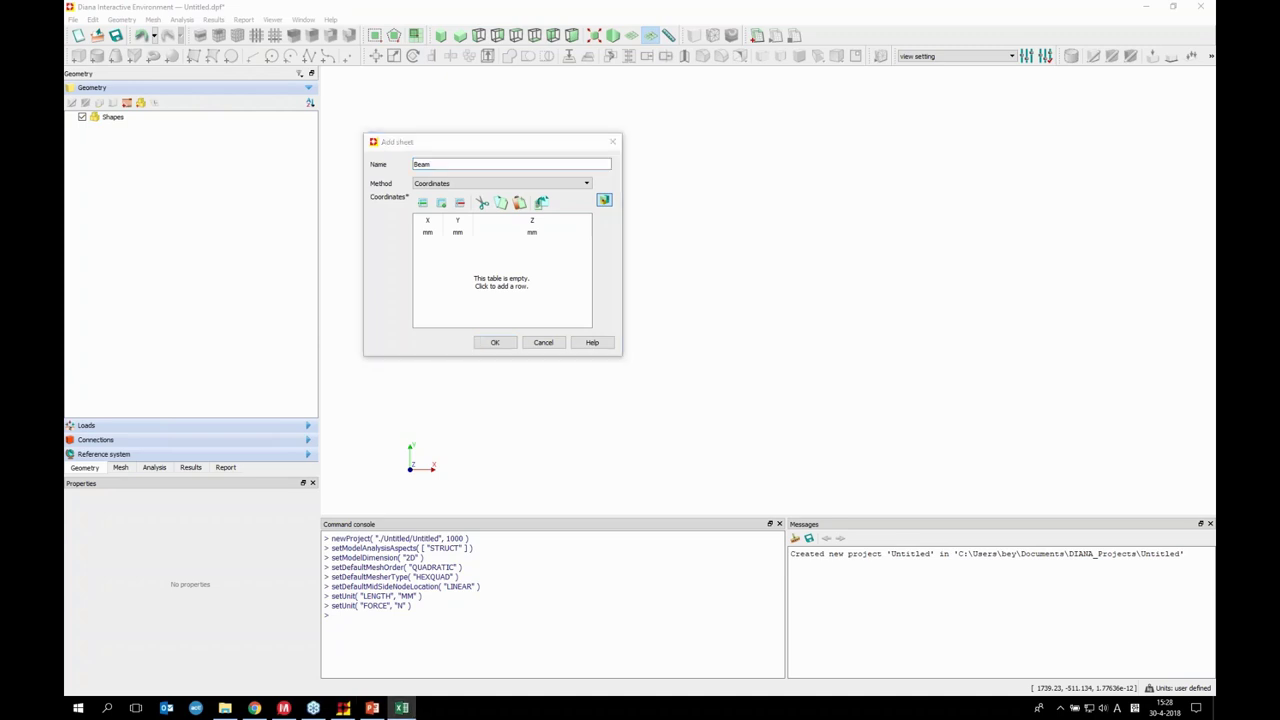
drag(1279, 90, 487, 81)
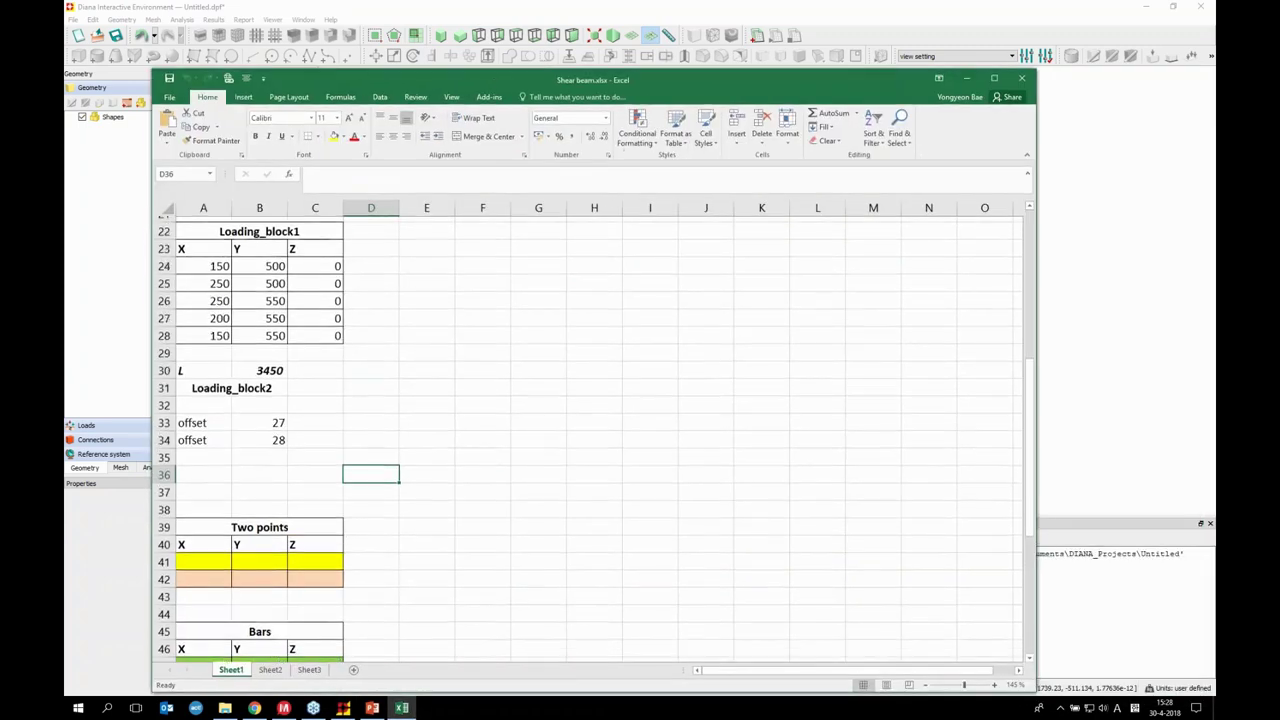
scroll(466, 320, up, 7)
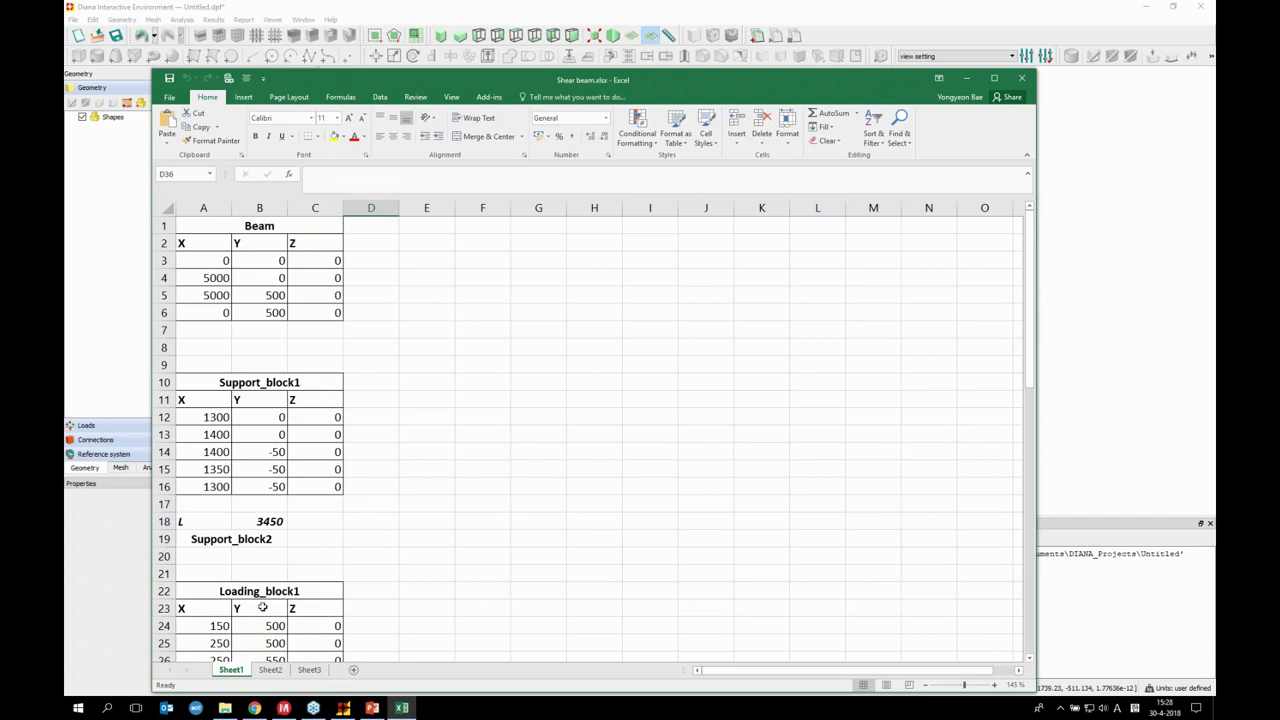
scroll(261, 609, down, 5)
scroll(270, 530, up, 5)
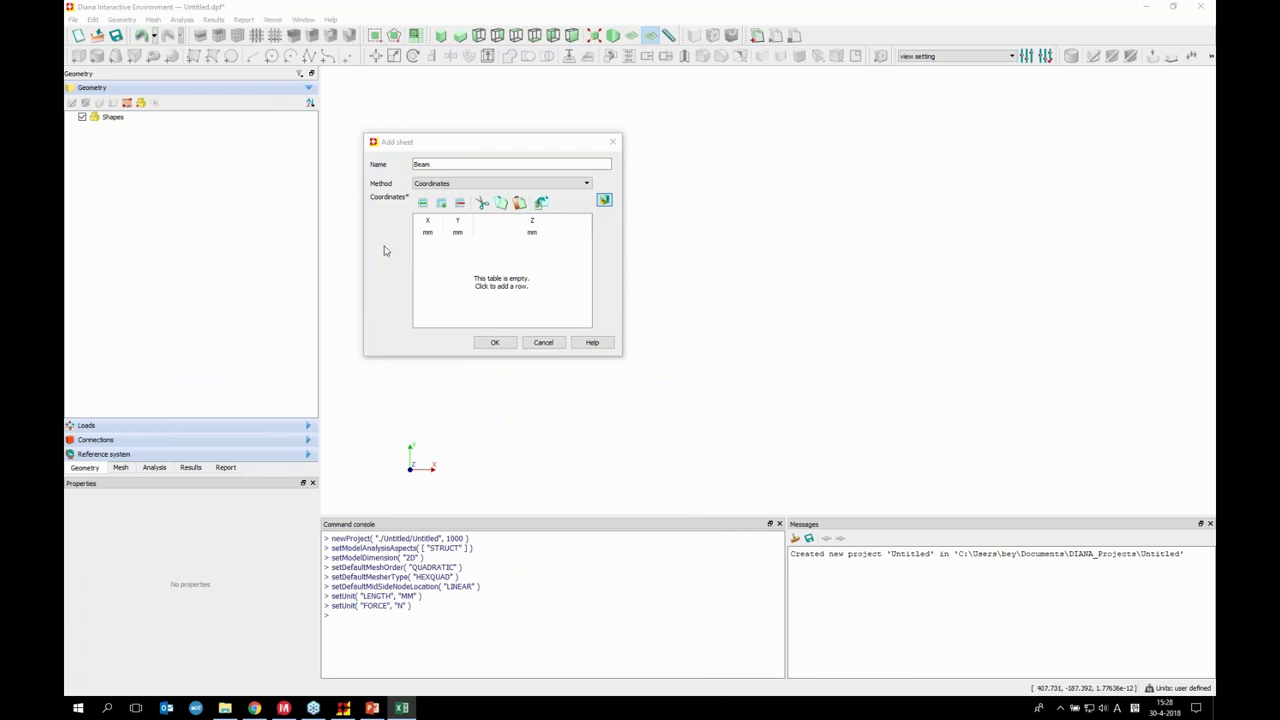
Paste the corners (0, 0), (5000, 0), (5000, 500) and (0, 500) mm, create the Beam sheet and fit it in view
click(427, 224)
key(ctrl+v)
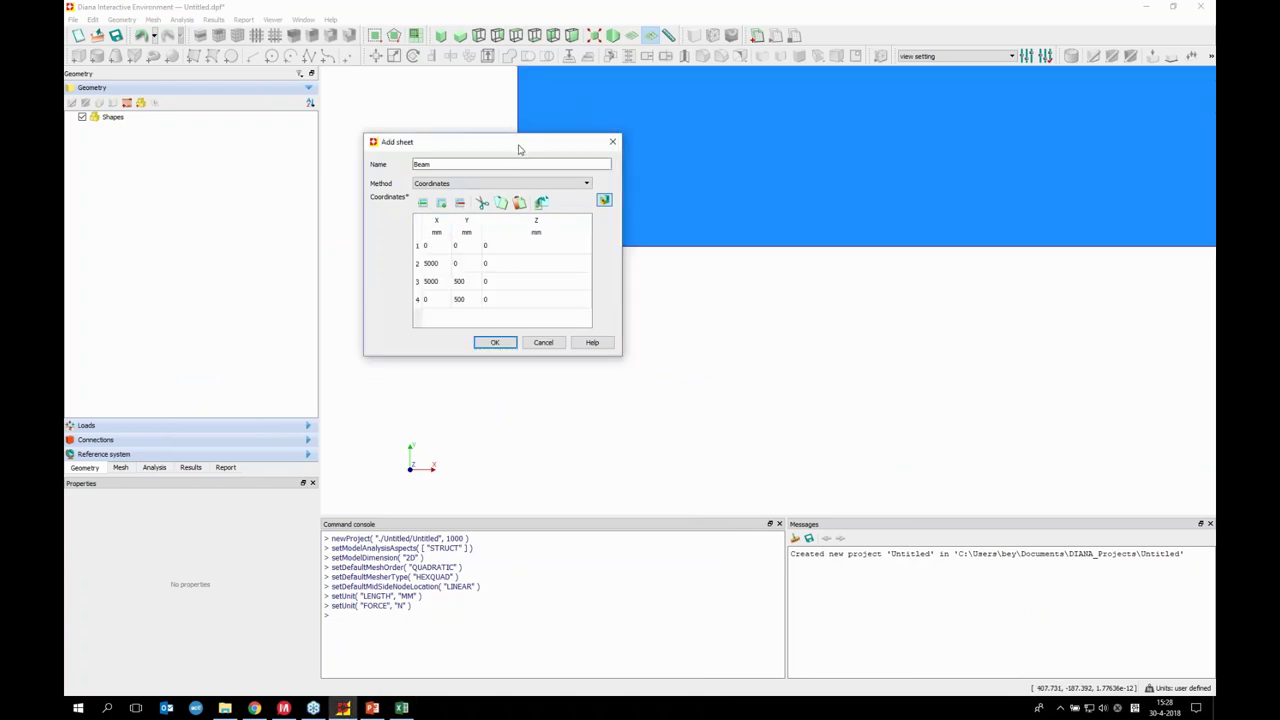
drag(517, 151, 402, 192)
click(380, 384)
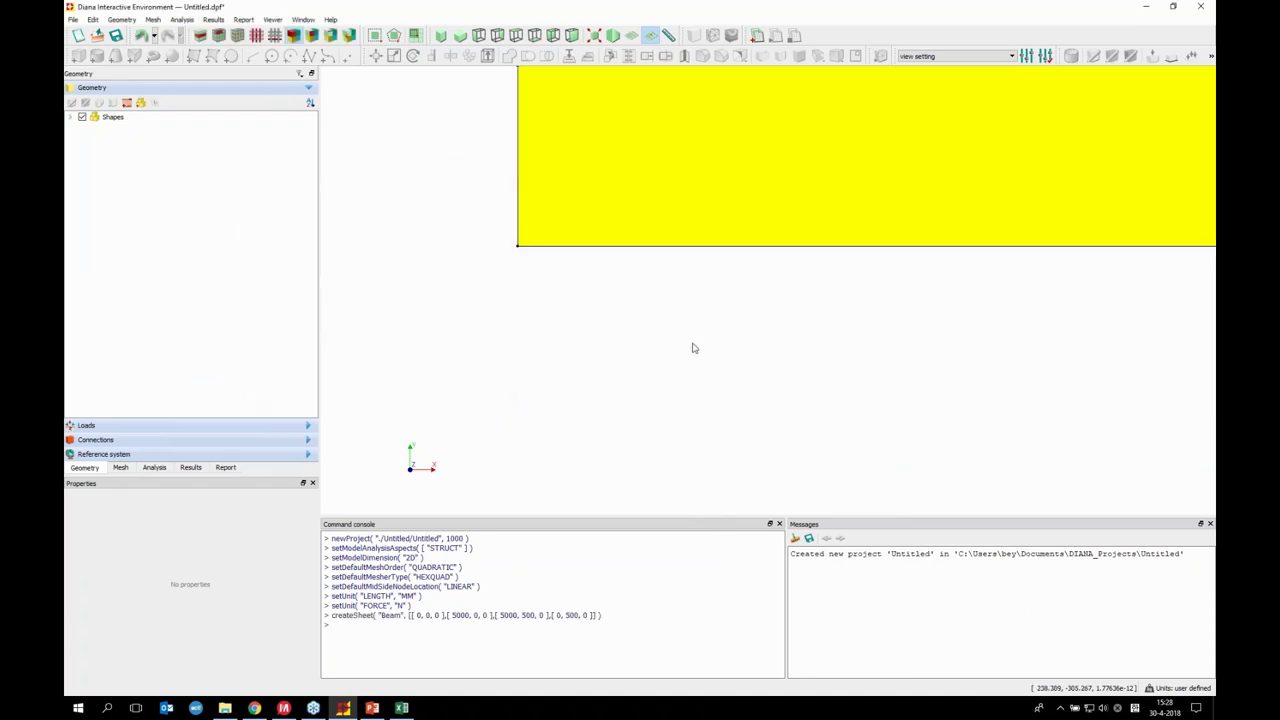
click(595, 36)
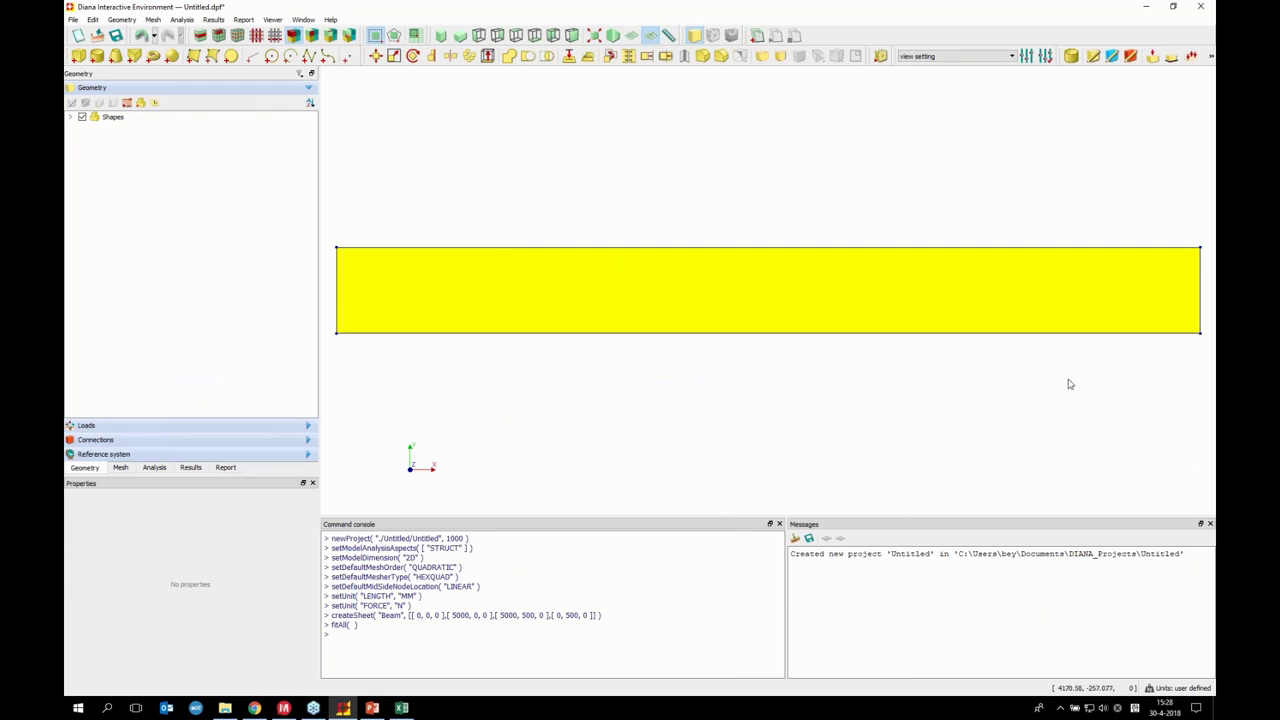
Create a sheet named support1 from the Excel Support_block1 coordinates, spanning X 1300 to 1400 mm and Y -50 to 0 mm
key(alt+Tab)
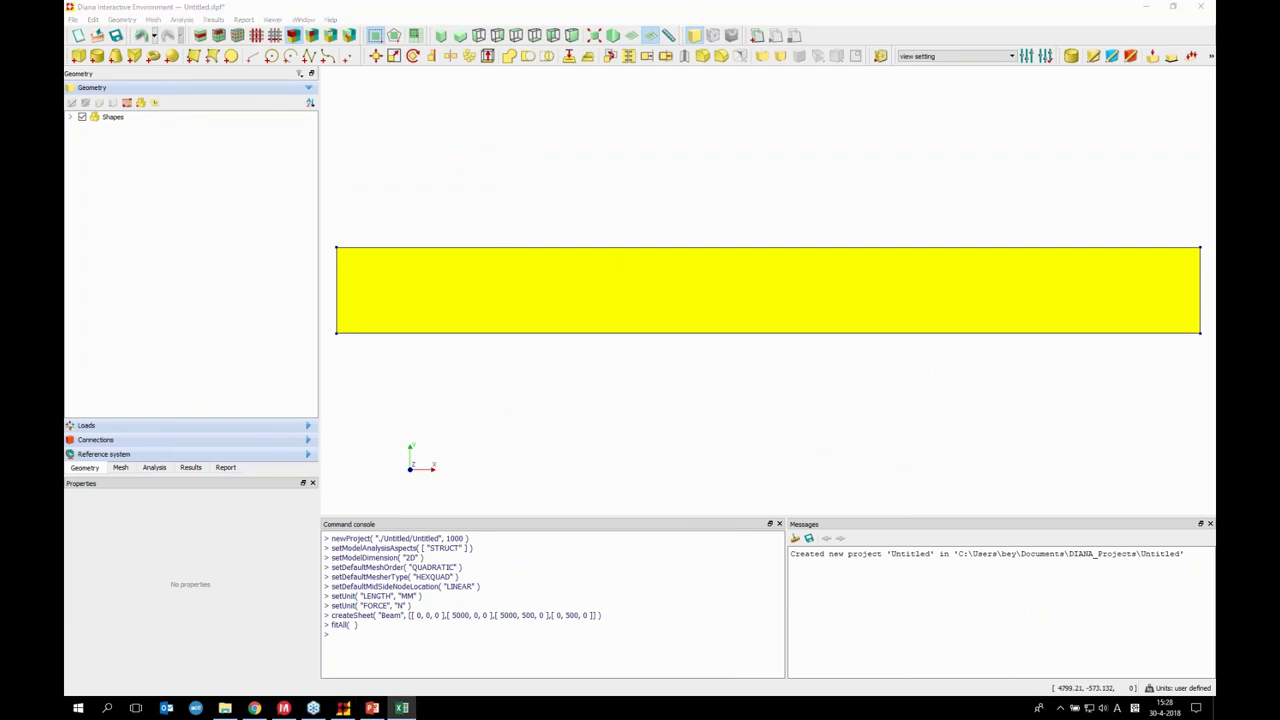
click(196, 58)
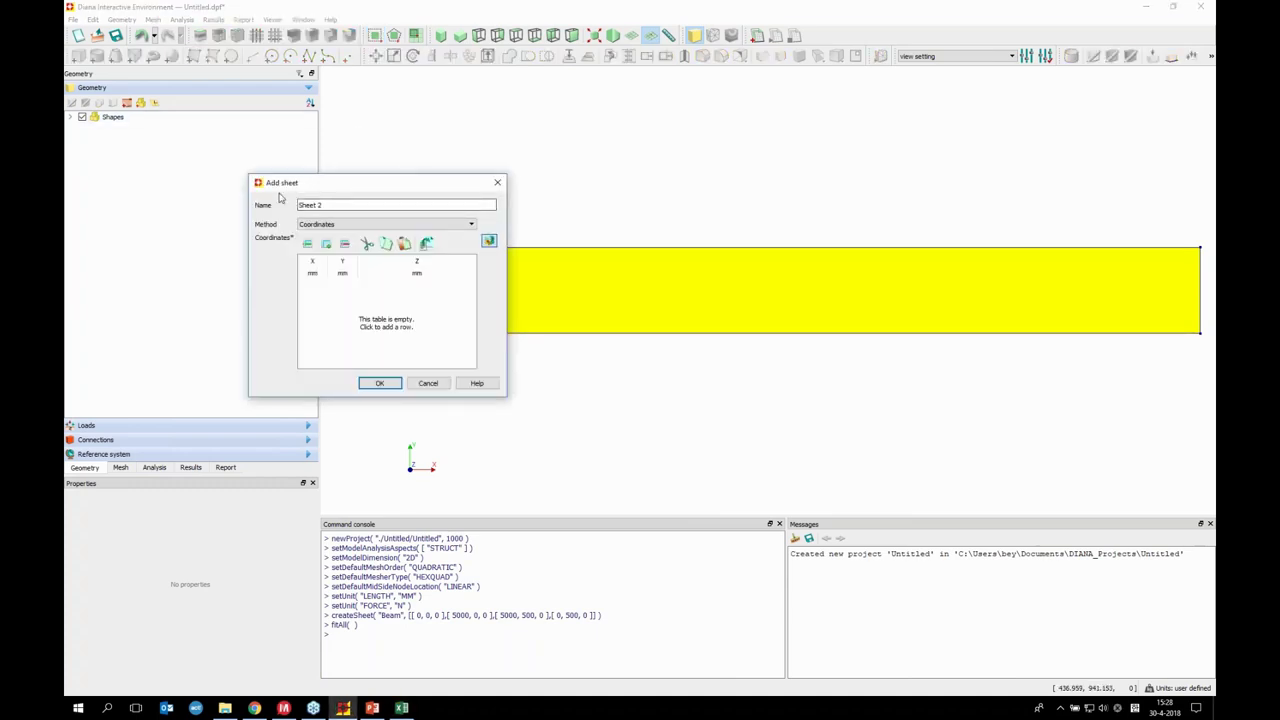
triple_click(325, 204)
text(support1)
click(312, 273)
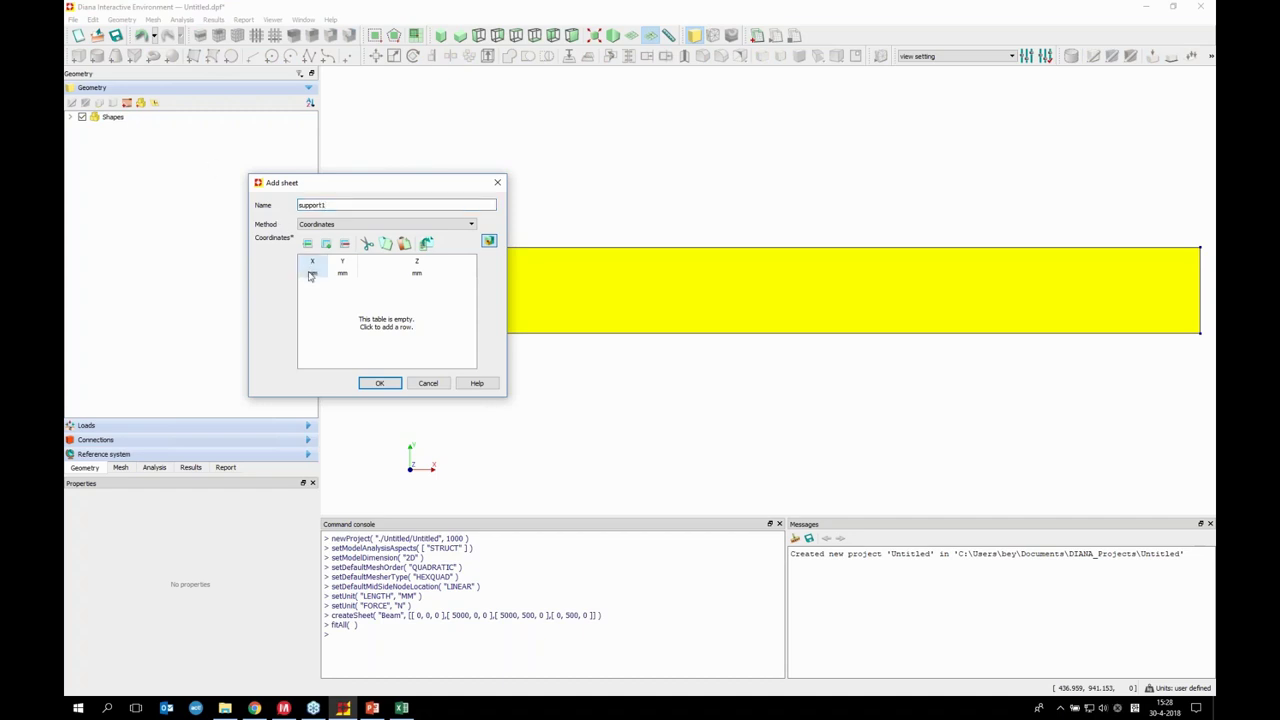
key(ctrl+v)
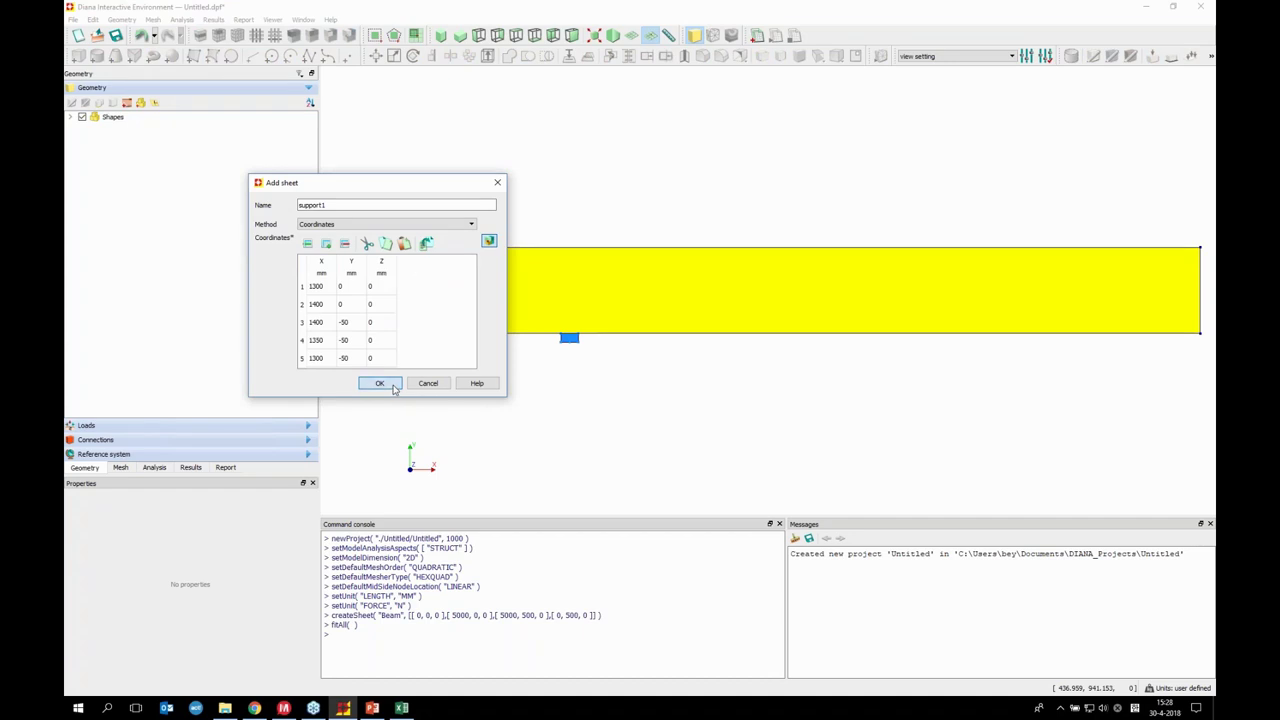
click(392, 385)
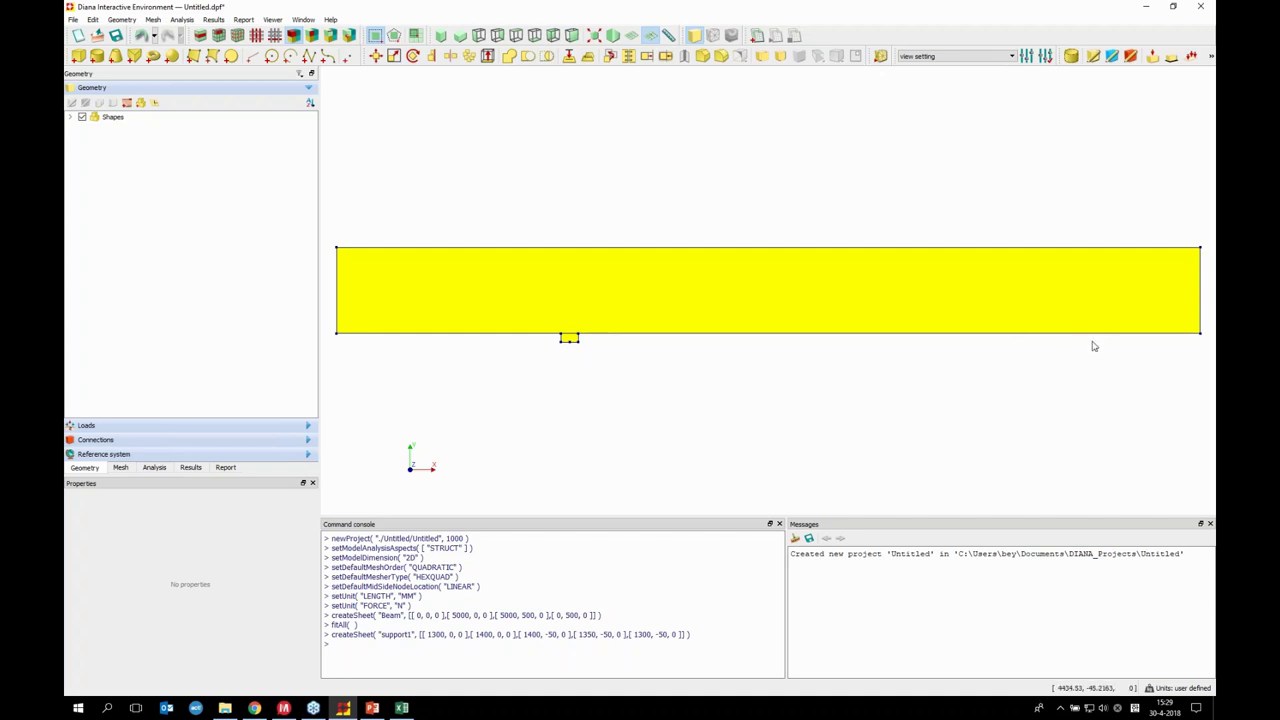
Array copy the support1 block once with a displacement of 3450 mm in X
click(469, 56)
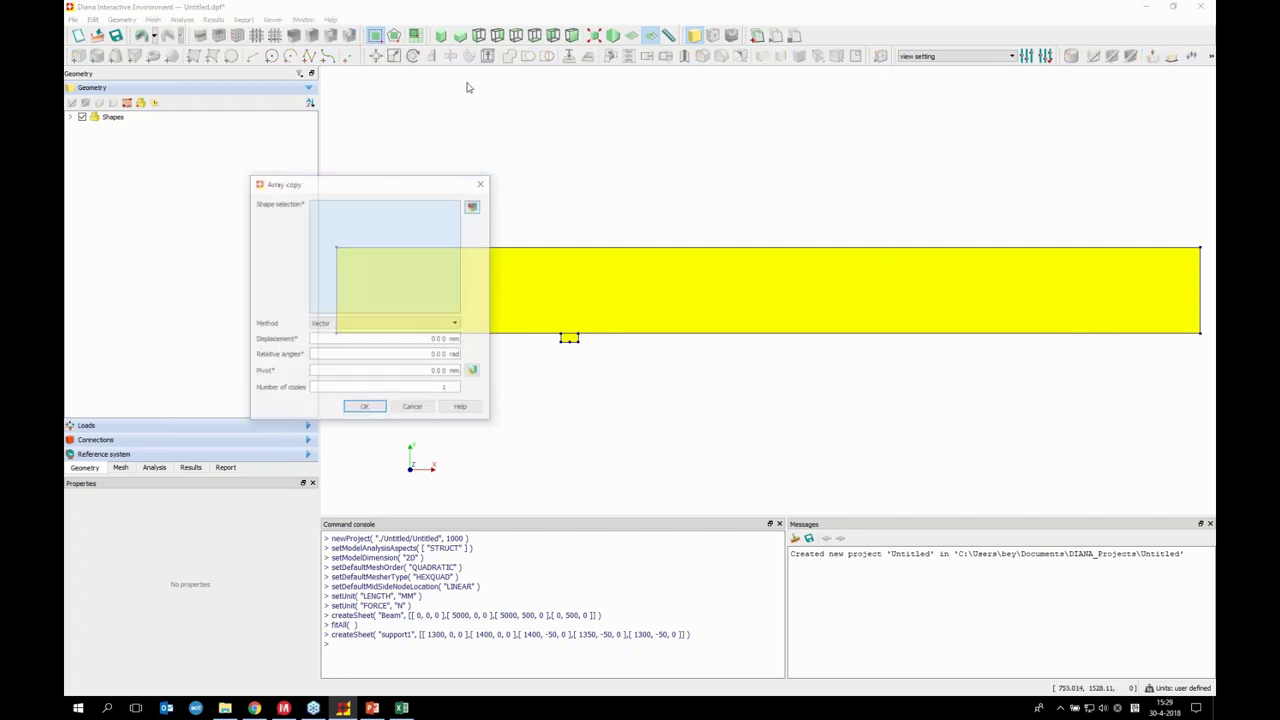
drag(416, 180, 279, 66)
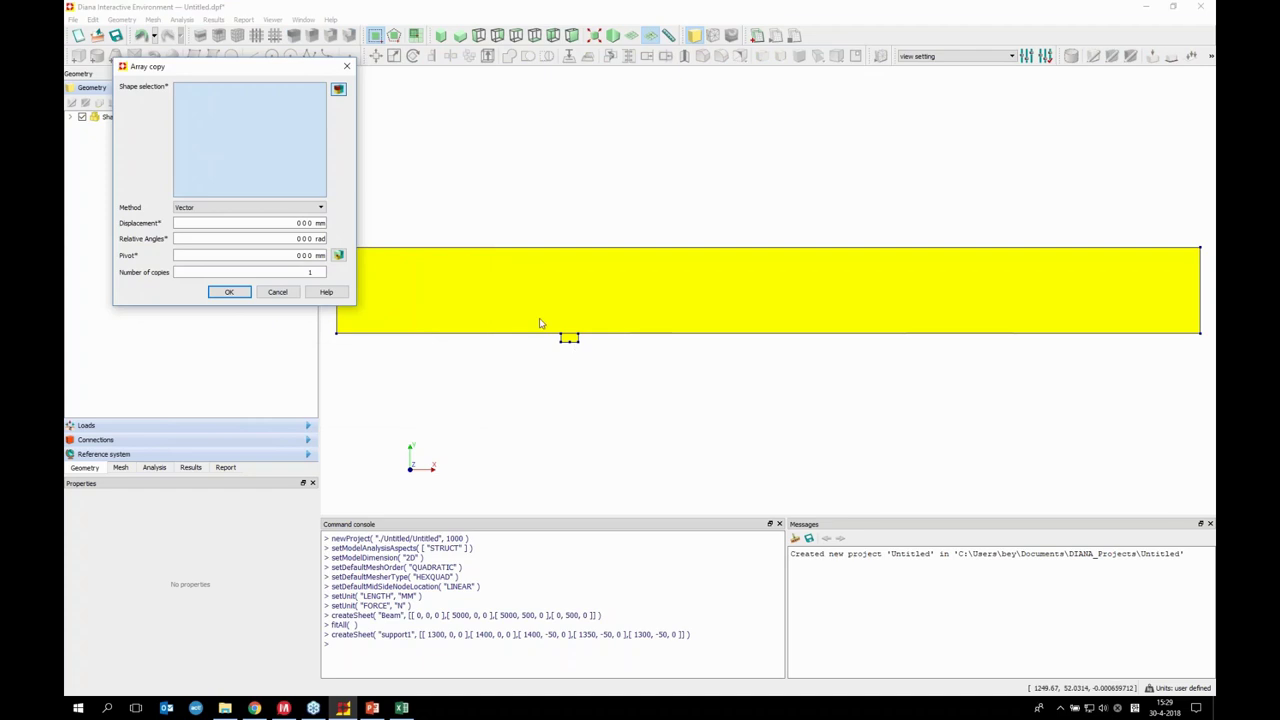
click(569, 338)
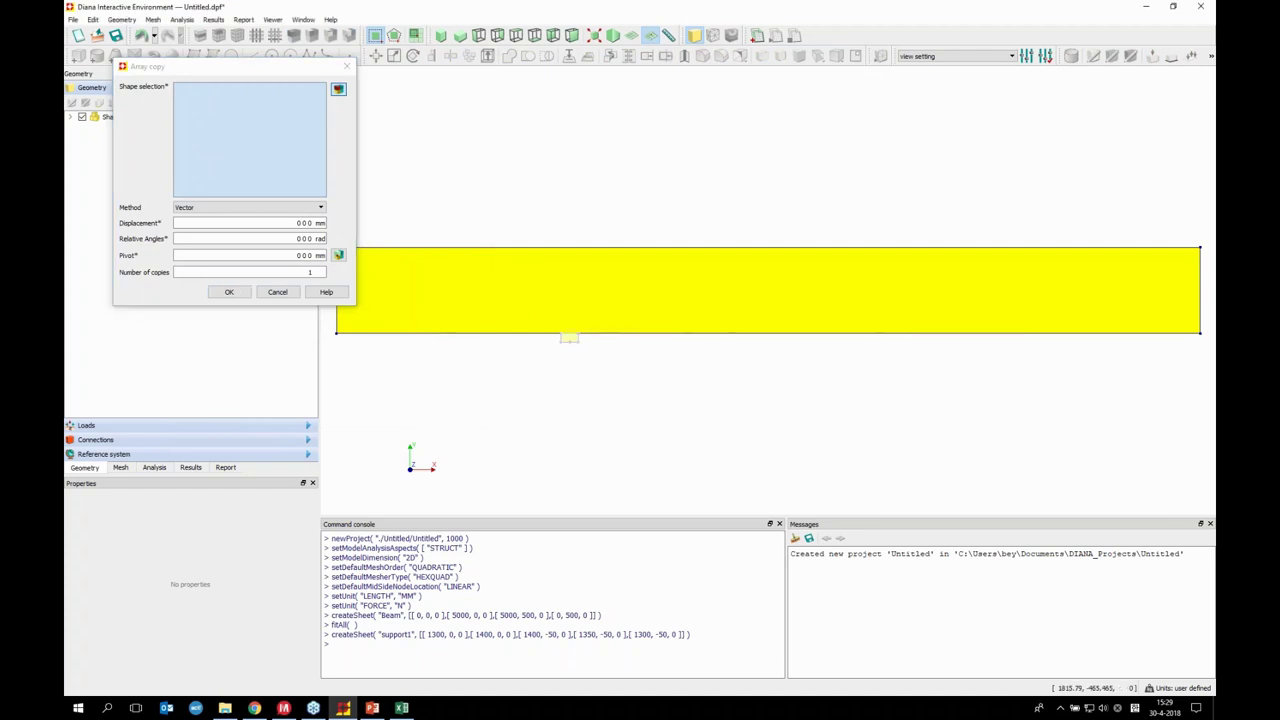
click(250, 224)
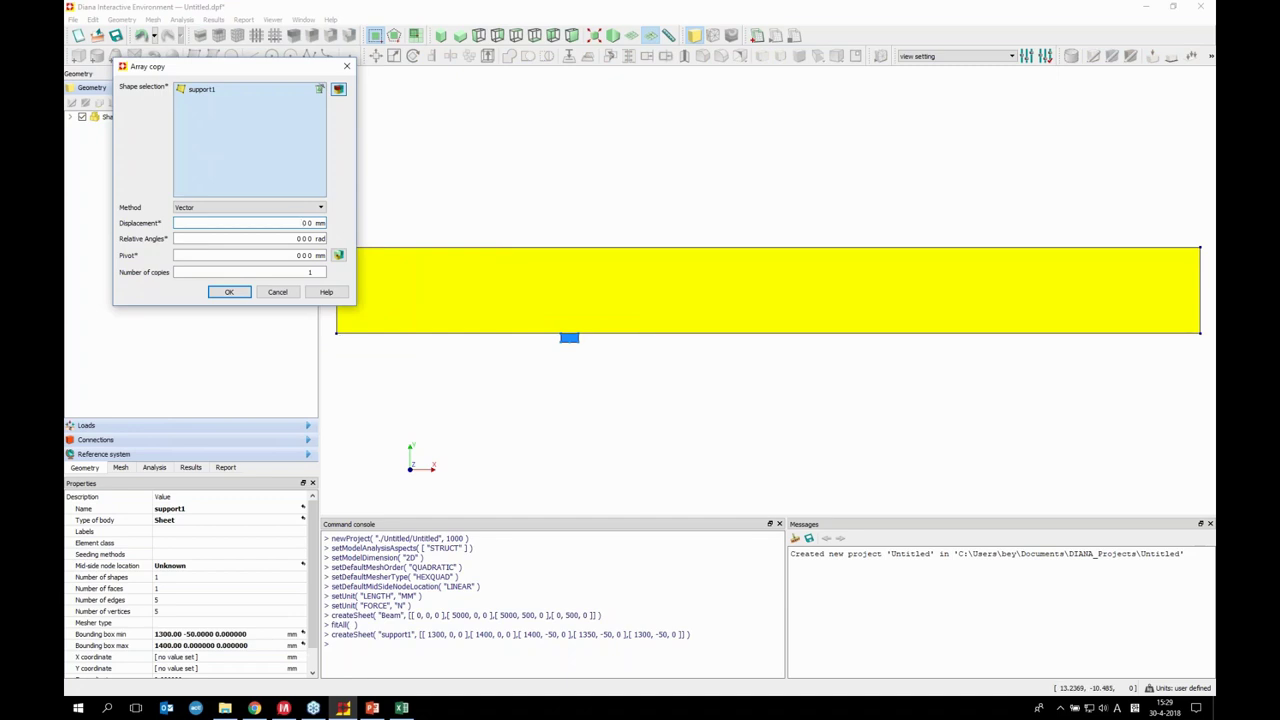
text(3450)
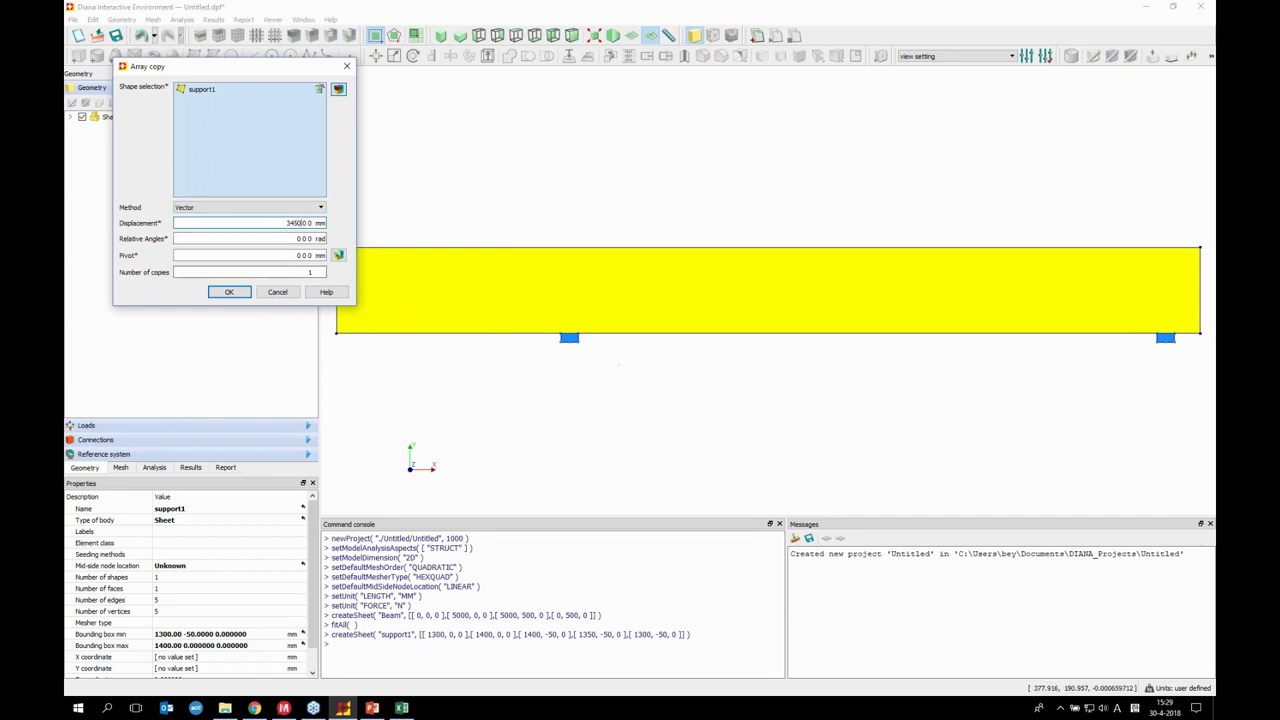
click(229, 291)
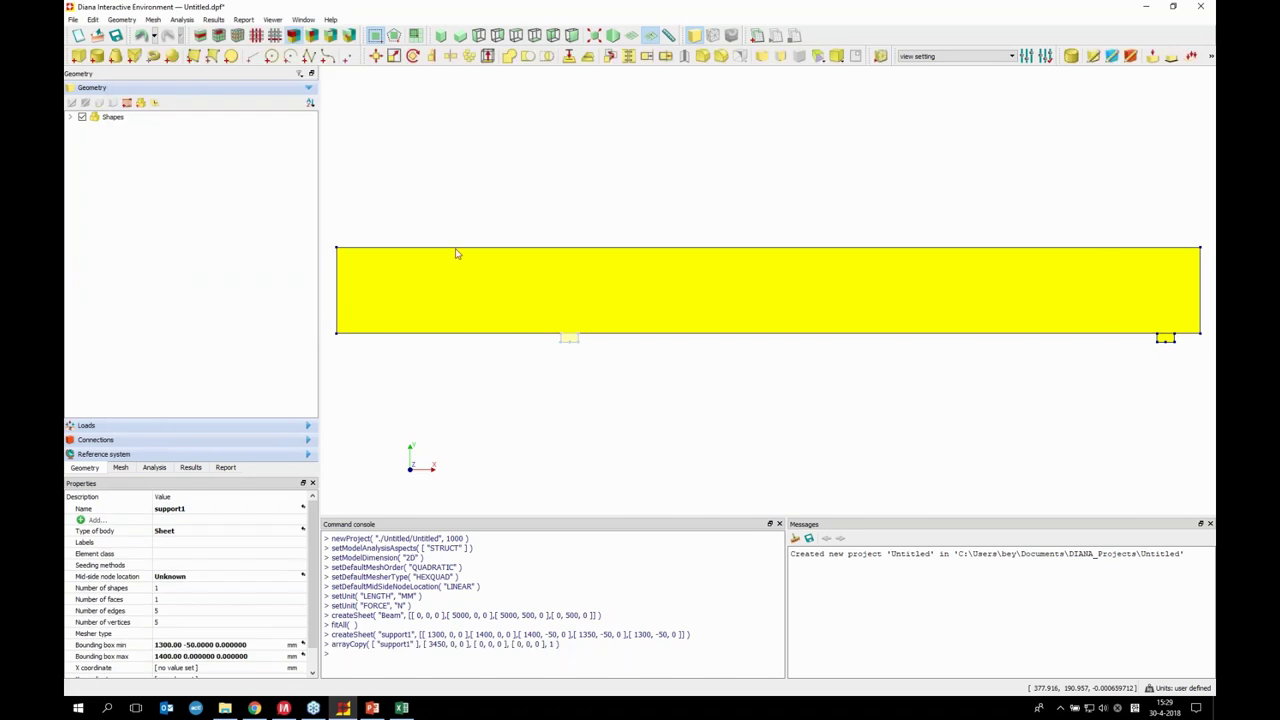
click(600, 432)
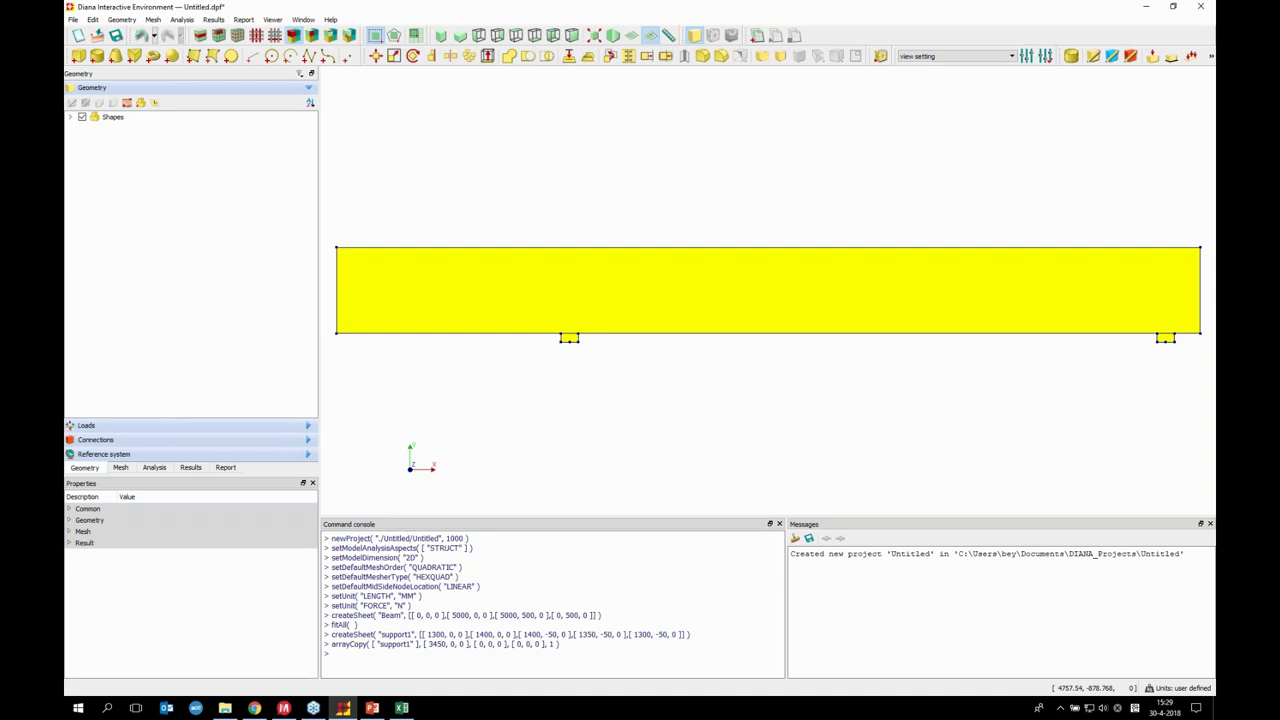
Create a sheet named loaging1 from the Excel Loading_block1 coordinates, spanning X 150 to 250 mm and Y 500 to 550 mm
key(alt+Tab)
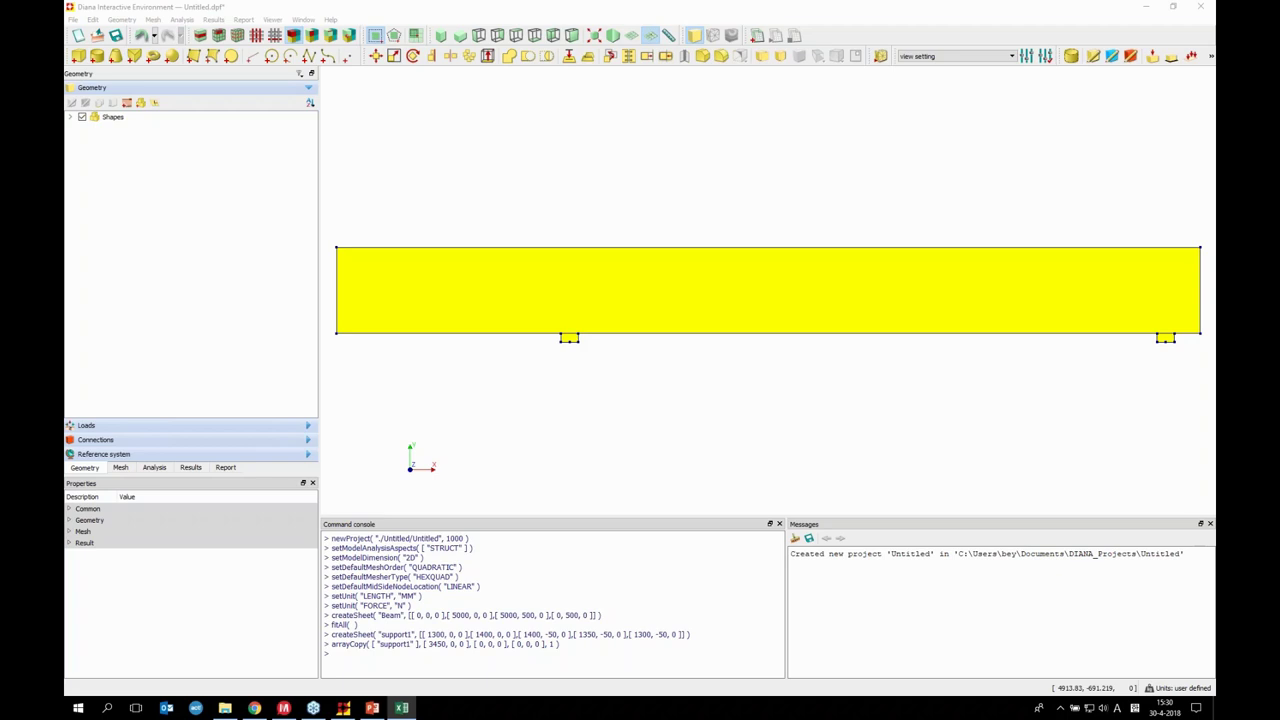
click(194, 58)
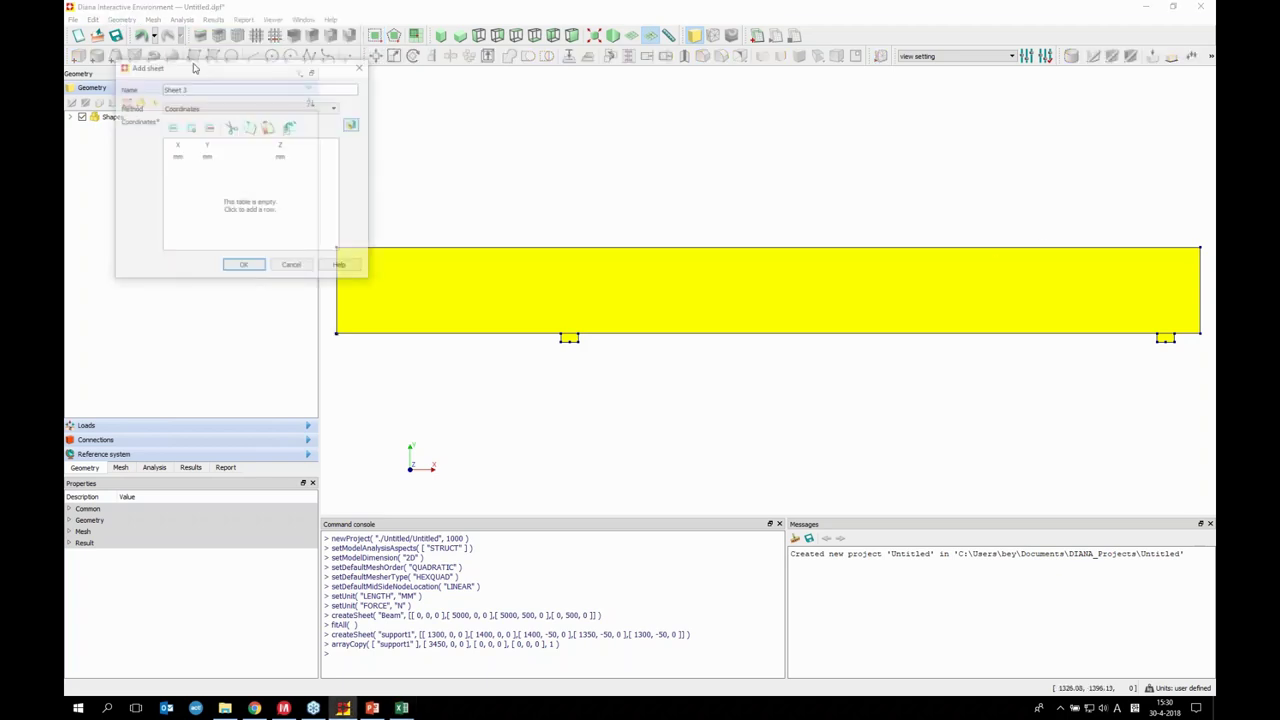
triple_click(184, 88)
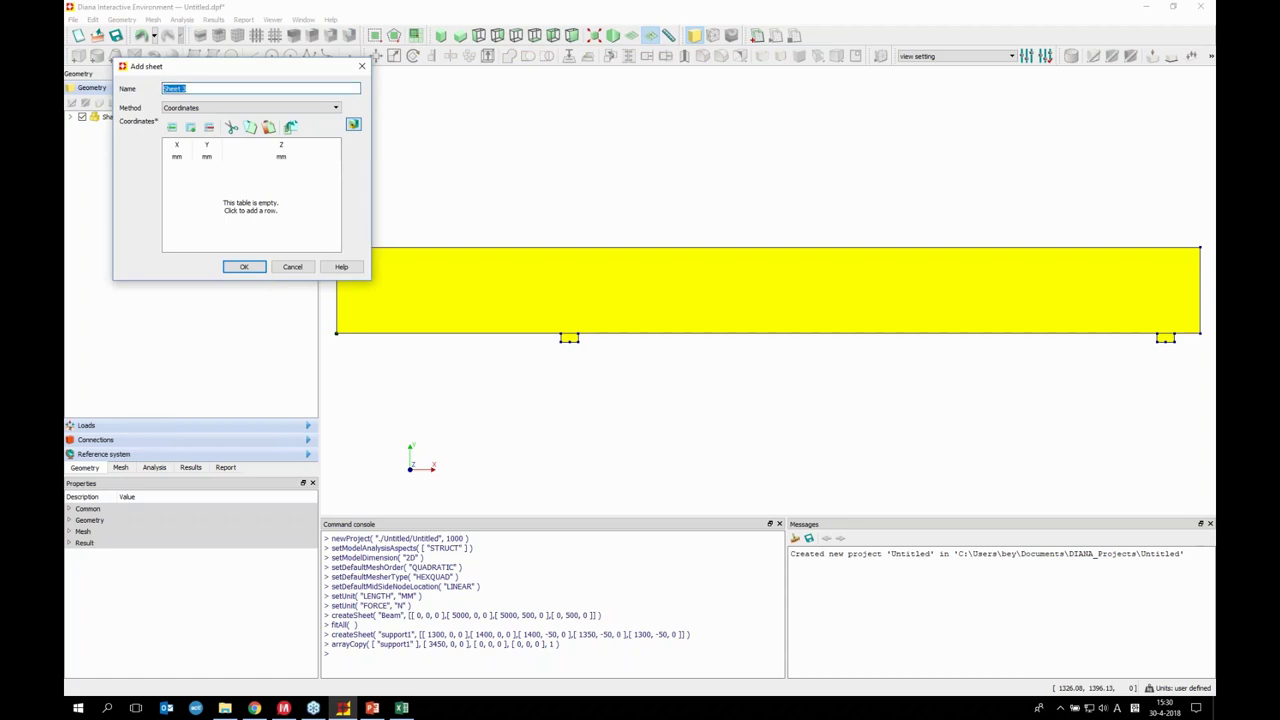
text(loading1)
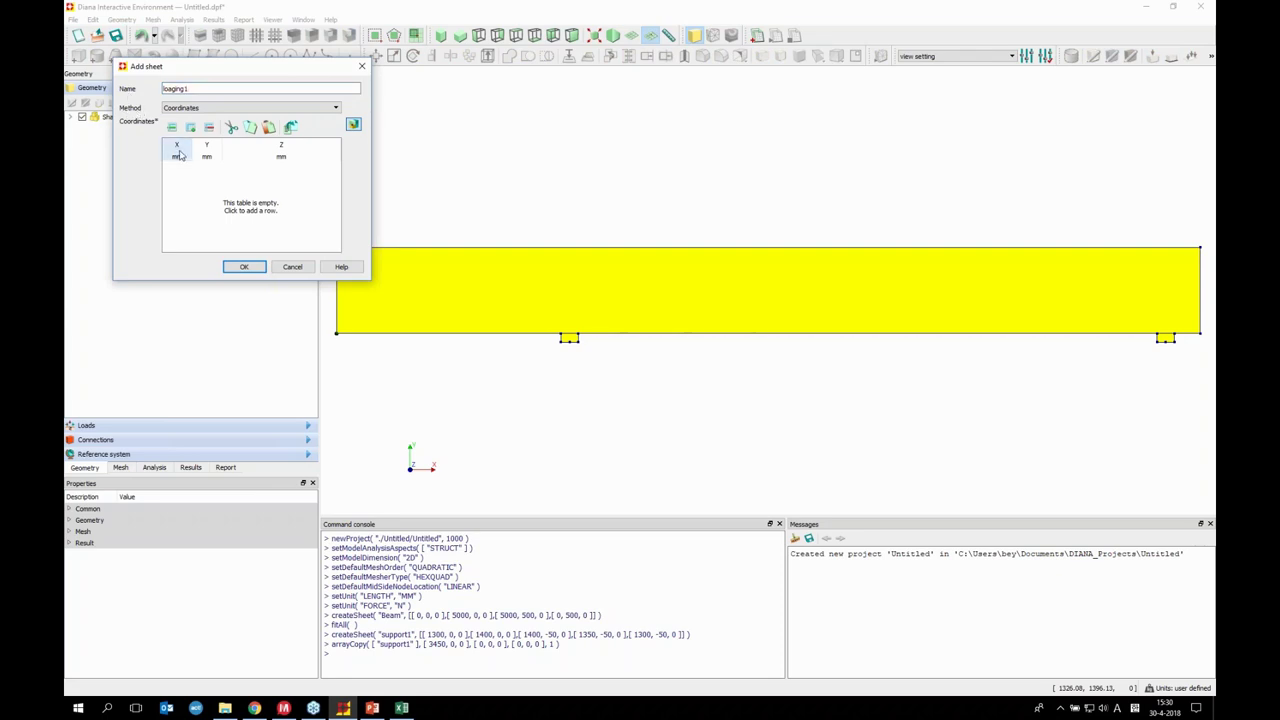
key(ctrl+v)
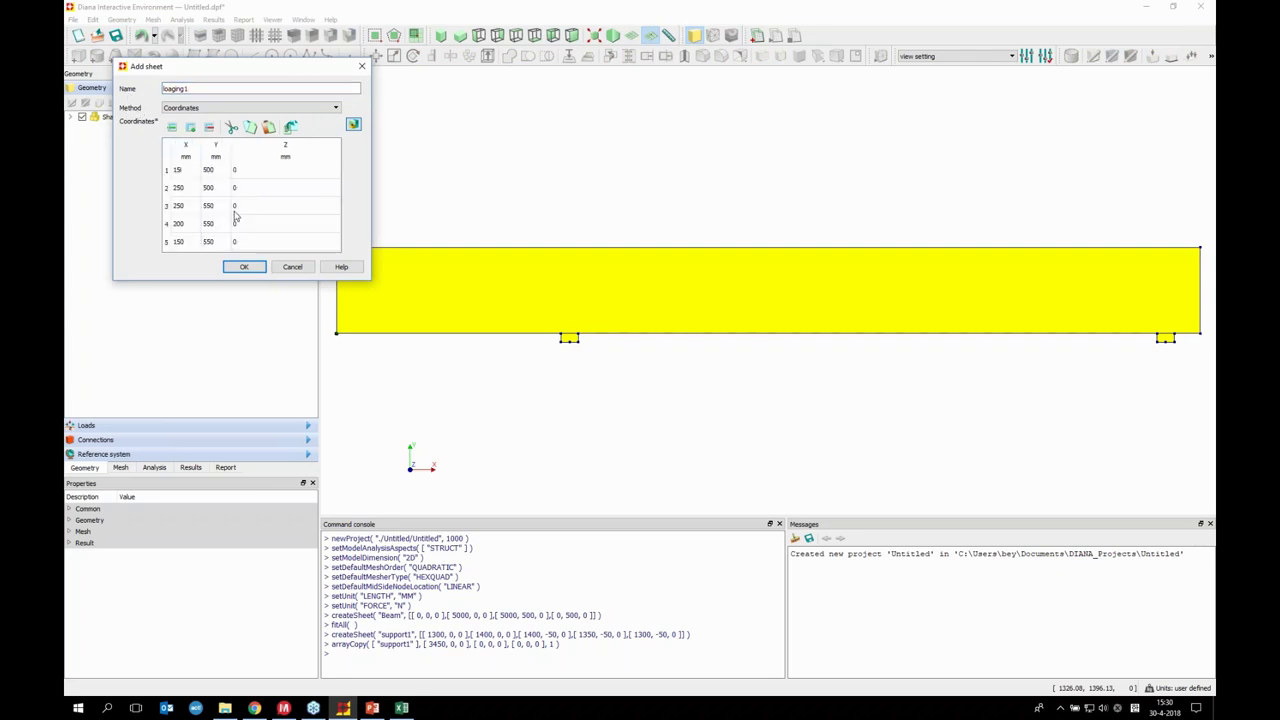
drag(240, 67, 502, 304)
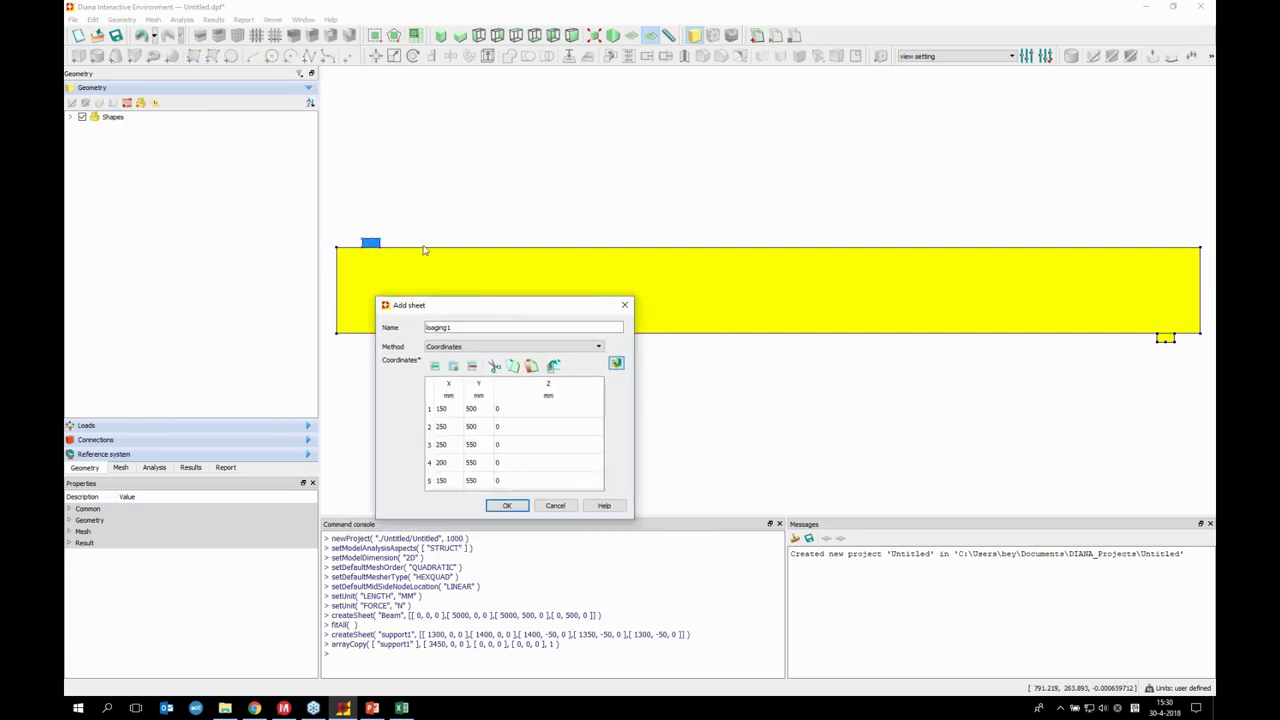
click(515, 507)
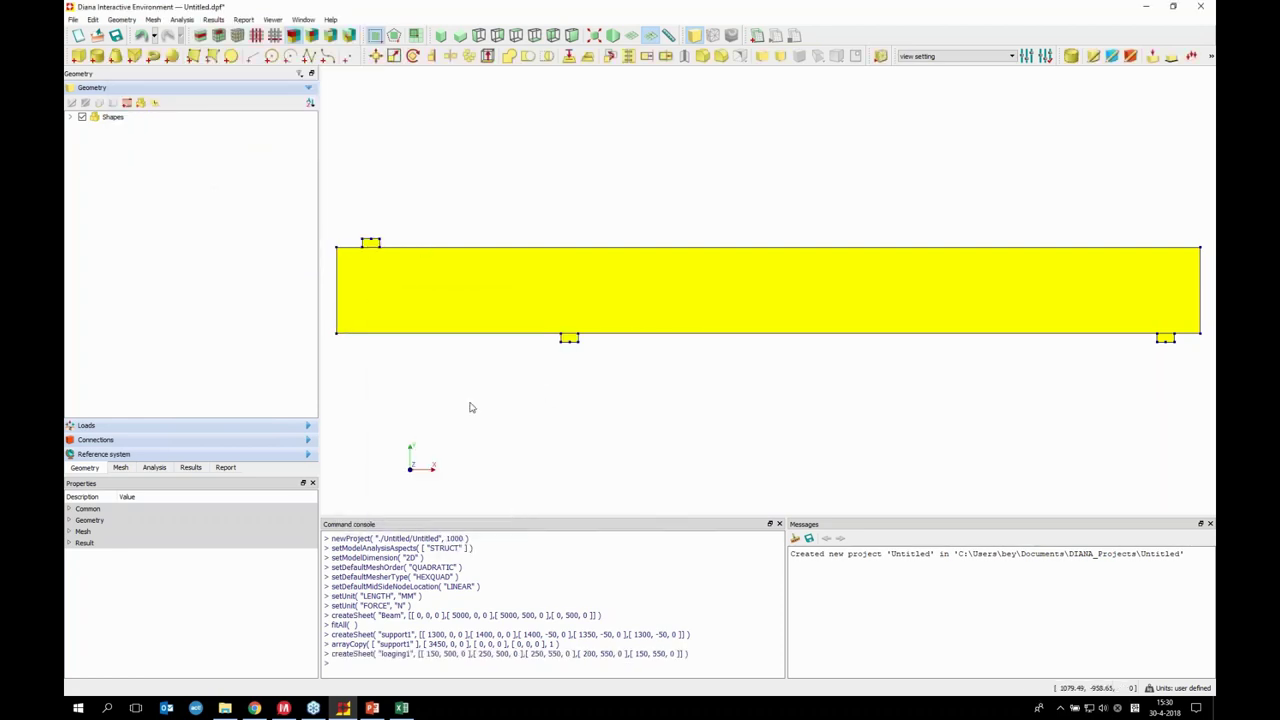
Array copy the loaging1 block once with a displacement of 3450 mm in X
click(70, 117)
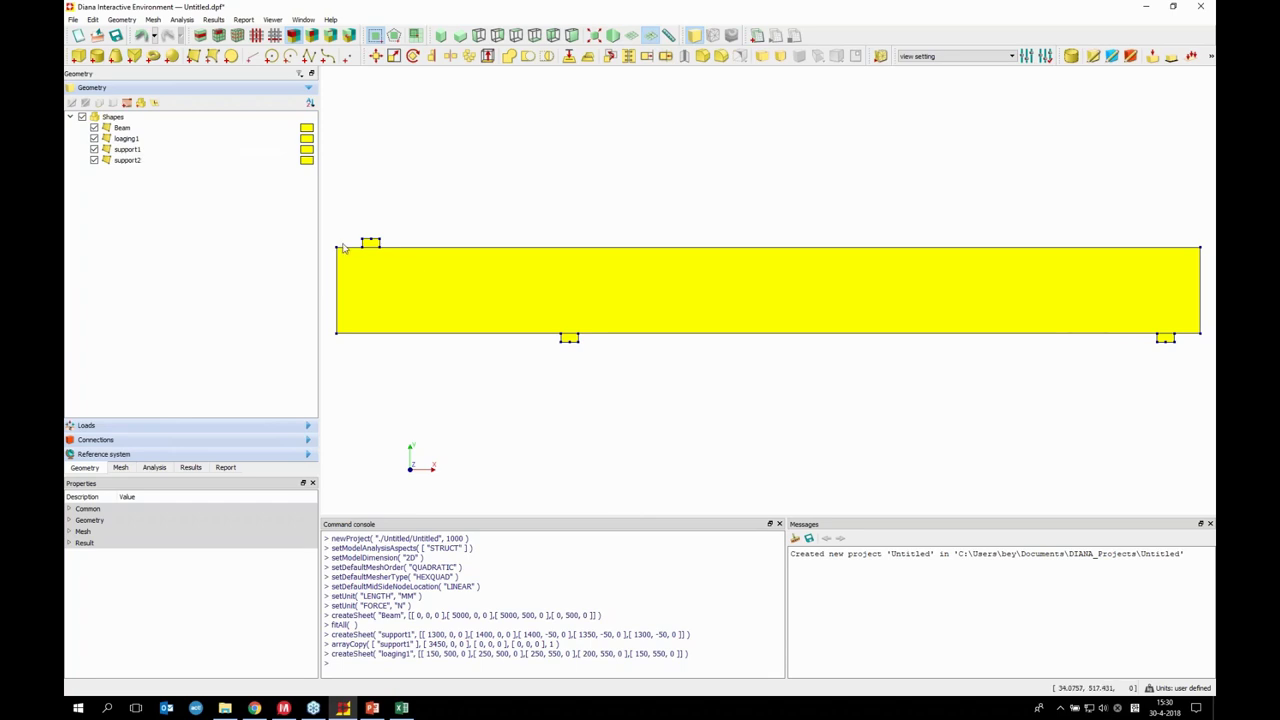
click(468, 56)
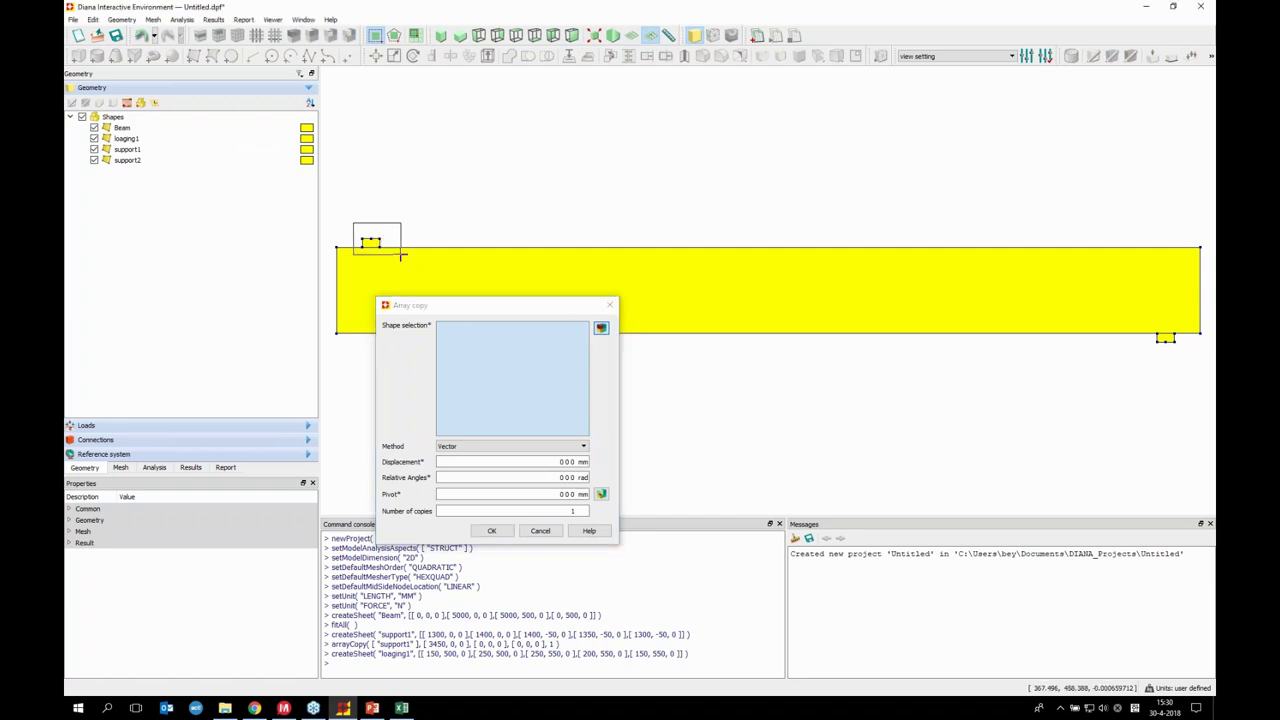
click(370, 240)
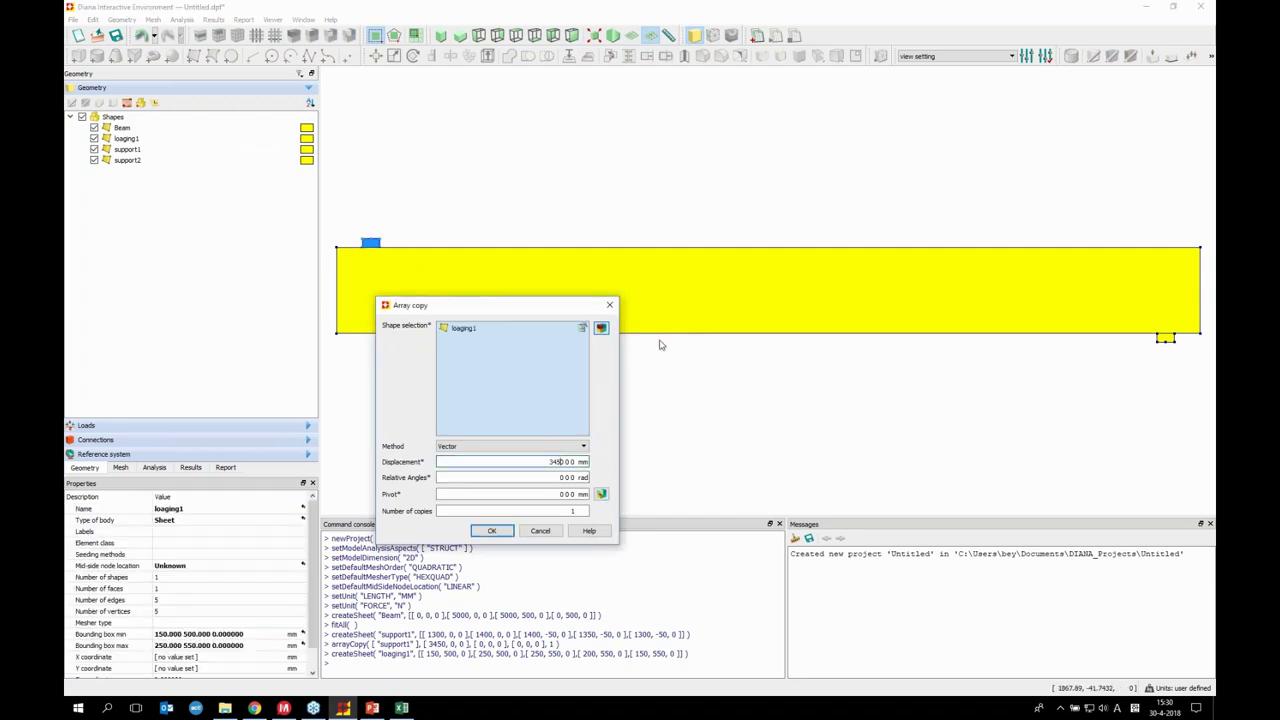
text(0)
click(491, 531)
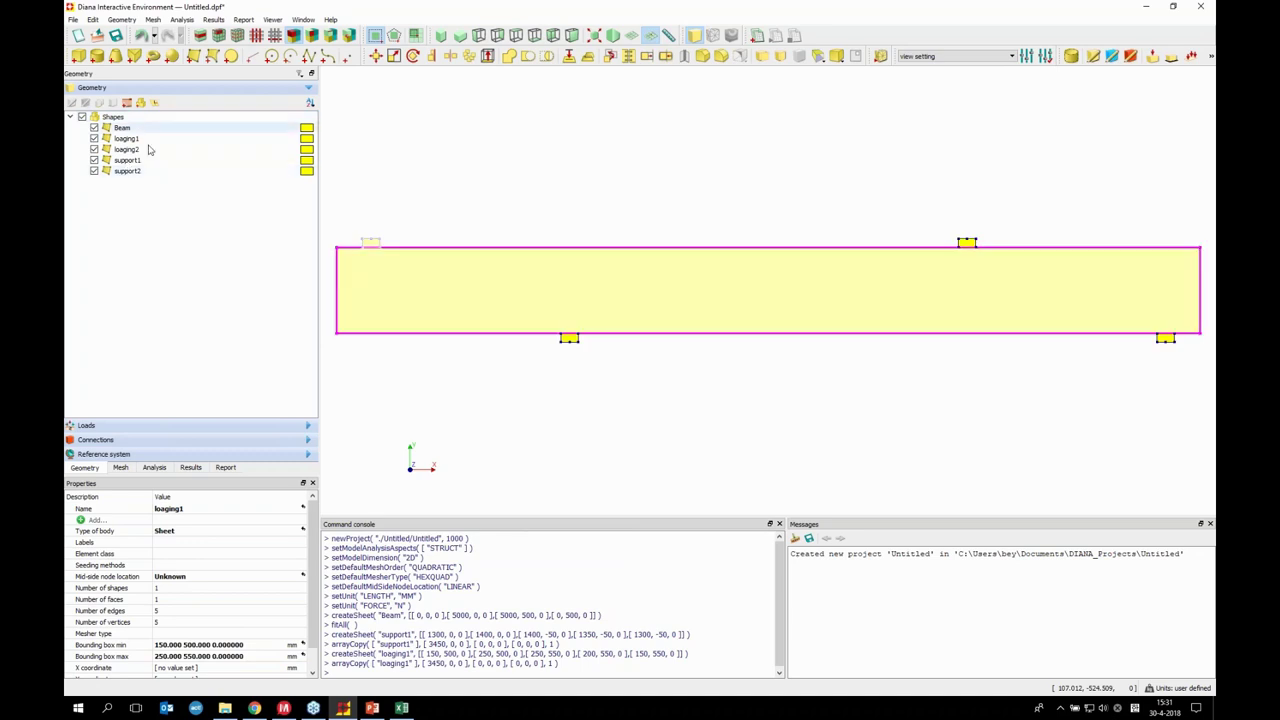
click(434, 198)
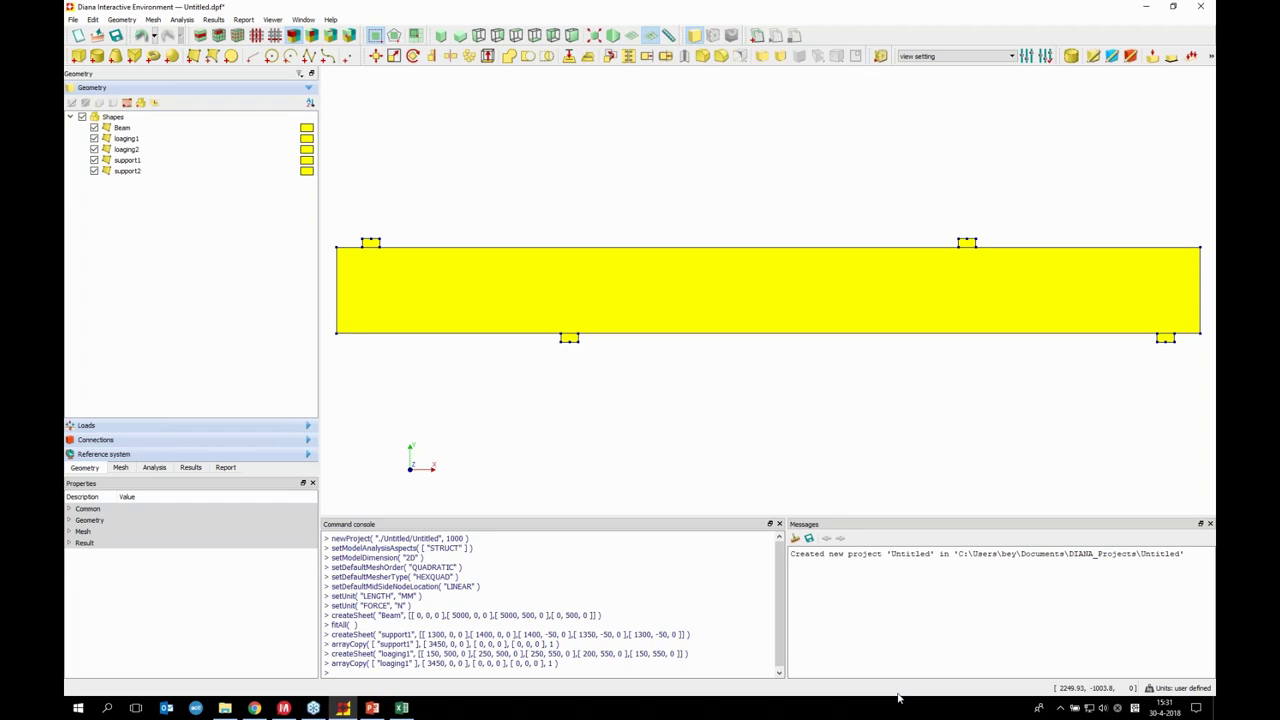
Hide the two support blocks and the two loading blocks so that only the beam is shown
drag(1122, 323, 1180, 390)
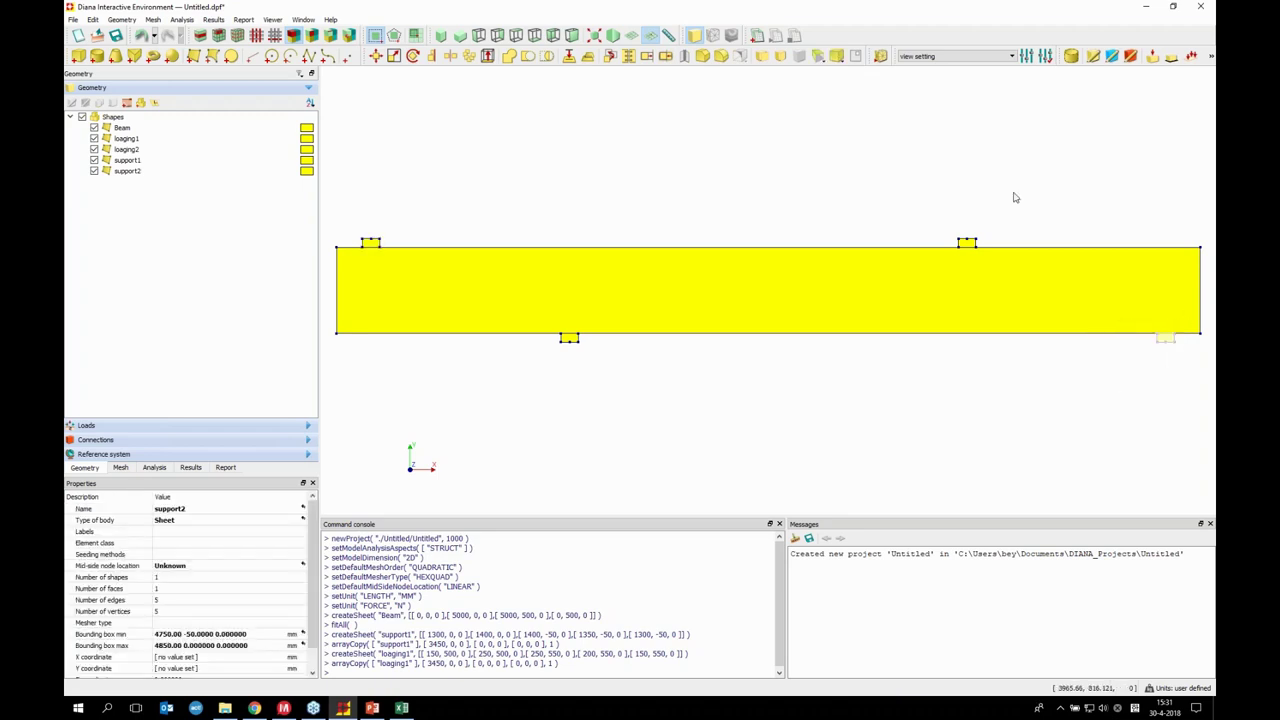
ctrl+drag(546, 314, 626, 388)
ctrl+drag(350, 224, 367, 241)
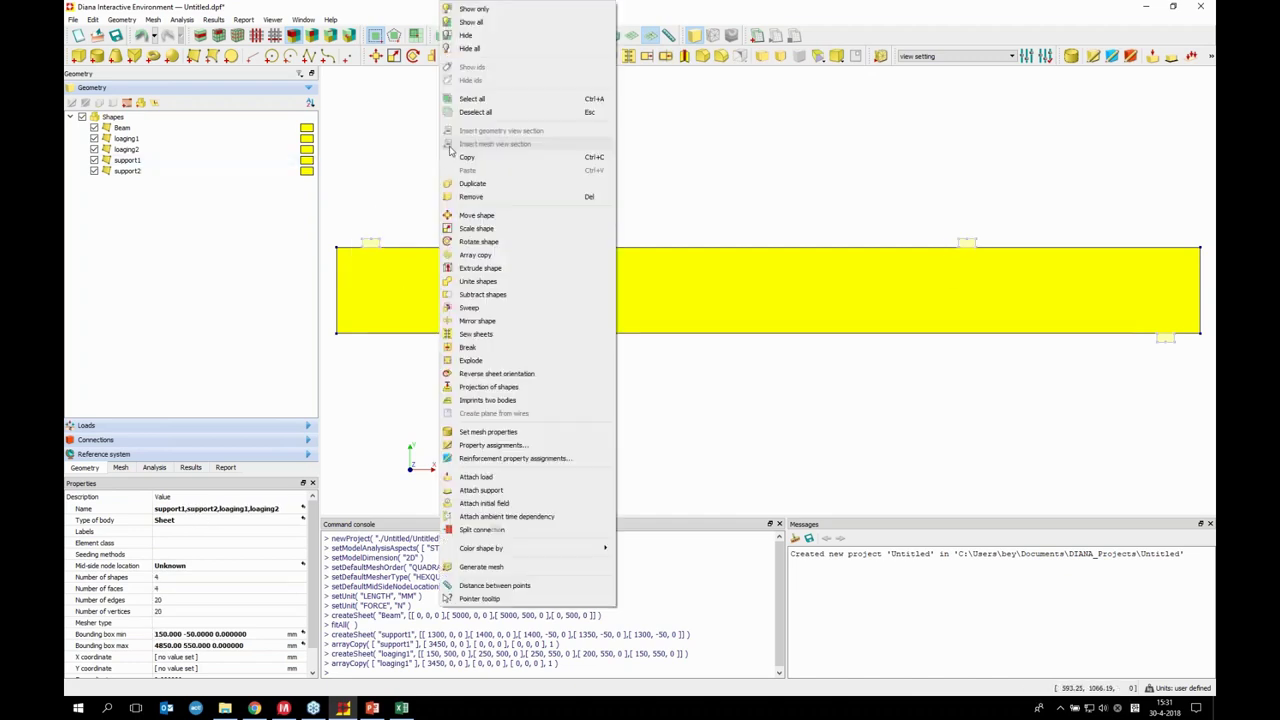
right_click(439, 185)
click(467, 37)
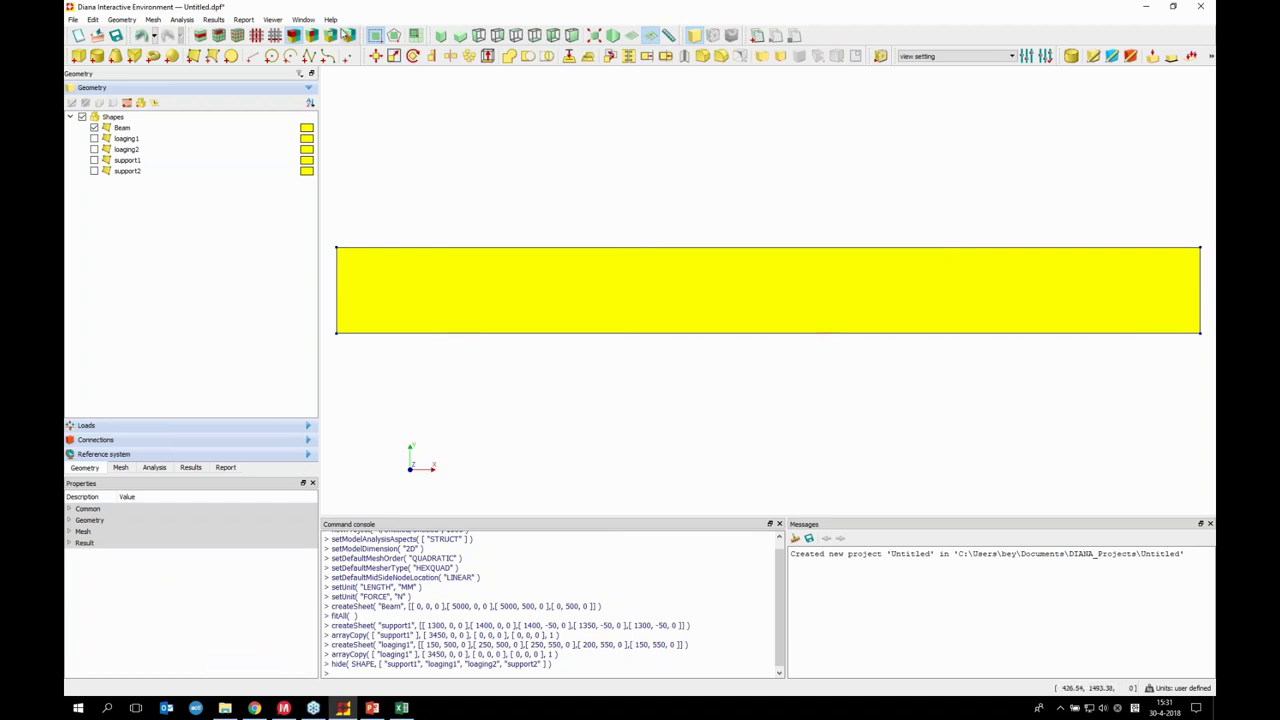
Extract the bottom edge of the beam as a separate line, using edge selection
click(329, 38)
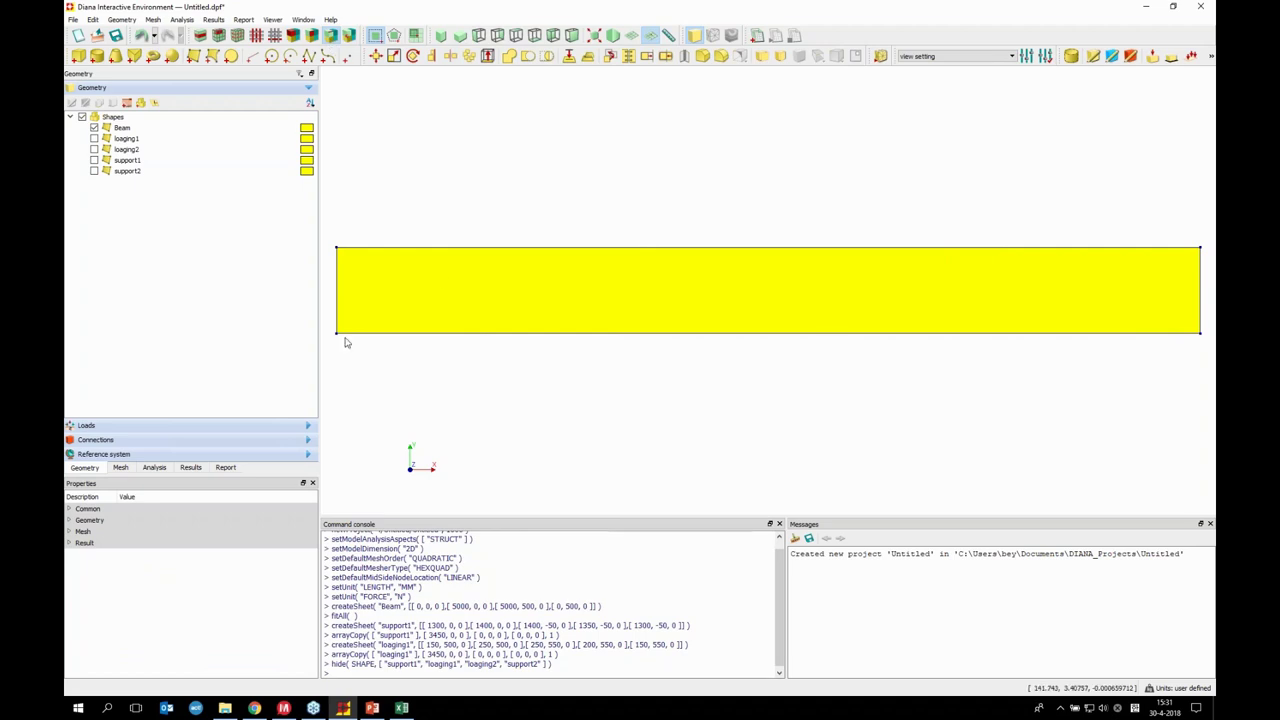
drag(328, 330, 1206, 397)
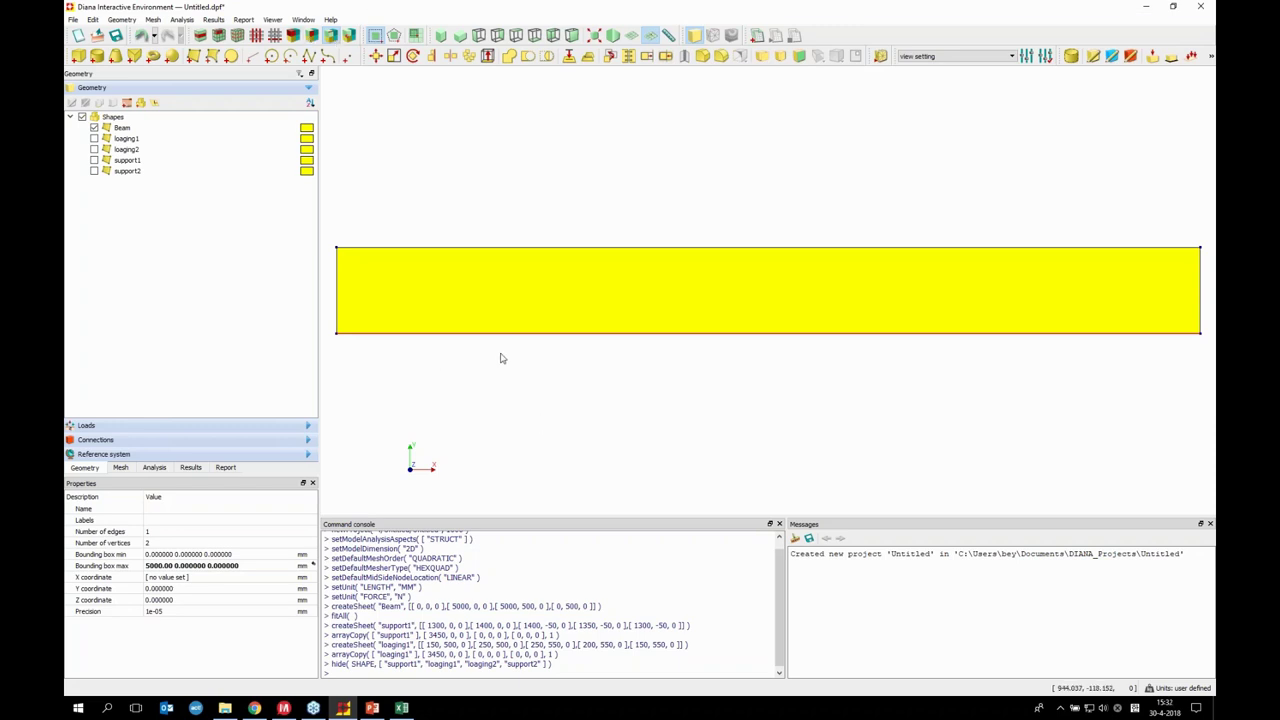
right_click(766, 171)
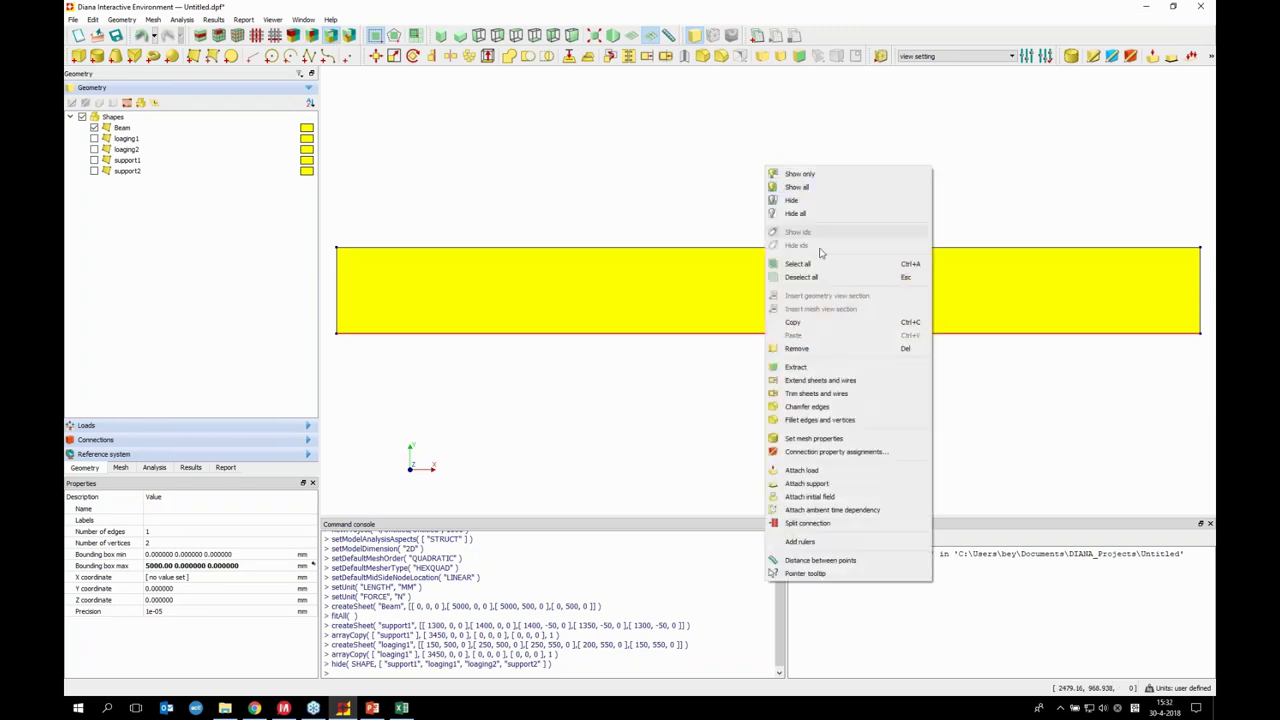
click(846, 368)
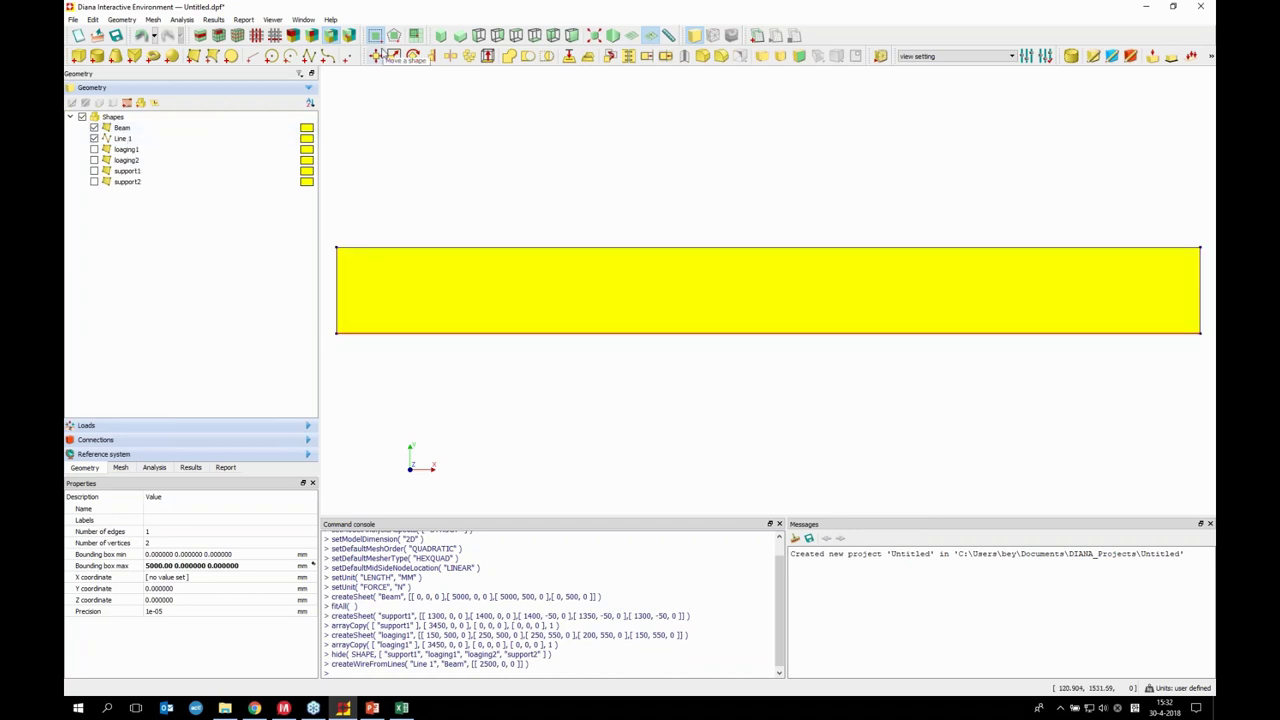
Move the line extracted from the beam's bottom edge by a vector of 0, 27, 0 mm
click(376, 56)
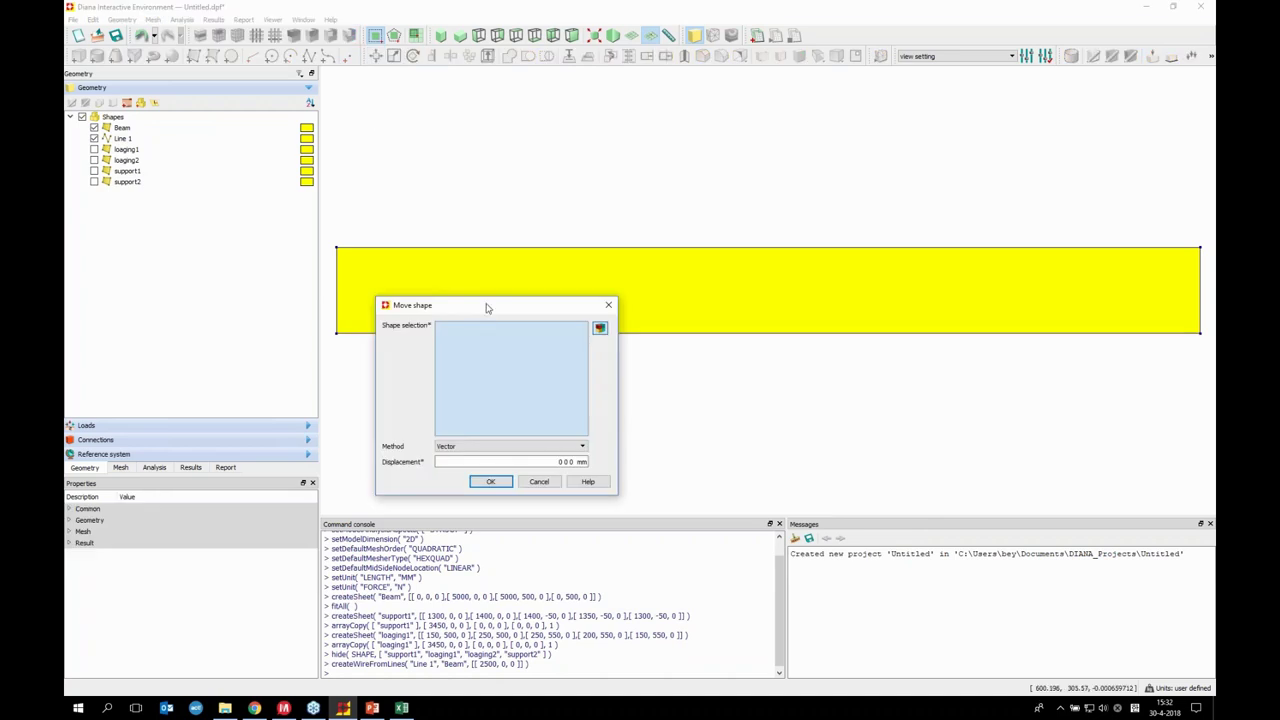
drag(489, 309, 490, 326)
right_click(118, 138)
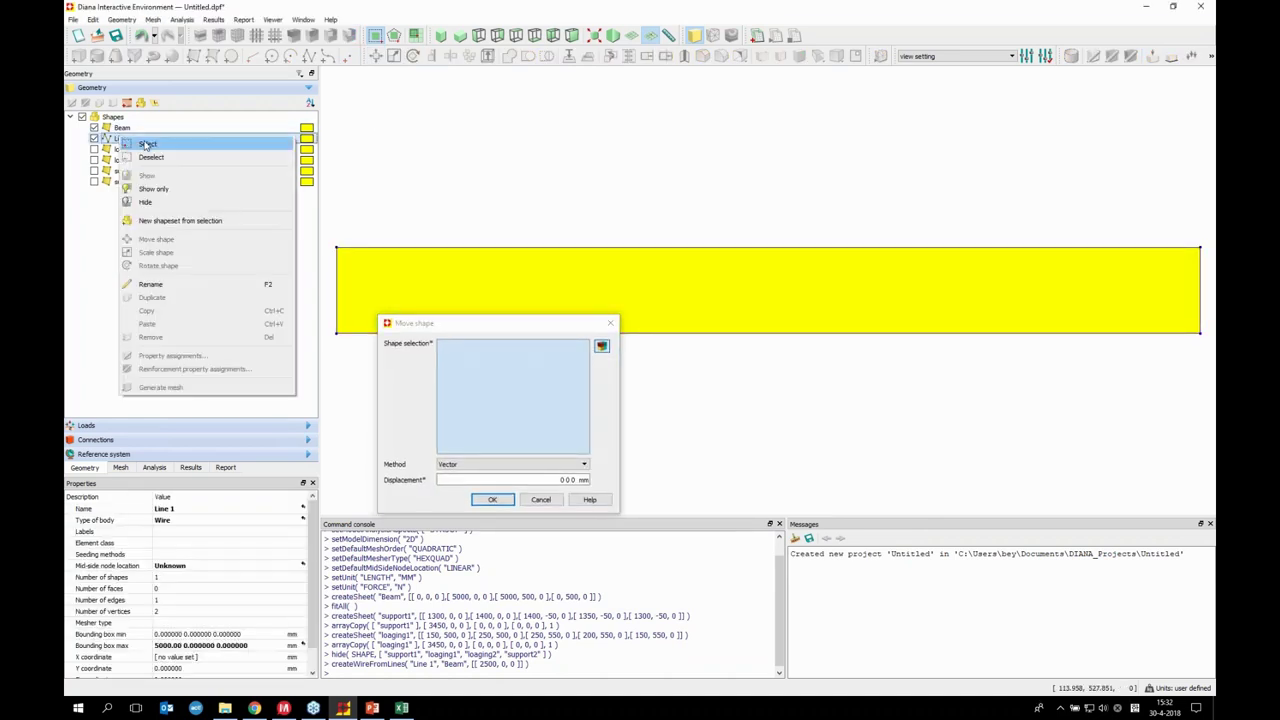
click(288, 230)
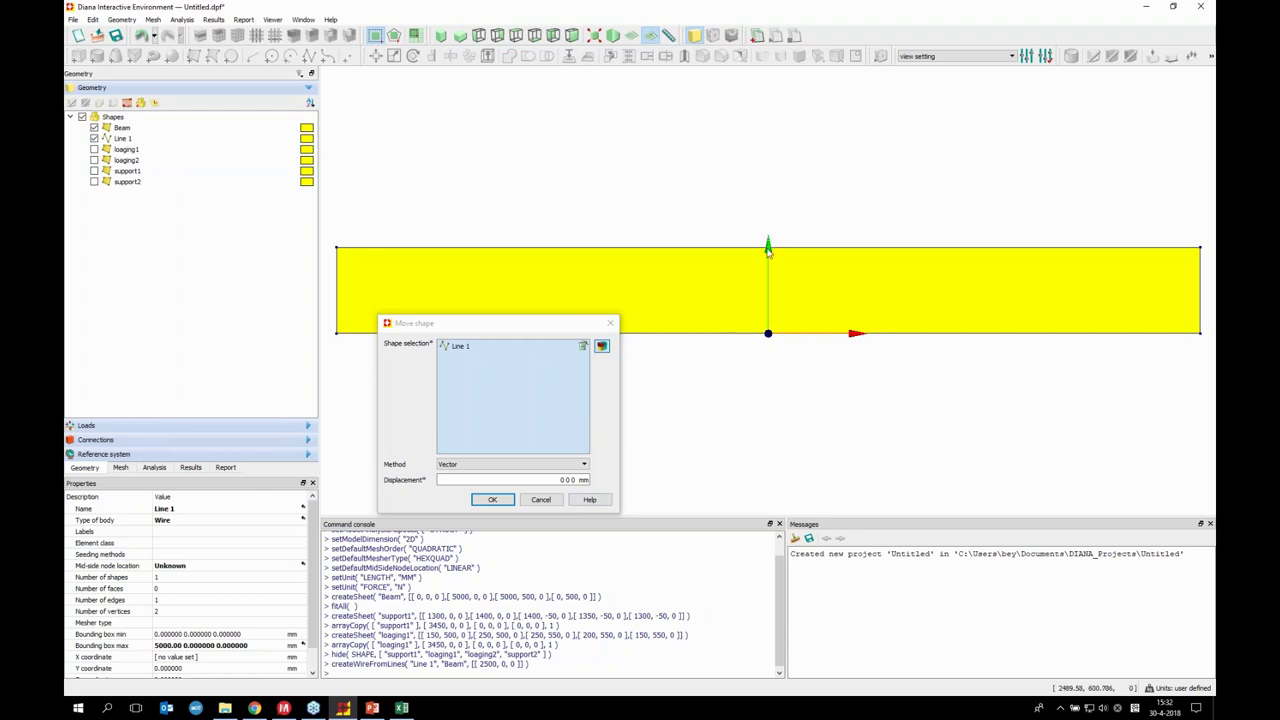
click(561, 479)
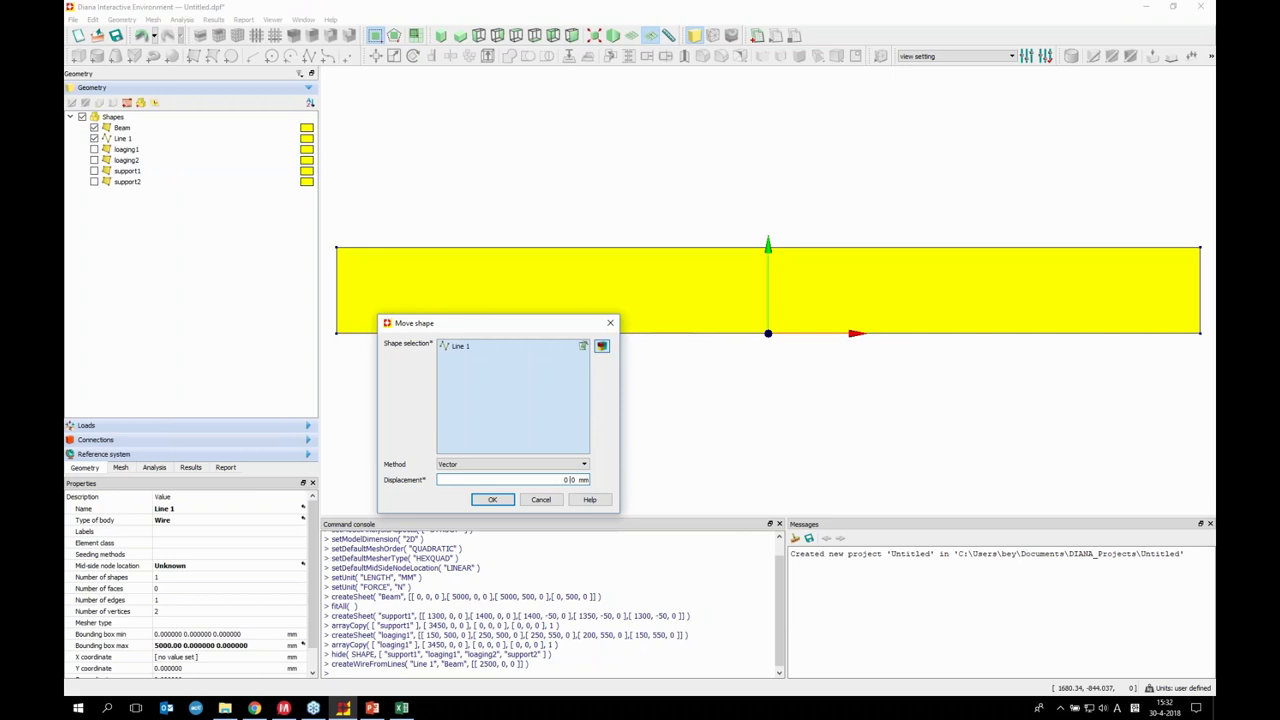
text(27)
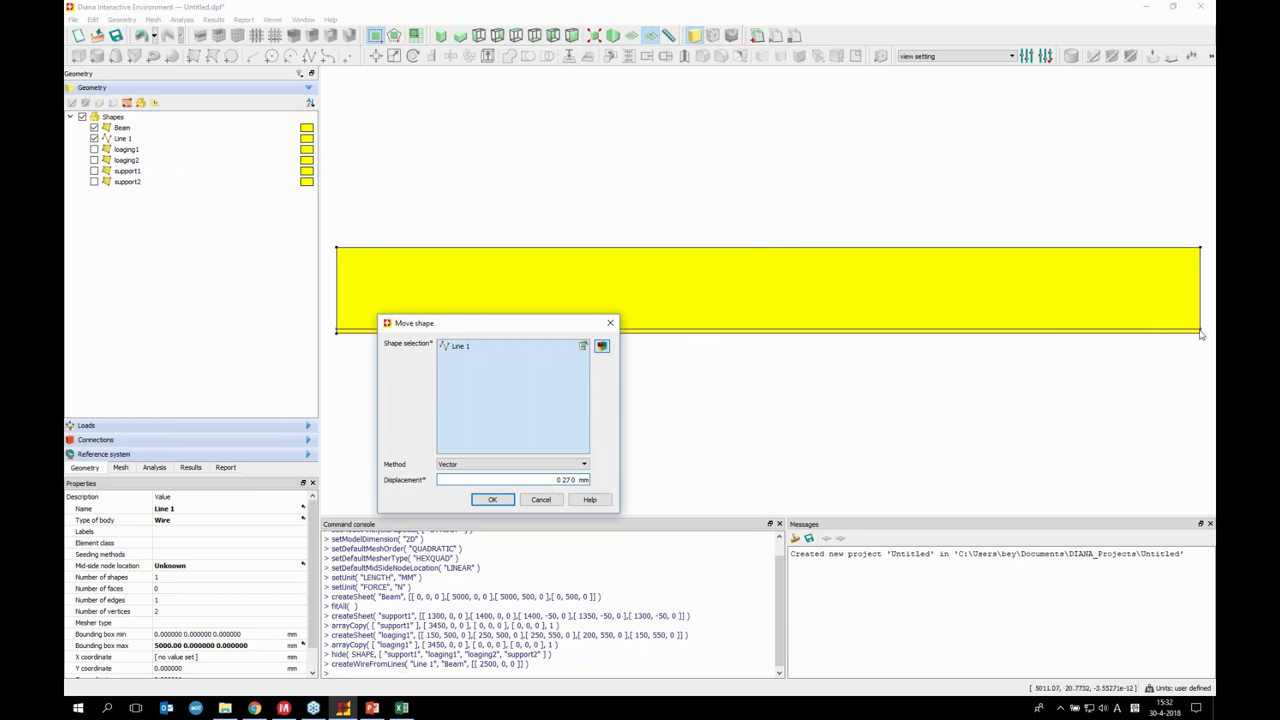
click(491, 500)
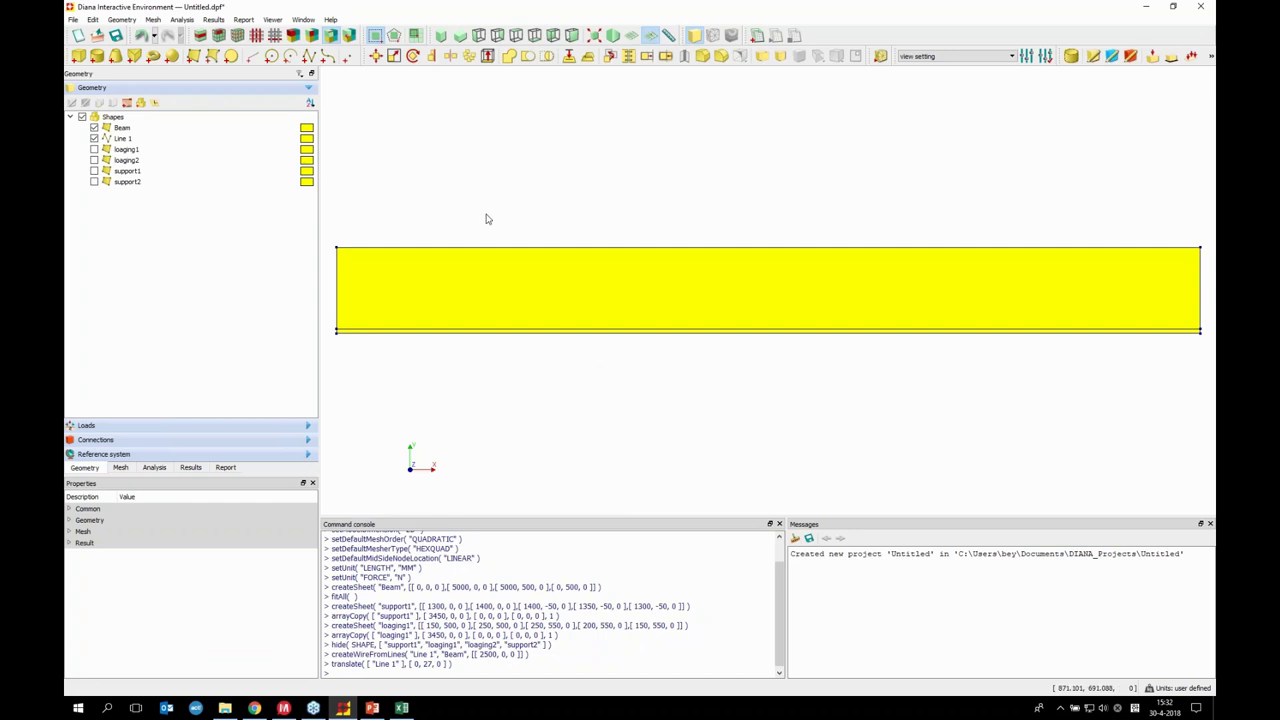
Duplicate Line 1 and move the copy by a vector of 0, 28, 0 mm to form the second bottom reinforcement line
right_click(123, 144)
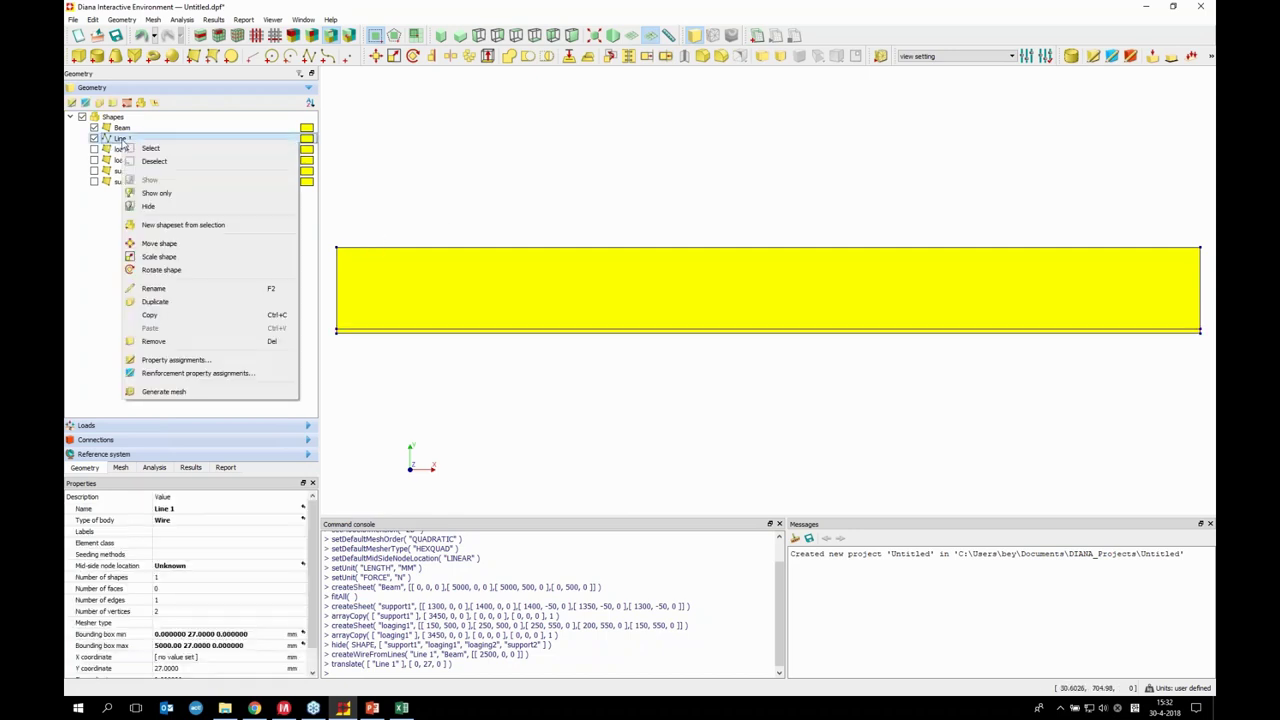
click(192, 301)
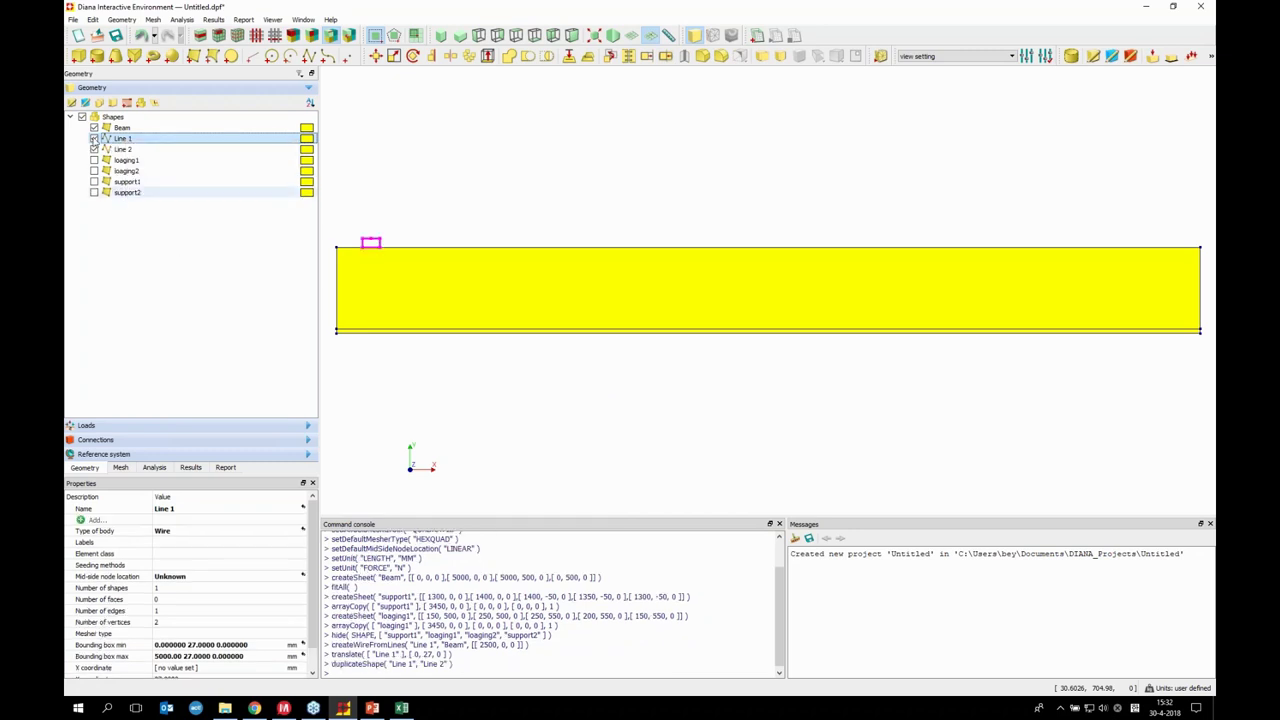
click(139, 150)
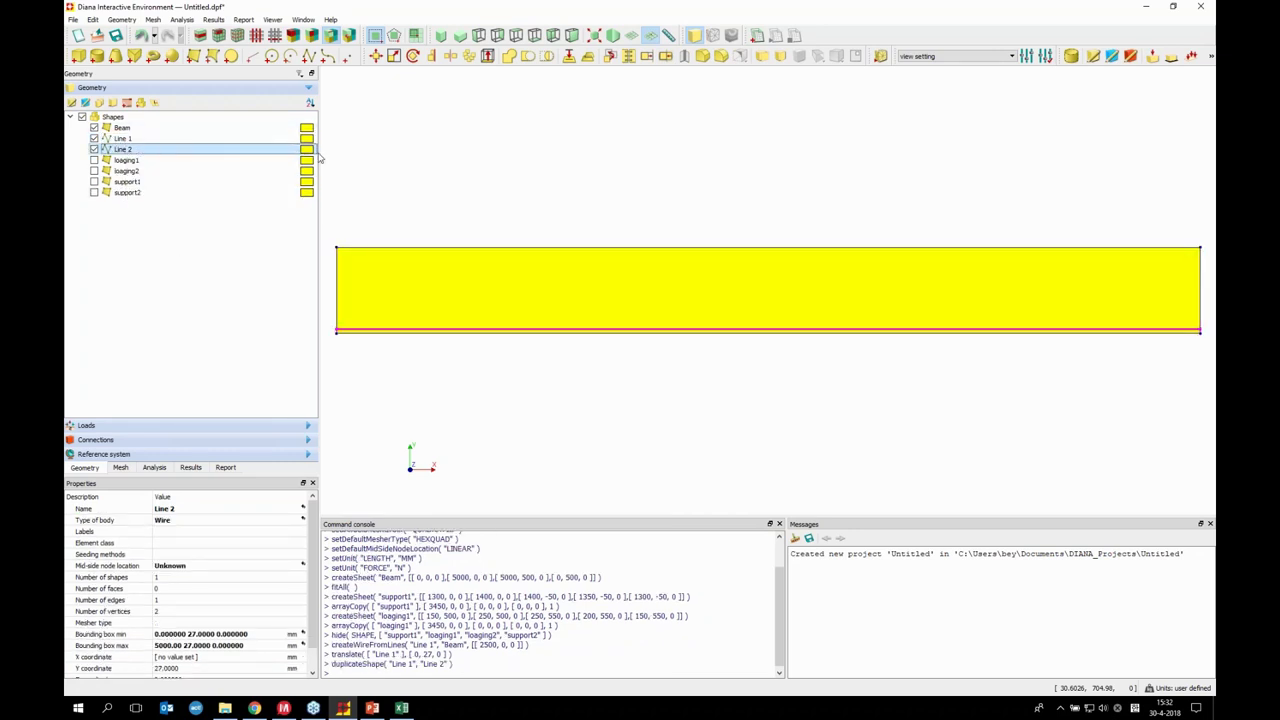
click(375, 55)
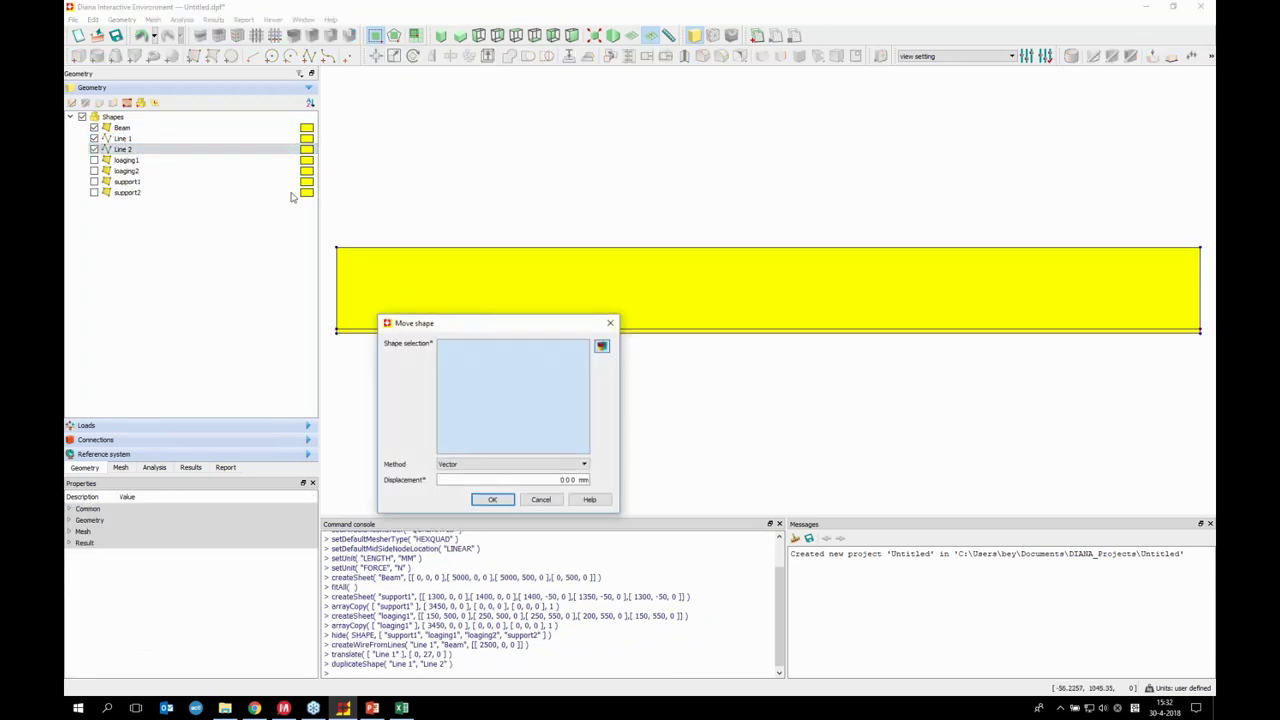
right_click(153, 151)
click(180, 160)
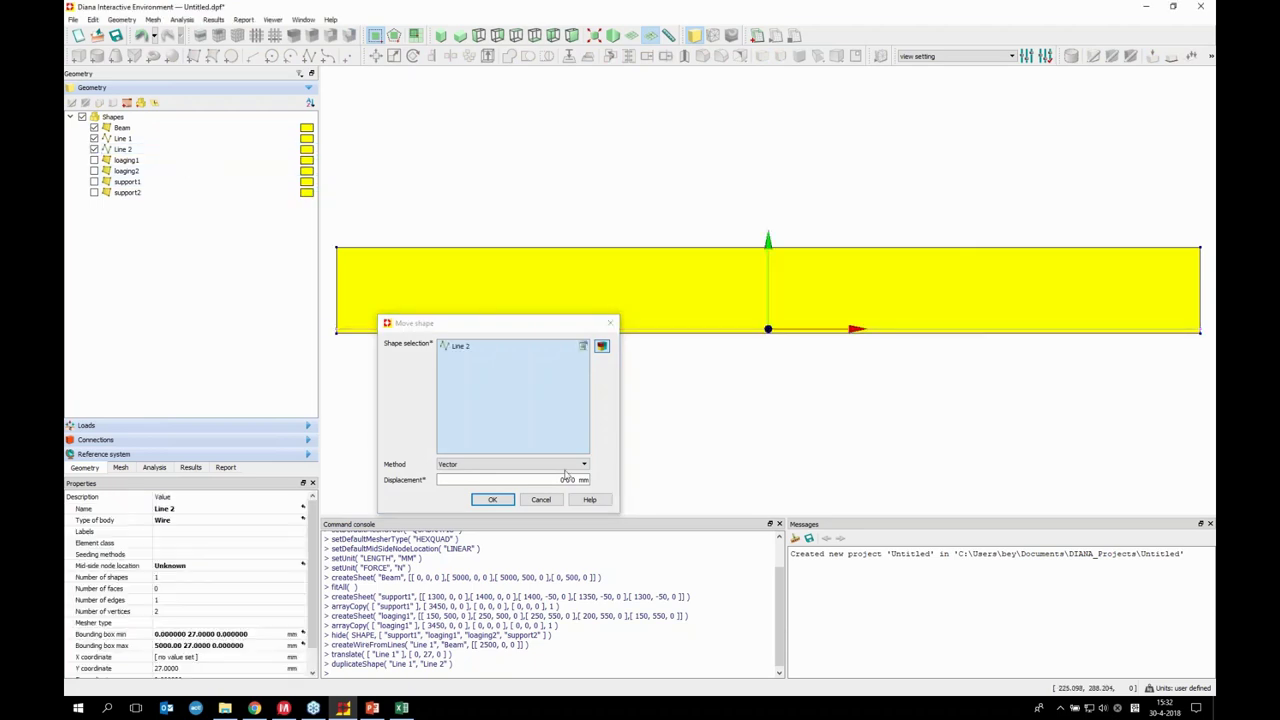
click(565, 480)
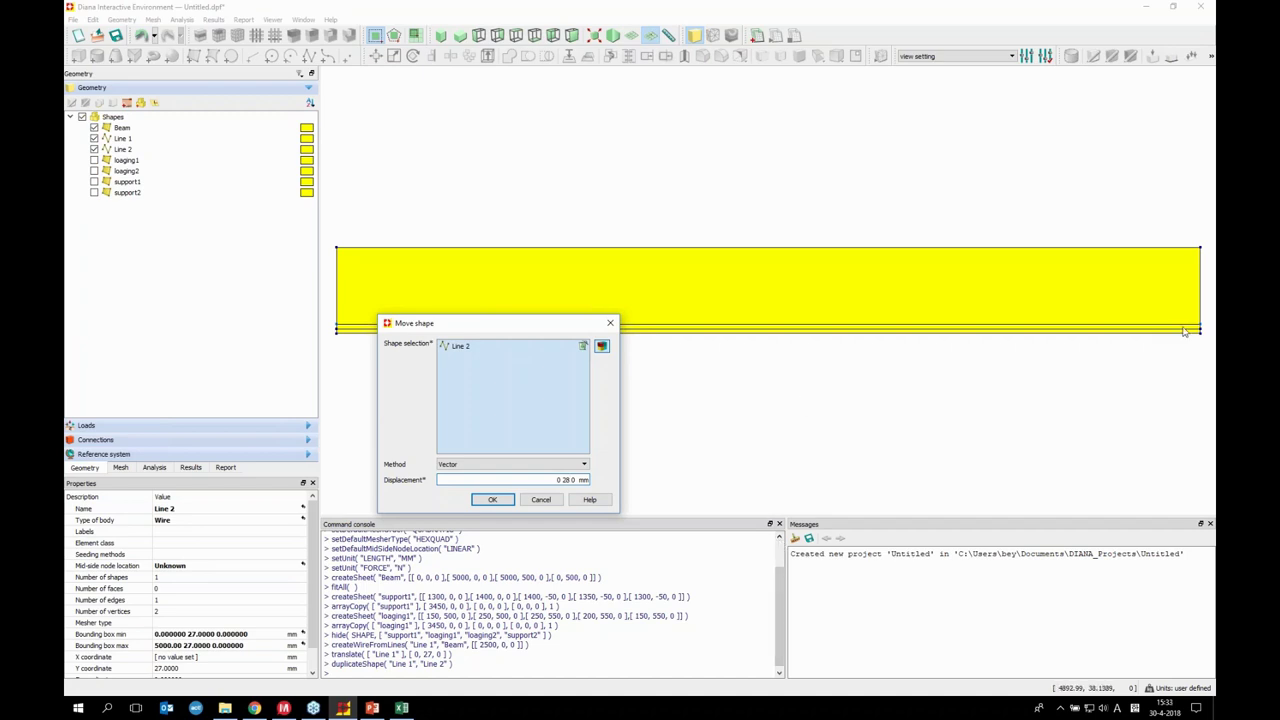
click(492, 502)
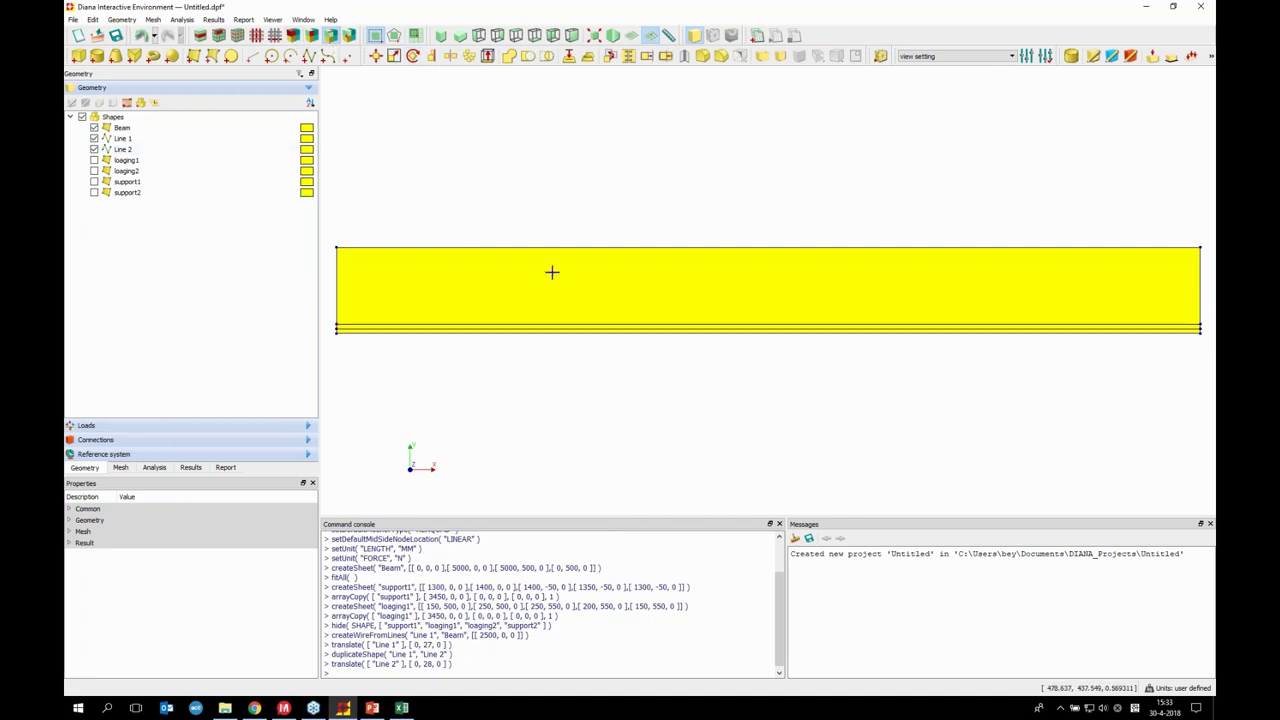
Extract the top edge of the beam as a separate line
click(1175, 248)
right_click(811, 125)
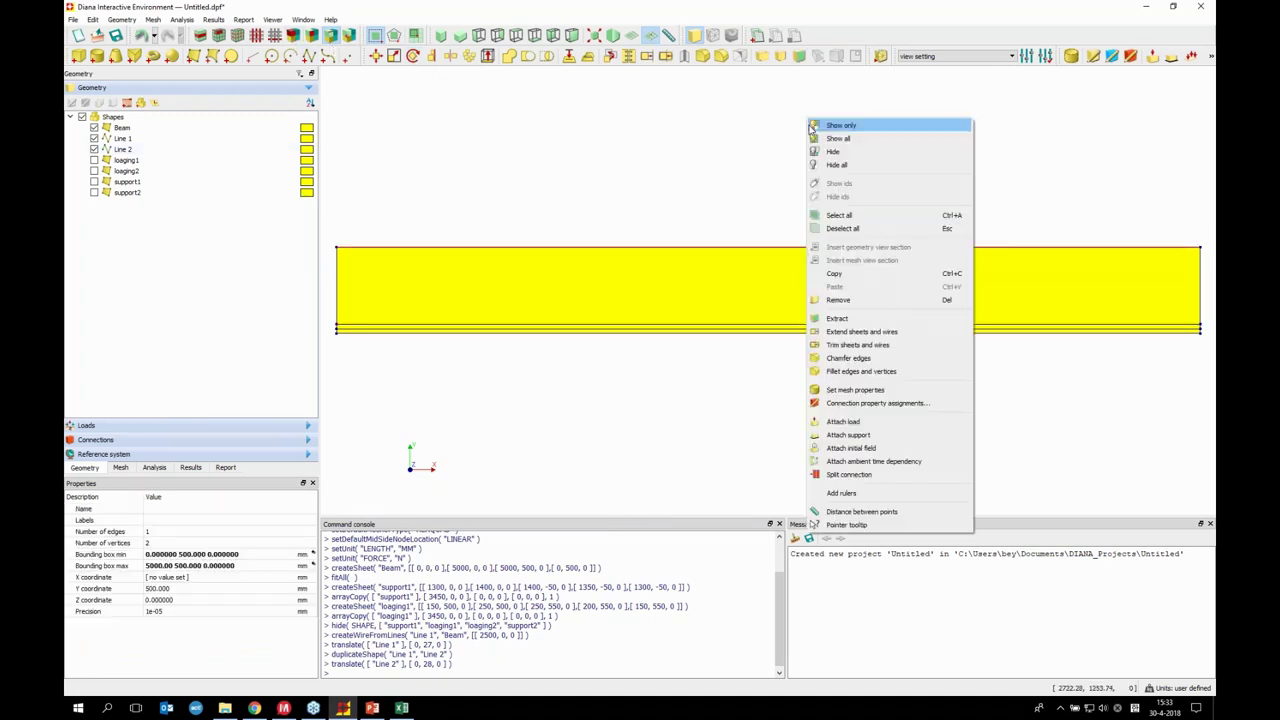
click(837, 318)
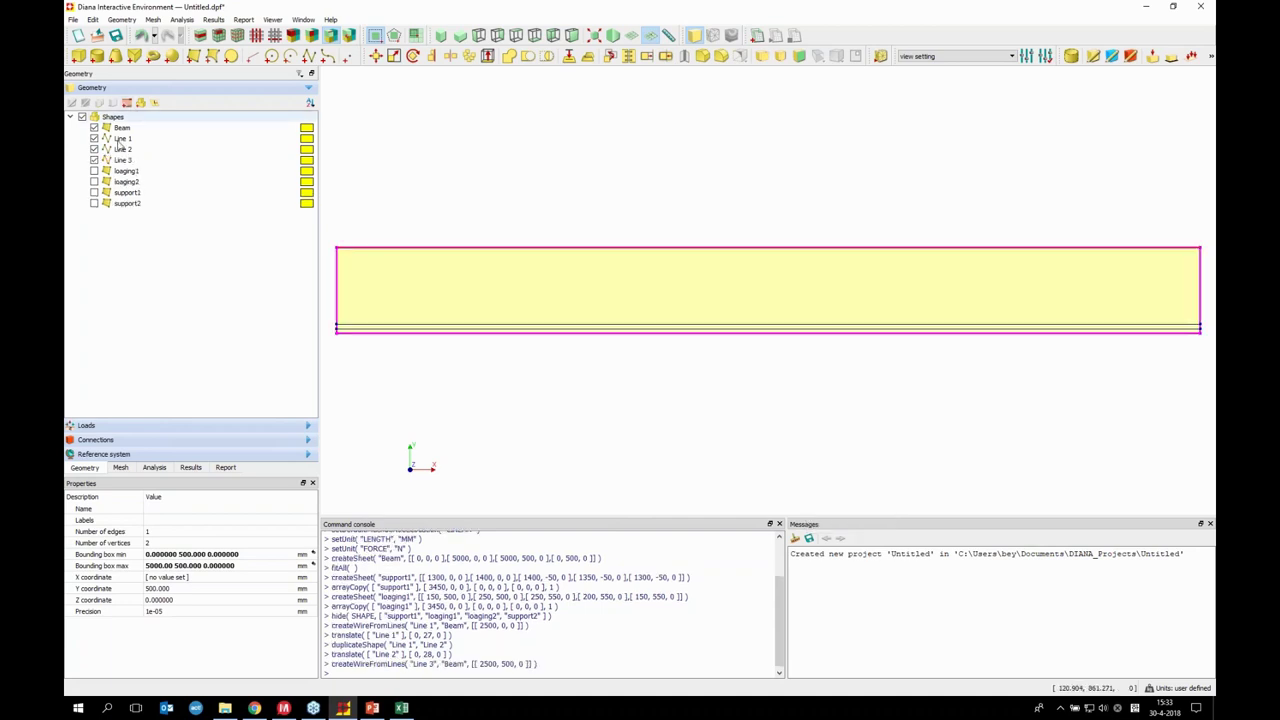
Move the line extracted from the beam's top edge by a vector of 0, -27, 0 mm
click(122, 160)
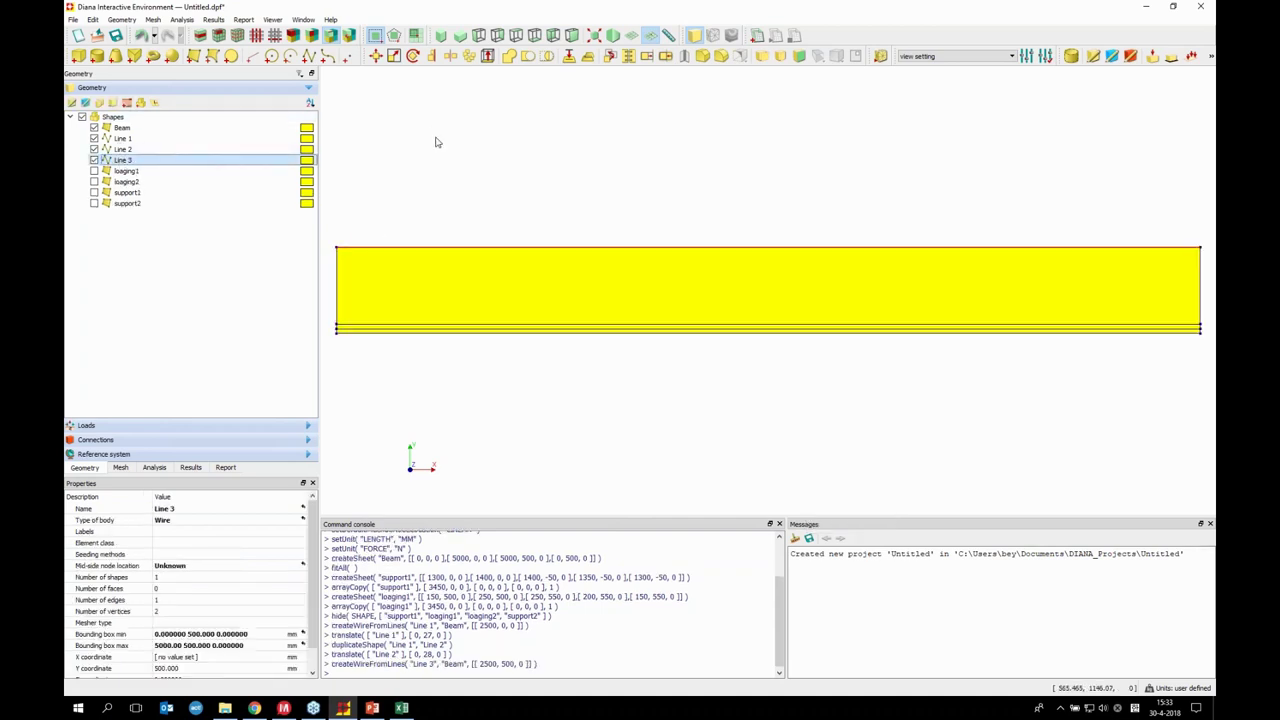
click(376, 56)
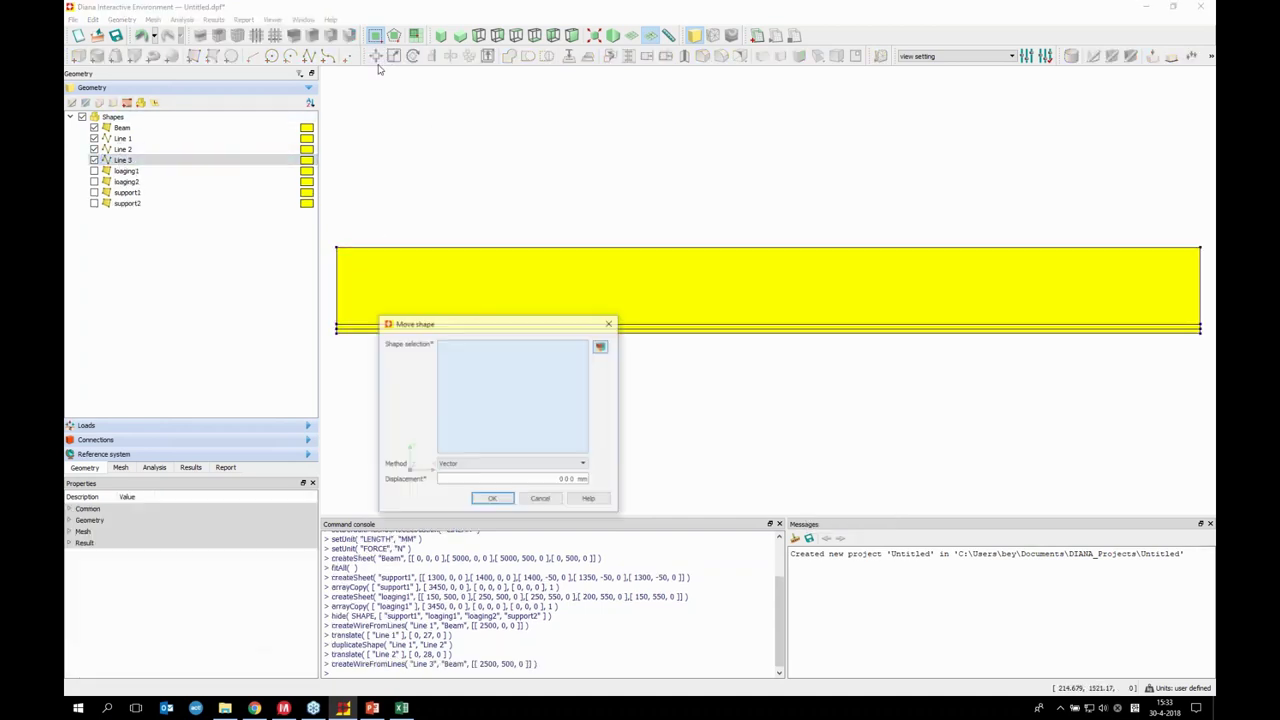
right_click(139, 160)
click(172, 168)
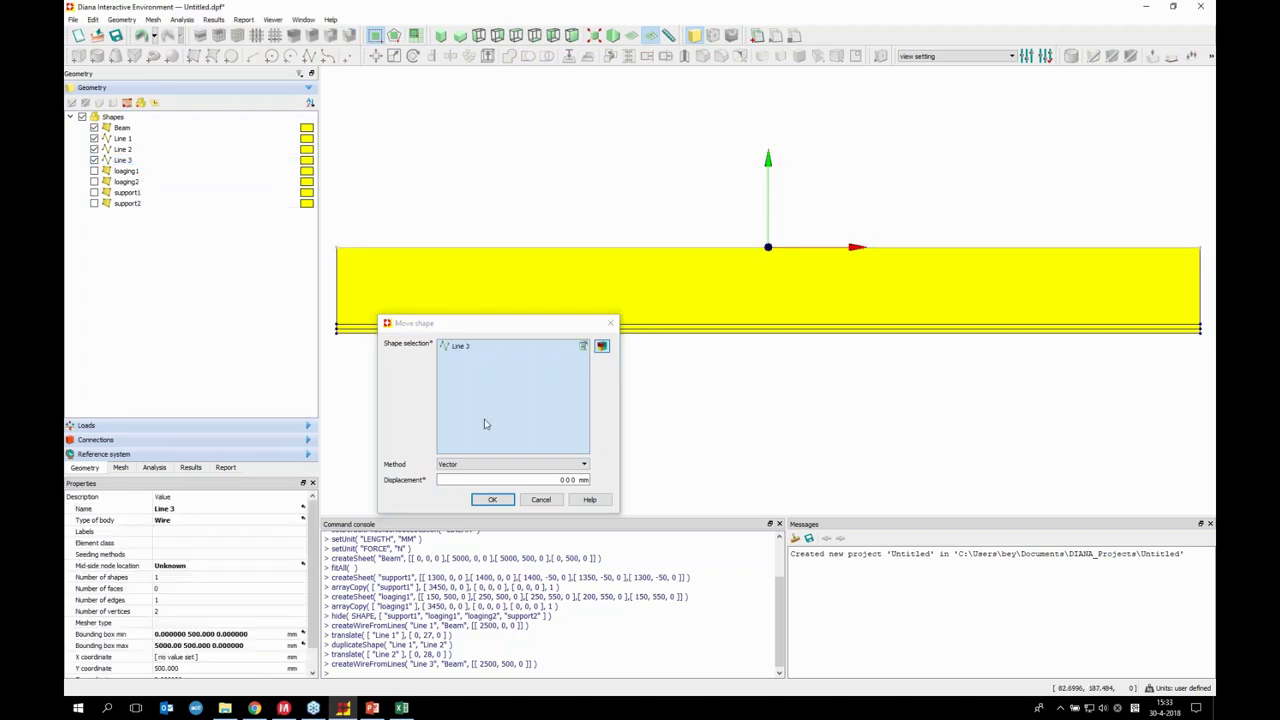
click(600, 487)
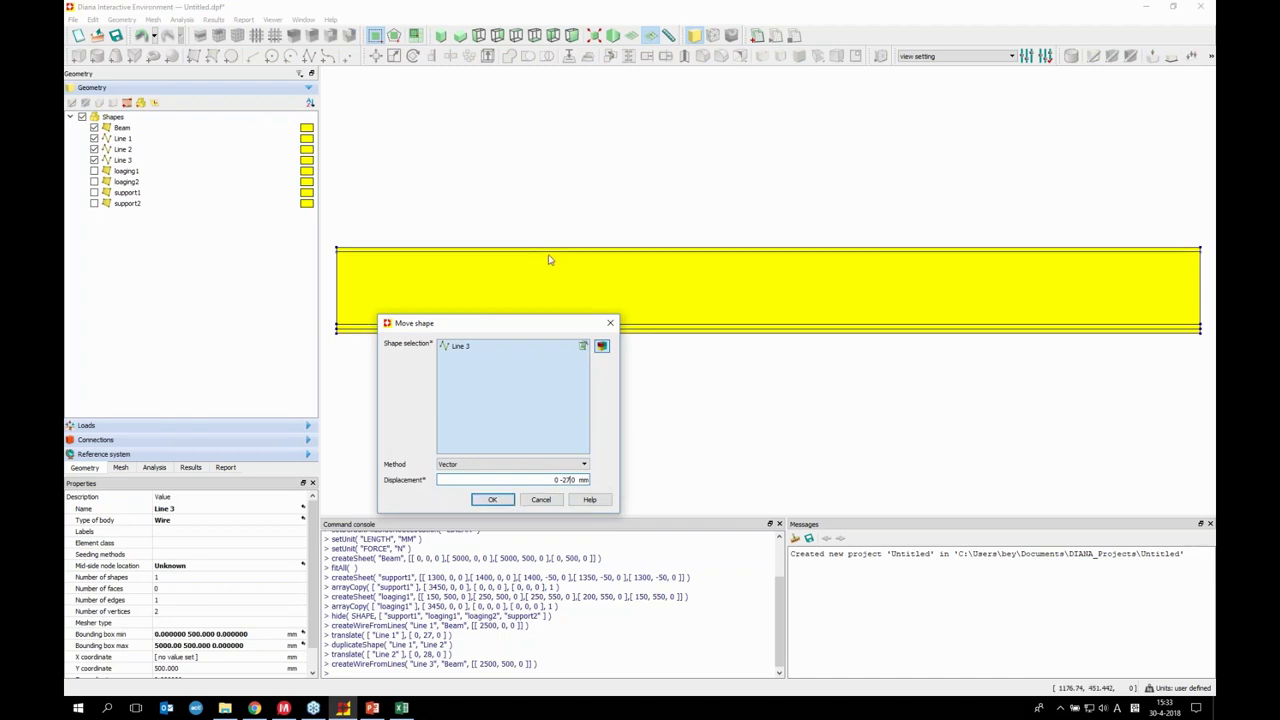
click(489, 503)
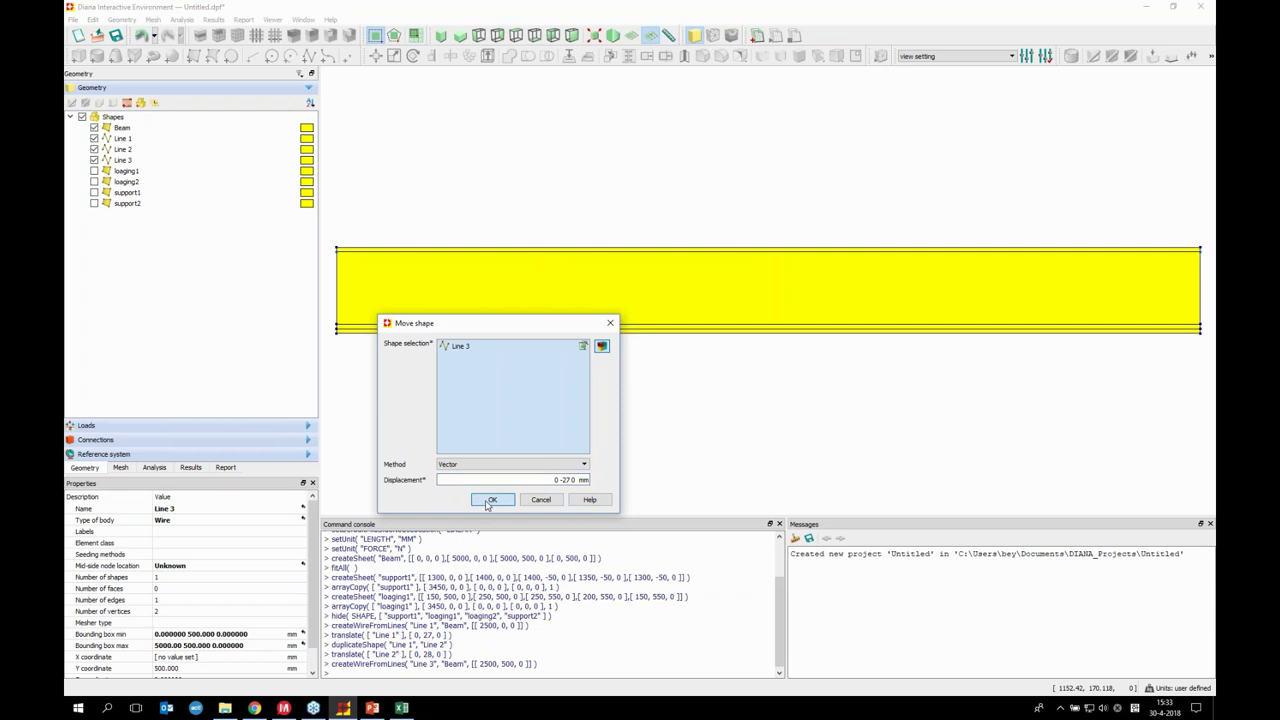
Duplicate Line 3 and move the copy by a vector of 0, -28, 0 mm to form the second top reinforcement line
click(118, 160)
right_click(115, 161)
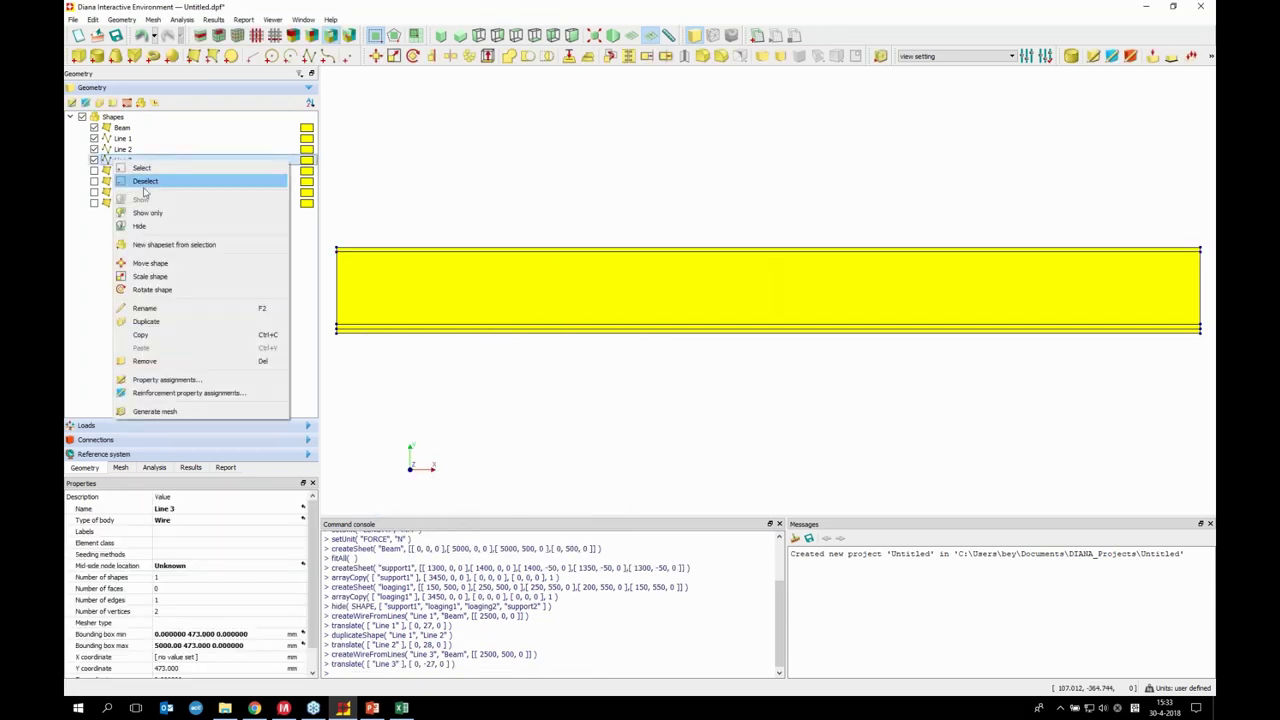
click(165, 321)
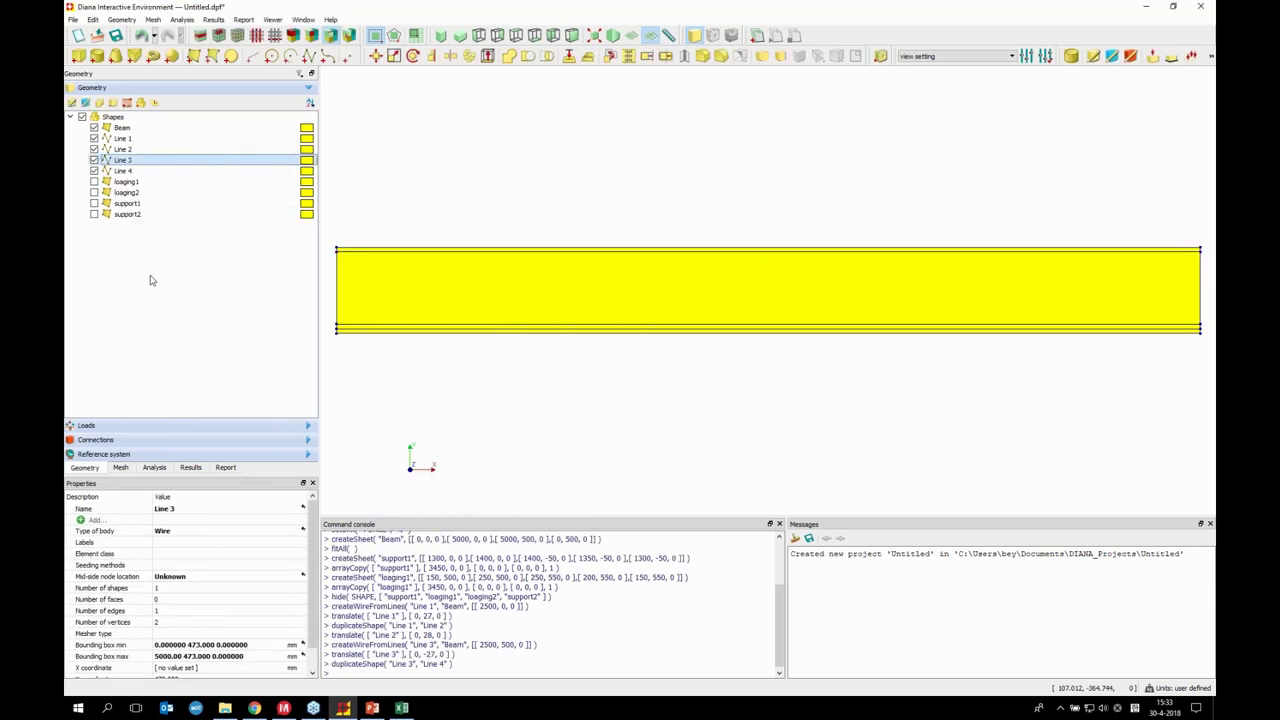
click(376, 56)
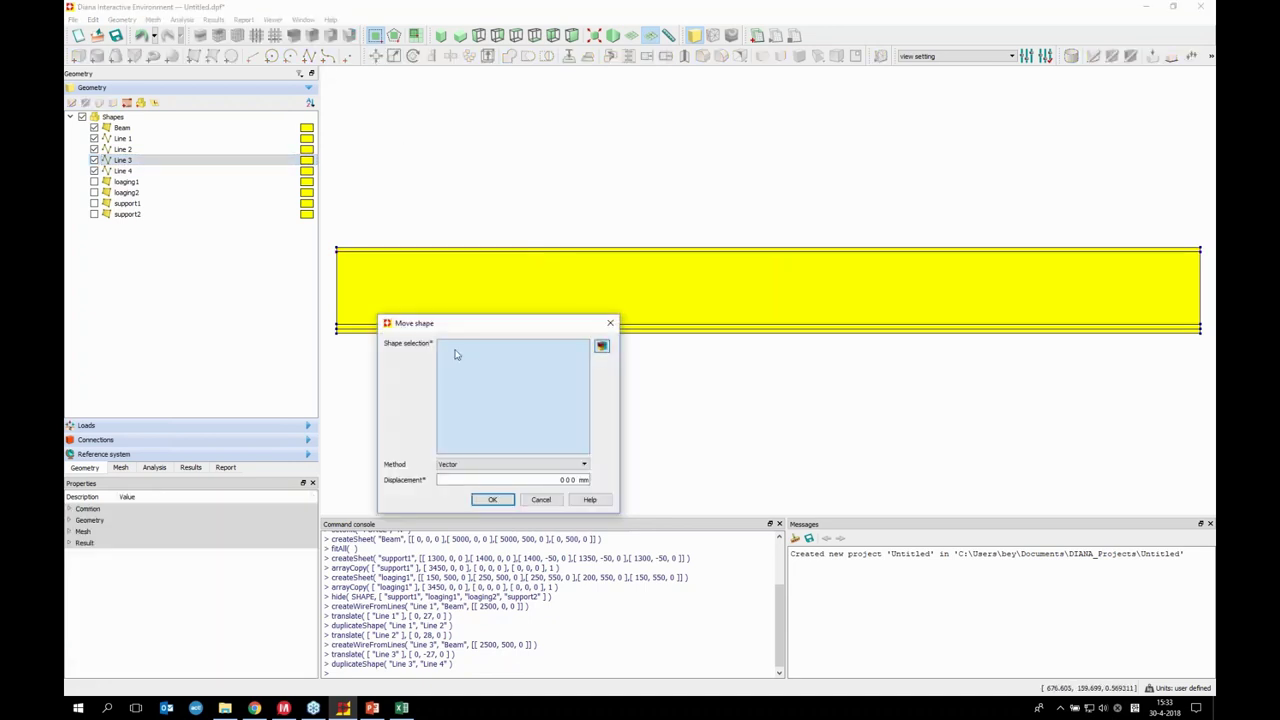
click(146, 172)
right_click(151, 175)
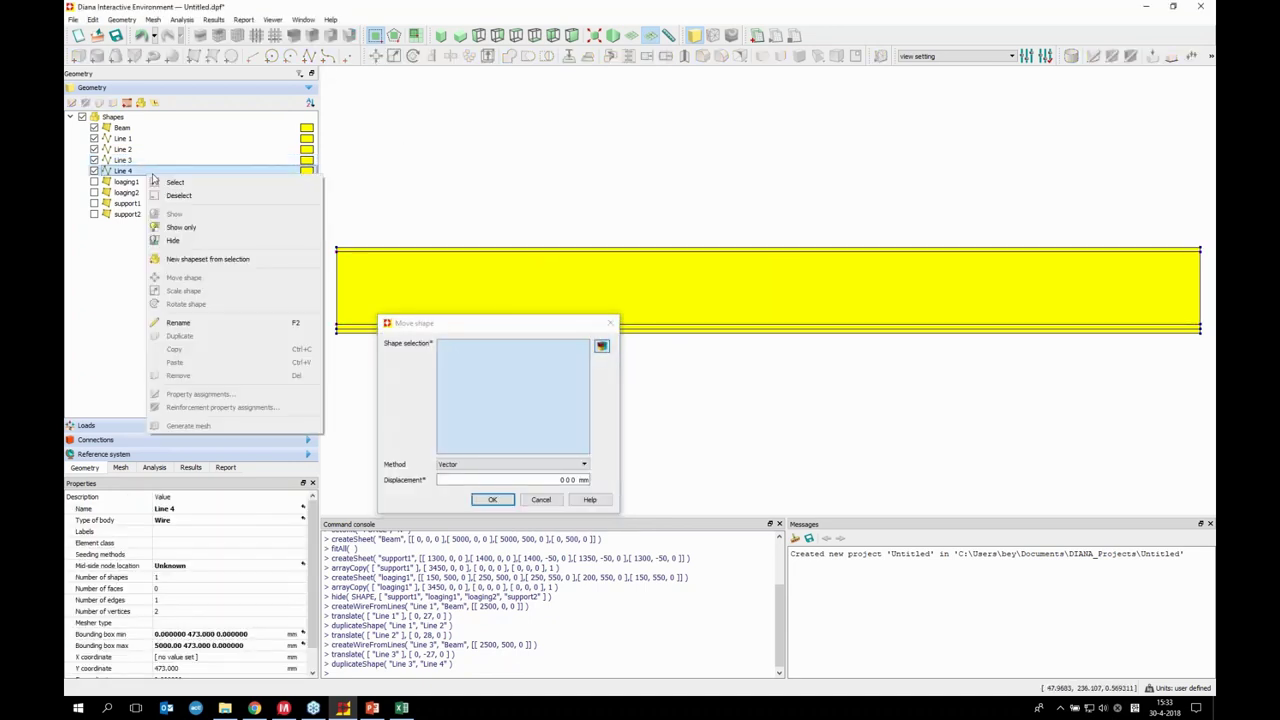
click(165, 182)
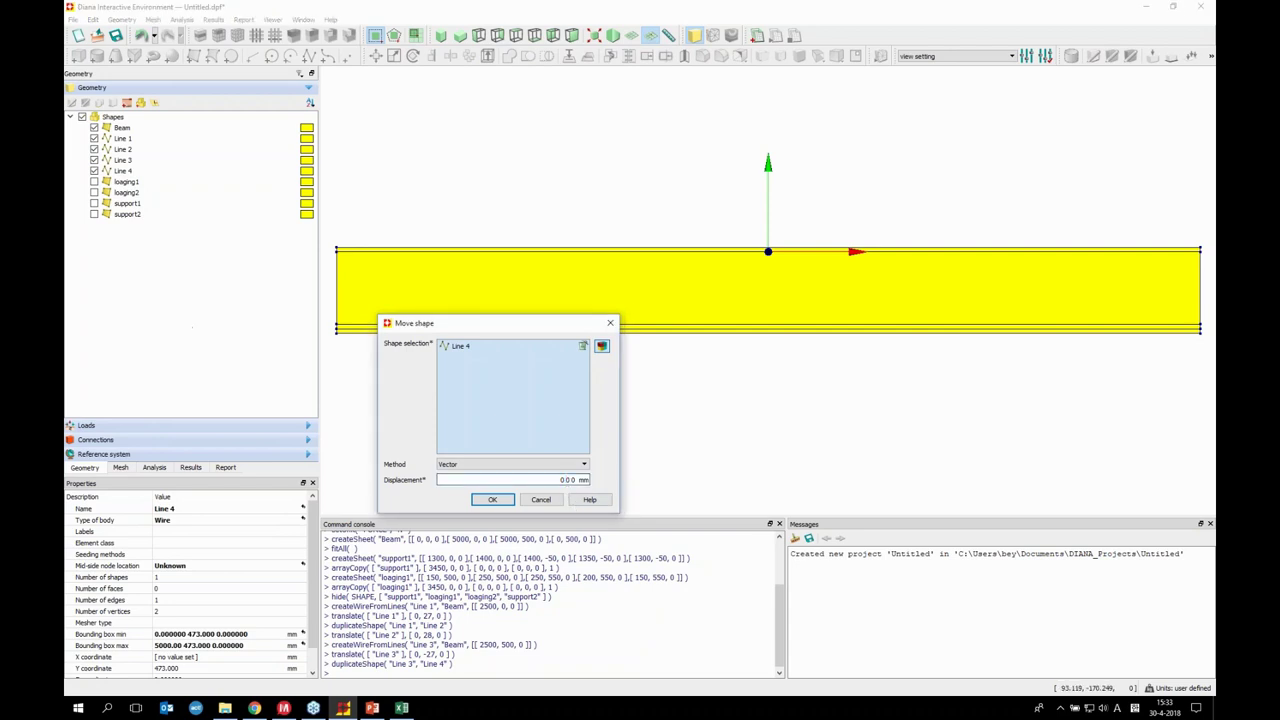
click(567, 480)
text(-28)
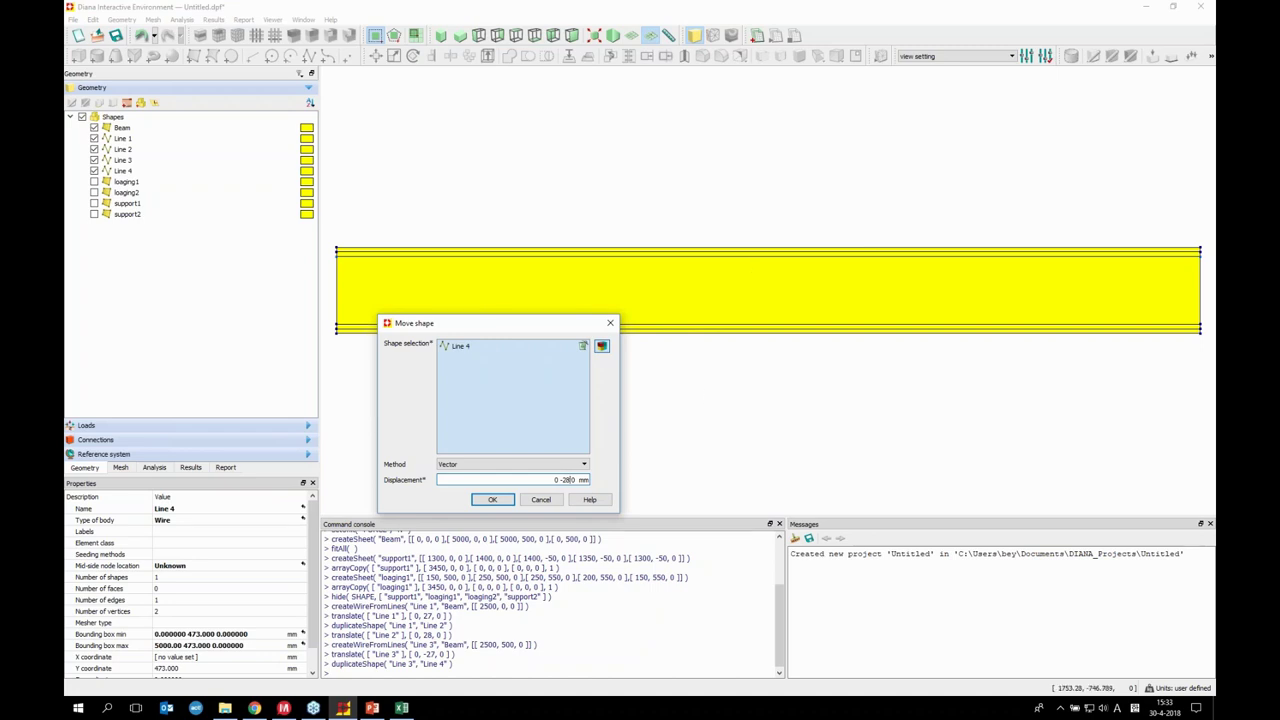
click(494, 500)
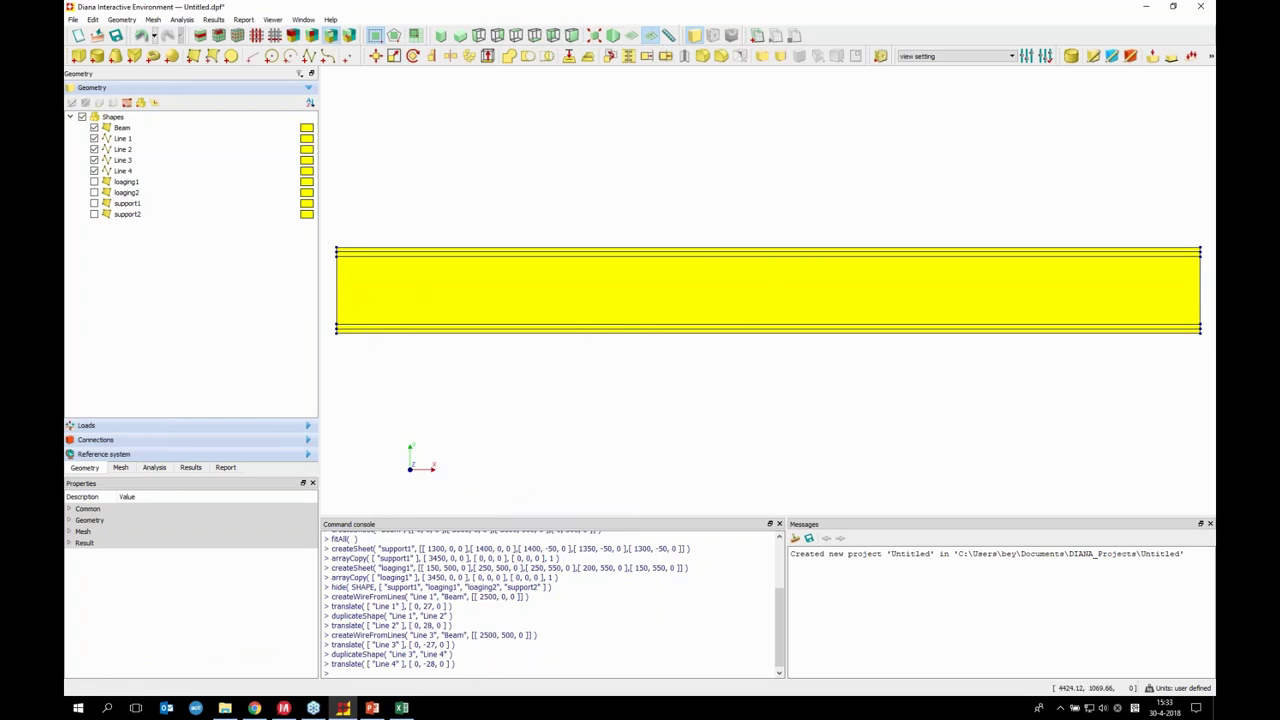
Examine the beam's reinforcement layout and cross-sections on the Description slide in PowerPoint and return to DIANA
click(372, 708)
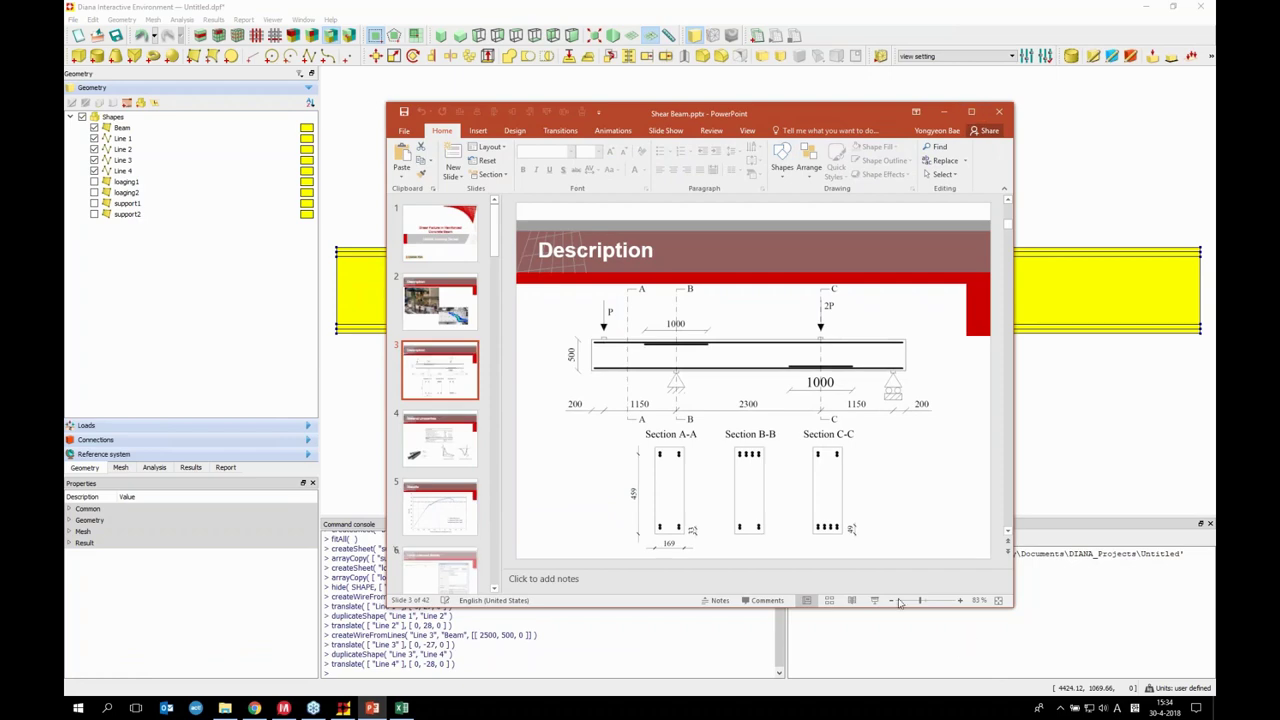
click(877, 601)
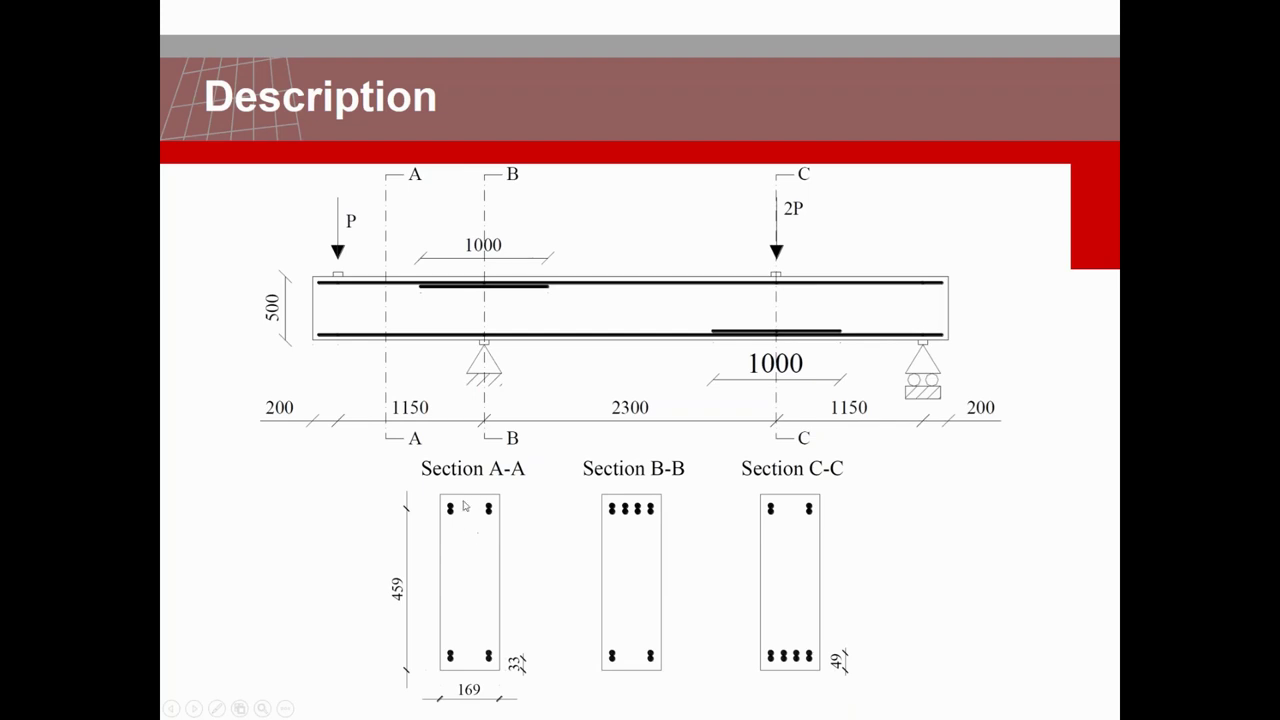
key(Escape)
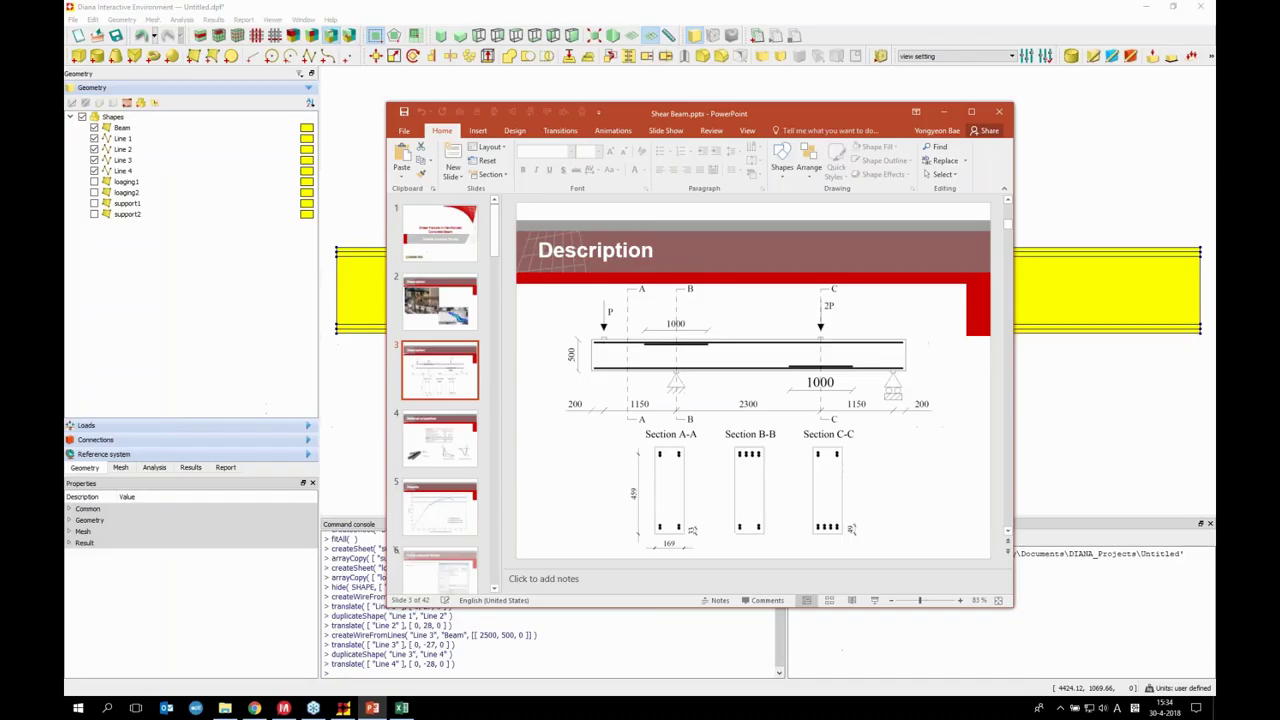
click(943, 111)
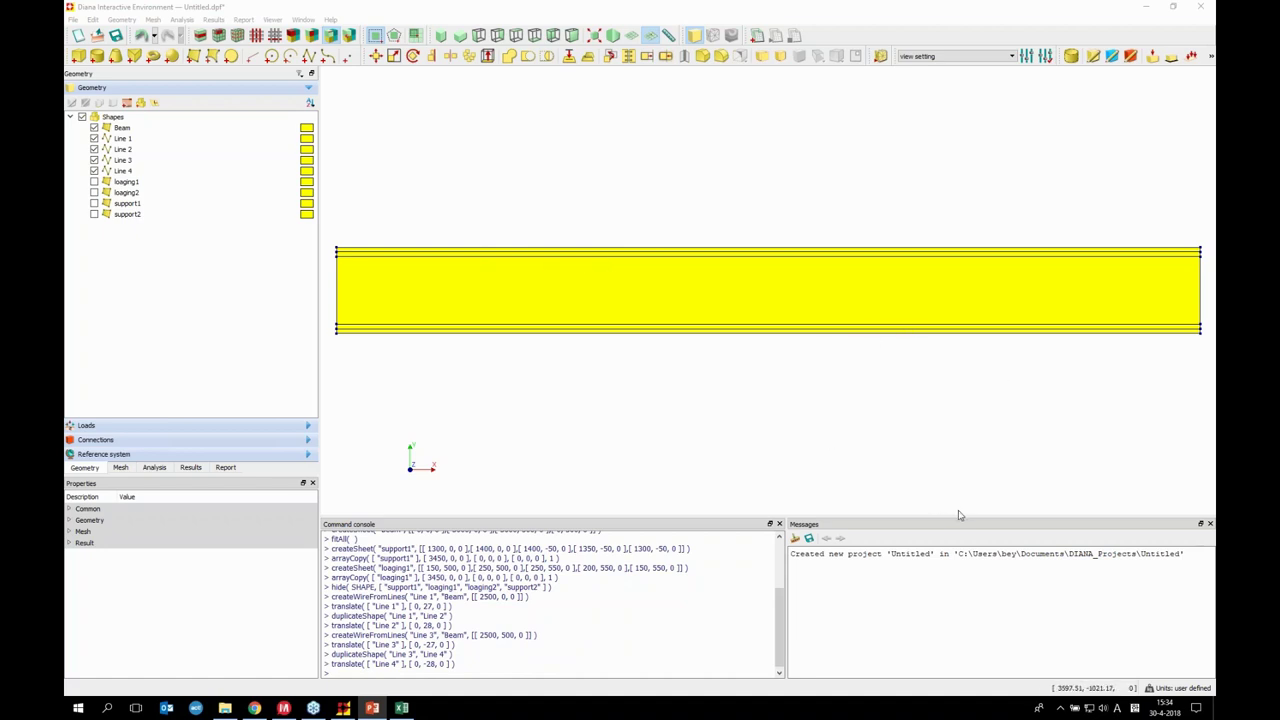
key(alt+Tab)
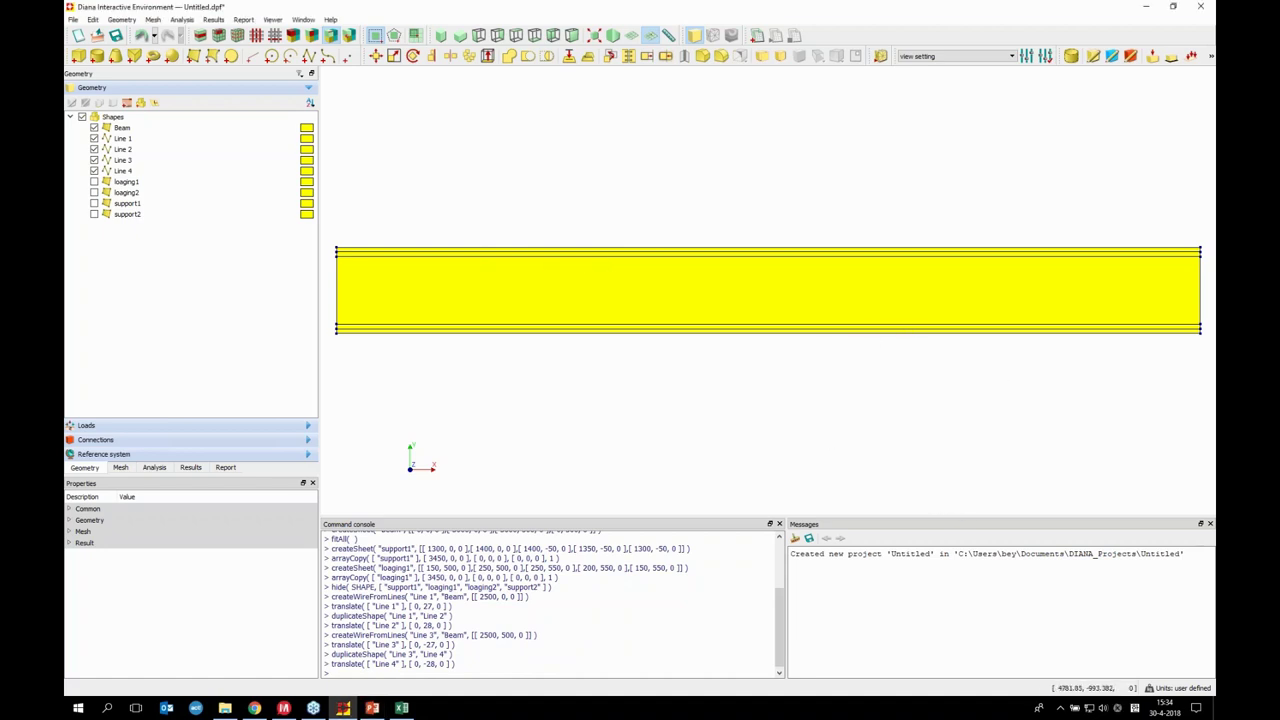
key(alt+Tab)
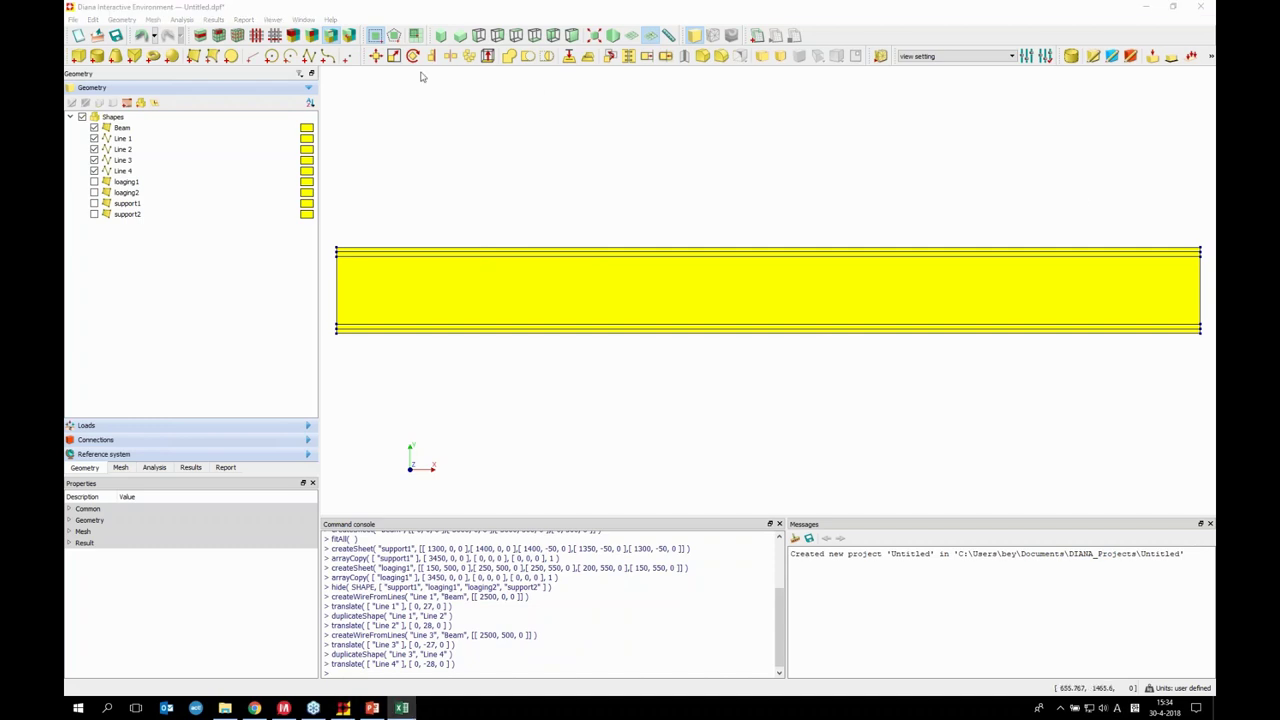
Add a short top reinforcement line from 850, 473, 0 to 1850, 473, 0 mm using absolute coordinates
click(258, 56)
click(258, 56)
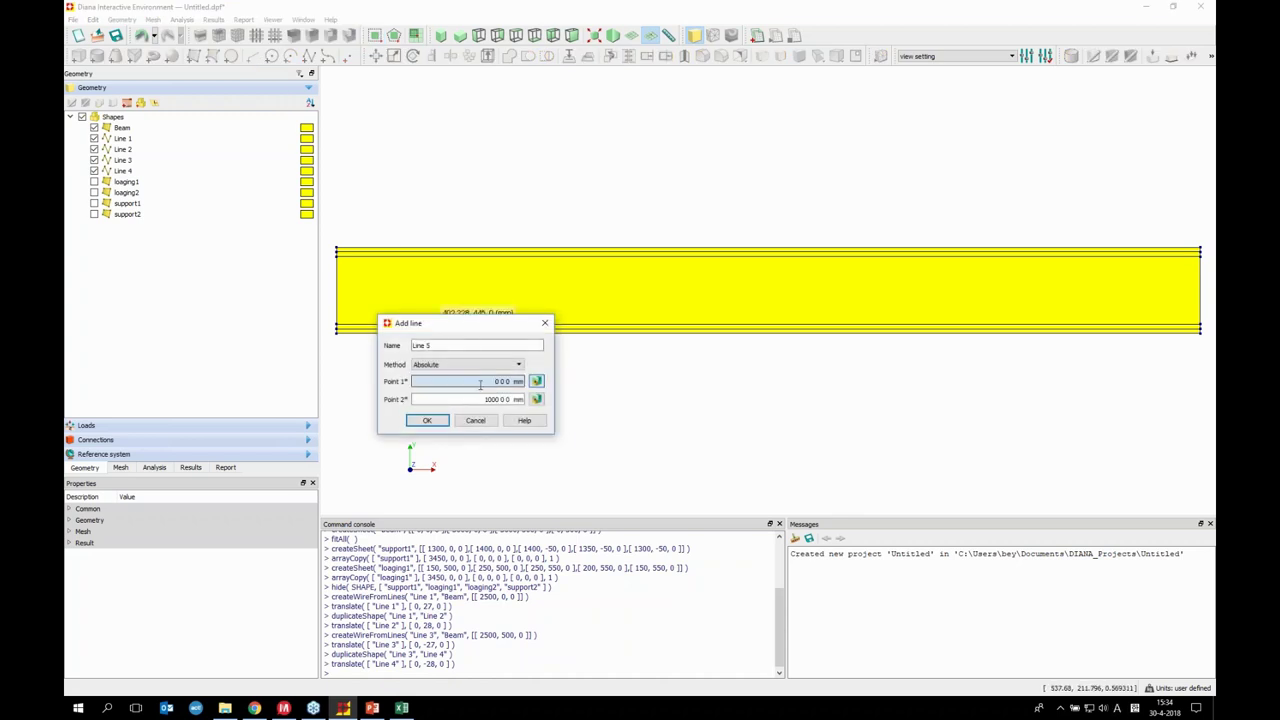
drag(480, 385, 520, 384)
text(85)
text(0 473 0)
key(Tab)
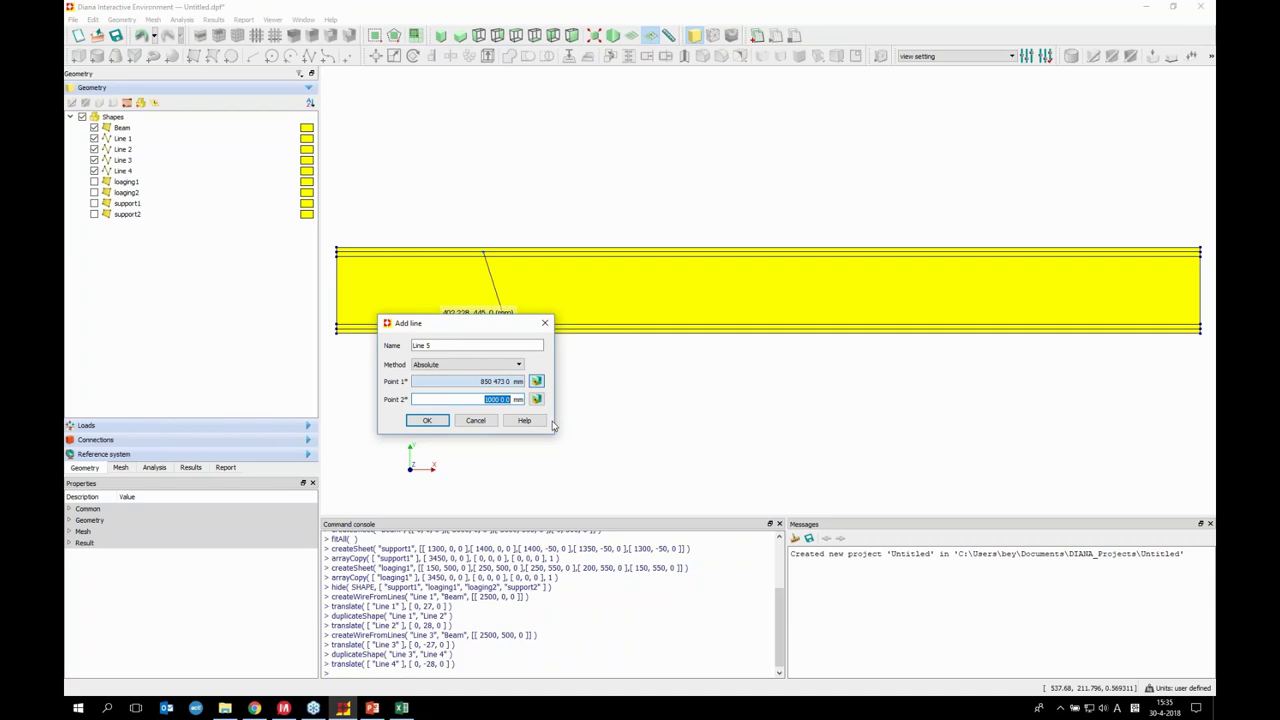
text(1850 473 0)
click(426, 421)
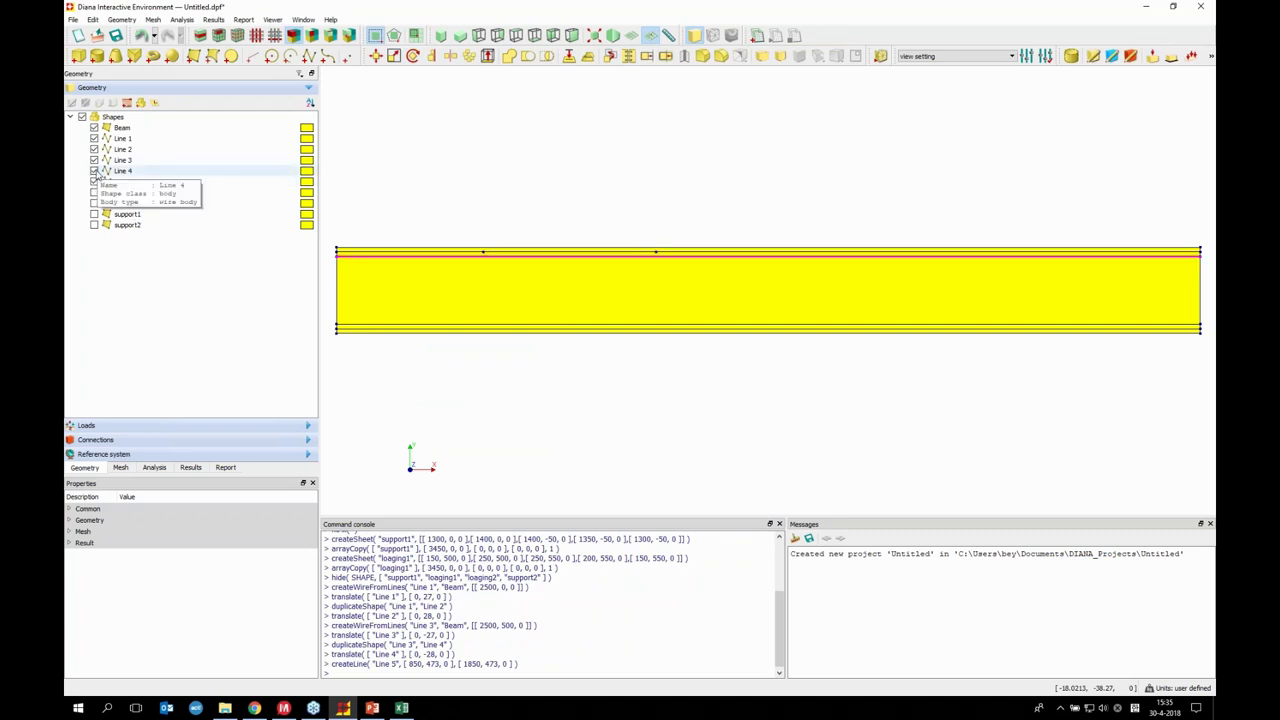
Hide the four full-length reinforcement lines, Line 1 to Line 4
click(94, 171)
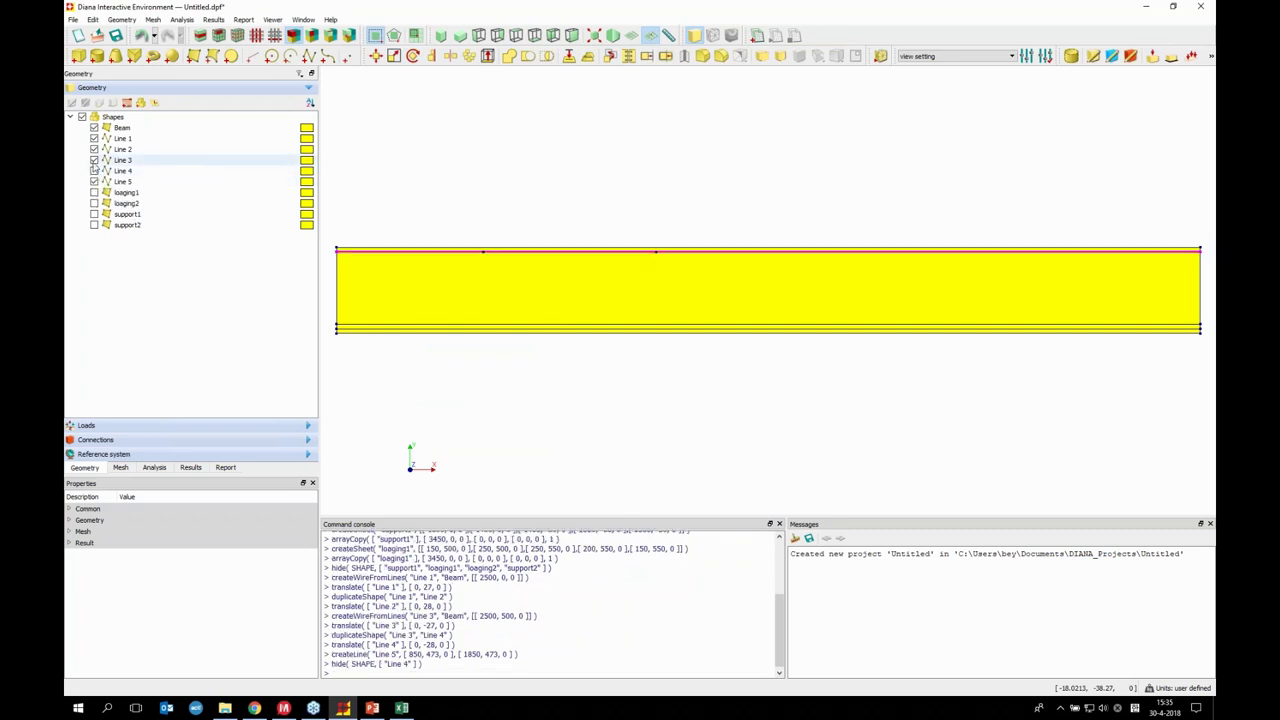
click(94, 160)
click(94, 149)
click(94, 138)
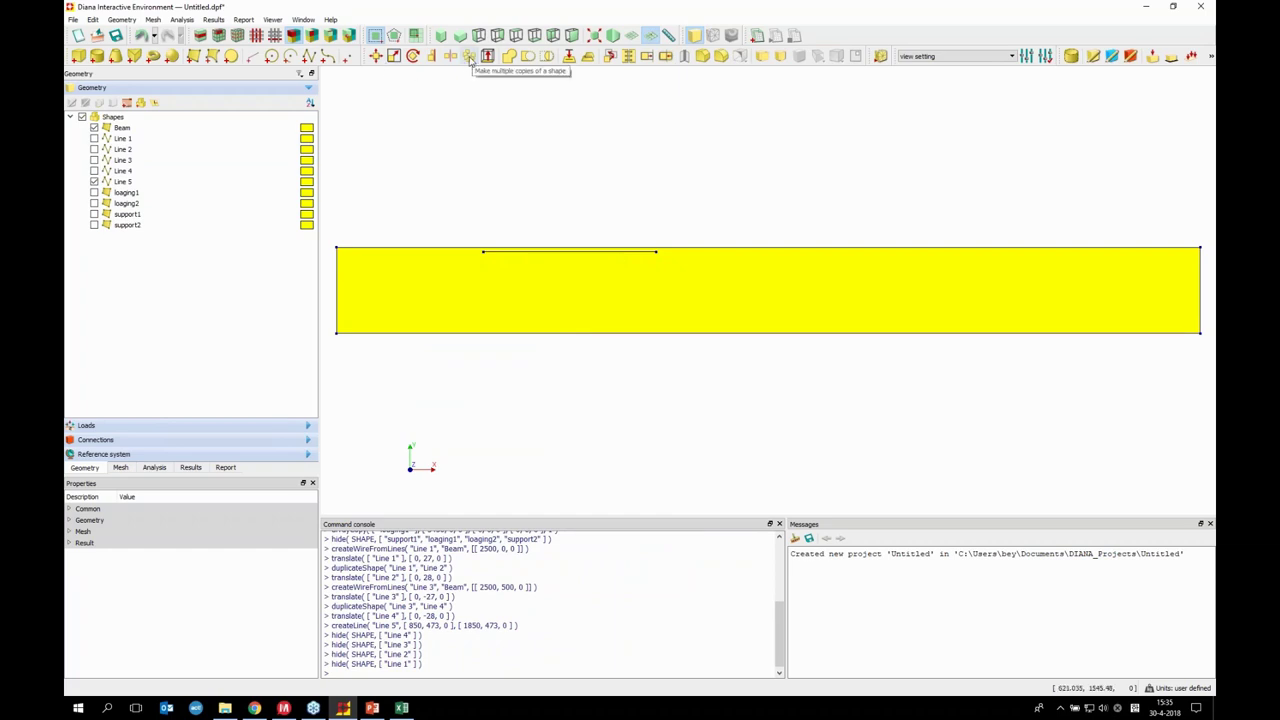
Duplicate Line 5 and move the copy by a vector of 0, -28, 0 mm to form the second short top reinforcement line
right_click(131, 182)
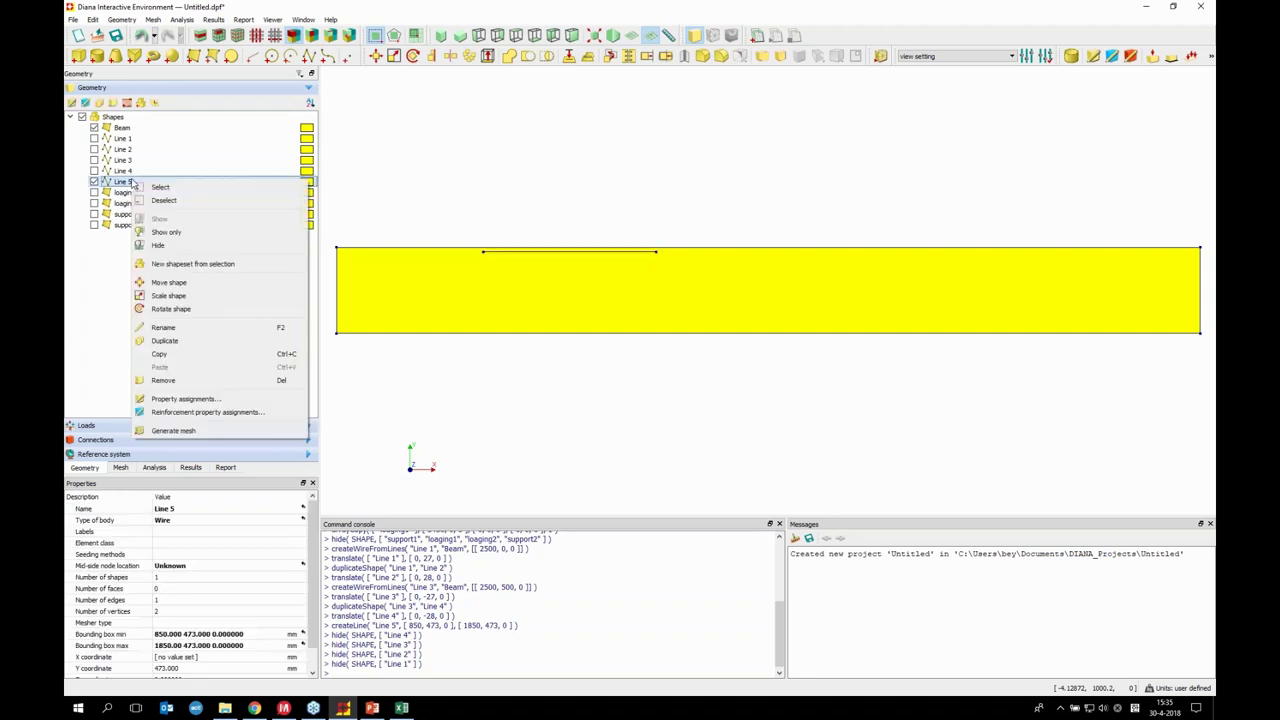
click(195, 340)
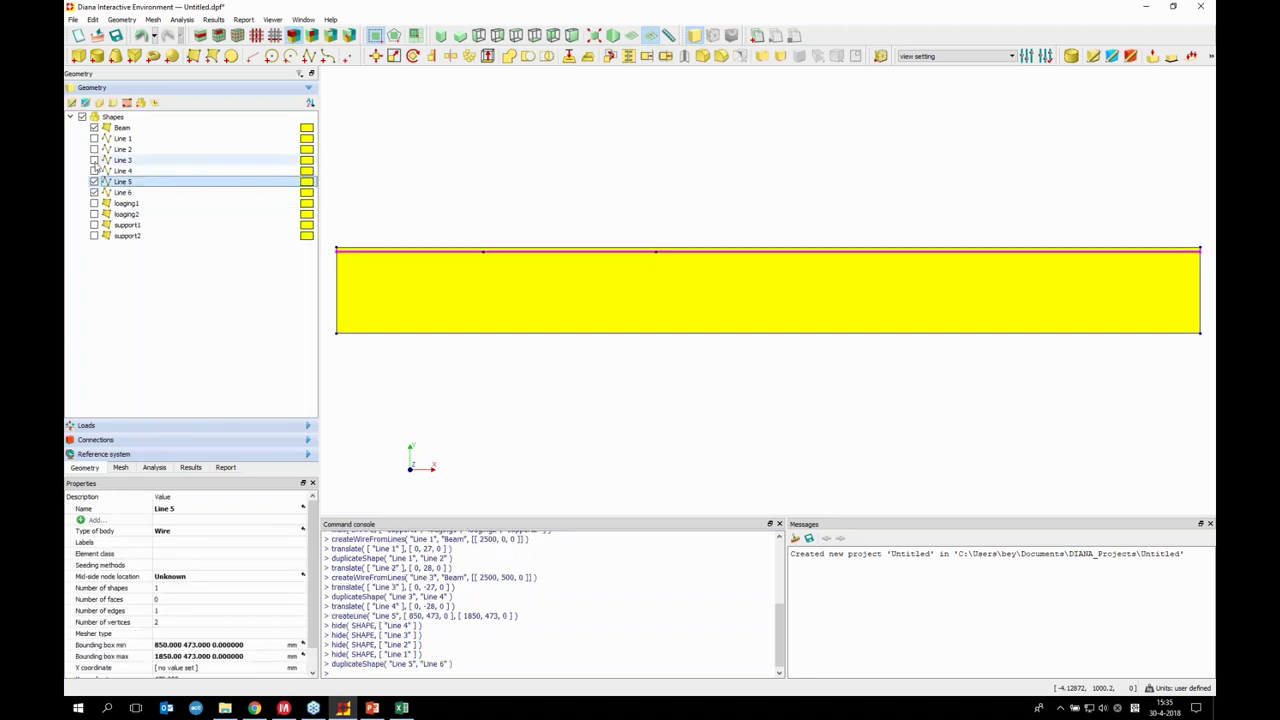
click(122, 192)
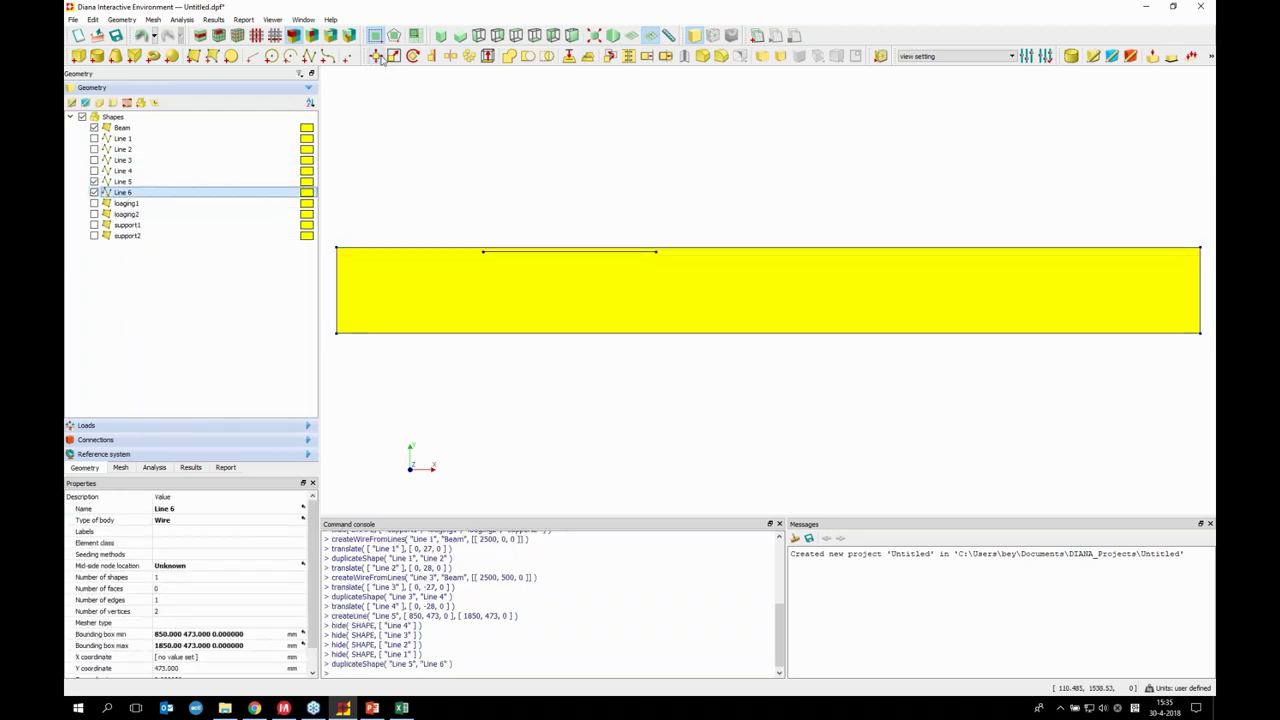
click(377, 56)
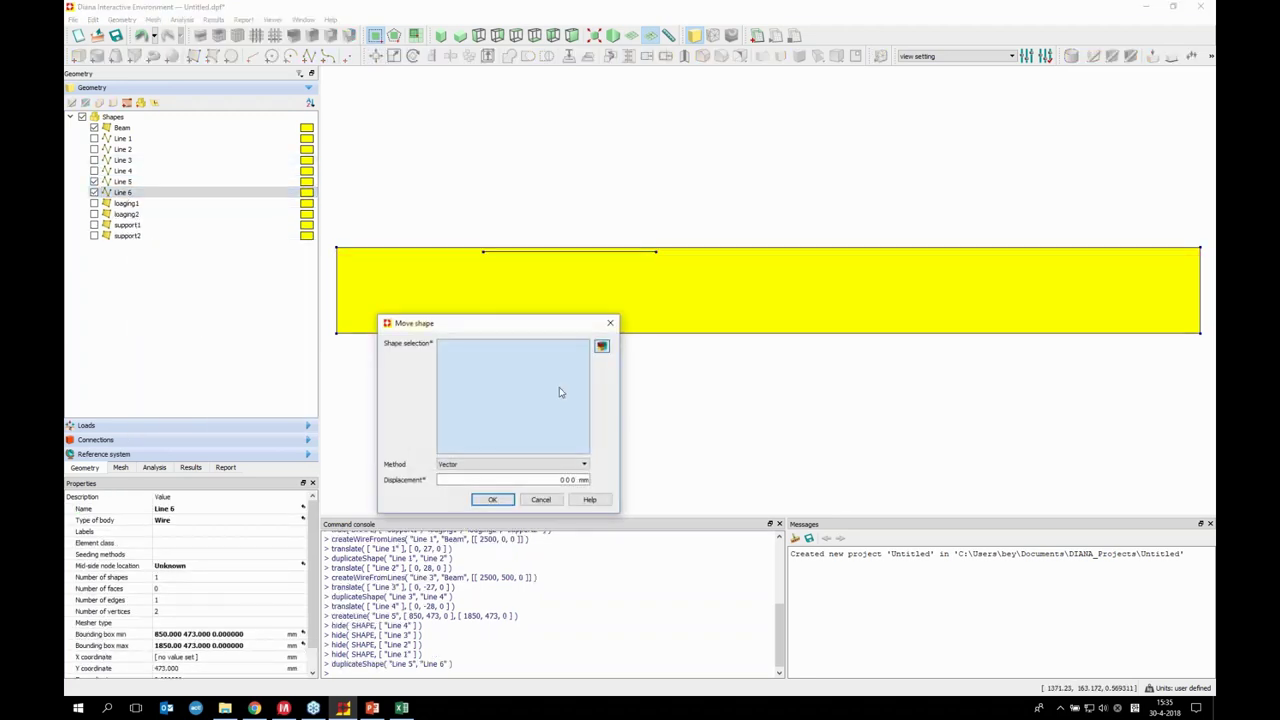
right_click(120, 197)
click(145, 202)
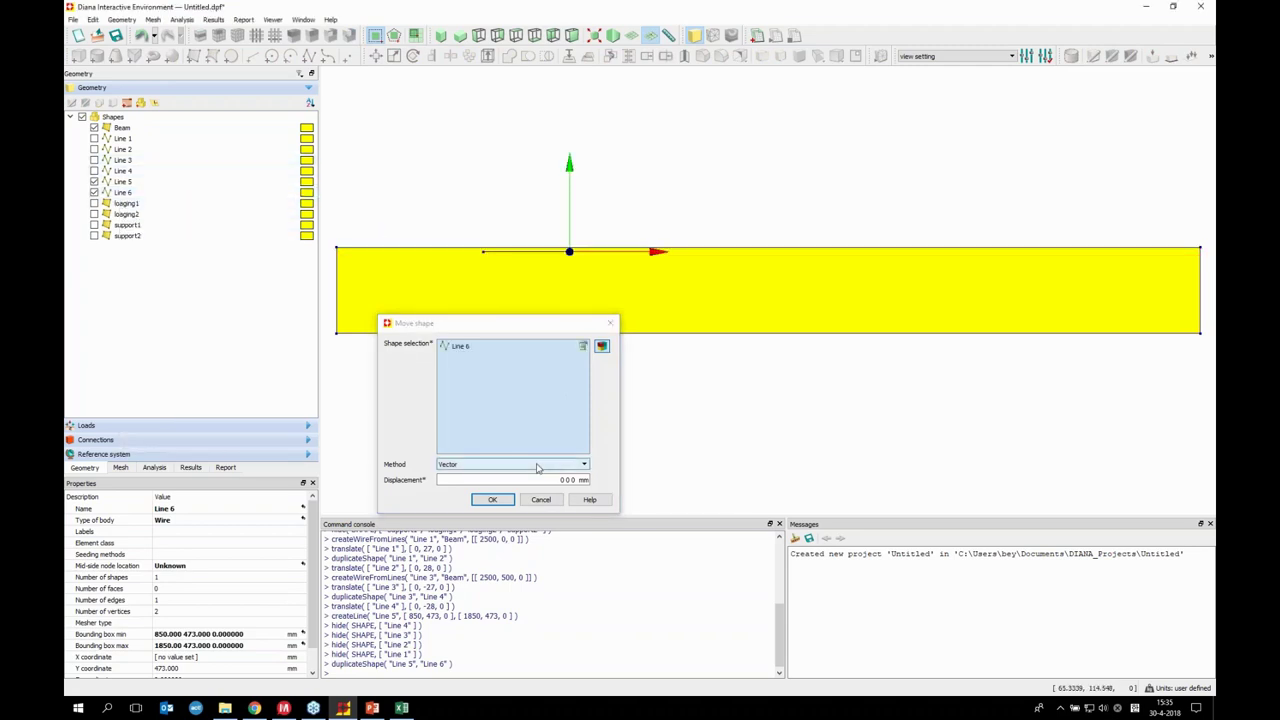
click(565, 481)
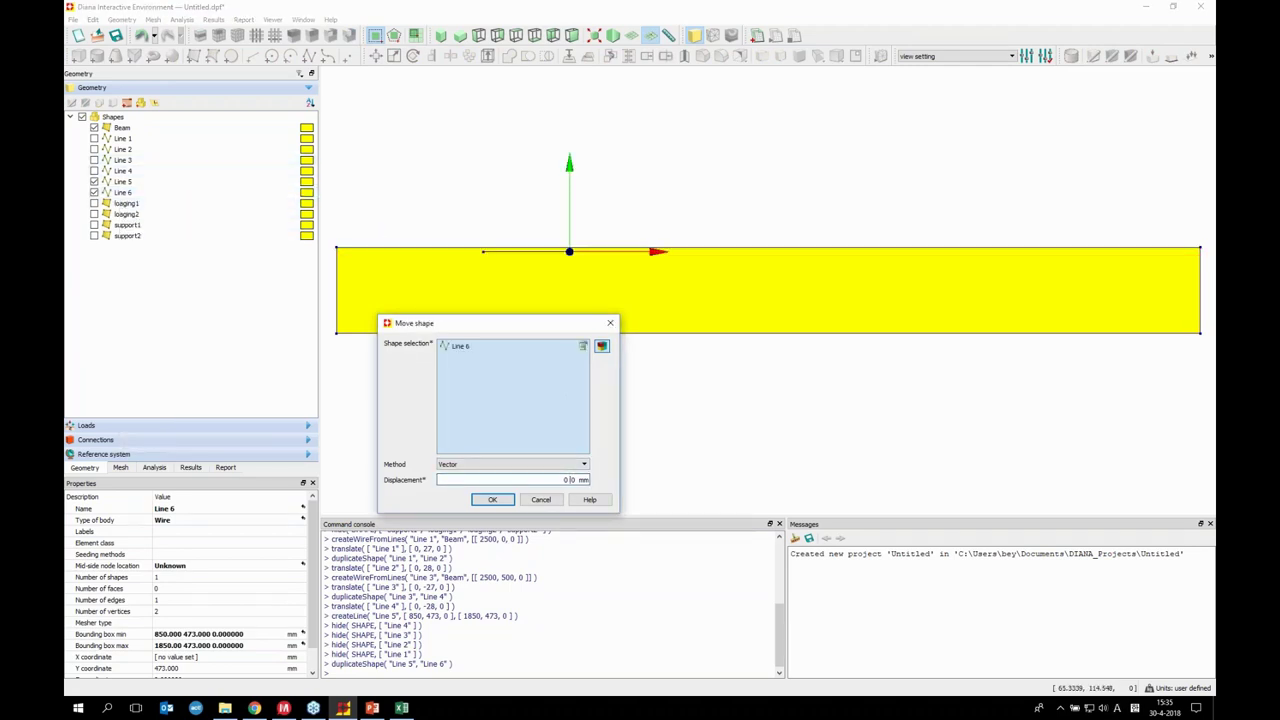
text(8)
click(492, 499)
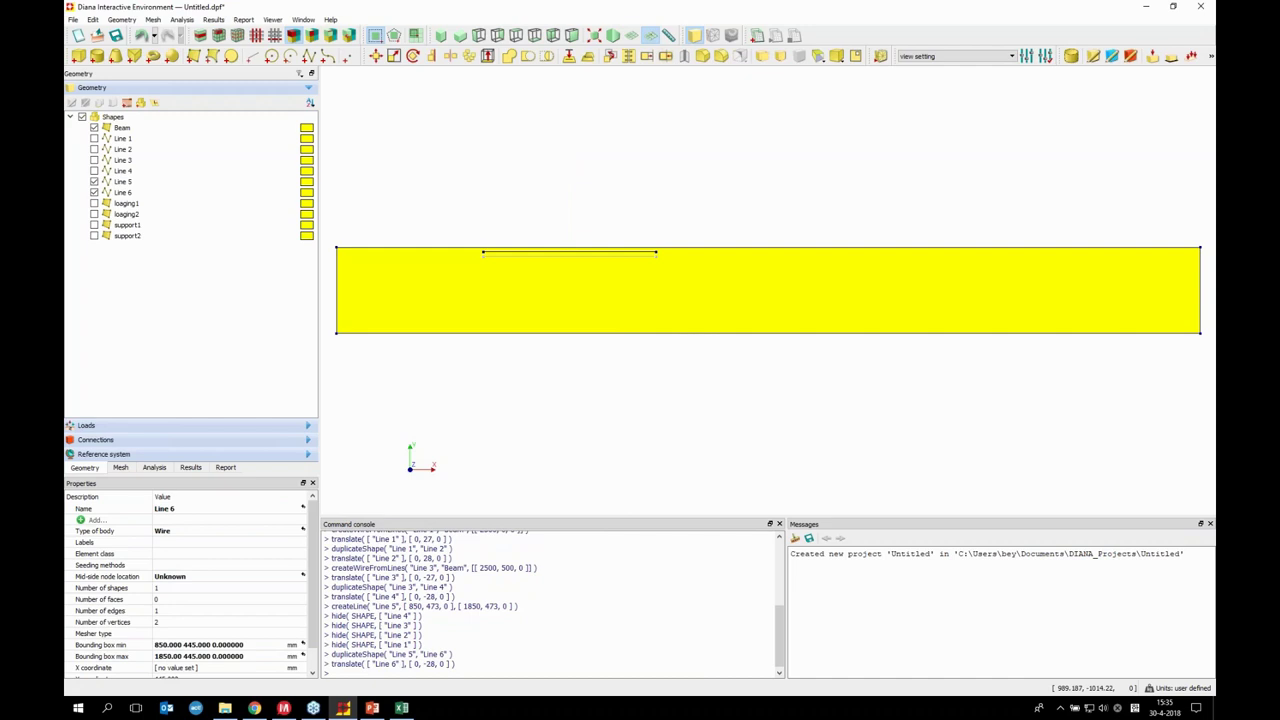
Check the position of the short bottom reinforcement on the Description slide in PowerPoint and return to DIANA
key(alt+Tab)
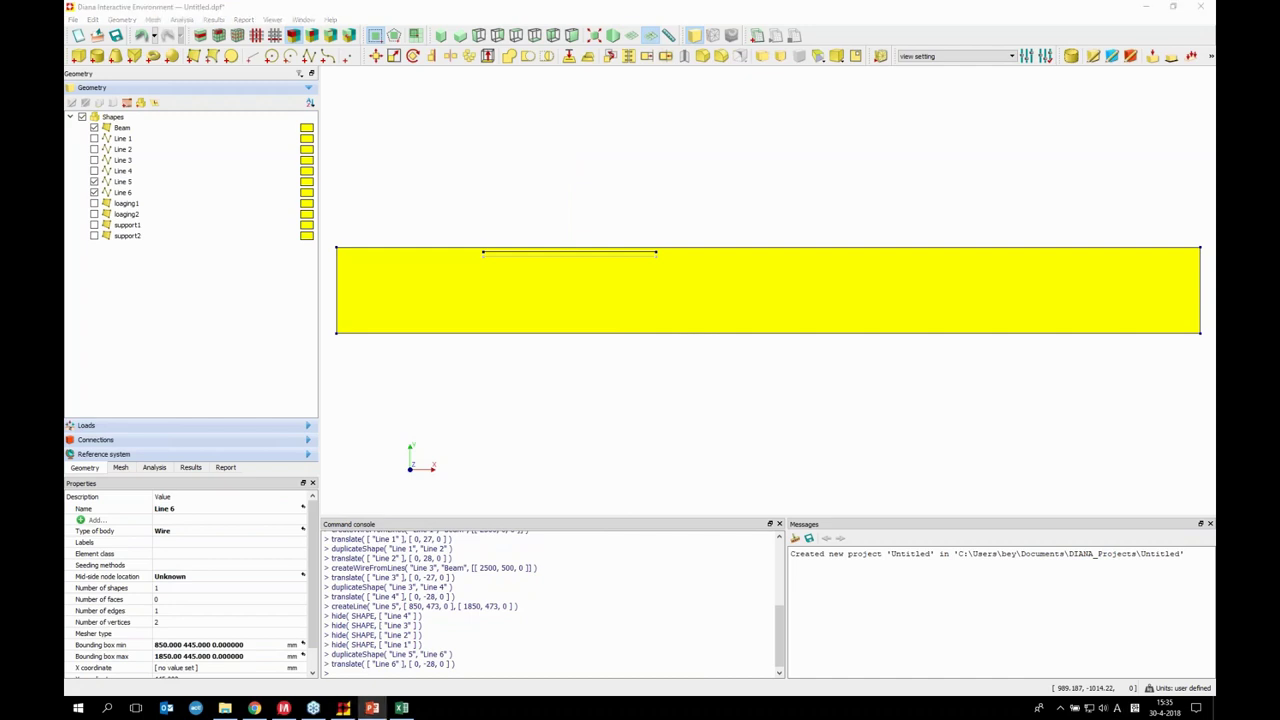
key(super+shift+Left)
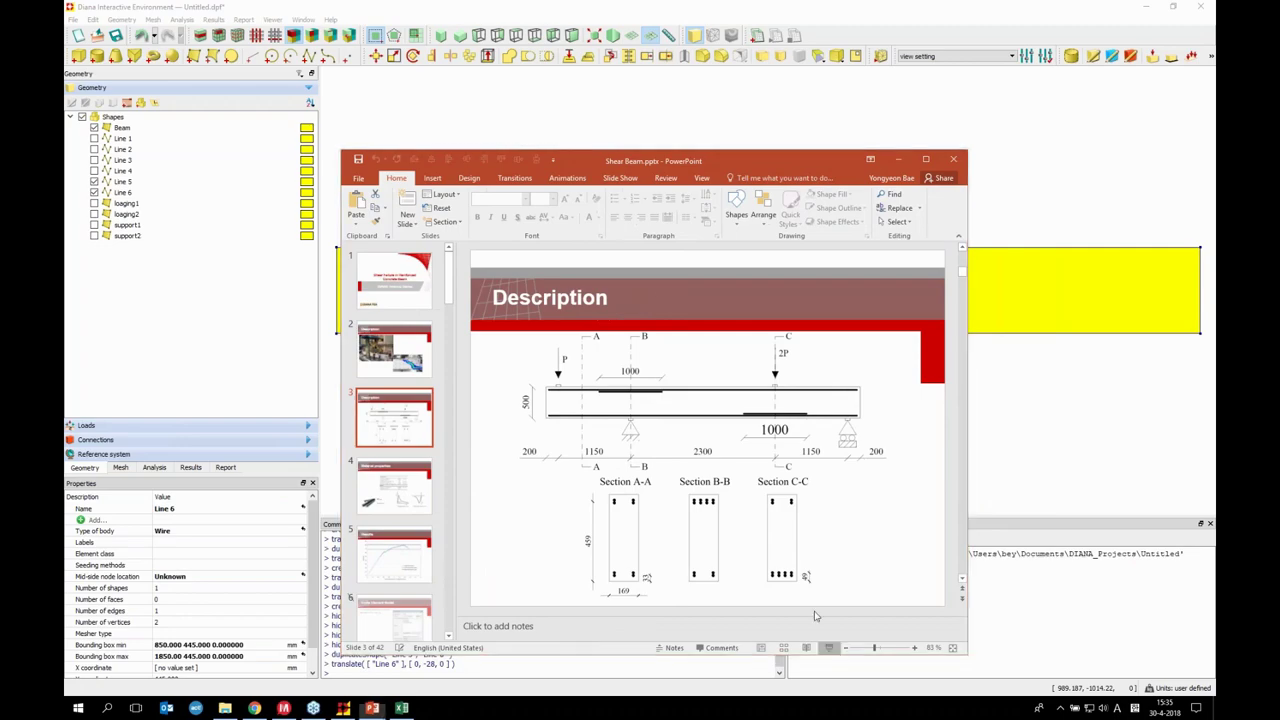
click(829, 648)
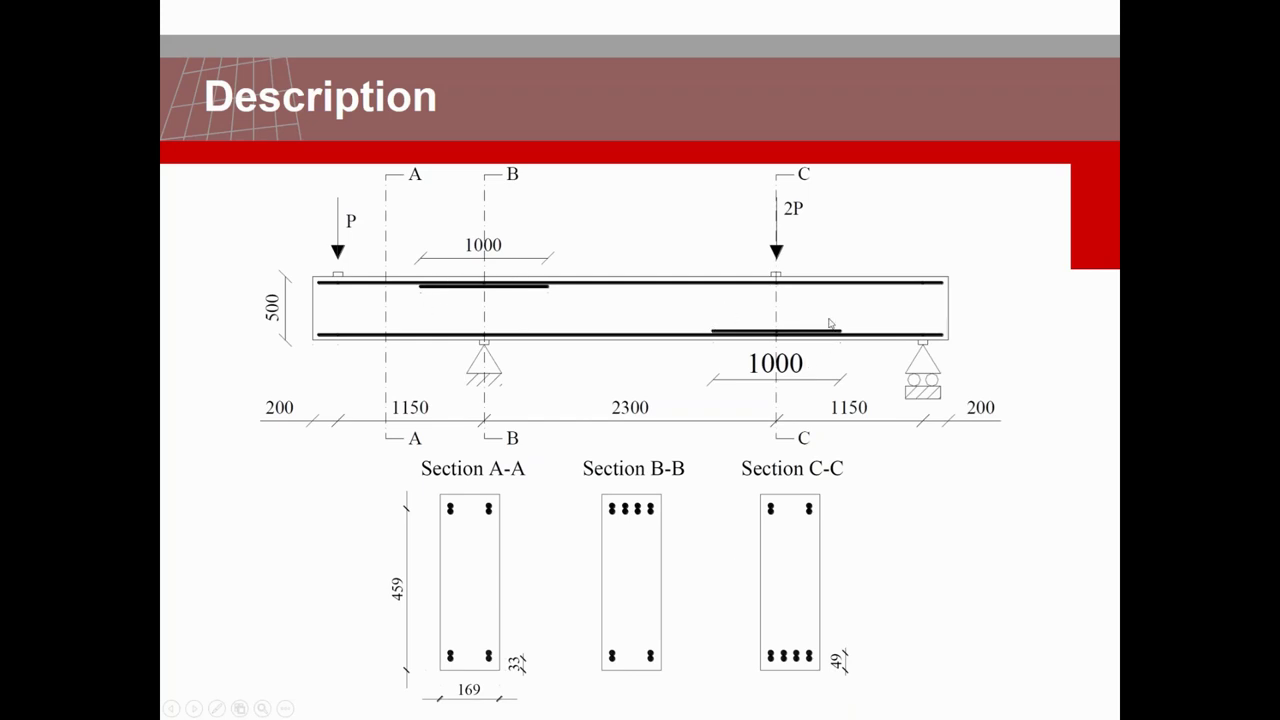
key(Escape)
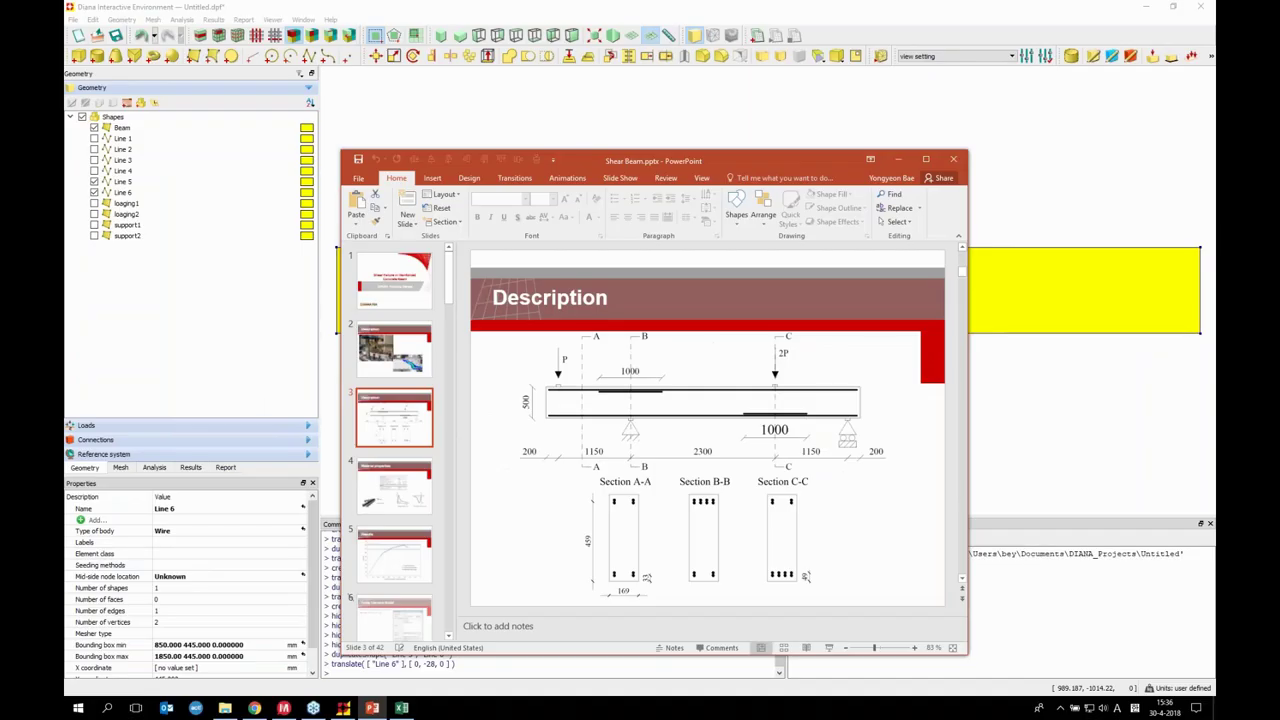
key(alt+Tab)
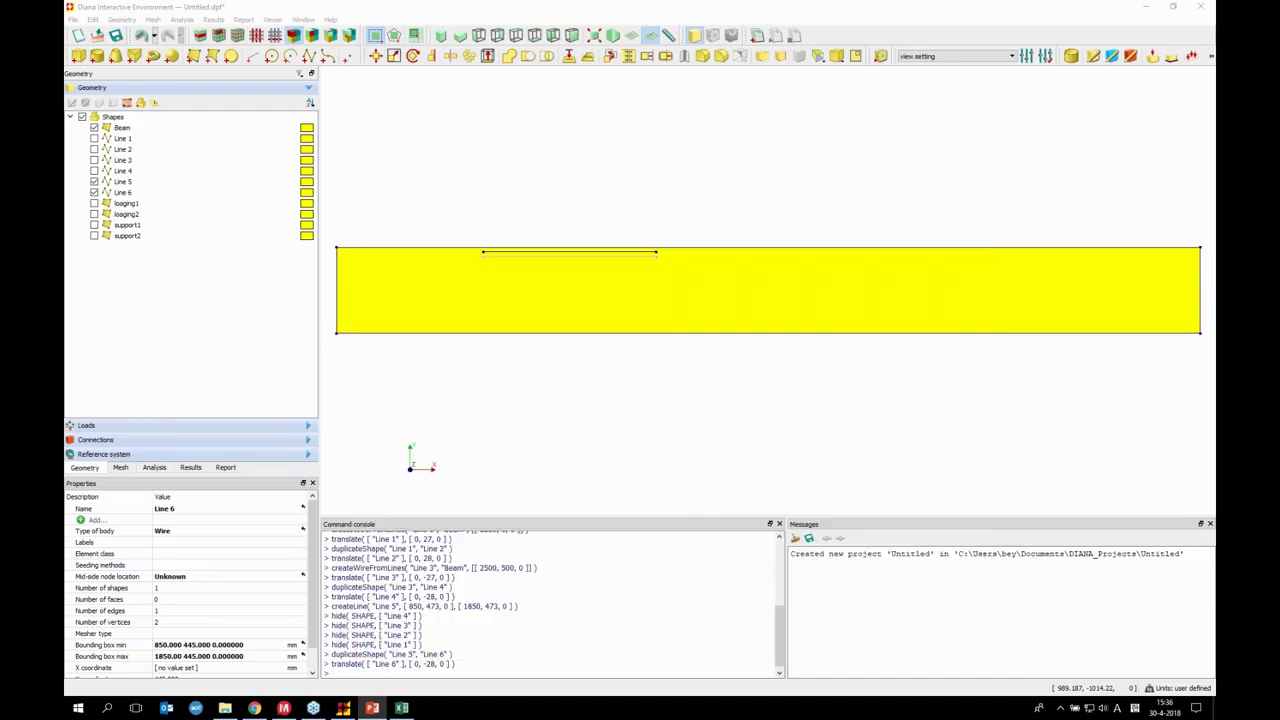
click(519, 175)
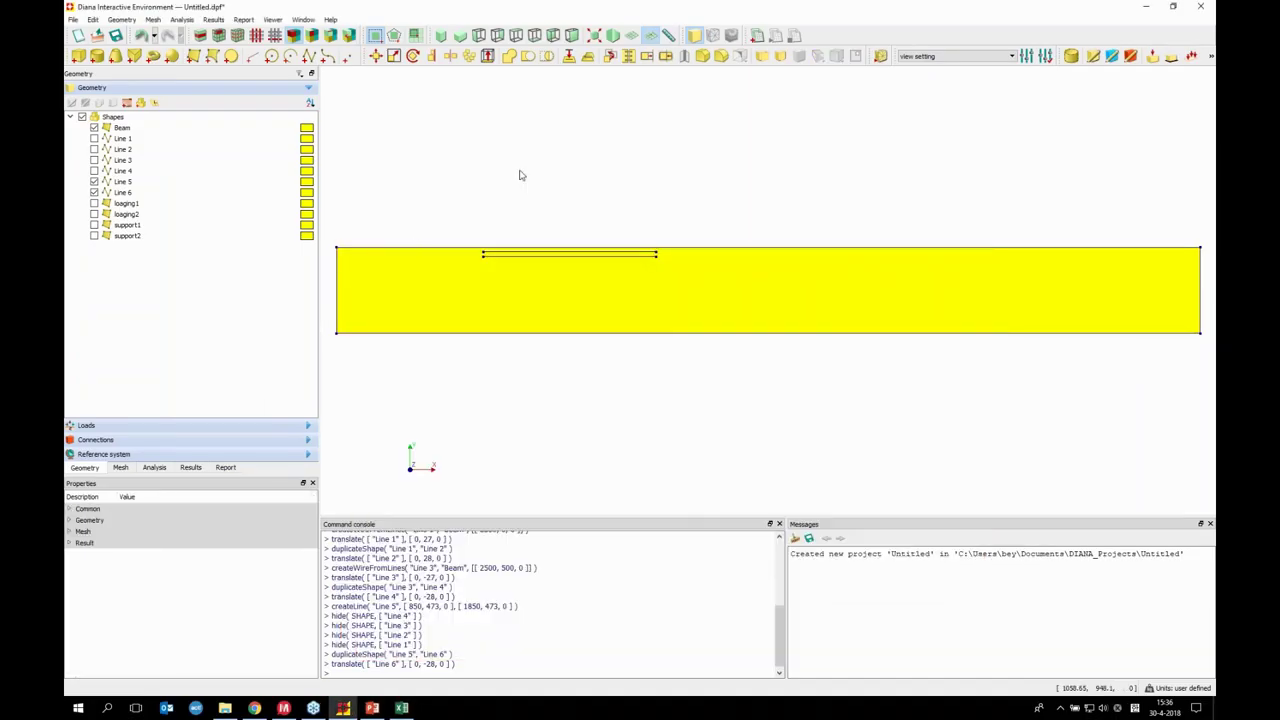
Add a short bottom reinforcement line from 3150, 27, 0 to 4150, 27, 0 mm using absolute coordinates
click(252, 58)
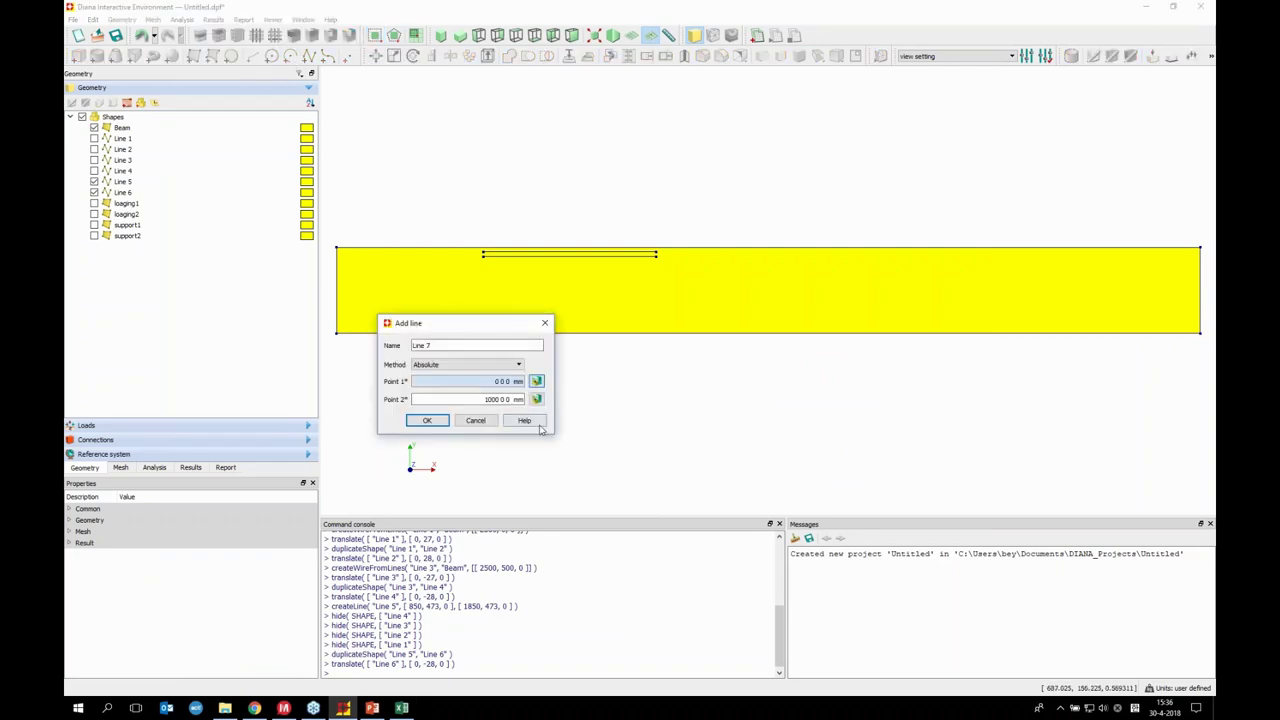
drag(470, 327, 748, 330)
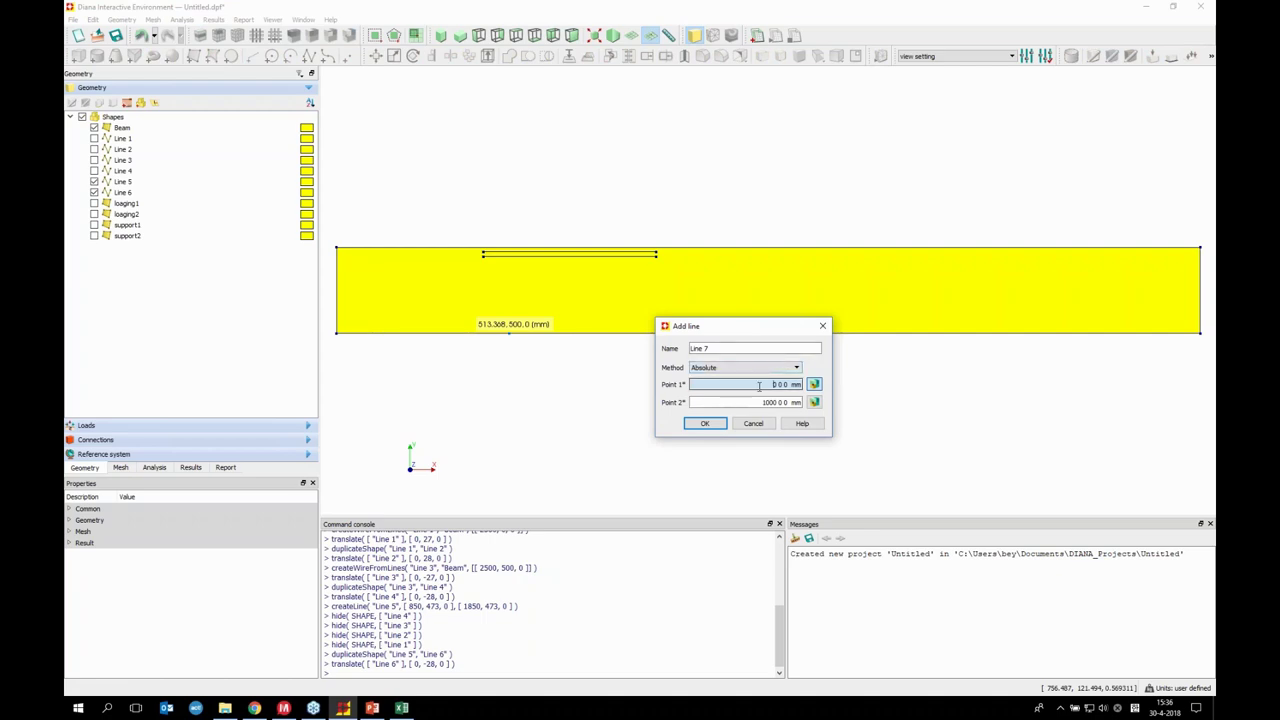
key(ctrl+a)
text(3150 55 0)
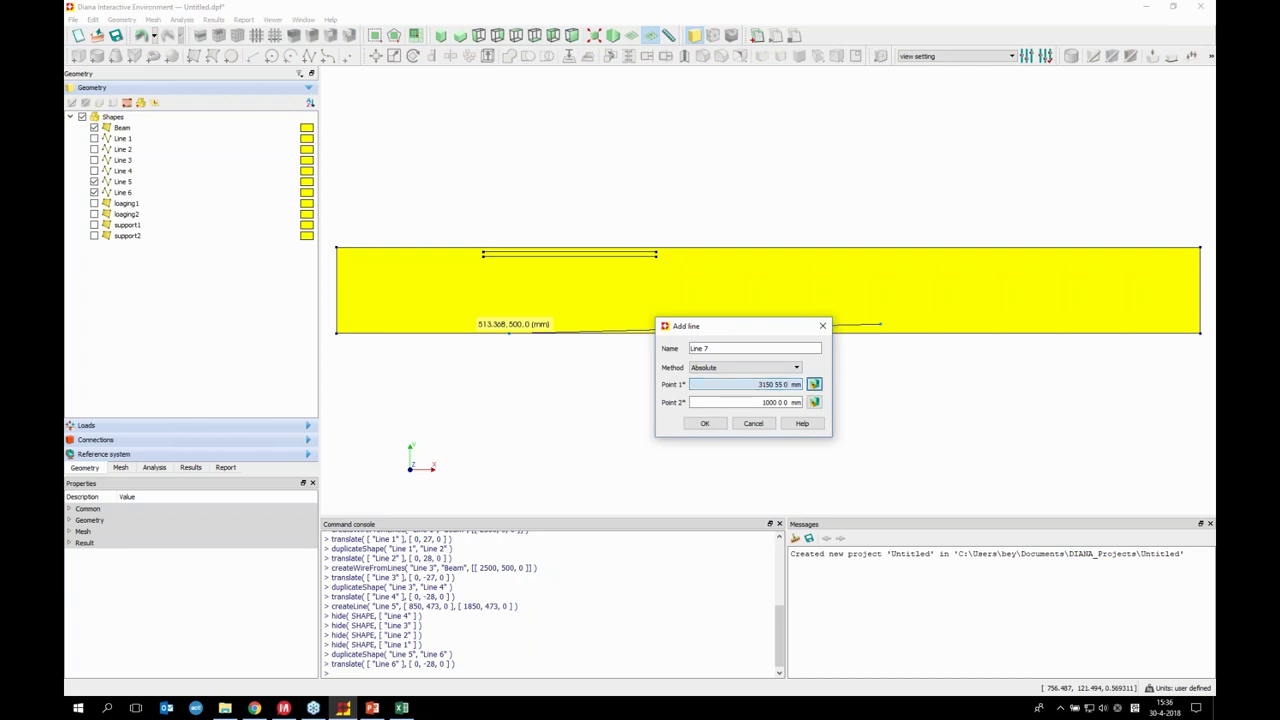
key(Tab)
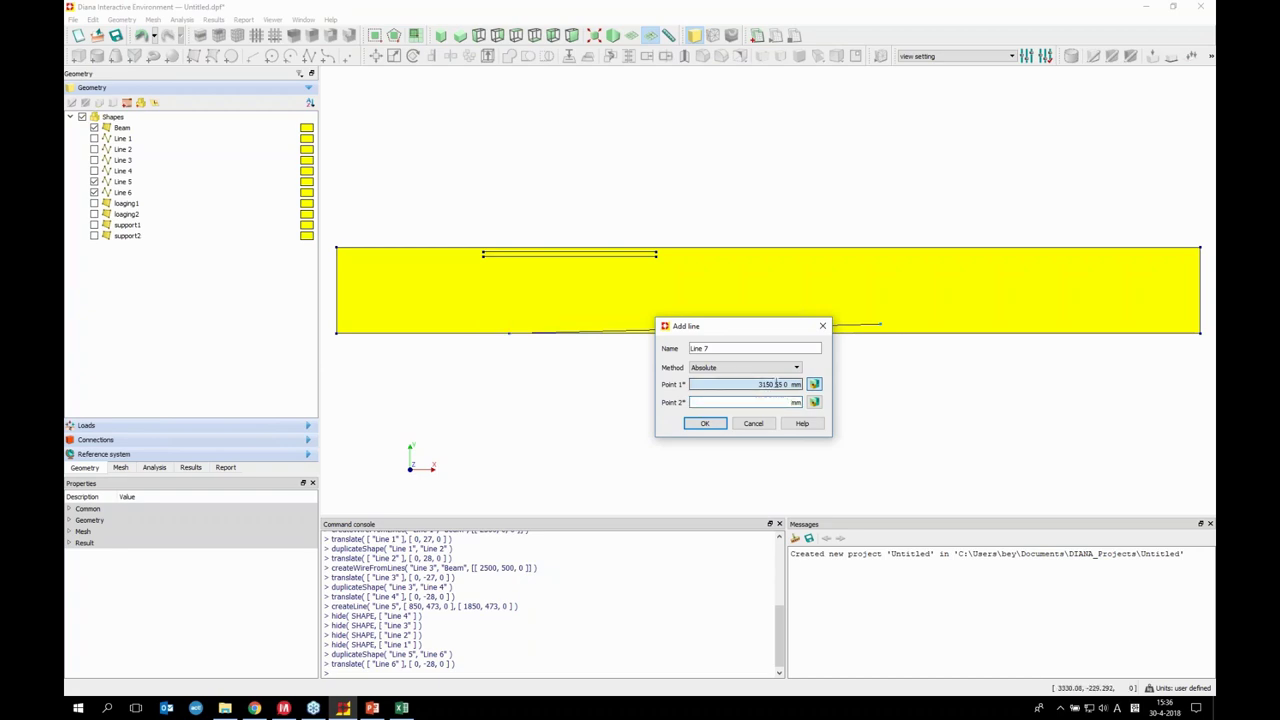
click(778, 385)
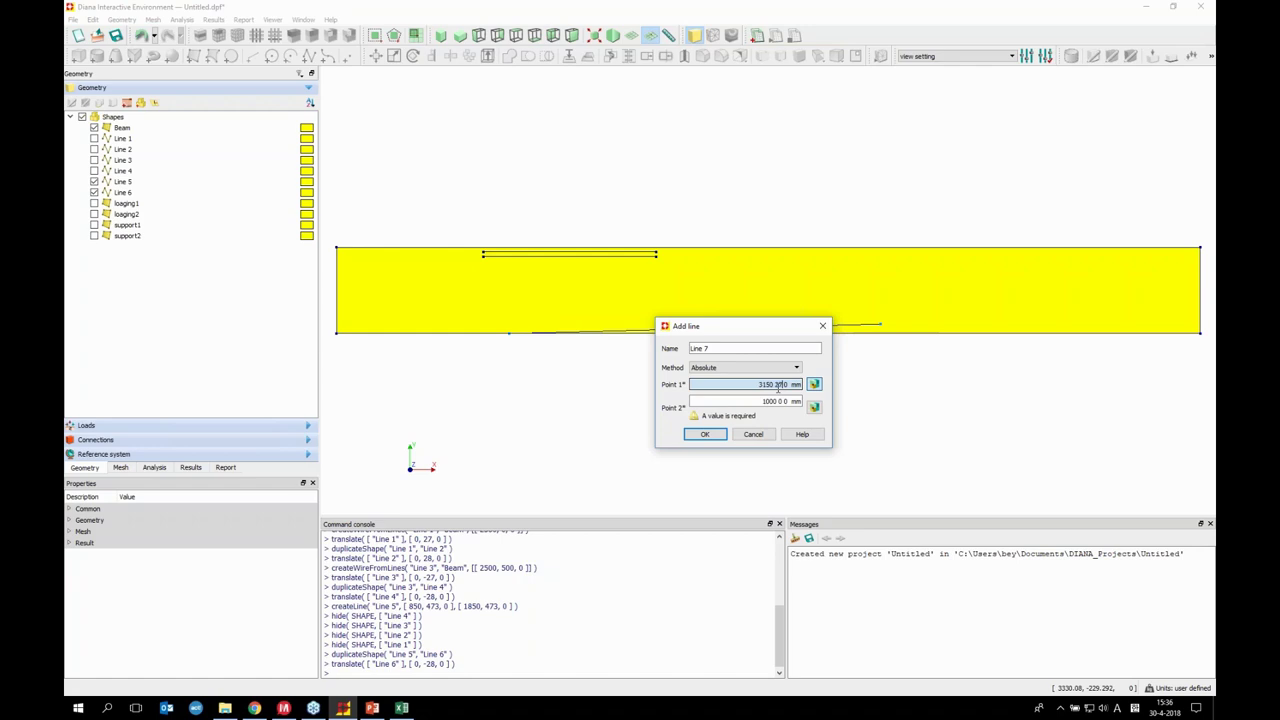
key(Tab)
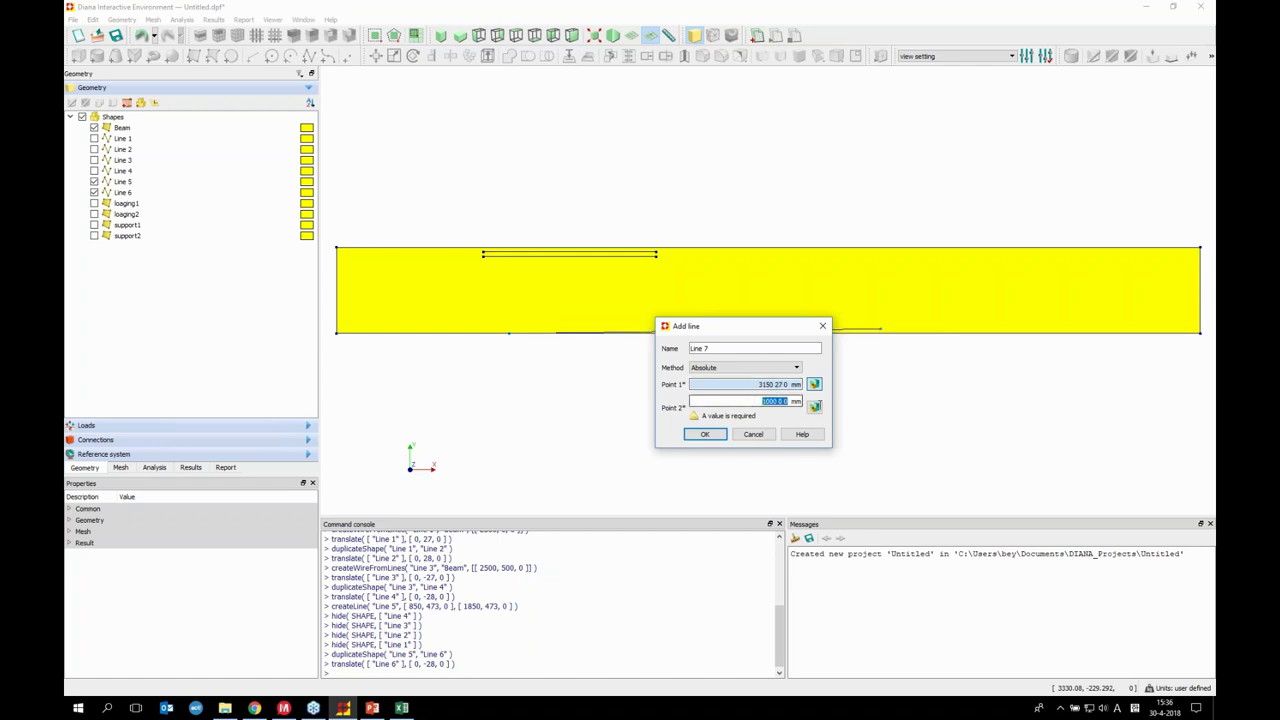
text(4150 27 0)
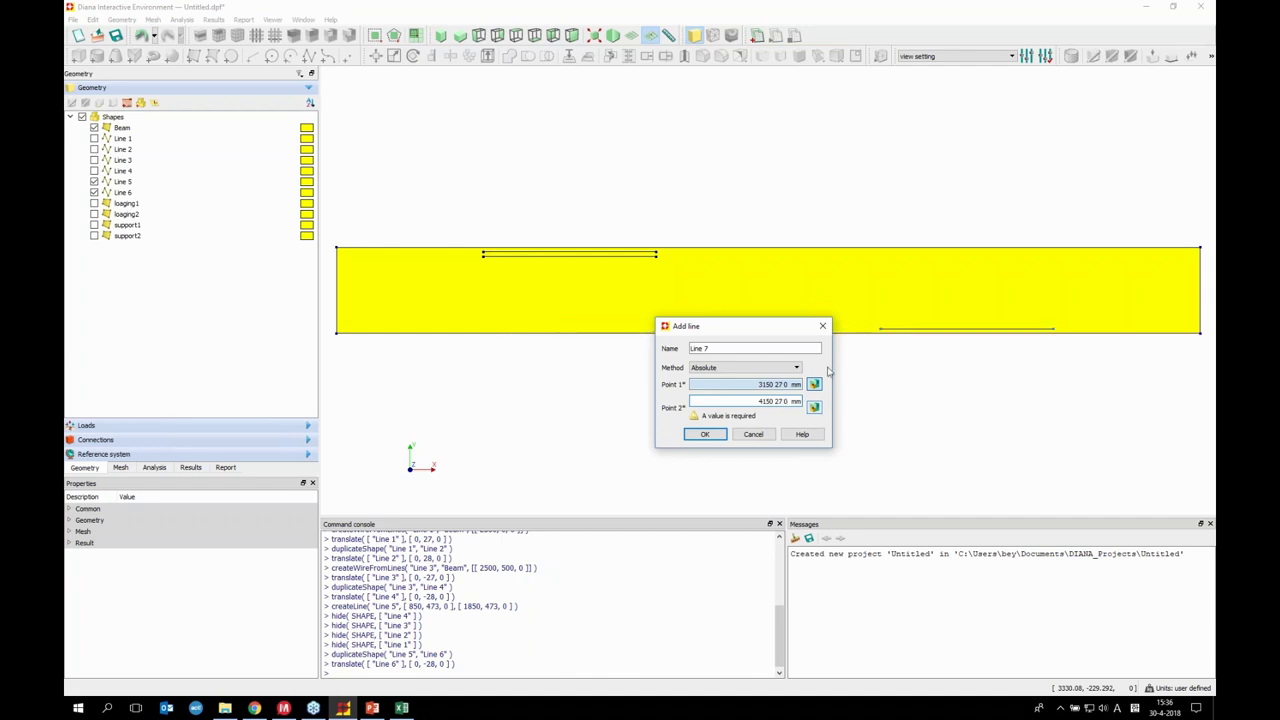
click(718, 435)
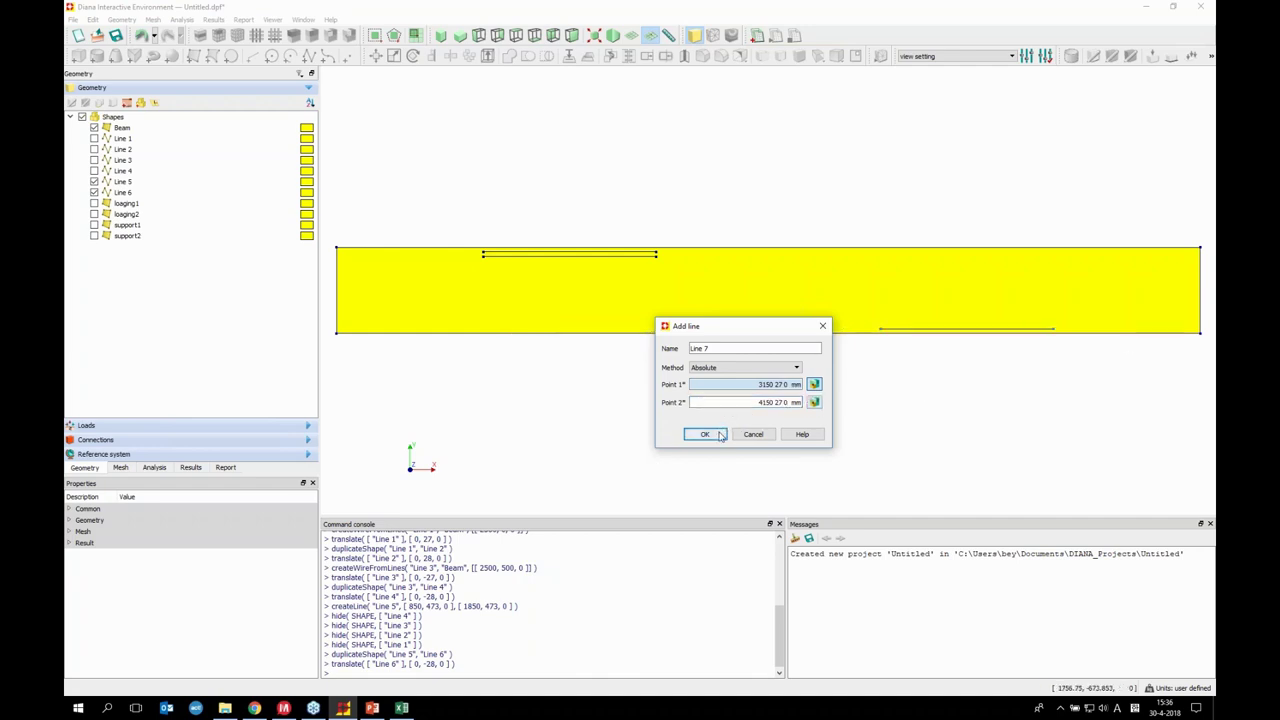
click(718, 435)
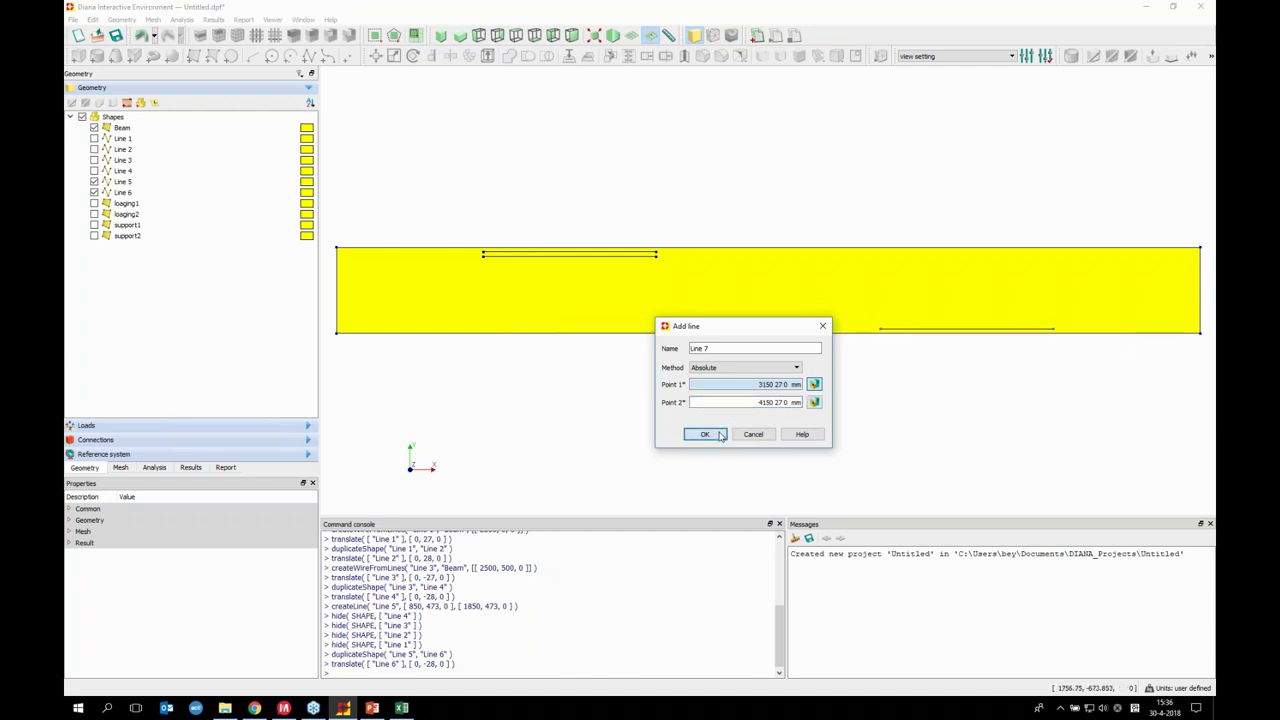
Duplicate the short bottom reinforcement line, Line 7, and hide Lines 5, 6 and 7
click(94, 192)
click(94, 181)
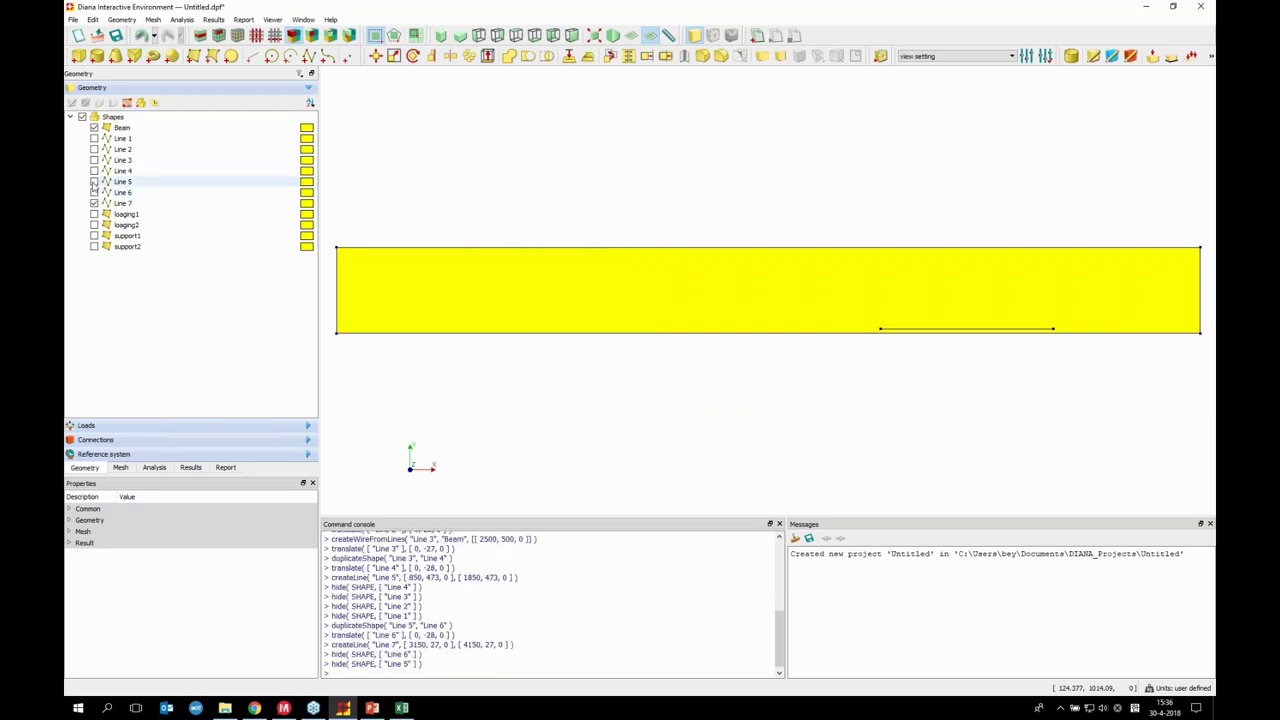
right_click(119, 205)
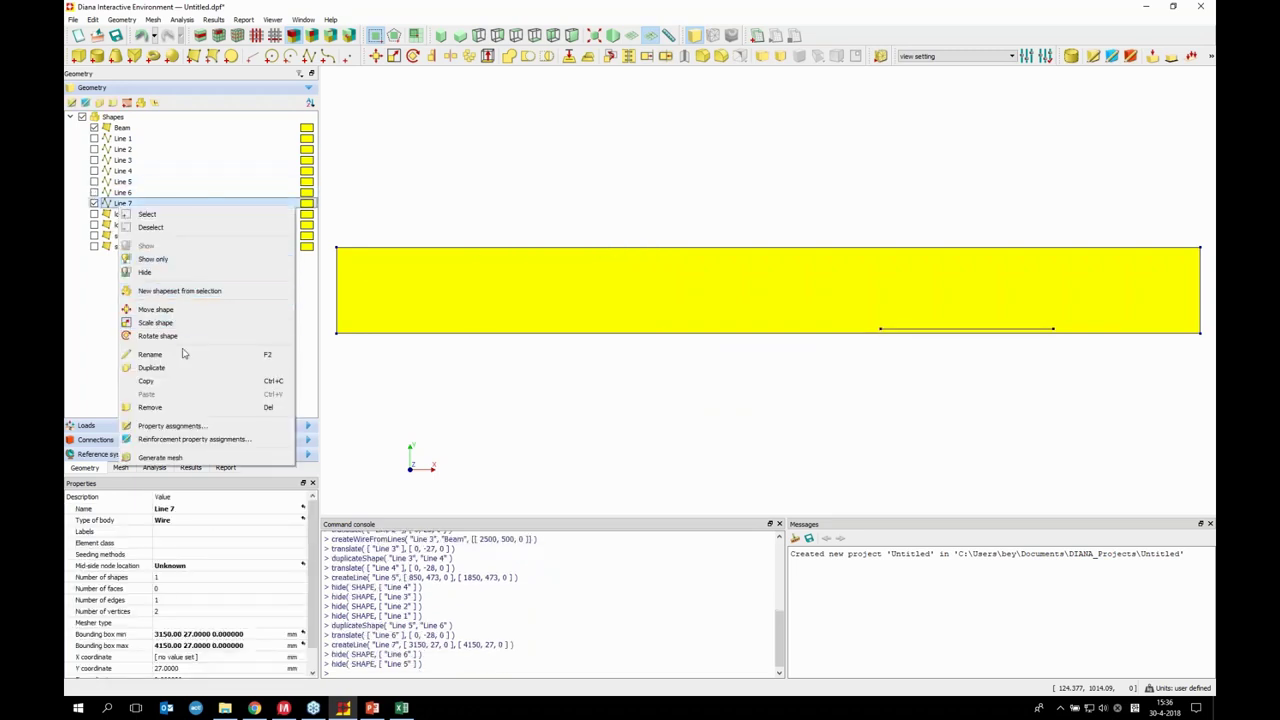
click(186, 369)
click(128, 214)
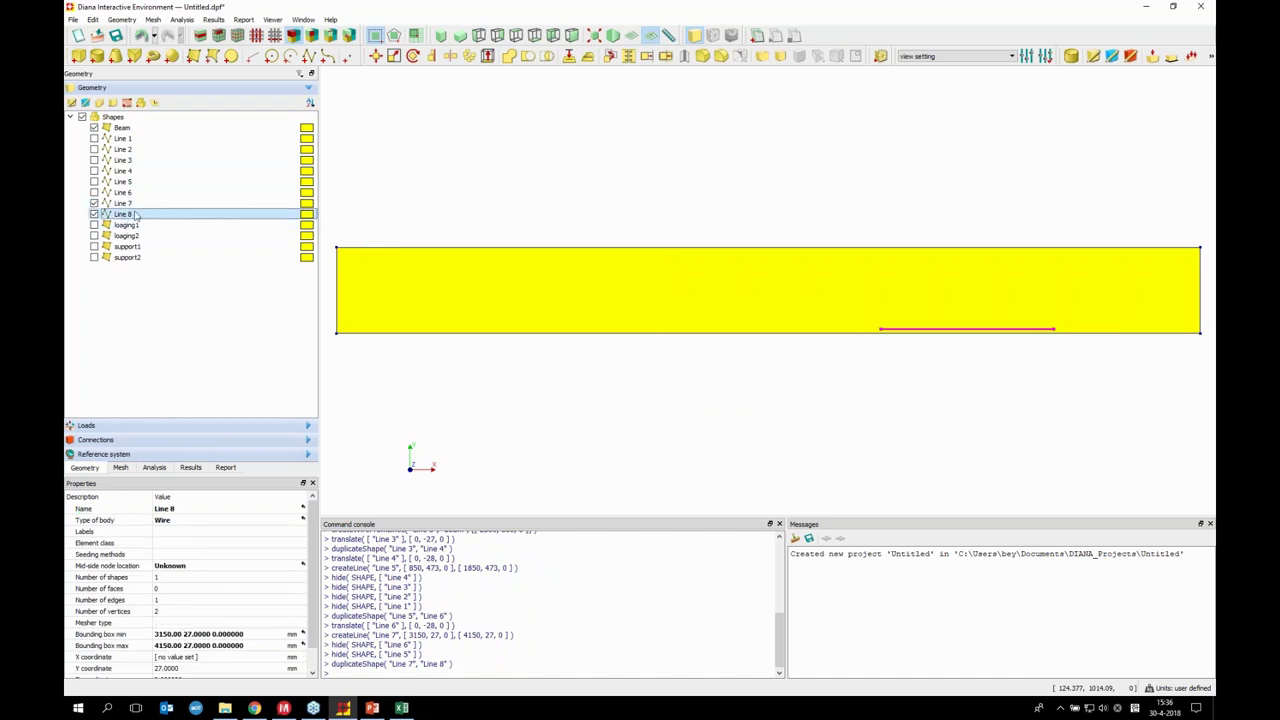
click(94, 203)
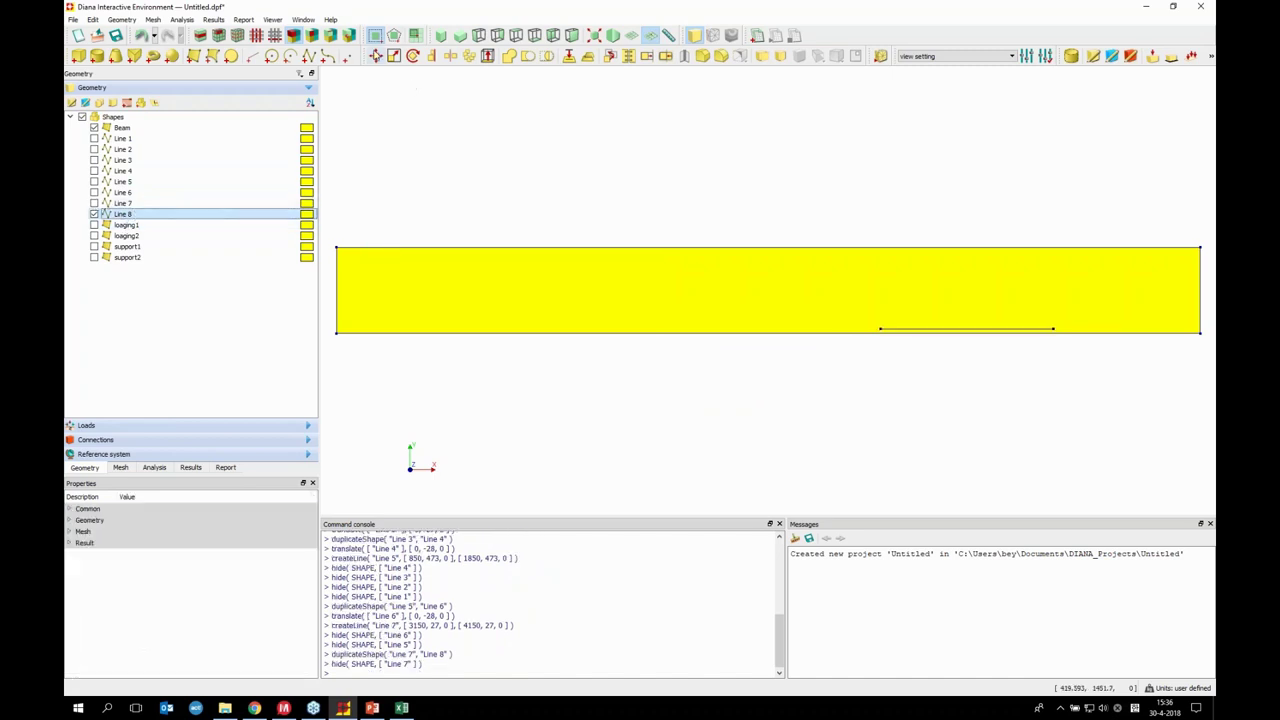
Move the copy of the short bottom reinforcement line by a vector of 0, 28, 0 mm
click(375, 56)
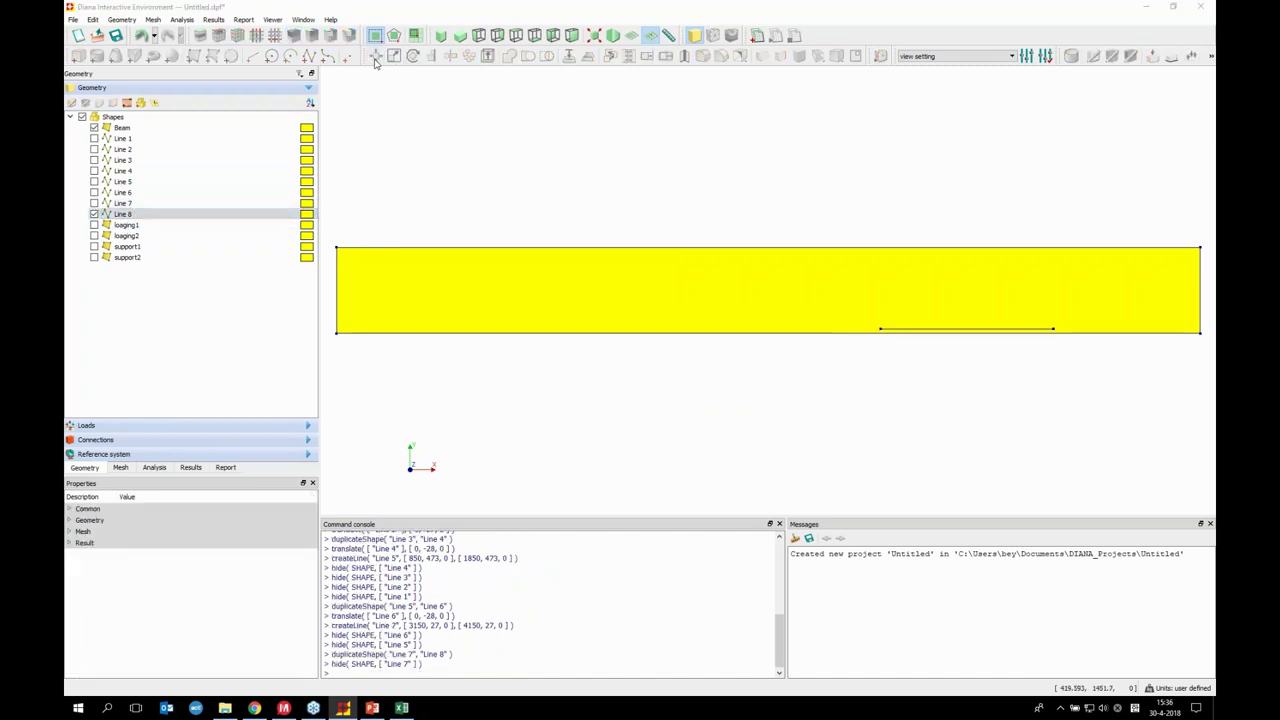
drag(831, 286, 1150, 437)
click(843, 482)
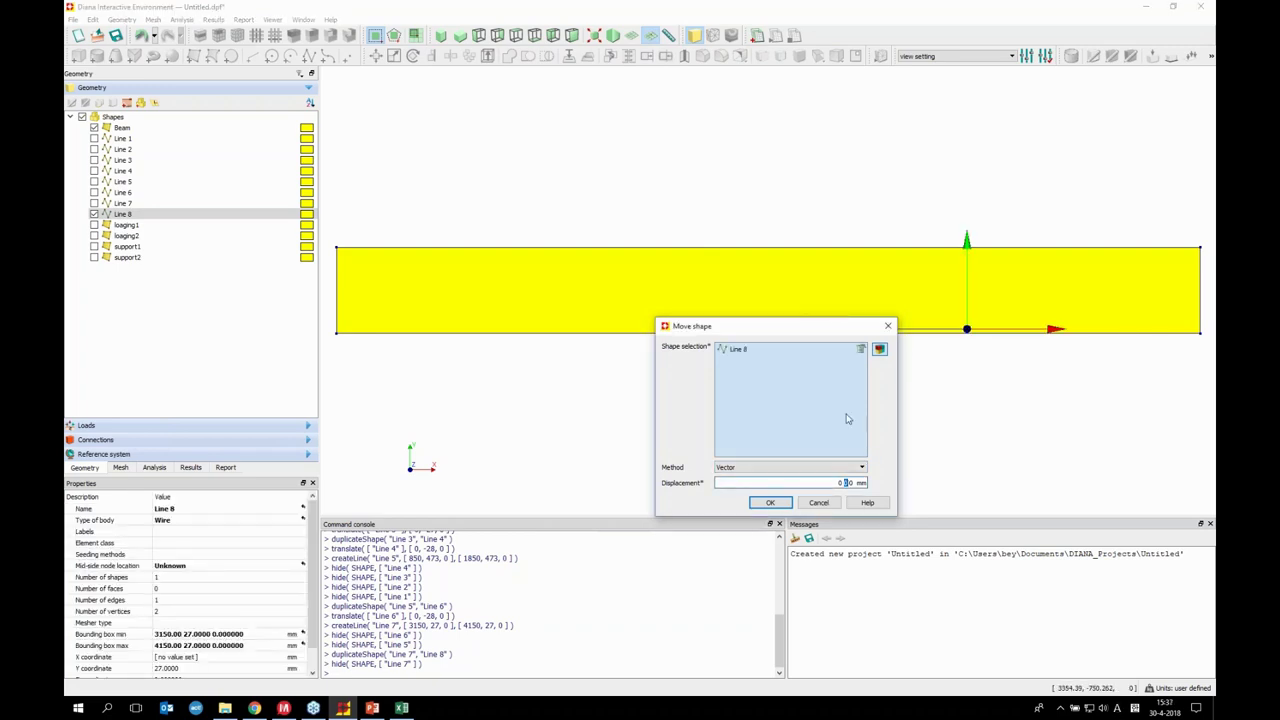
text(8)
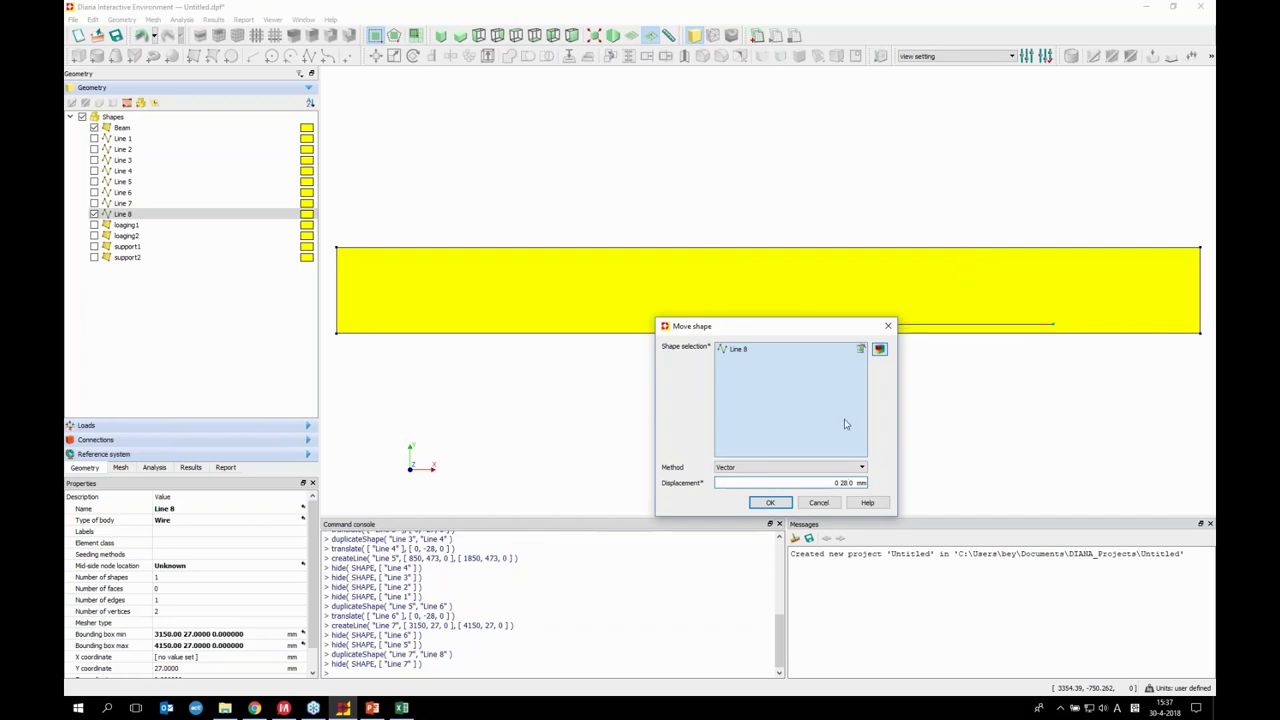
click(770, 502)
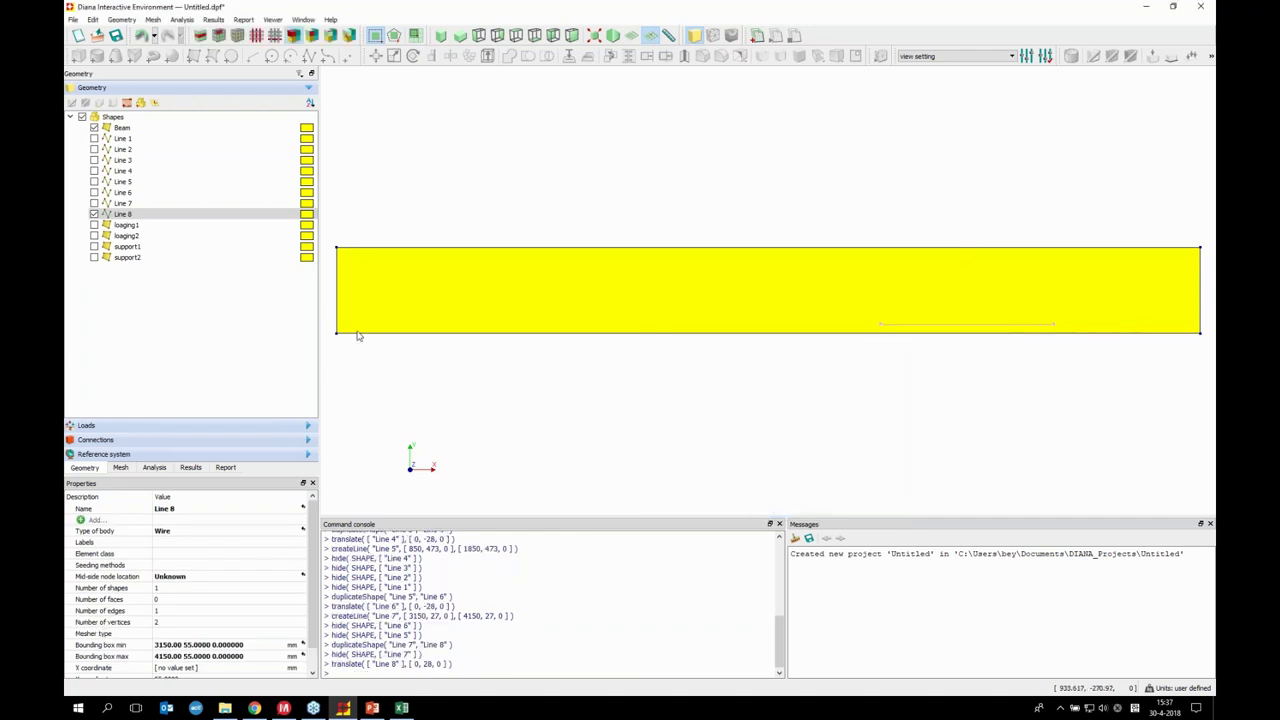
Show all hidden reinforcement lines, Line 1 to Line 7, and clear the selection
click(94, 203)
click(94, 192)
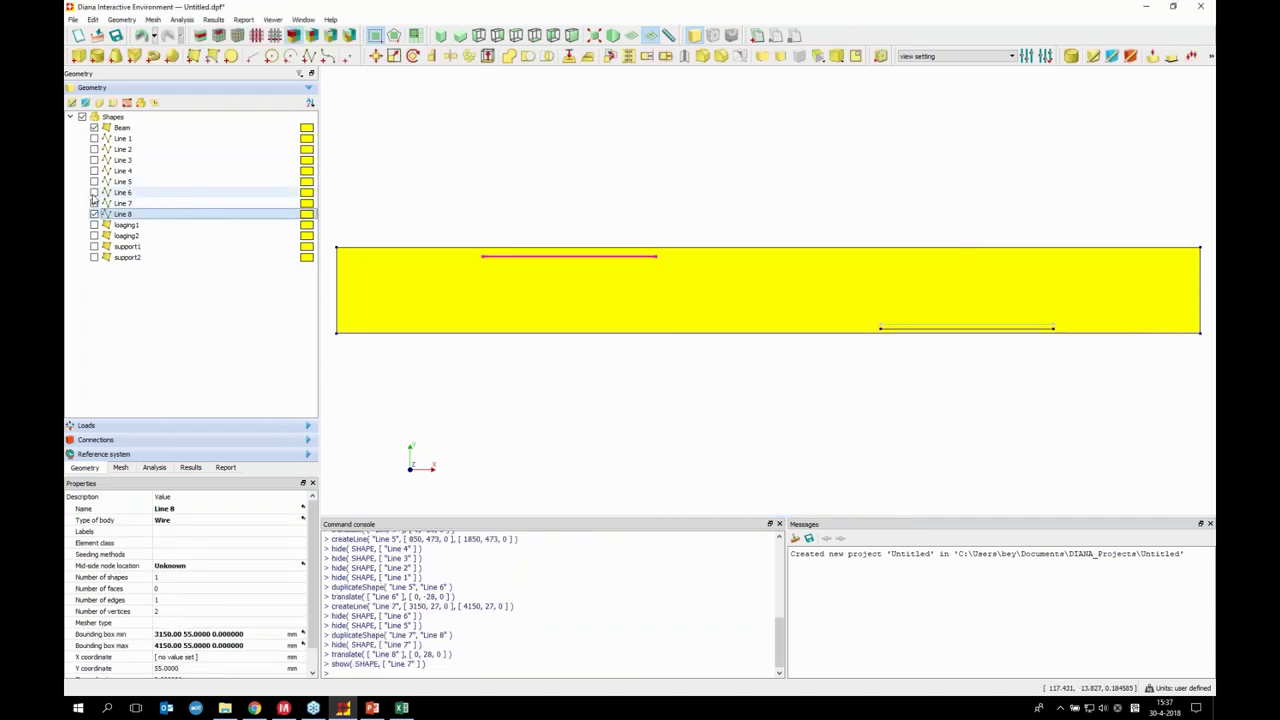
click(94, 181)
click(94, 170)
click(94, 160)
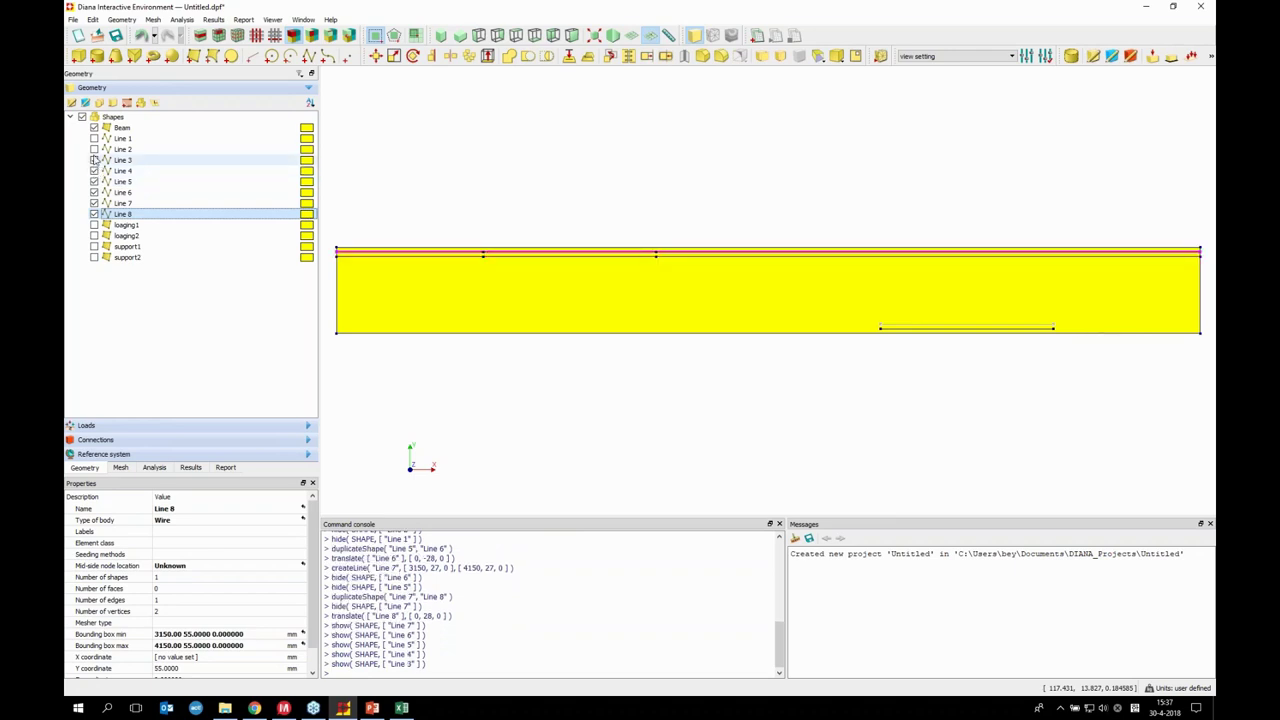
click(94, 149)
click(94, 138)
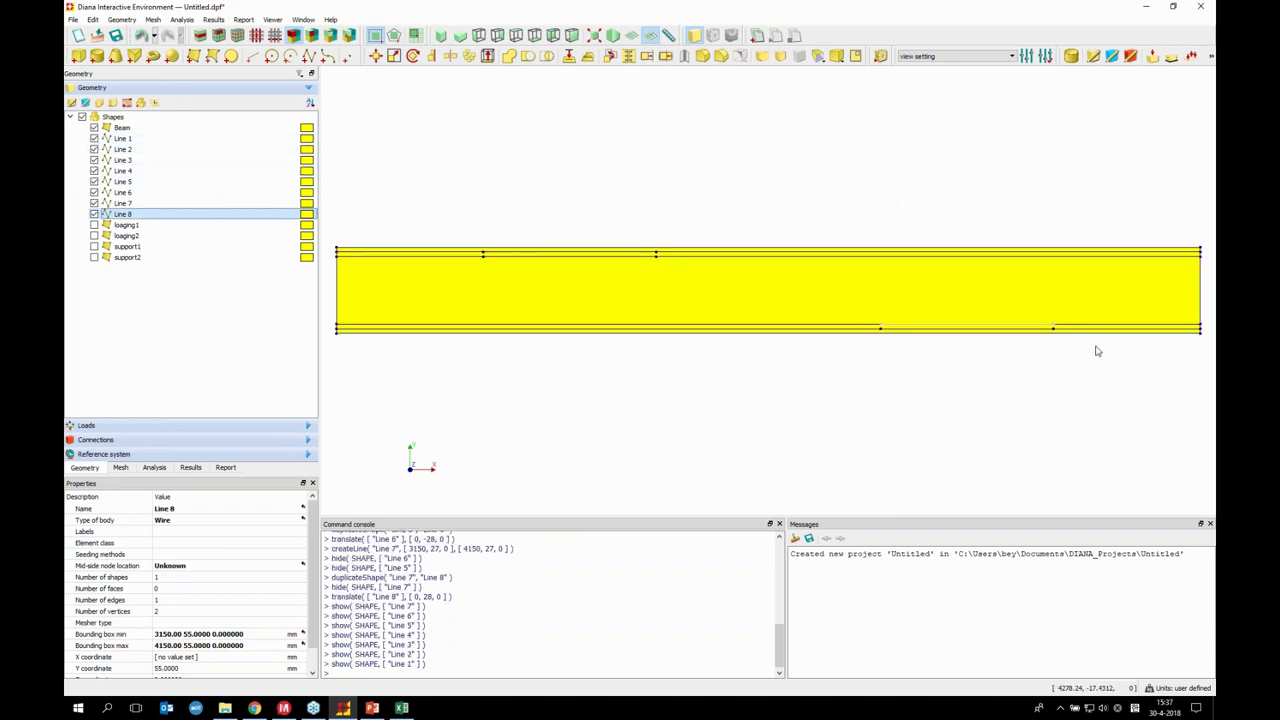
click(1040, 287)
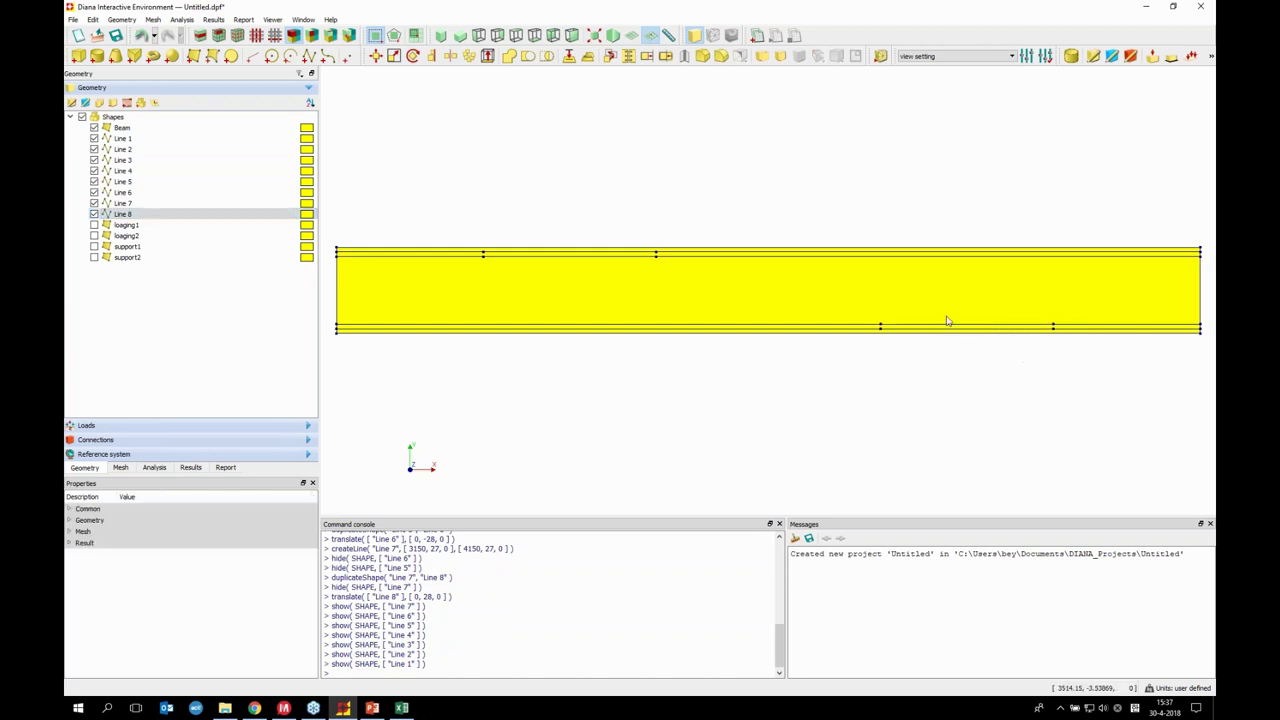
Show the two loading blocks and the two support blocks, loaging1, loaging2, support1 and support2
click(94, 225)
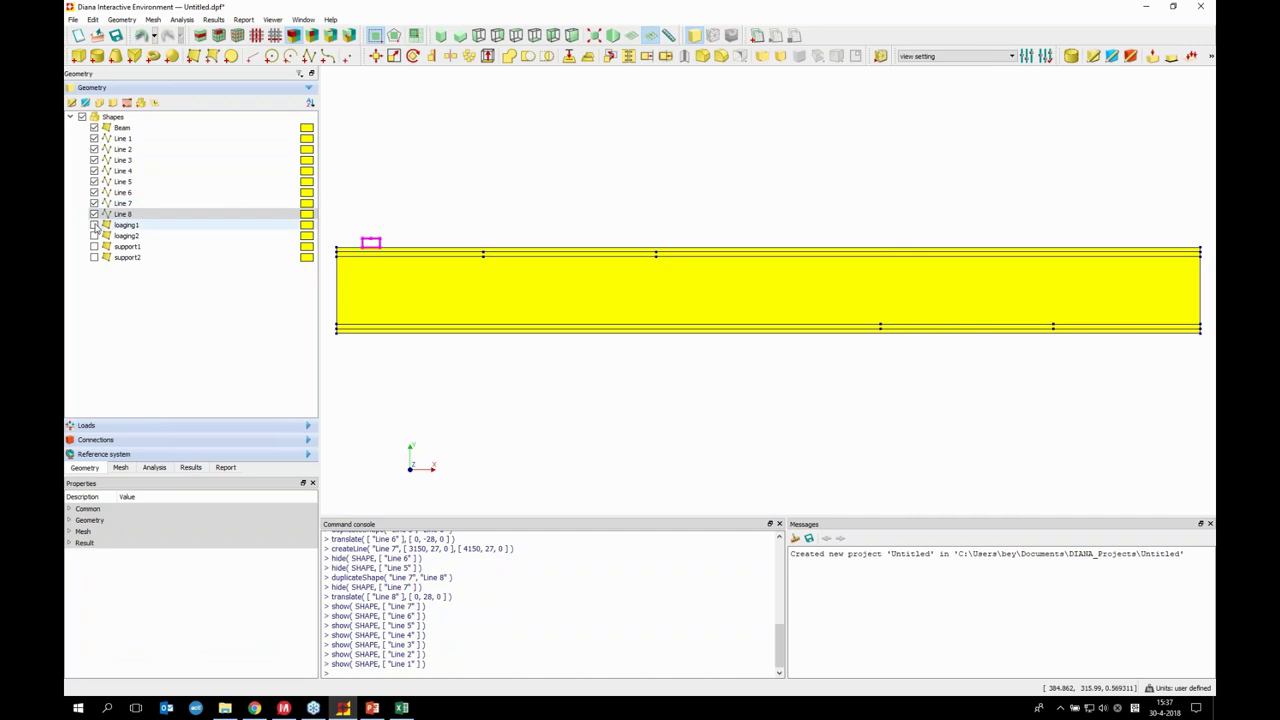
click(94, 236)
click(94, 246)
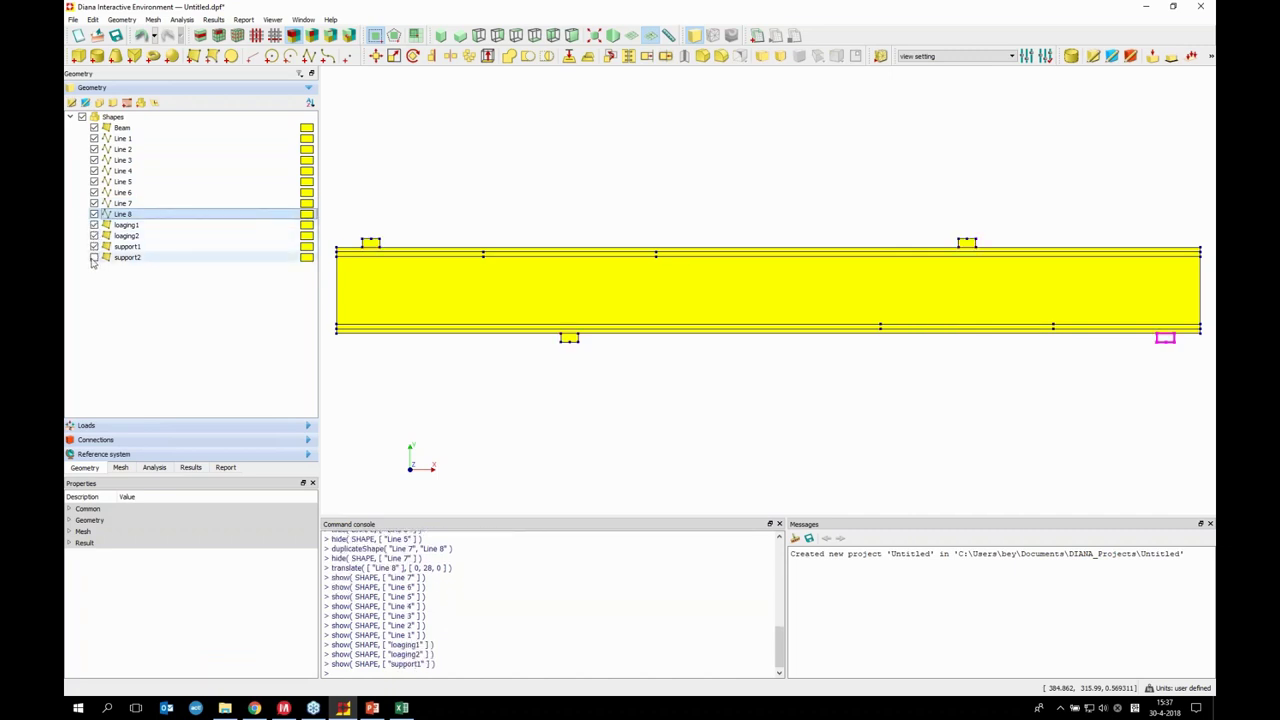
click(94, 257)
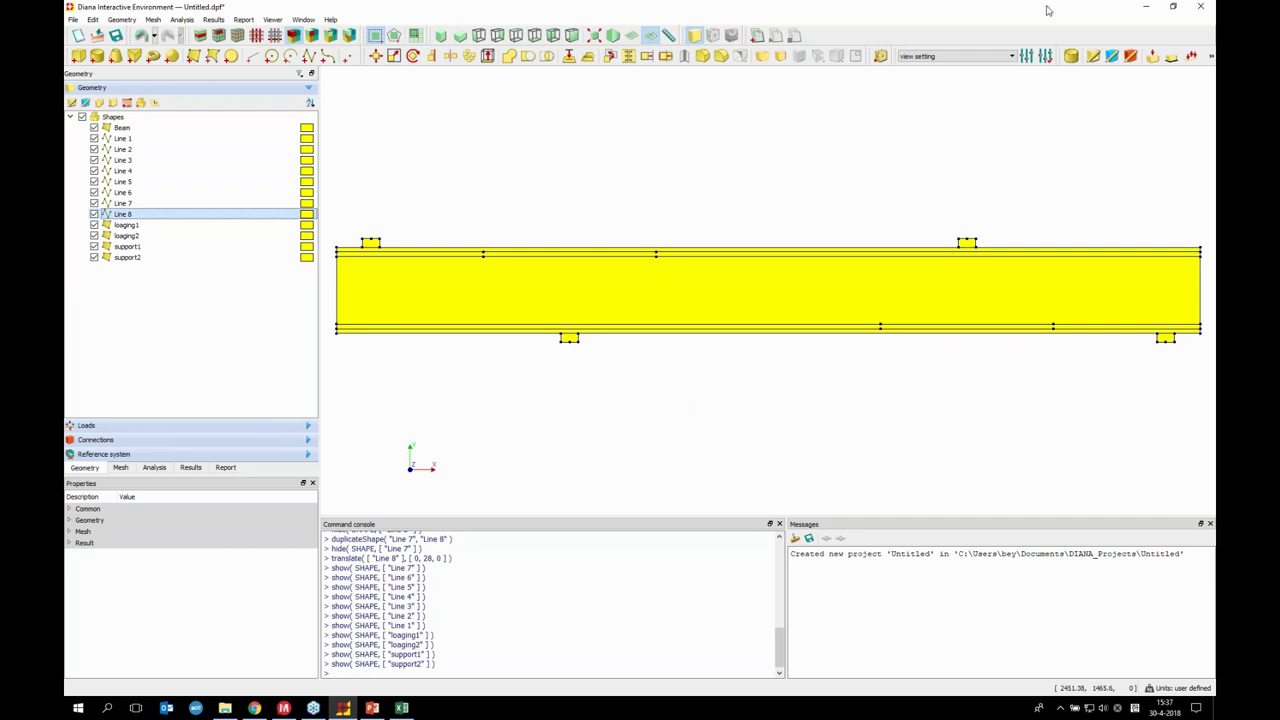
Start a shape property assignment for the Beam with the element class Regular Plane Stress
click(1094, 62)
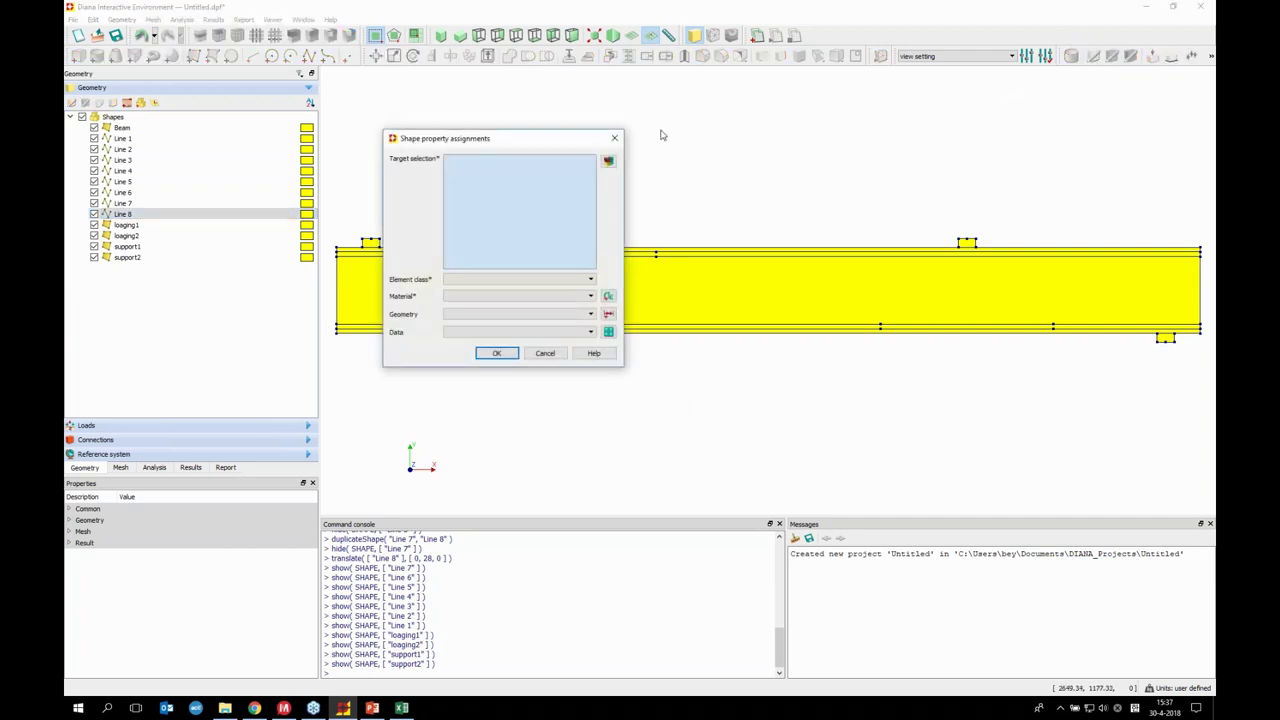
drag(441, 140, 358, 124)
click(686, 298)
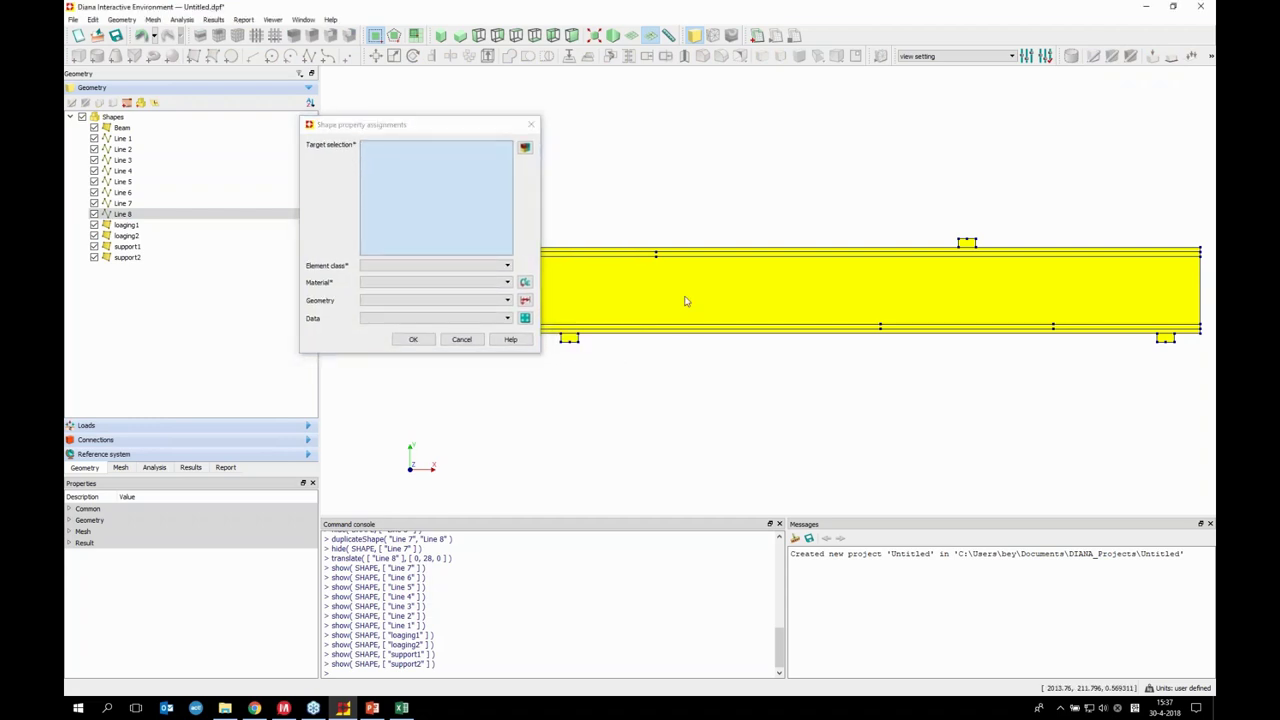
click(494, 266)
click(478, 276)
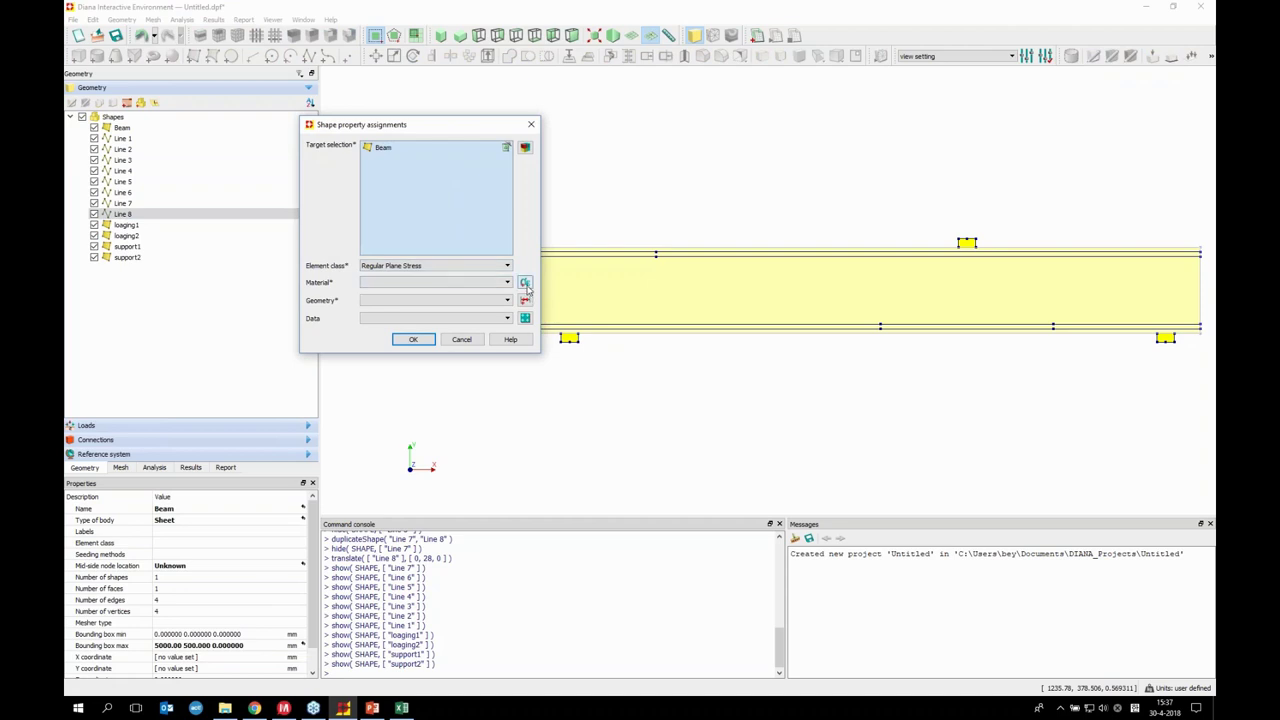
Add a new material named Concrete for the beam, using the Concrete and masonry class and the Total strain based crack model
click(525, 282)
key(ctrl+a)
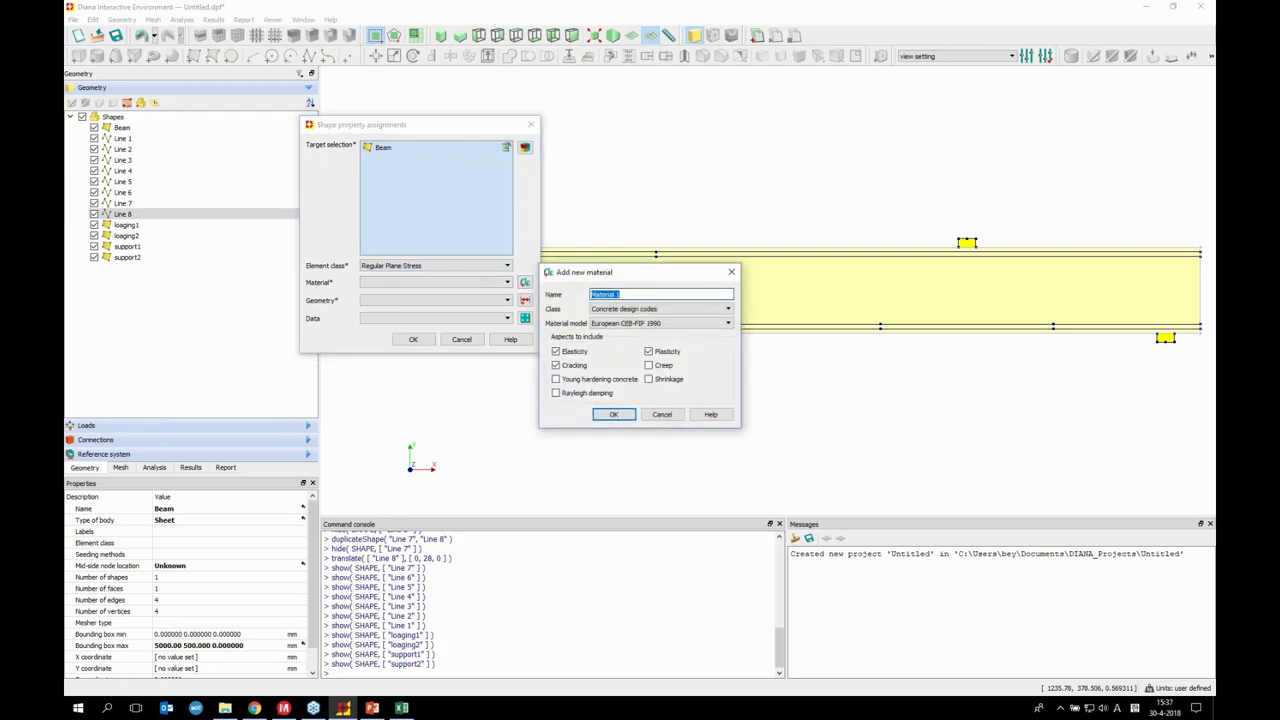
text(Concrete)
click(620, 309)
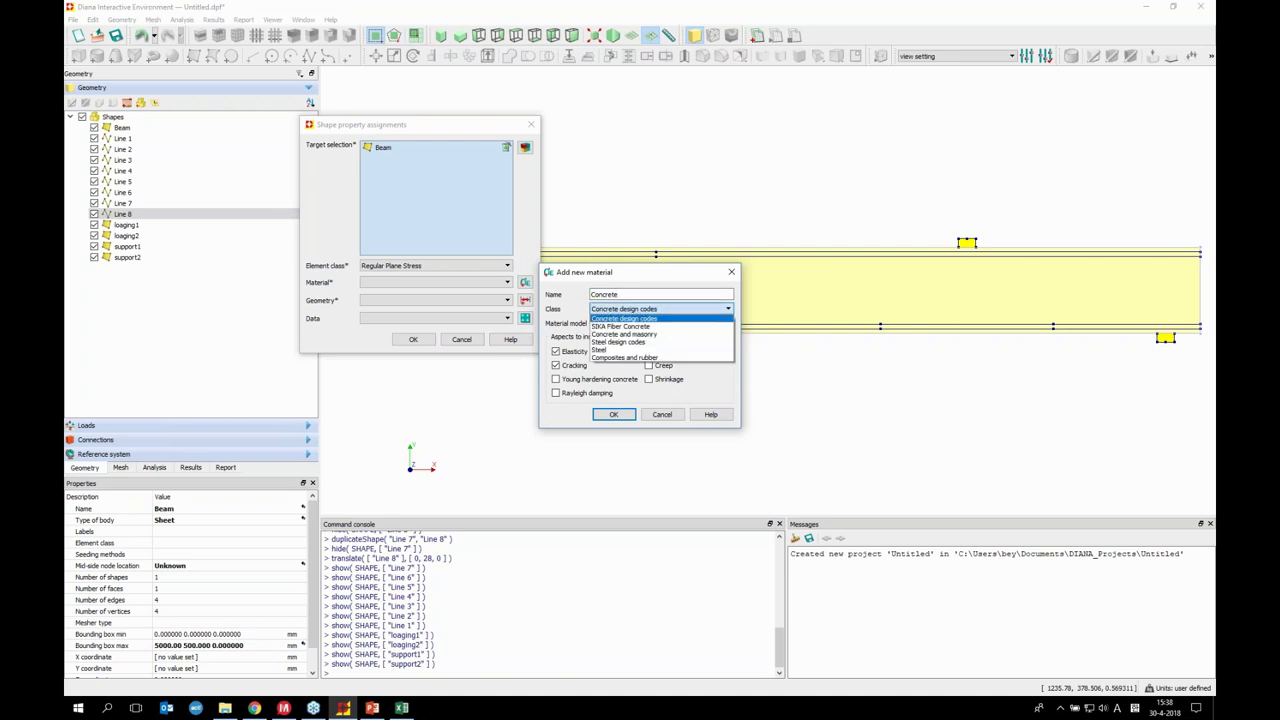
click(617, 335)
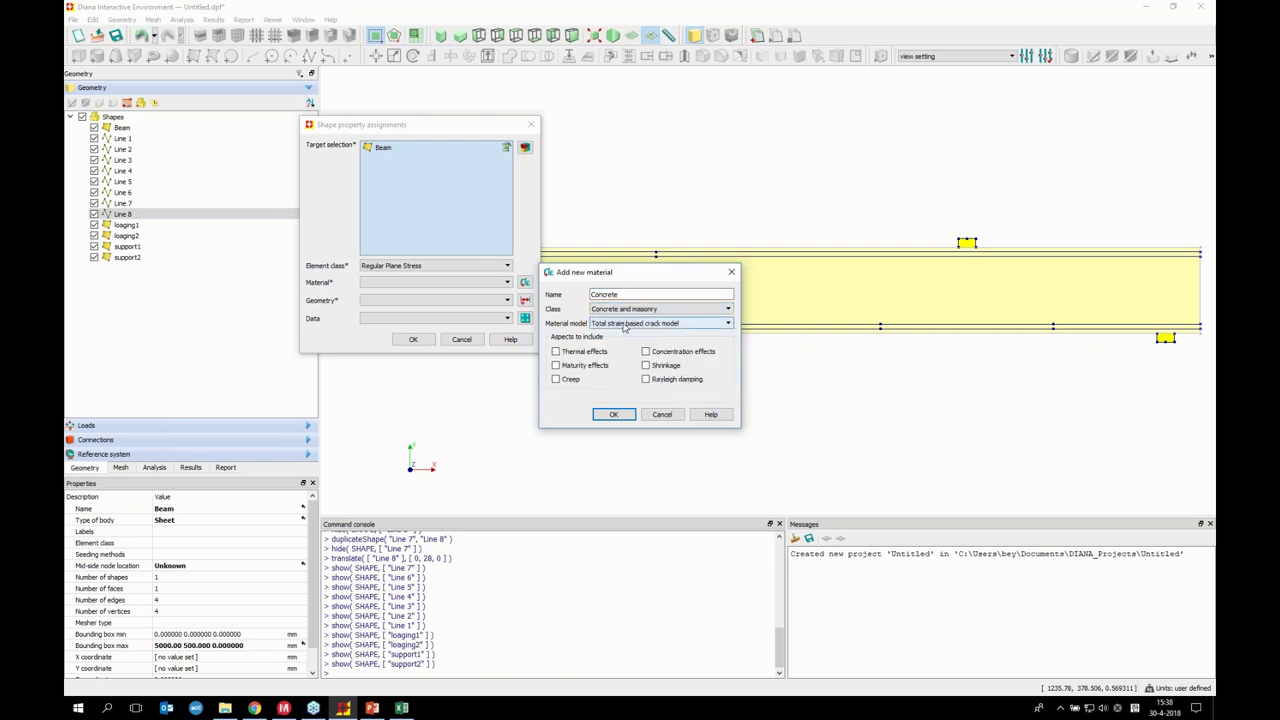
click(613, 414)
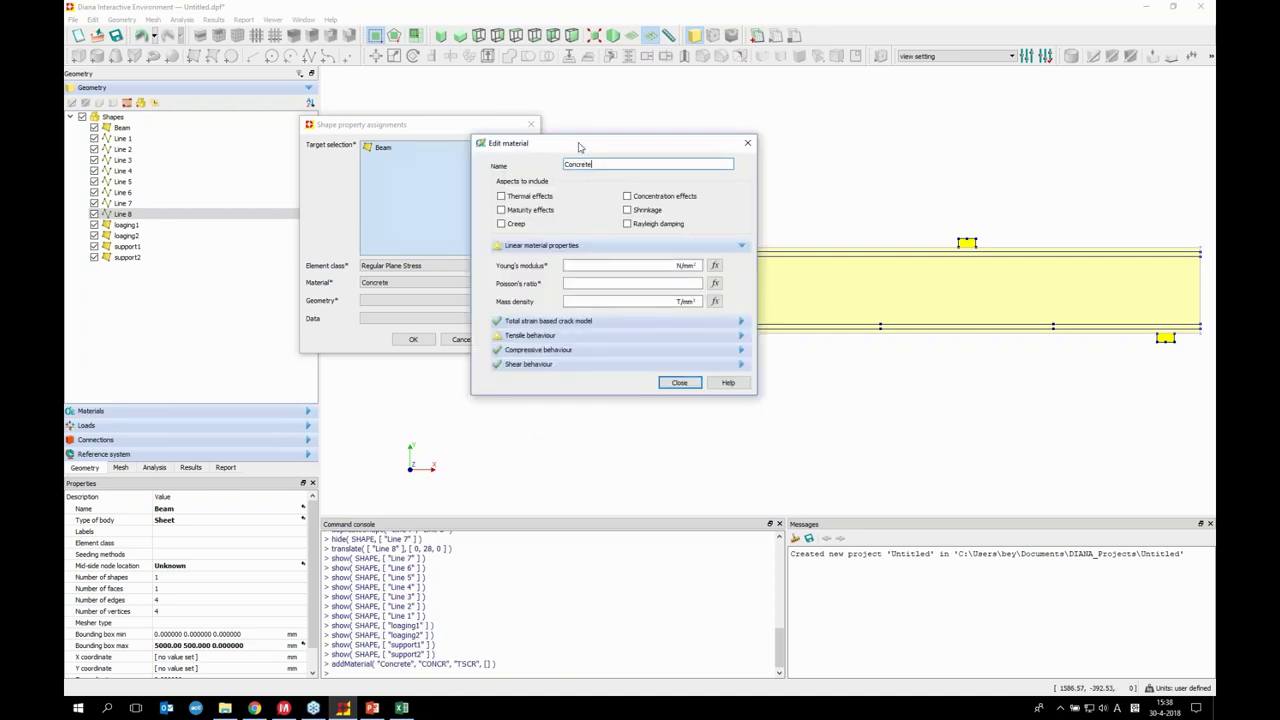
Set the concrete's Young's modulus to 37483 N/mm² and Poisson's ratio to 0.15, and open the total strain based crack model settings
drag(579, 146, 702, 251)
click(780, 371)
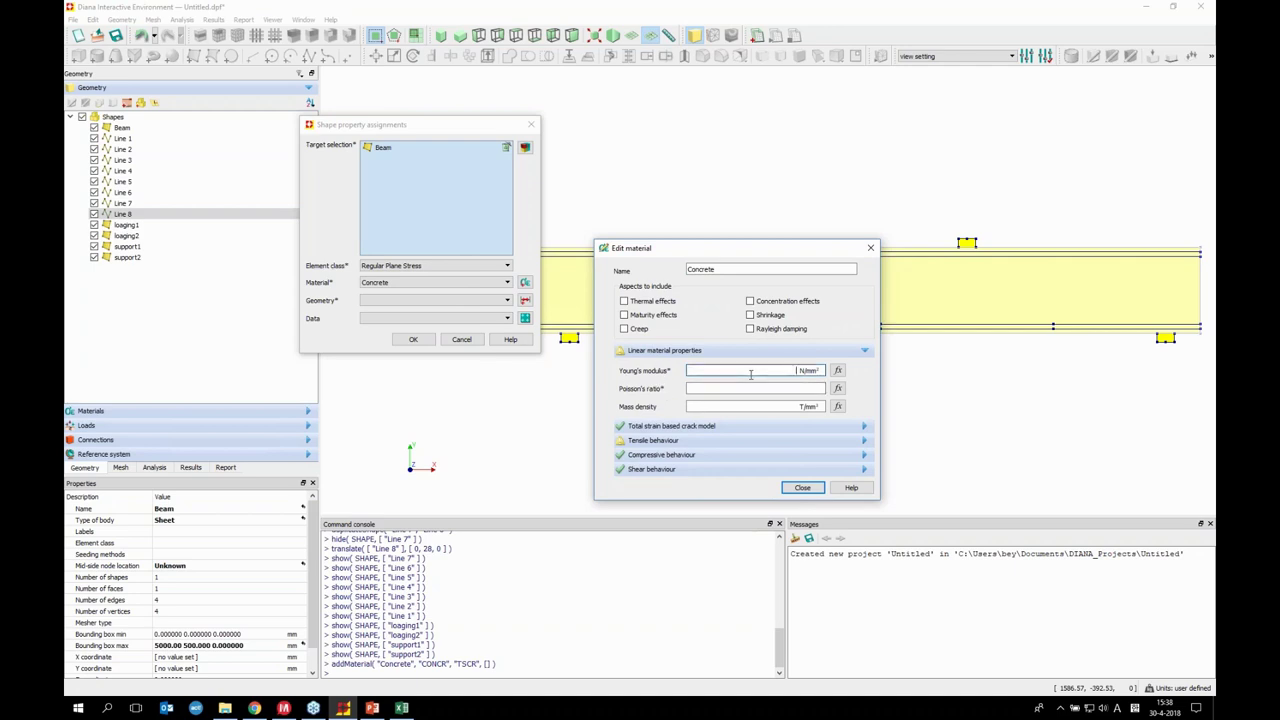
text(7483)
key(Tab)
key(Tab)
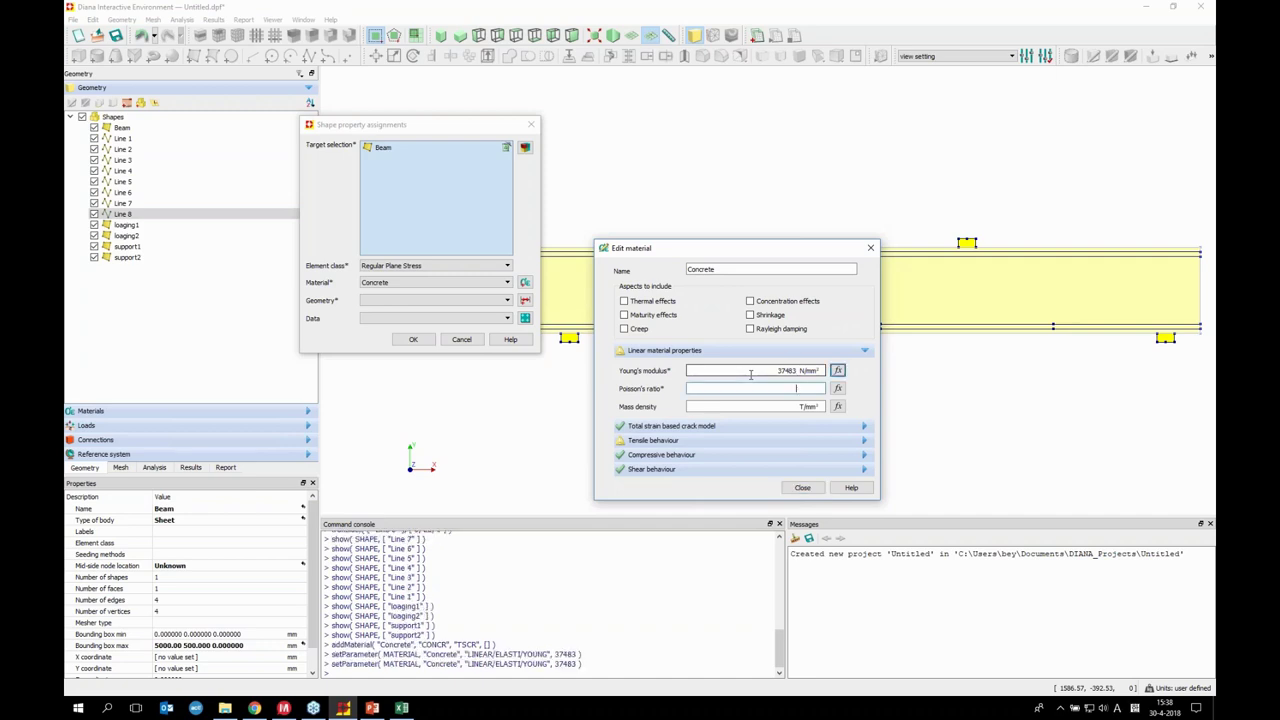
text(0.15)
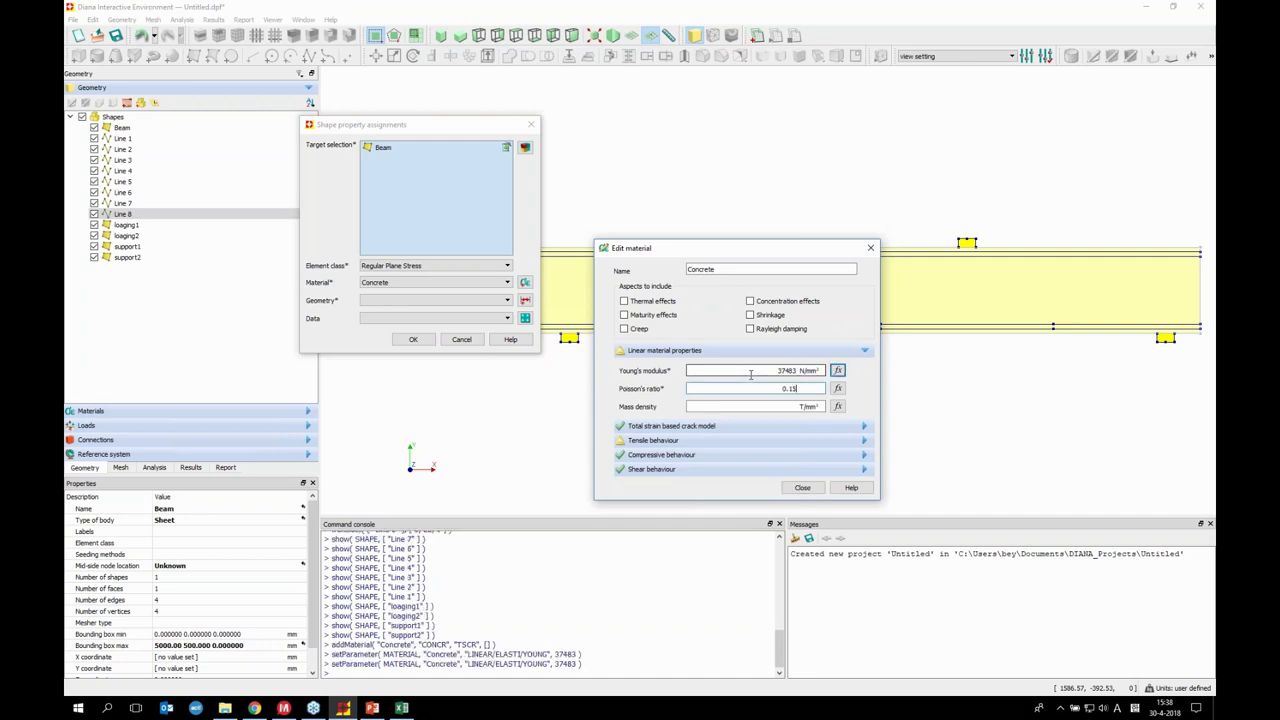
click(663, 427)
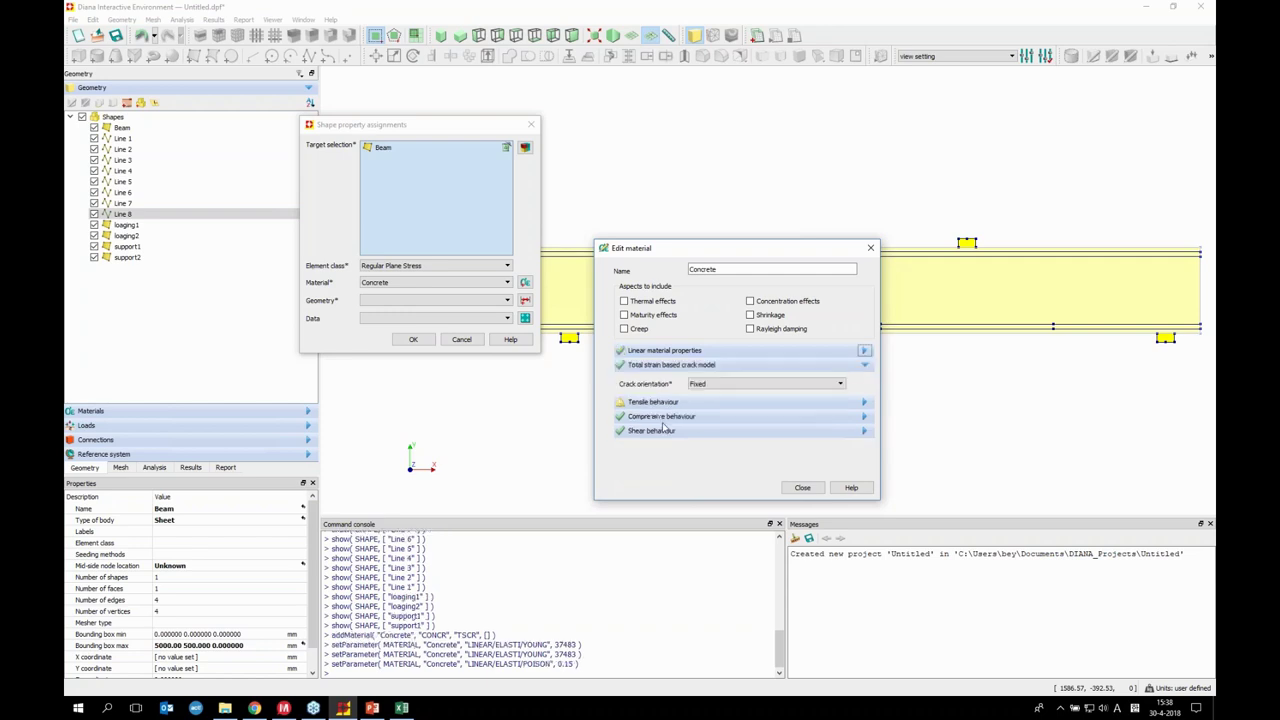
Set the concrete's crack orientation to Rotating and its tensile curve to Hordijk
click(734, 386)
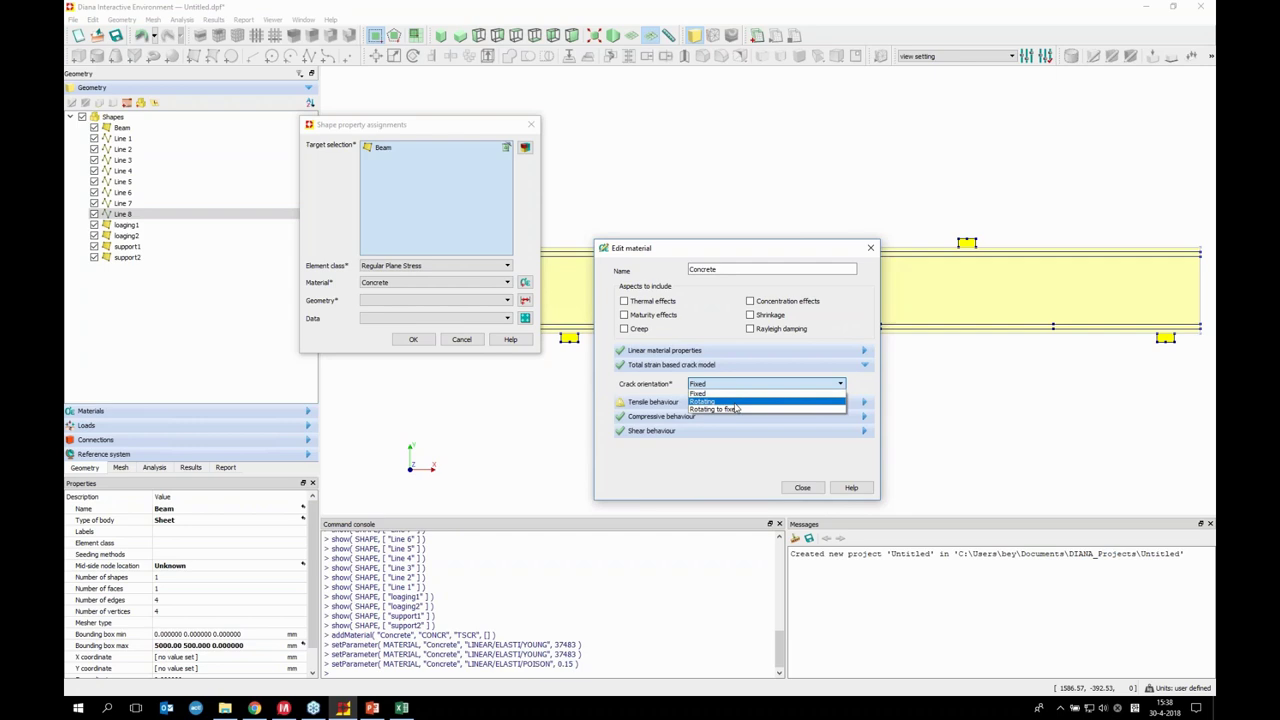
click(735, 403)
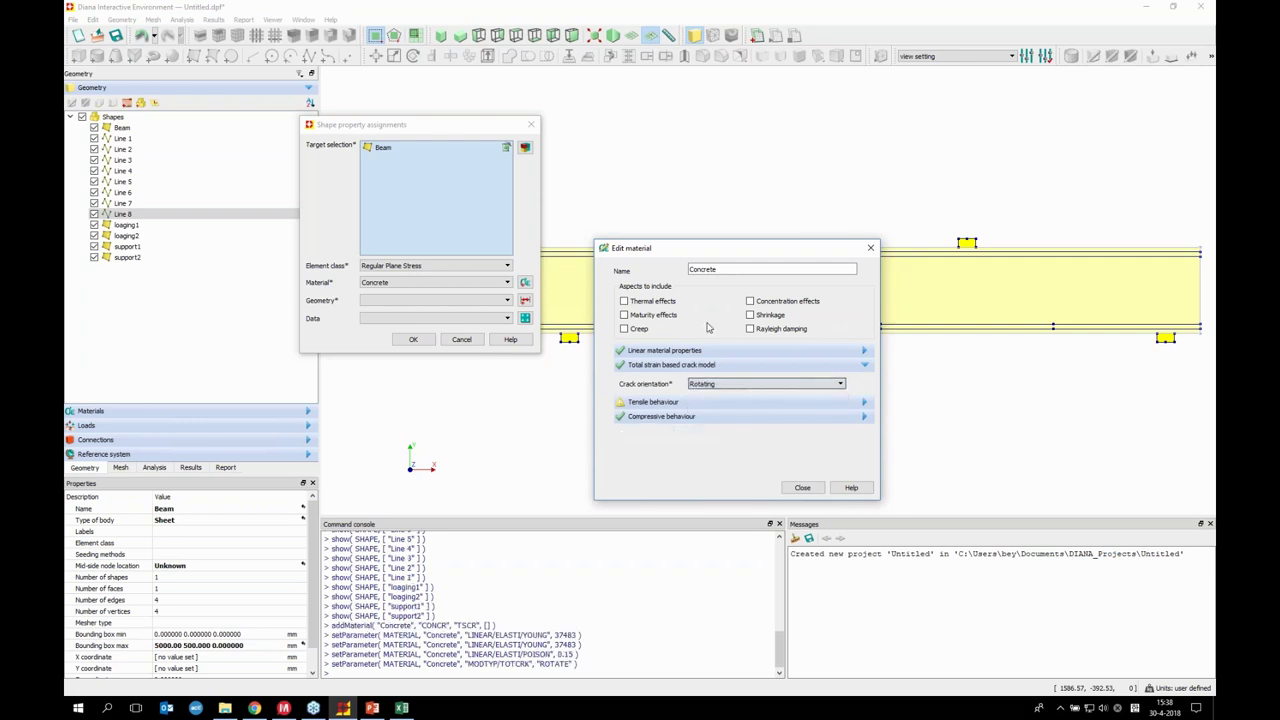
click(735, 403)
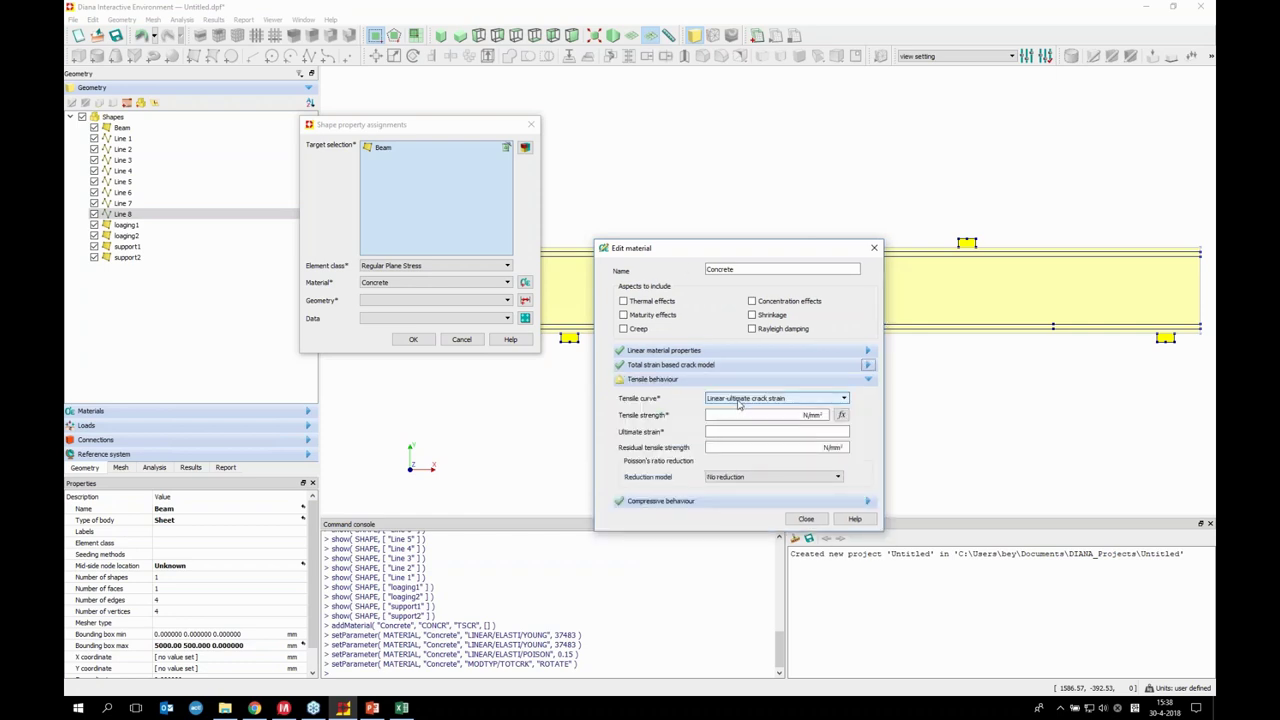
click(738, 399)
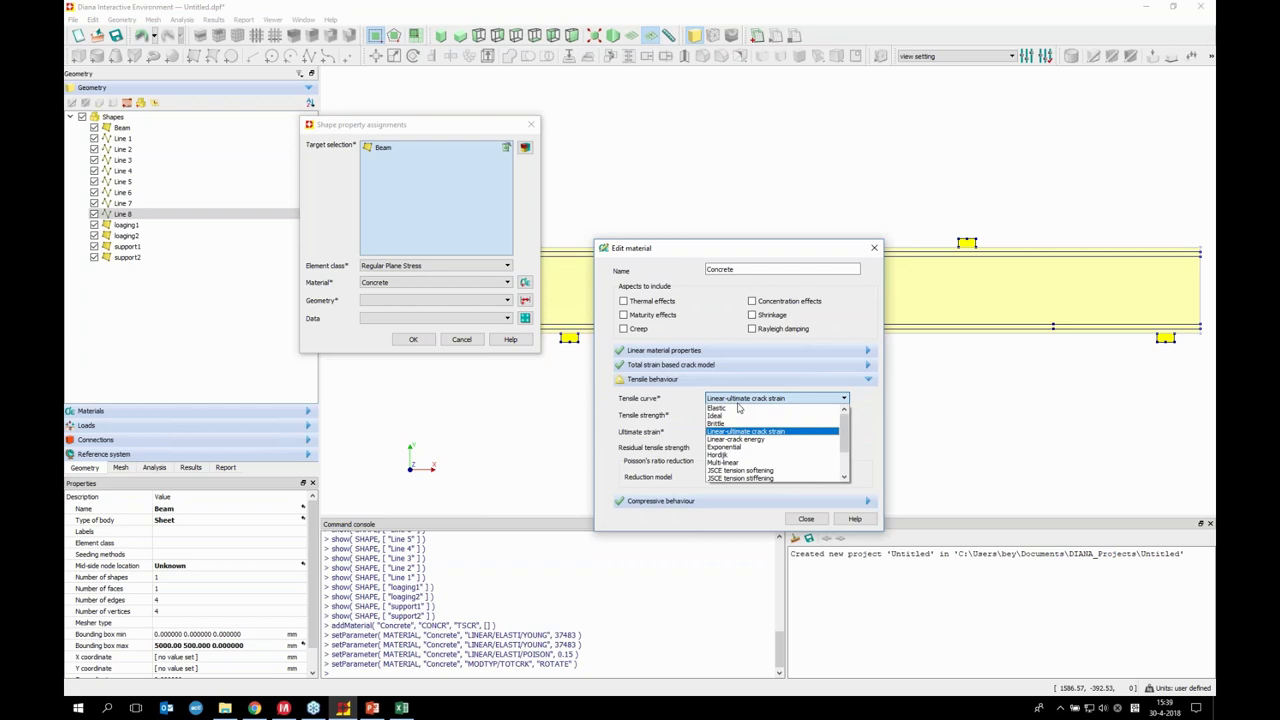
click(740, 456)
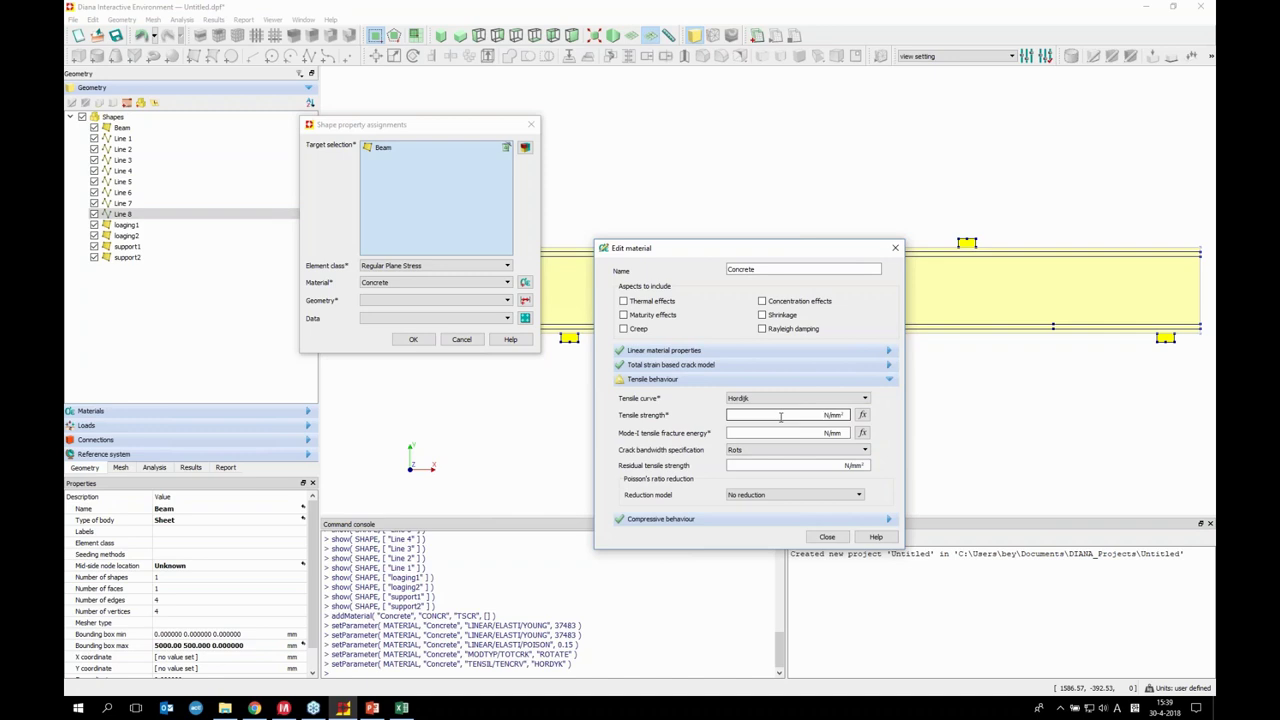
Set the concrete's tensile strength to 3.82 N/mm² and Mode-I tensile fracture energy to 0.169 N/mm, with the Rots crack bandwidth specification
click(781, 417)
text(3.82)
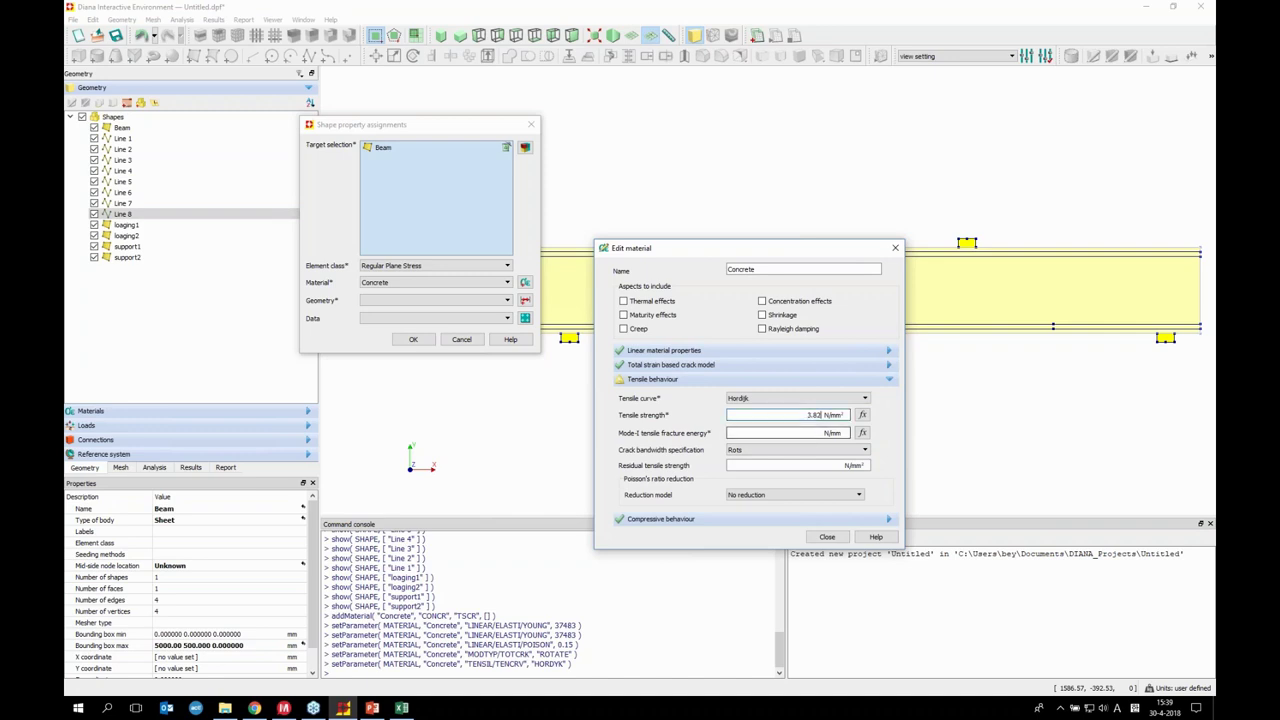
click(792, 432)
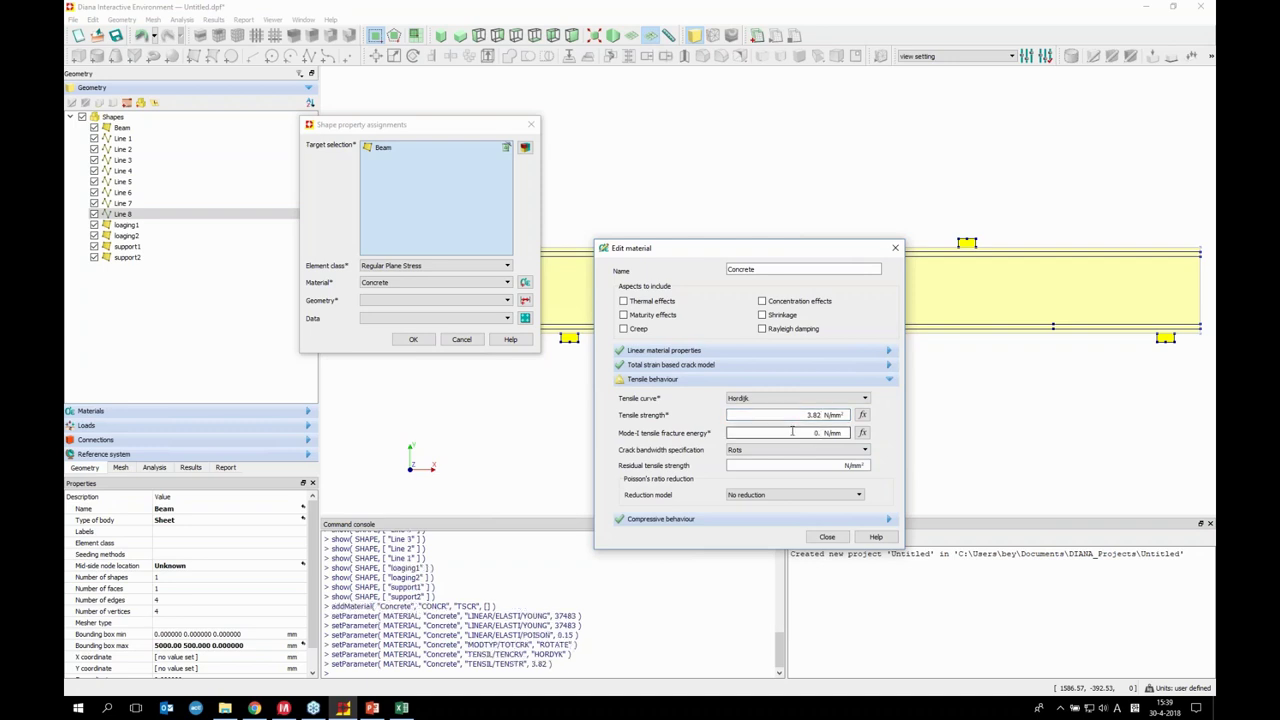
text(0.169)
click(766, 451)
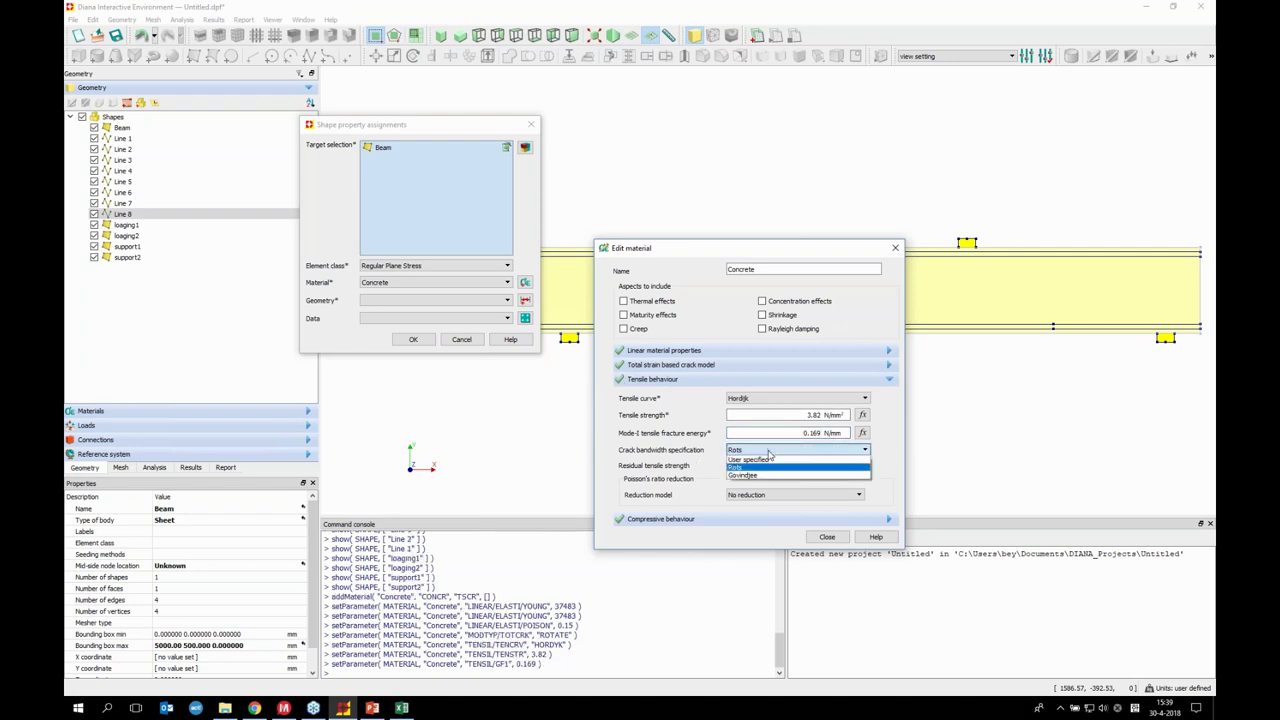
click(775, 452)
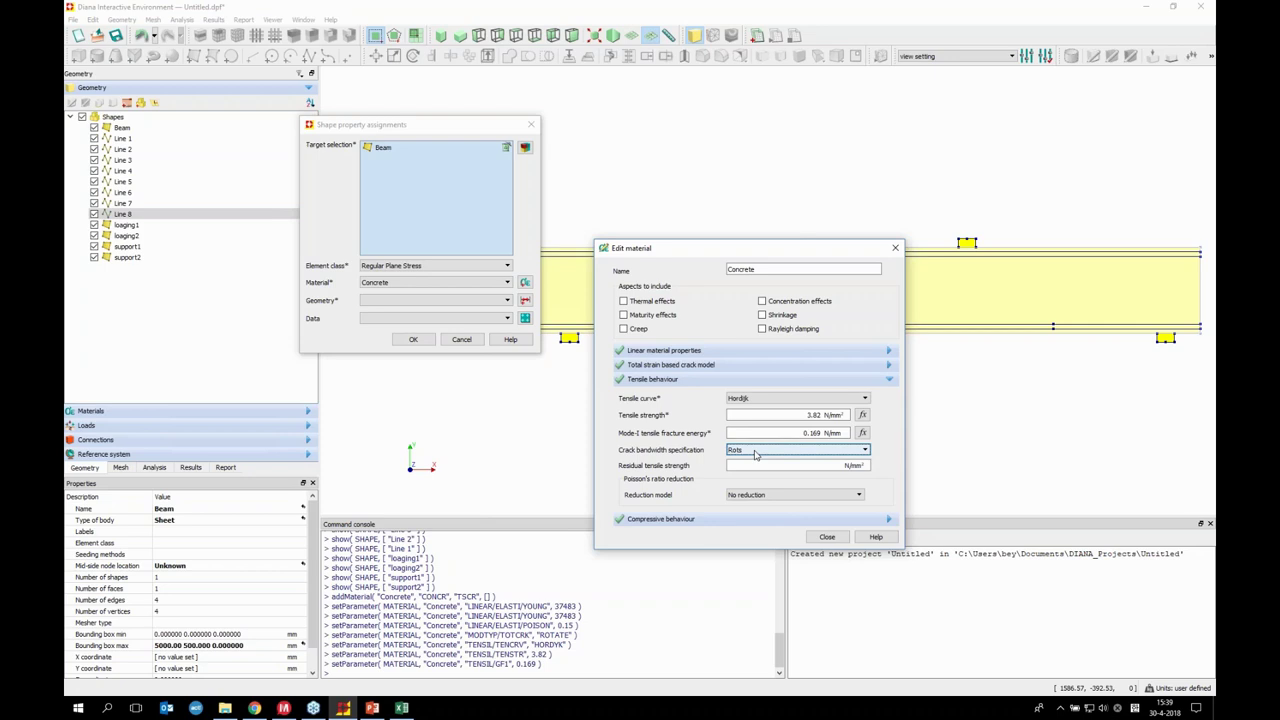
click(755, 451)
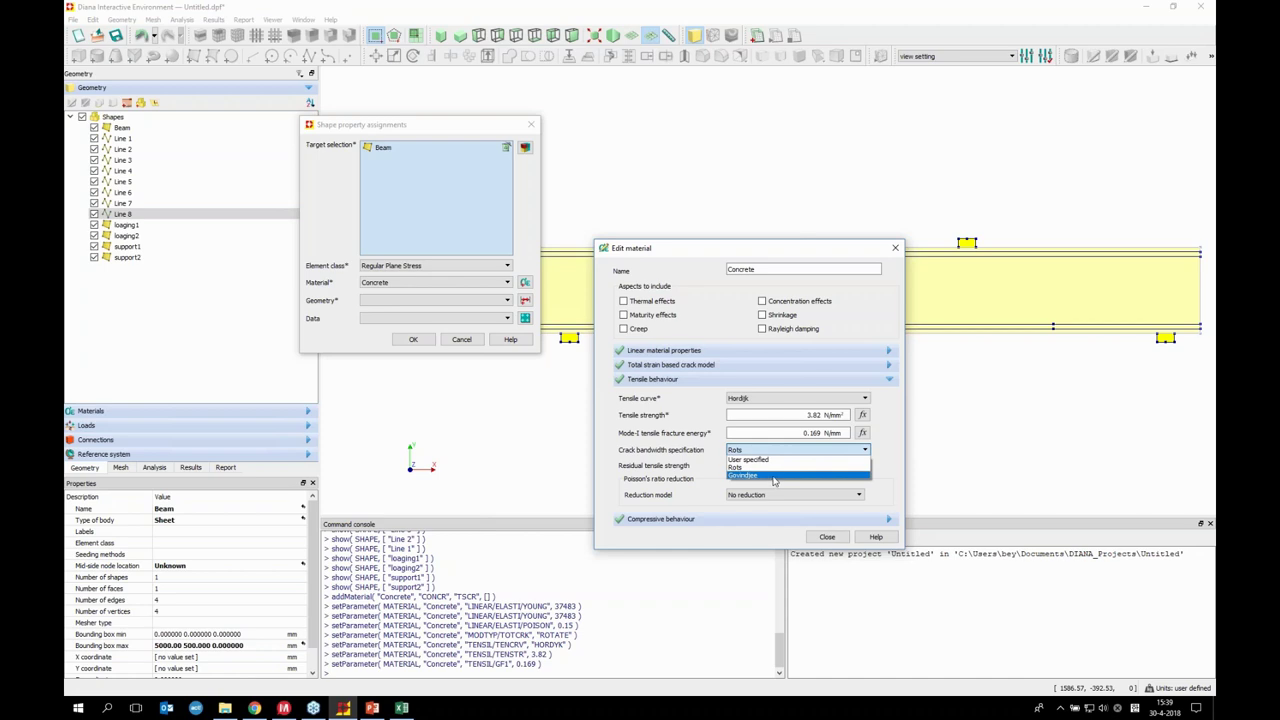
click(775, 466)
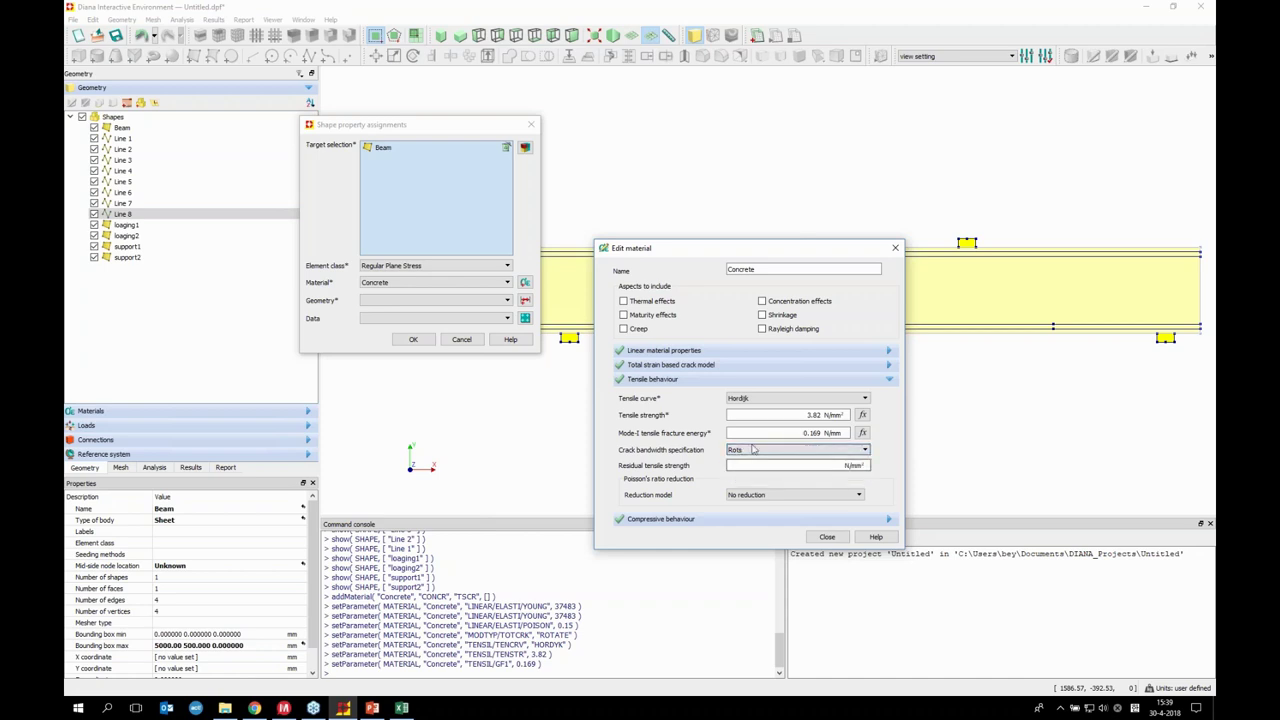
Define the concrete's compressive behaviour with the Thorenfeldt curve and a compressive strength of 53 N/mm², and finish editing the material
click(793, 519)
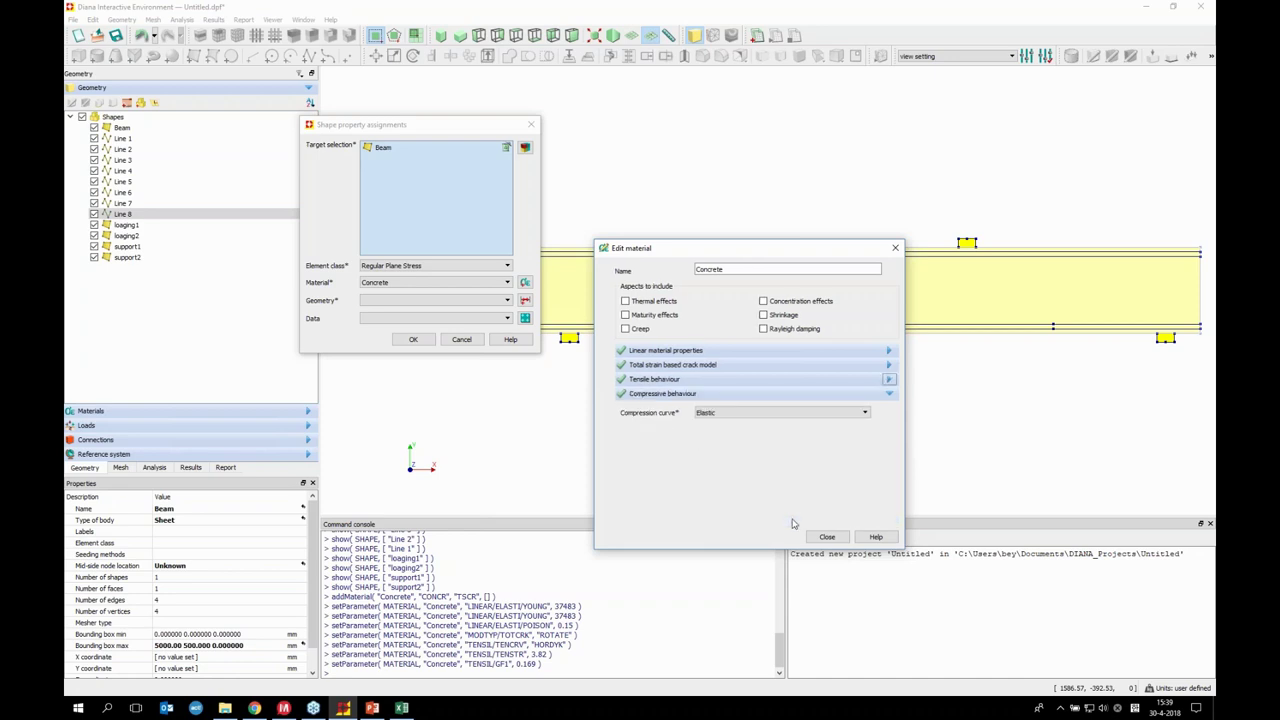
click(758, 414)
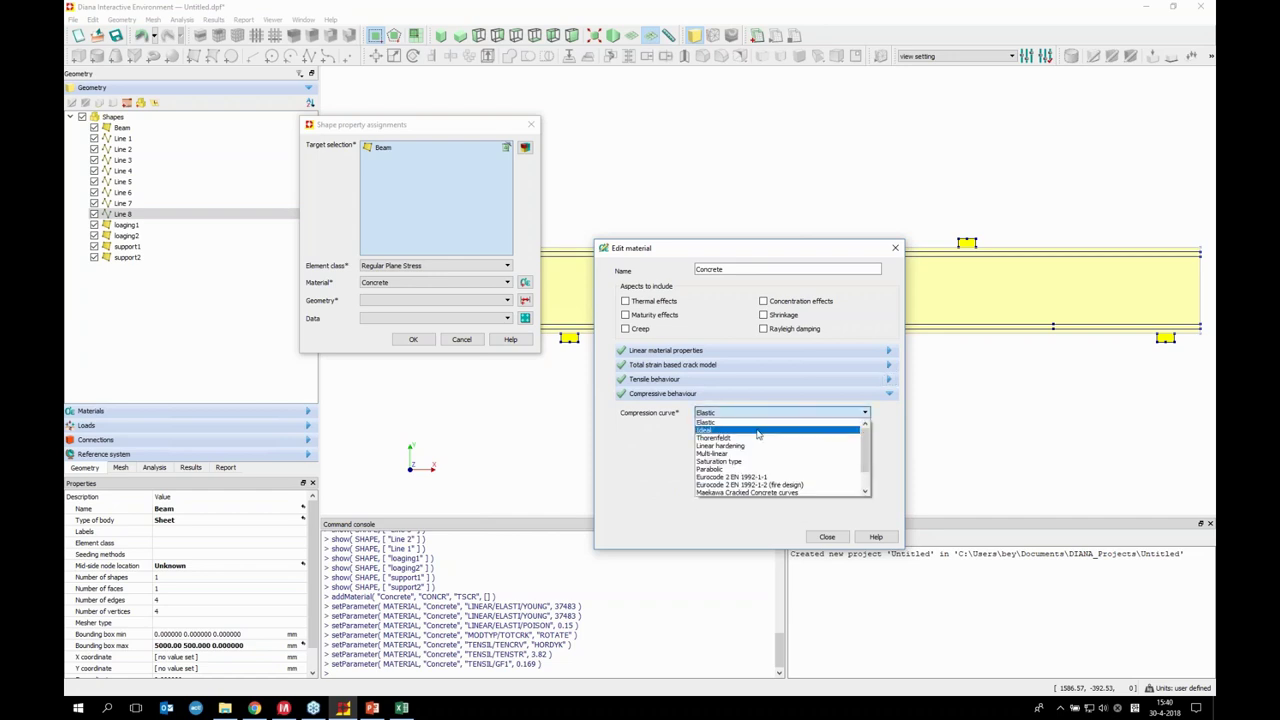
click(759, 438)
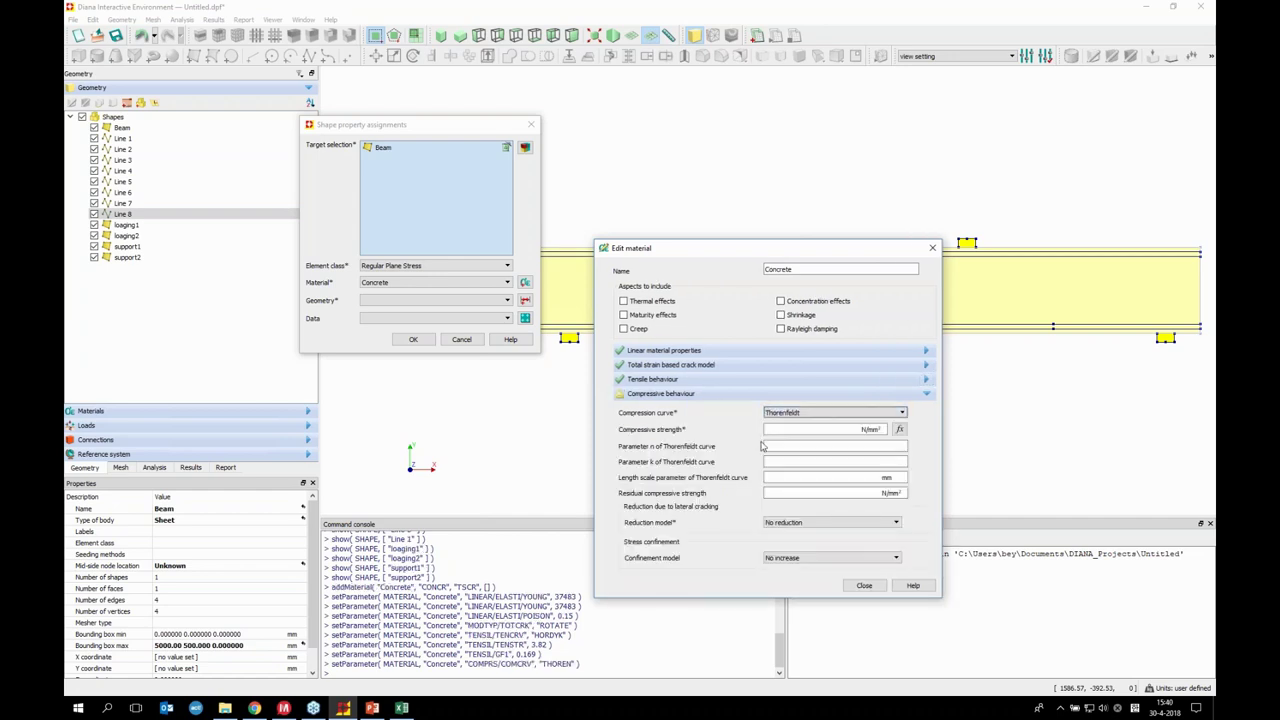
click(826, 430)
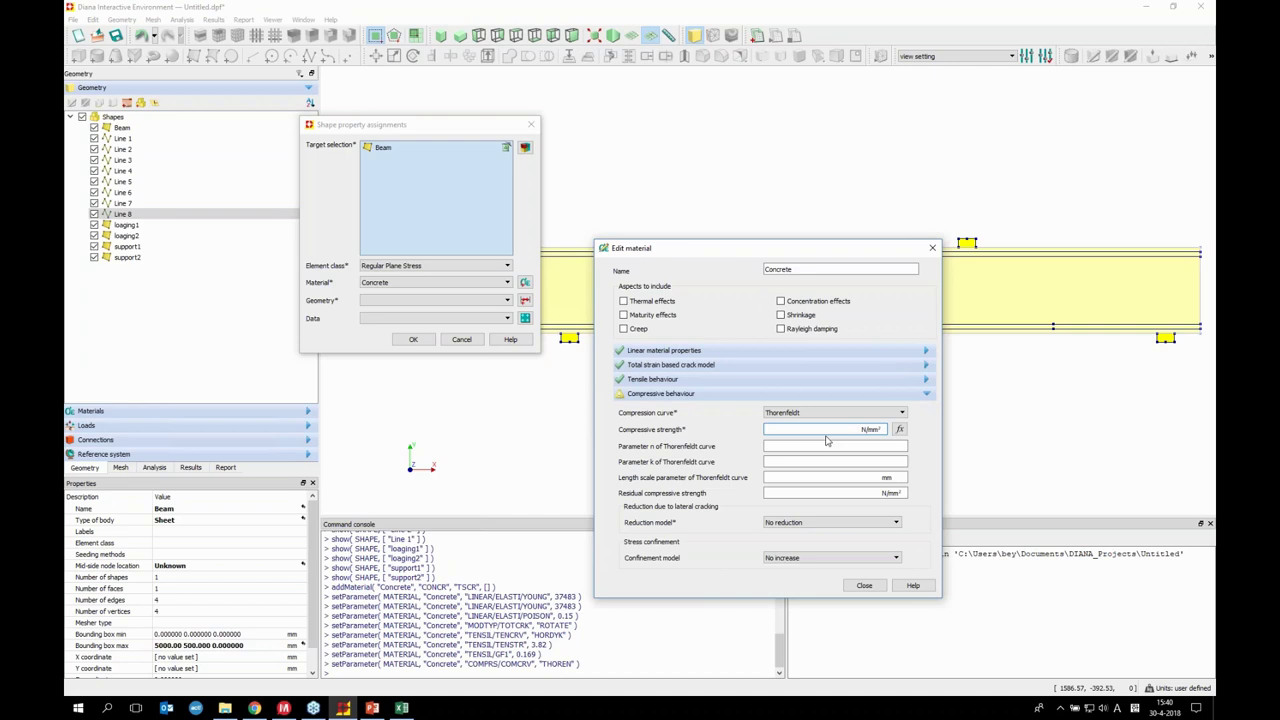
text(53)
click(866, 586)
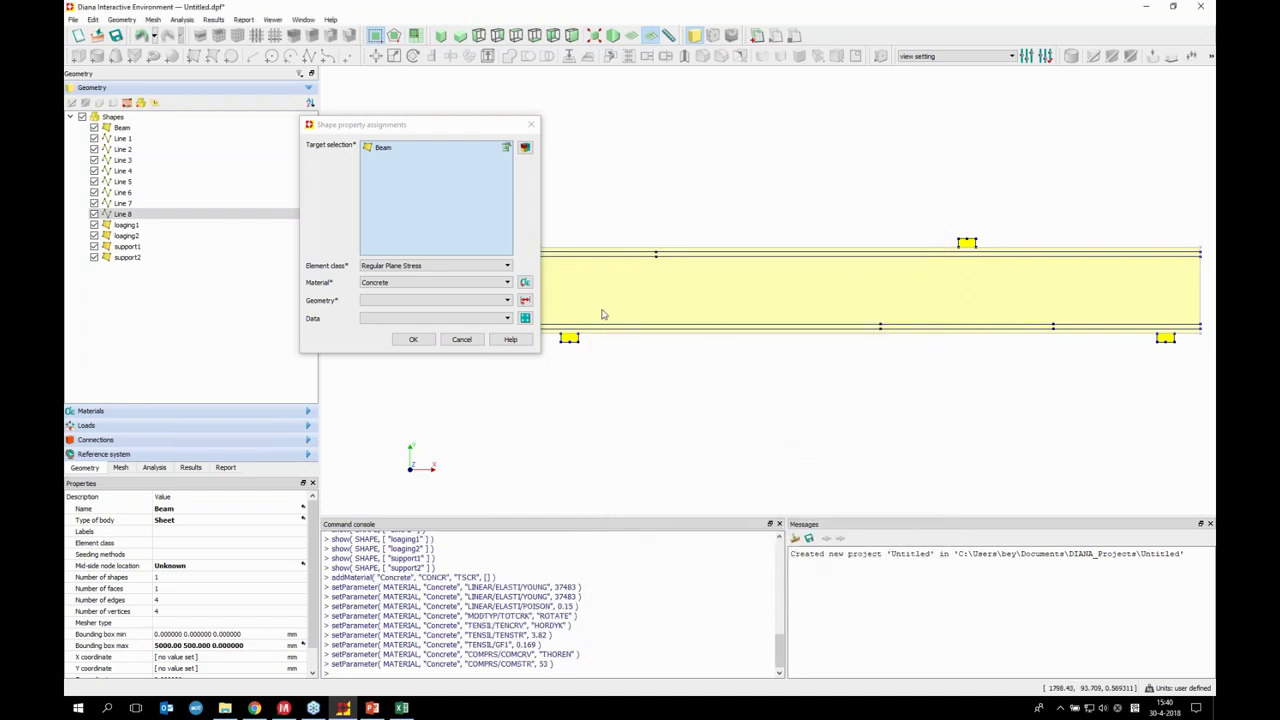
Create an element geometry named Beam with a thickness of 169 mm
click(525, 300)
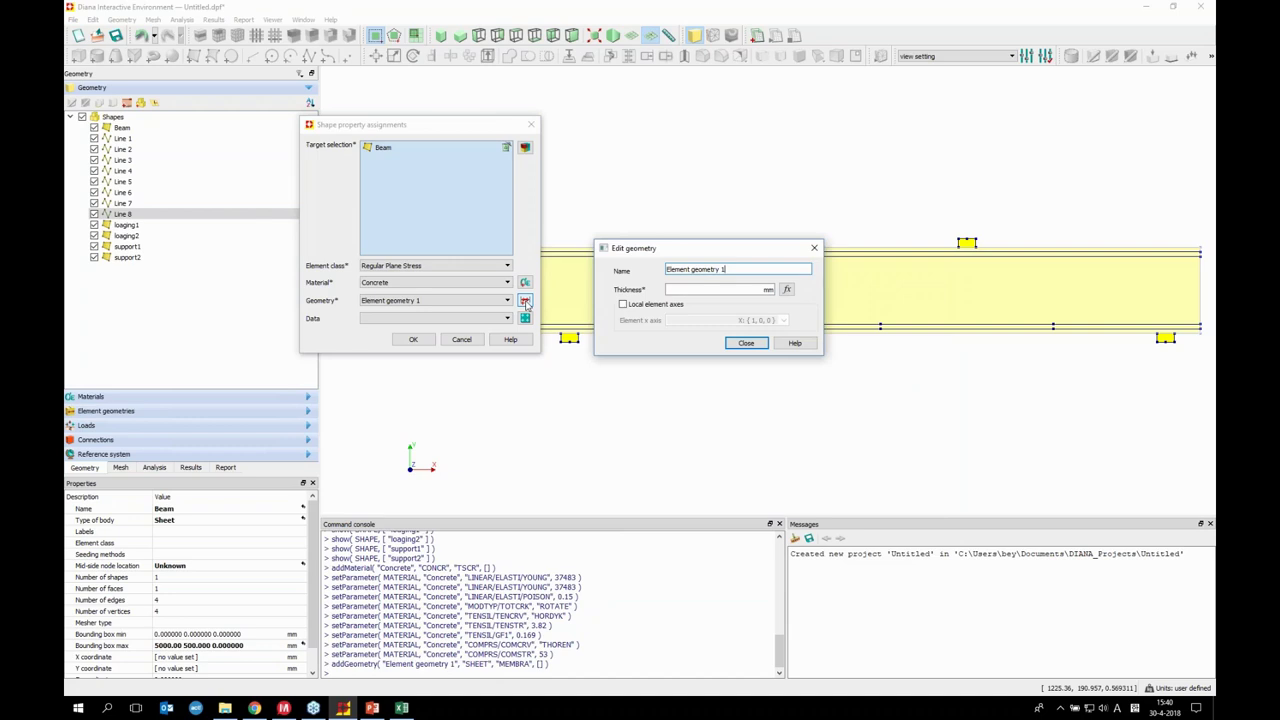
drag(731, 269, 665, 269)
text(Beam)
click(711, 290)
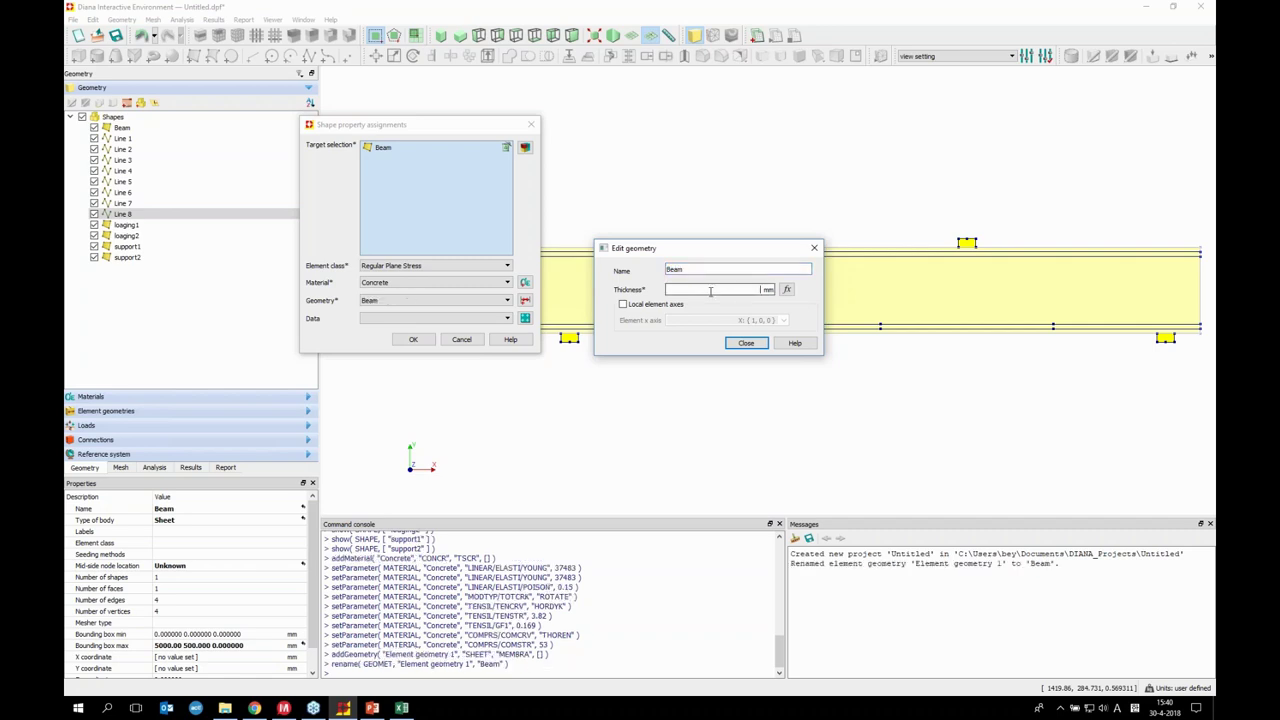
text(169)
click(746, 343)
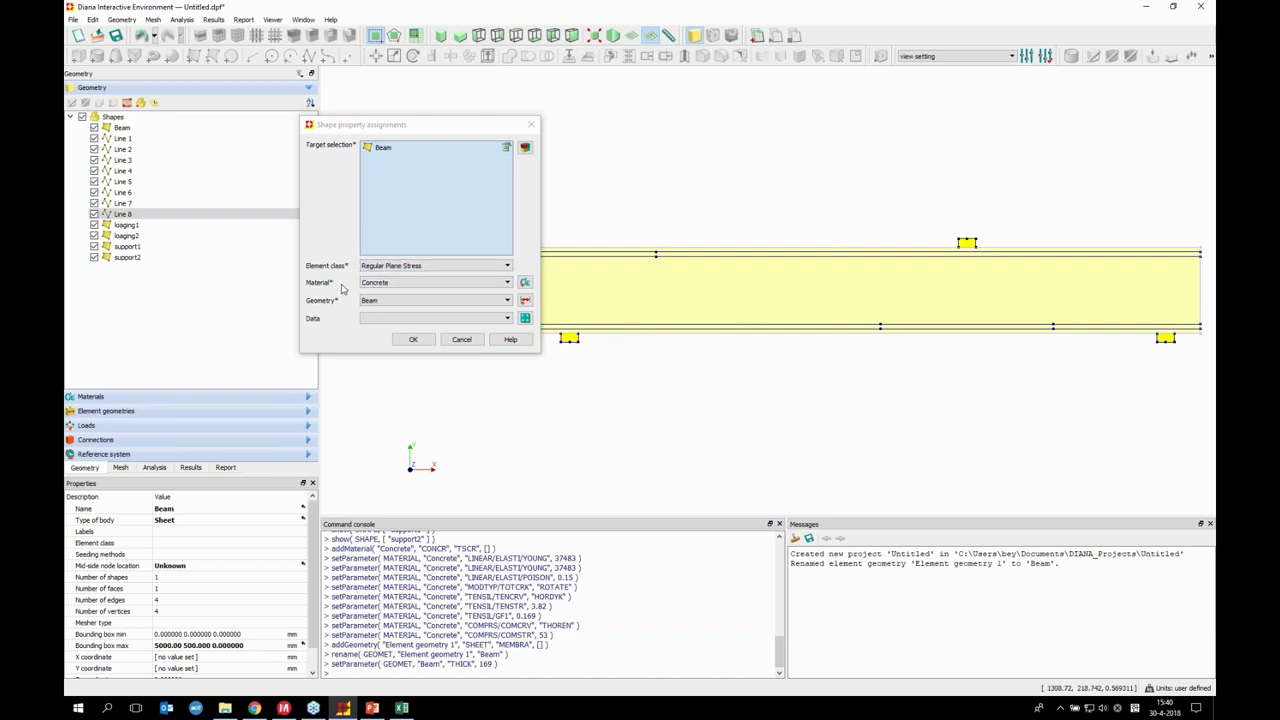
Assign the Concrete material and the Beam element geometry to the beam shape
click(401, 283)
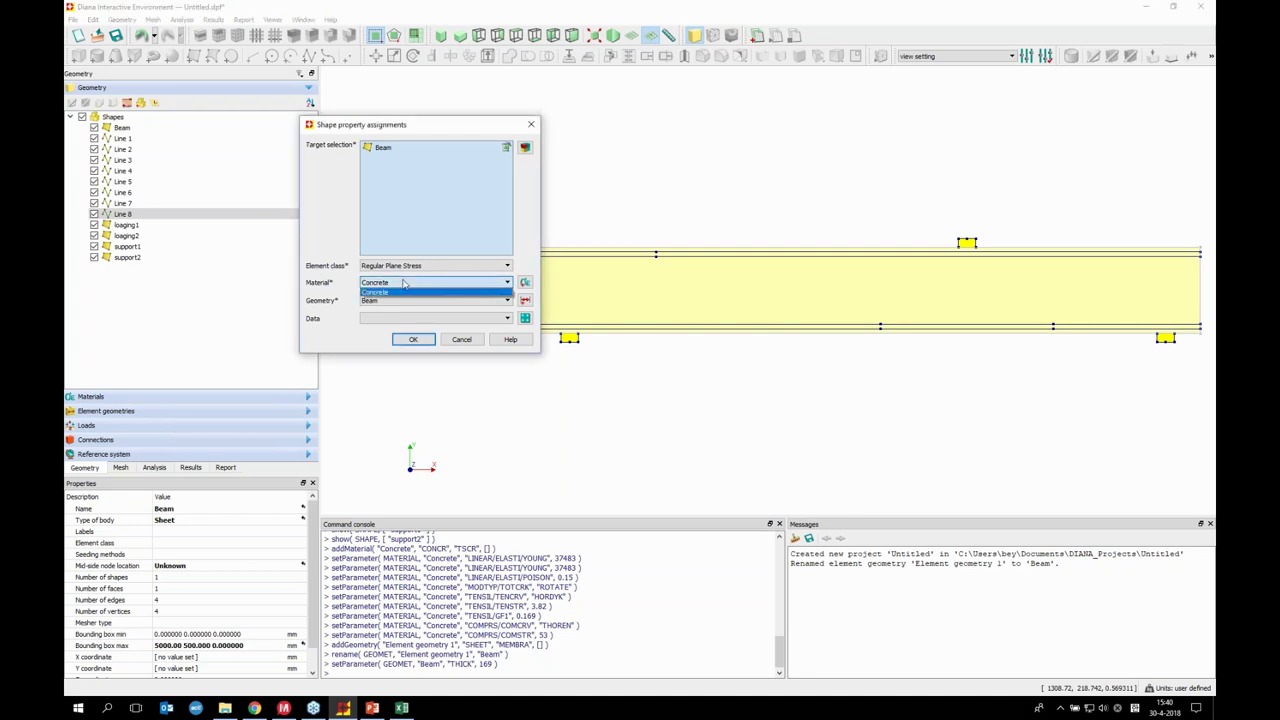
click(404, 291)
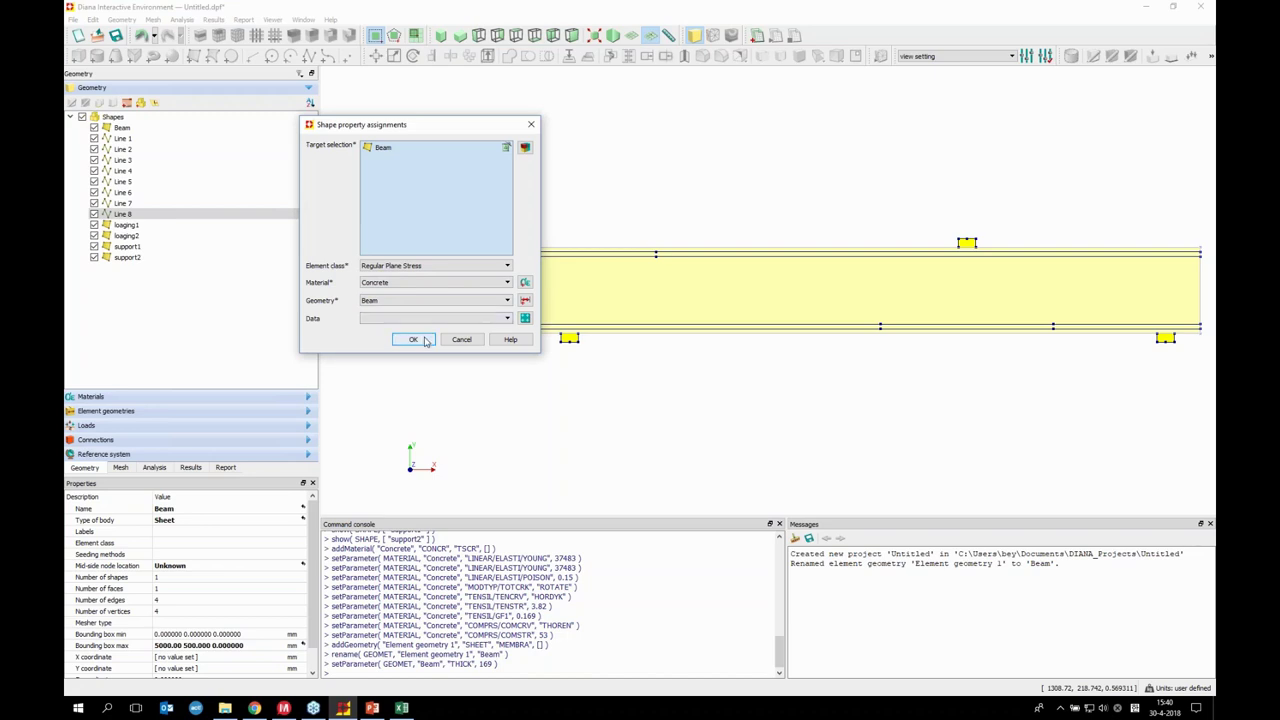
click(424, 341)
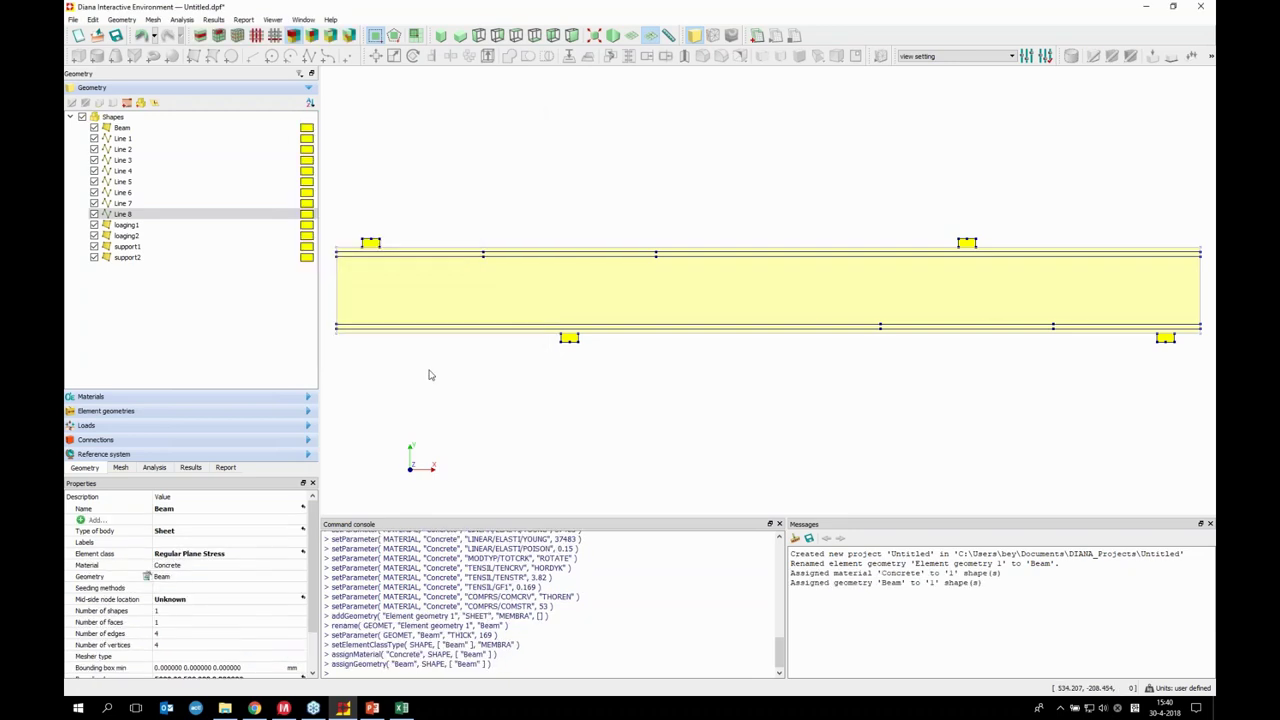
Start a shape property assignment for loaging1, loaging2, support1 and support2 with the element class Regular Plane Stress
click(399, 300)
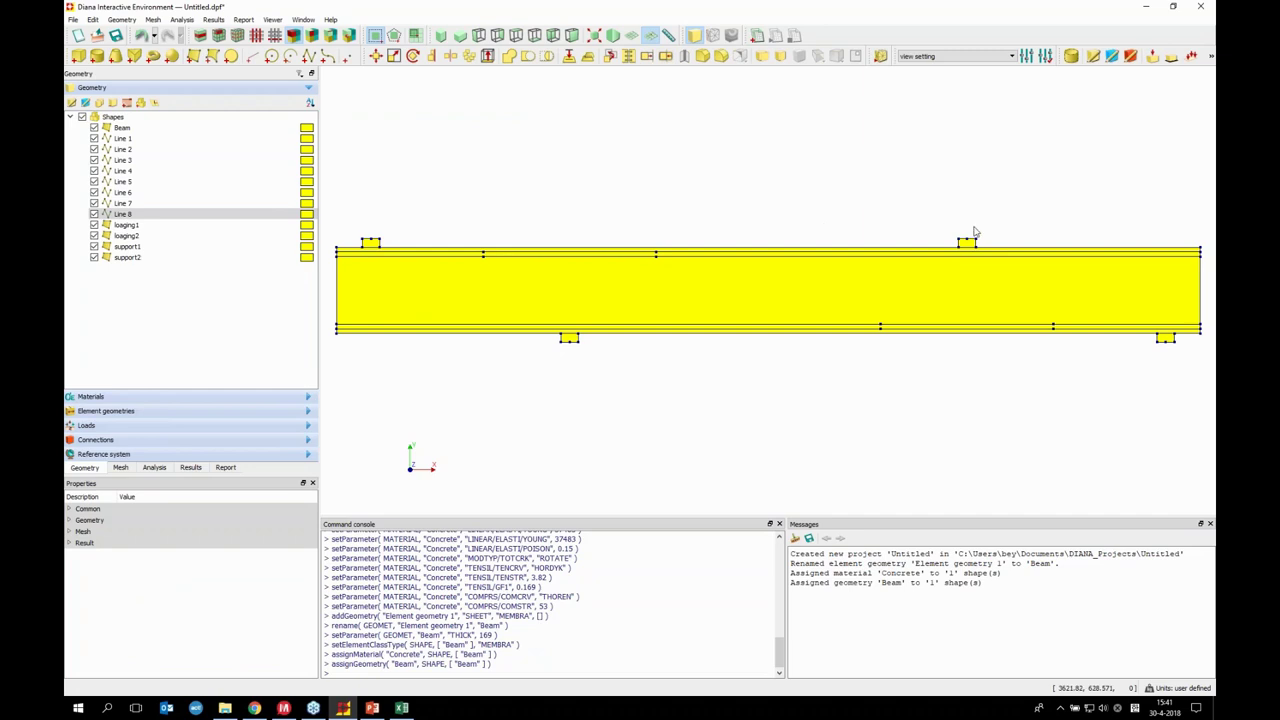
click(1094, 56)
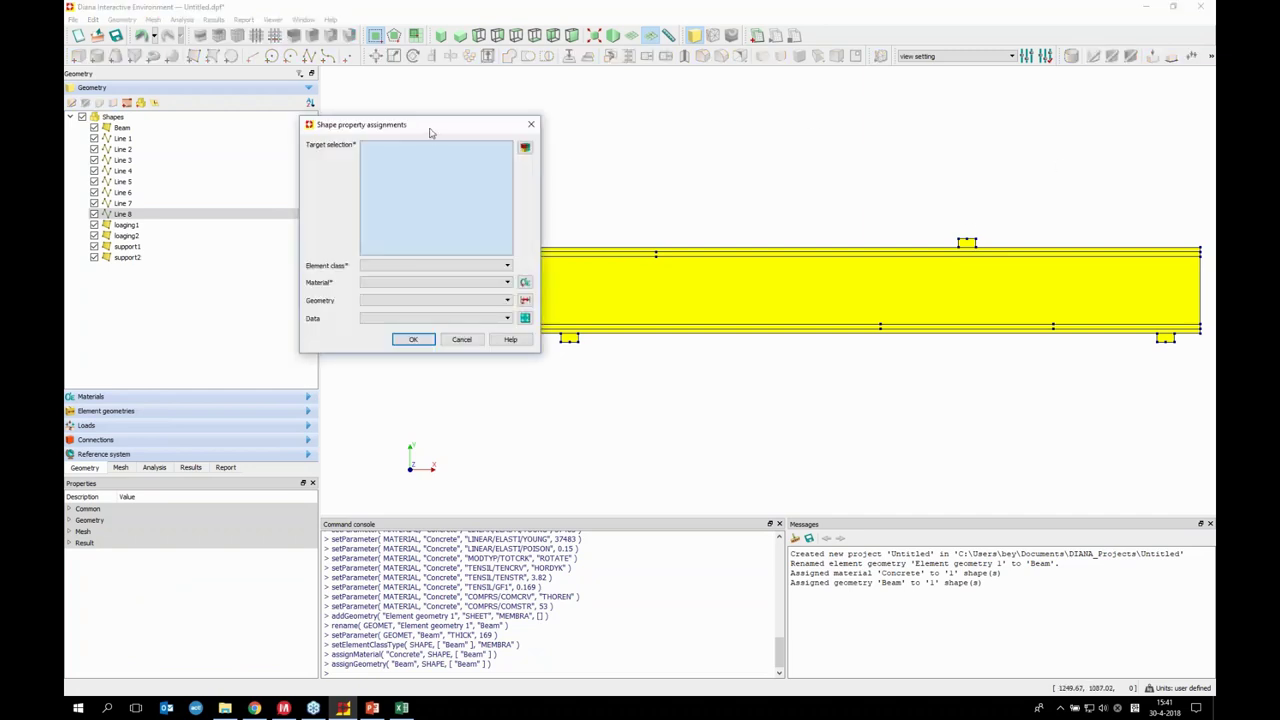
drag(430, 132, 227, 98)
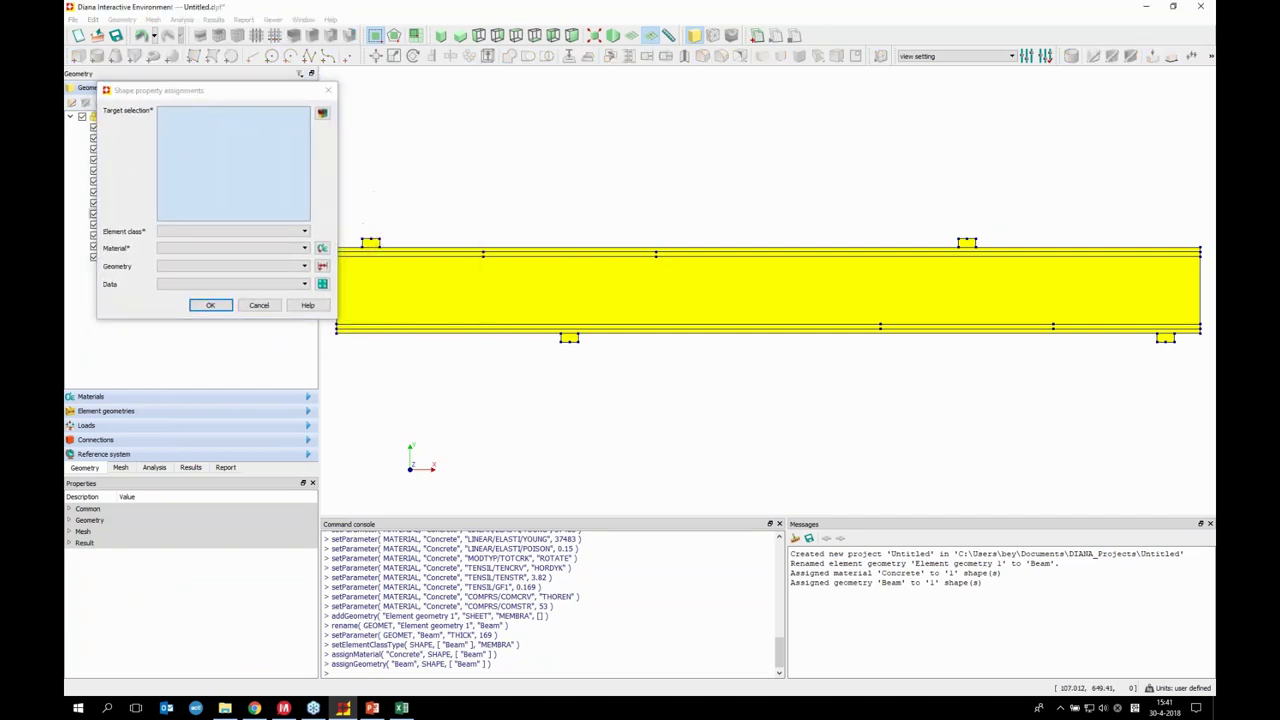
drag(356, 221, 400, 294)
ctrl+drag(538, 308, 597, 371)
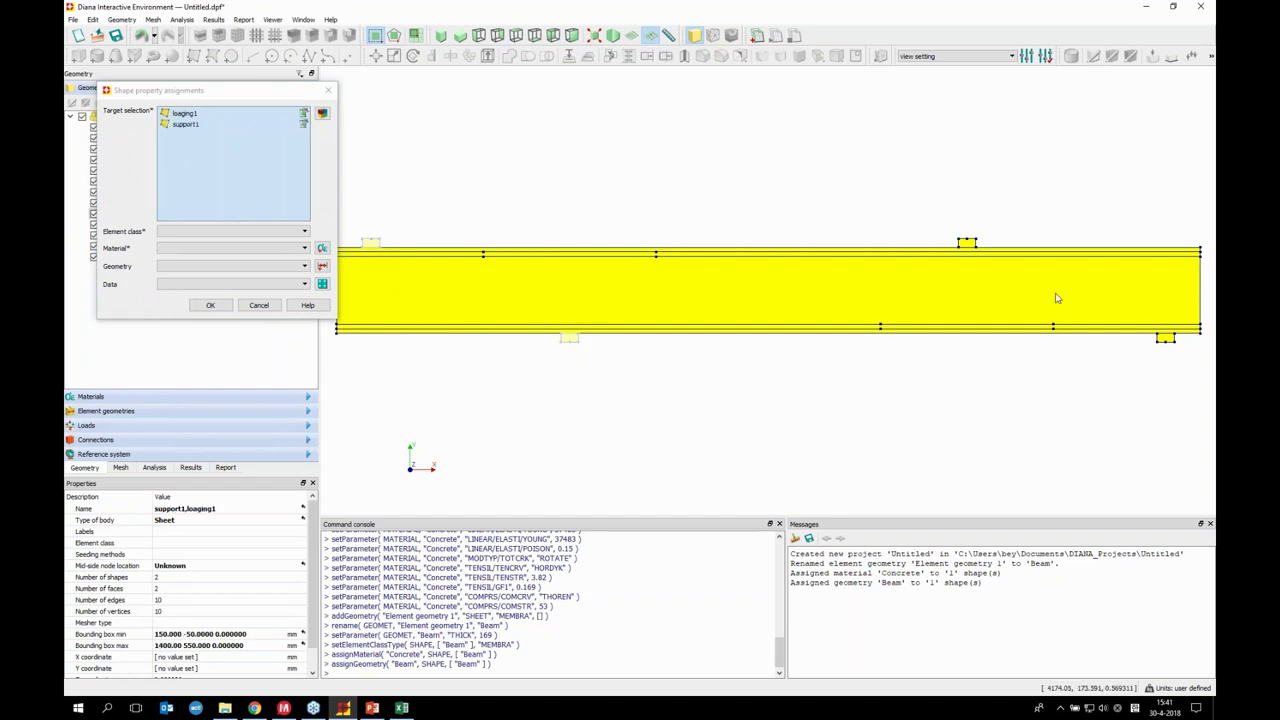
ctrl+drag(936, 211, 977, 249)
ctrl+drag(1136, 318, 1196, 392)
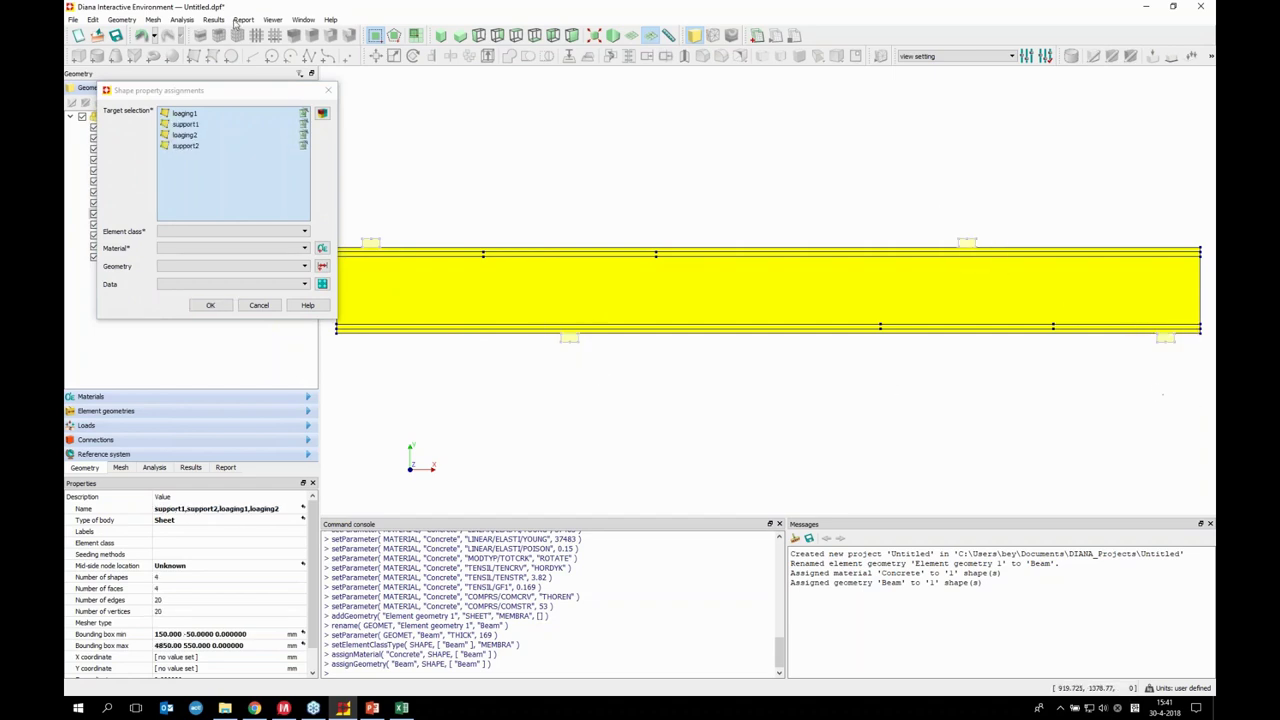
drag(200, 90, 421, 103)
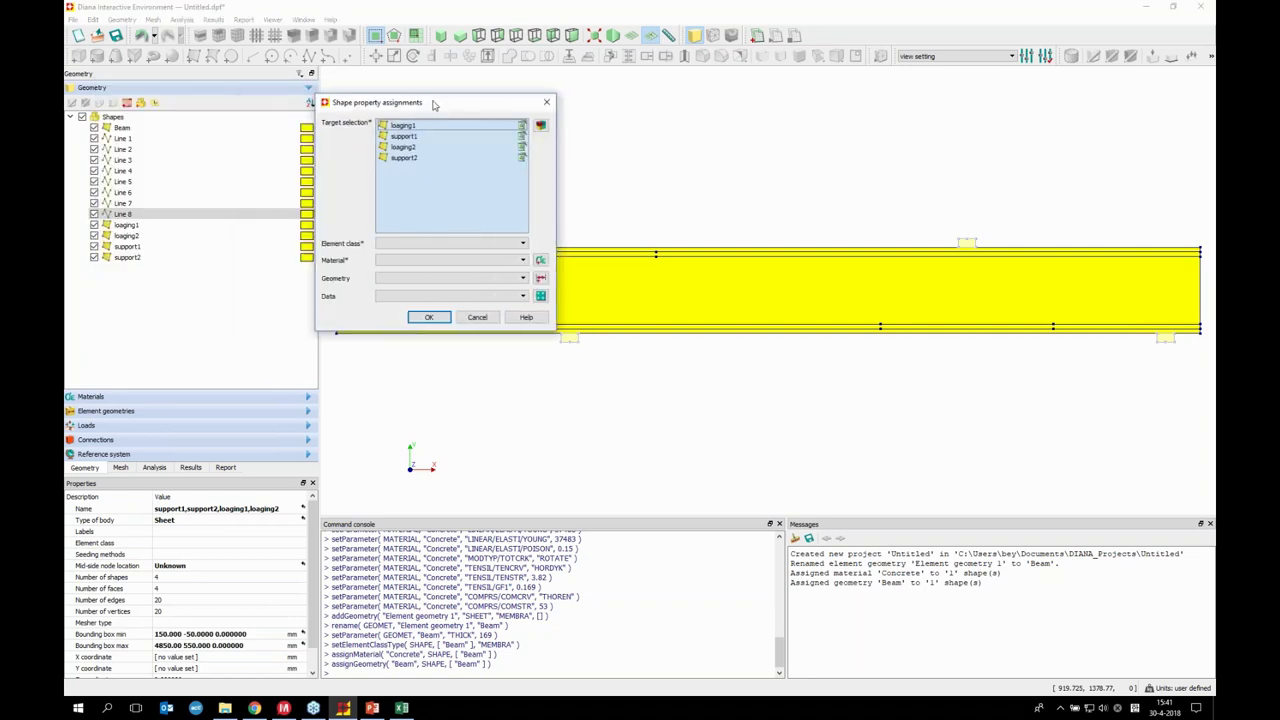
click(440, 254)
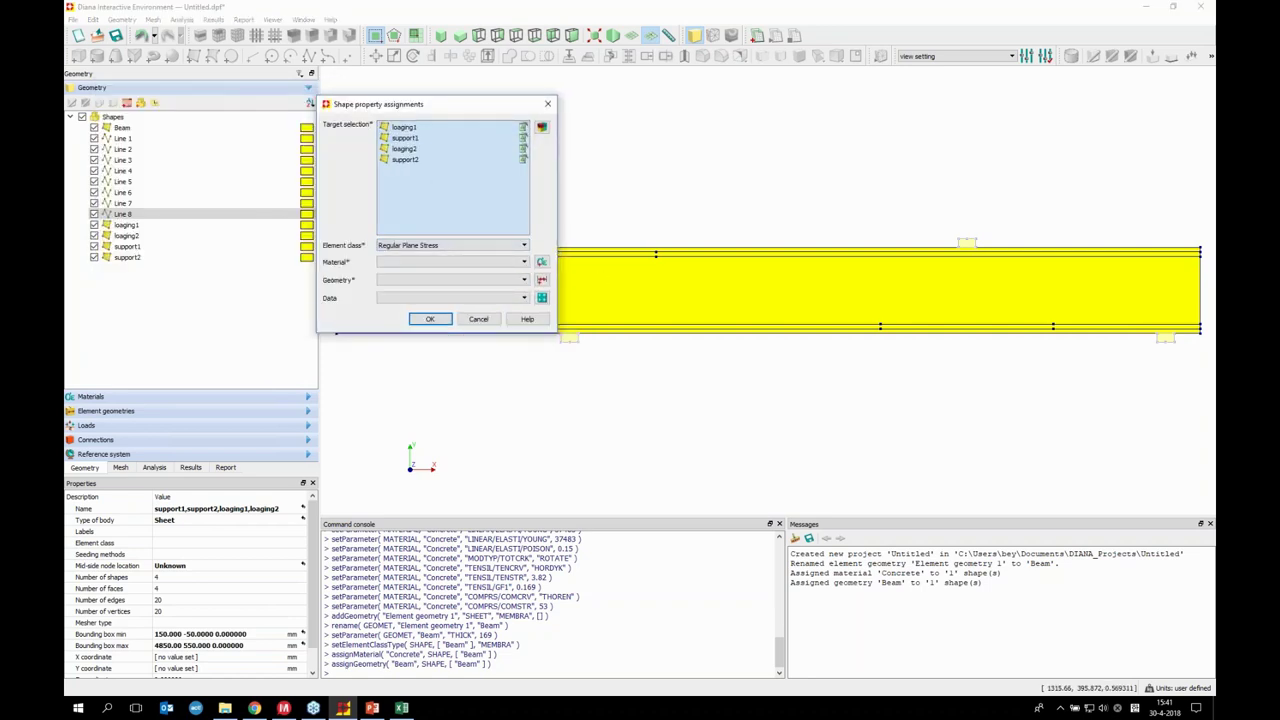
Add a new material named Steel for the blocks, using the Steel class and the Linear elastic isotropic model
click(541, 261)
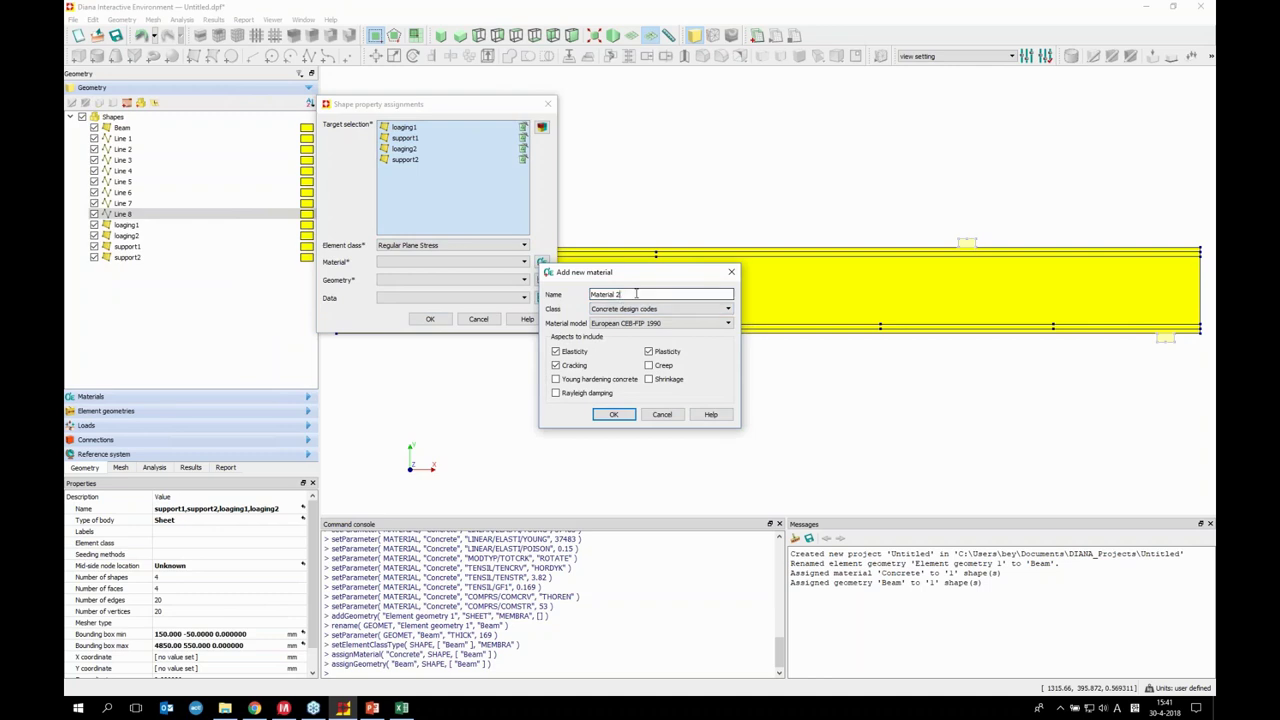
key(ctrl+a)
text(St)
click(615, 309)
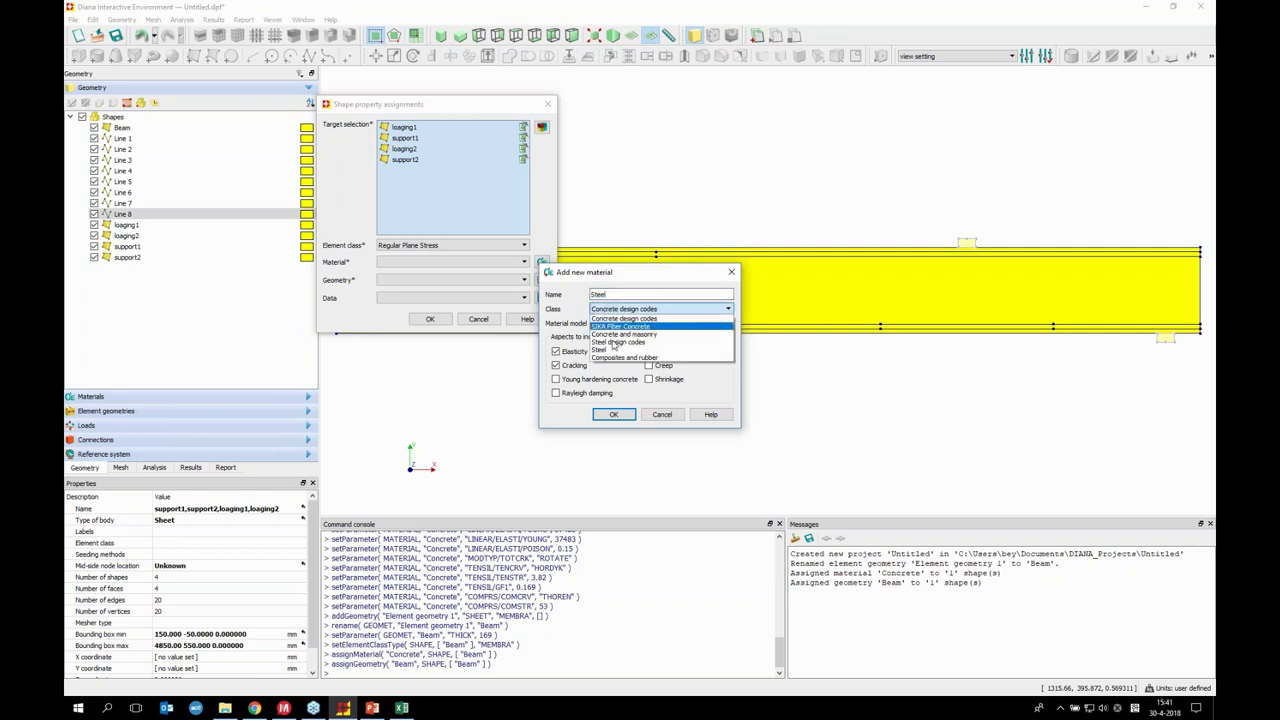
click(612, 352)
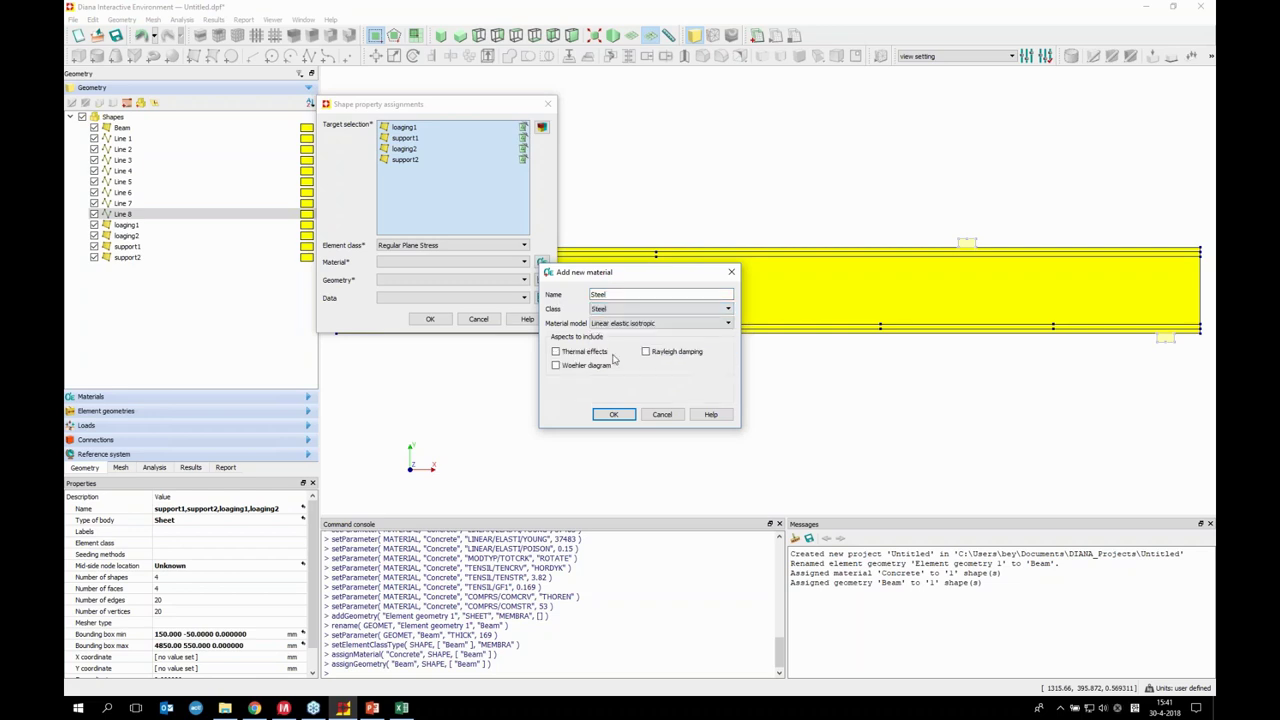
click(613, 414)
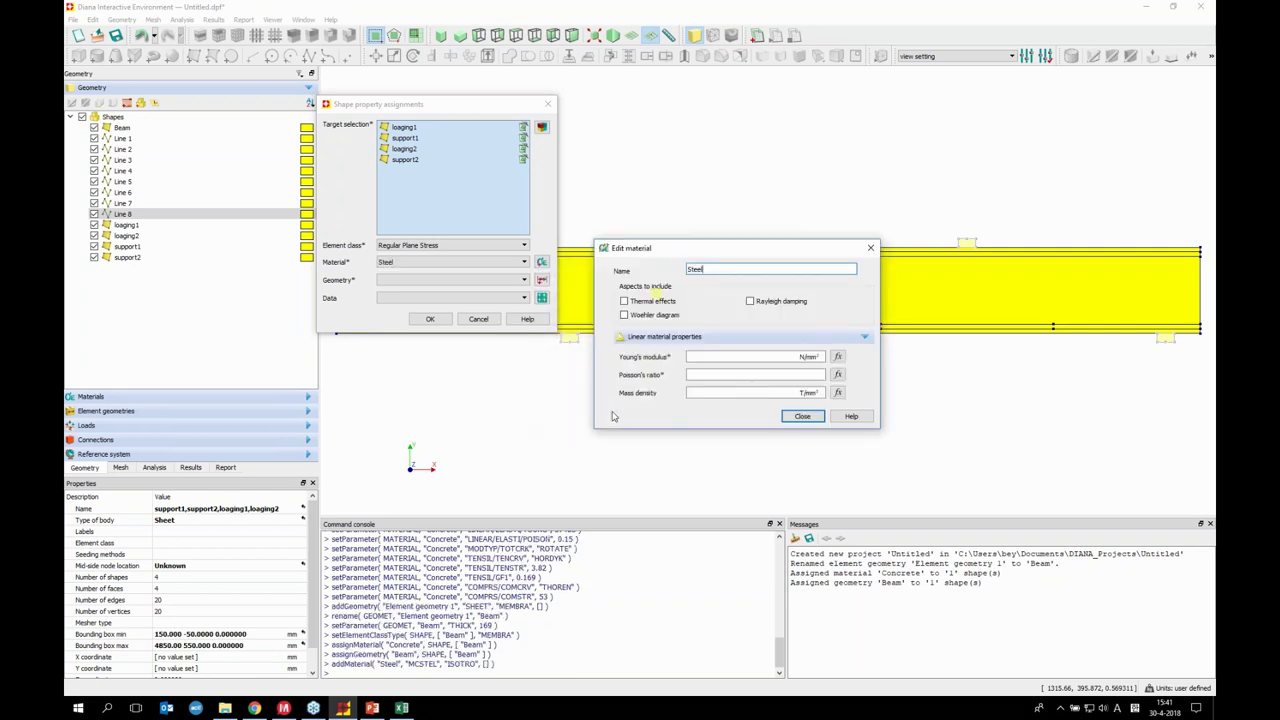
Set the Steel material's Young's modulus to 210000 N/mm² and its Poisson's ratio to 0.15
click(773, 356)
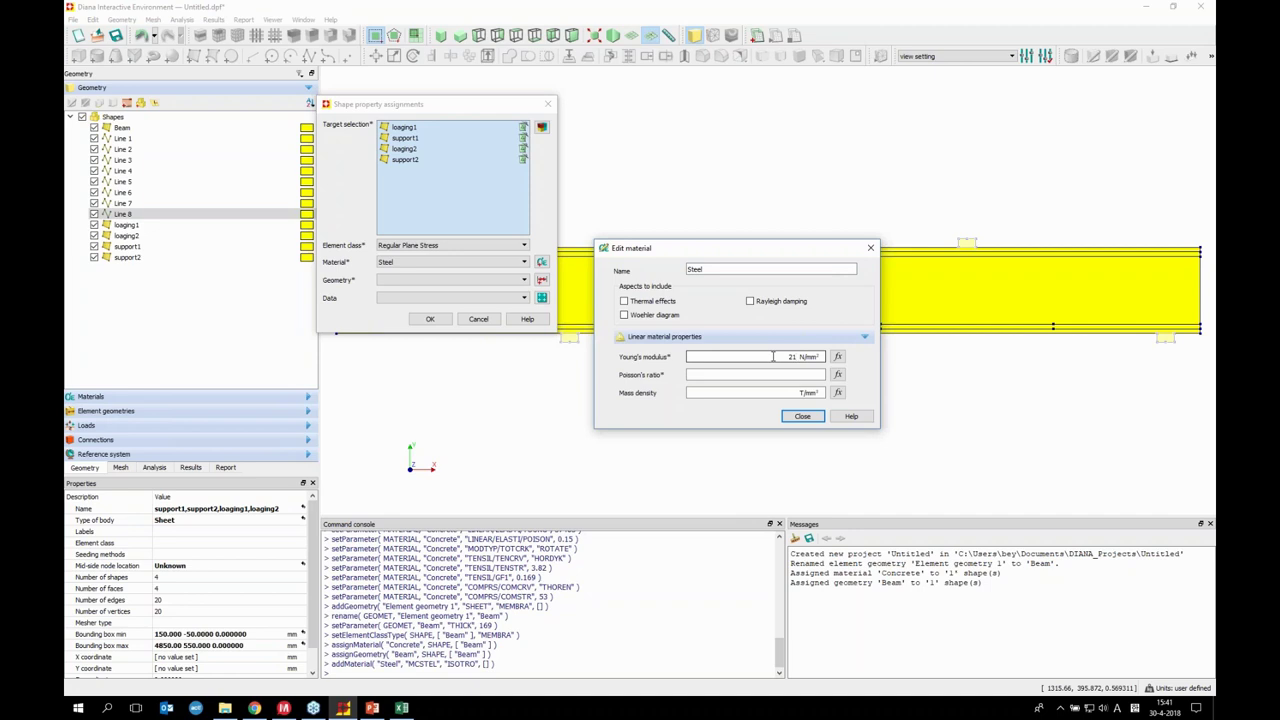
text(210000)
click(810, 374)
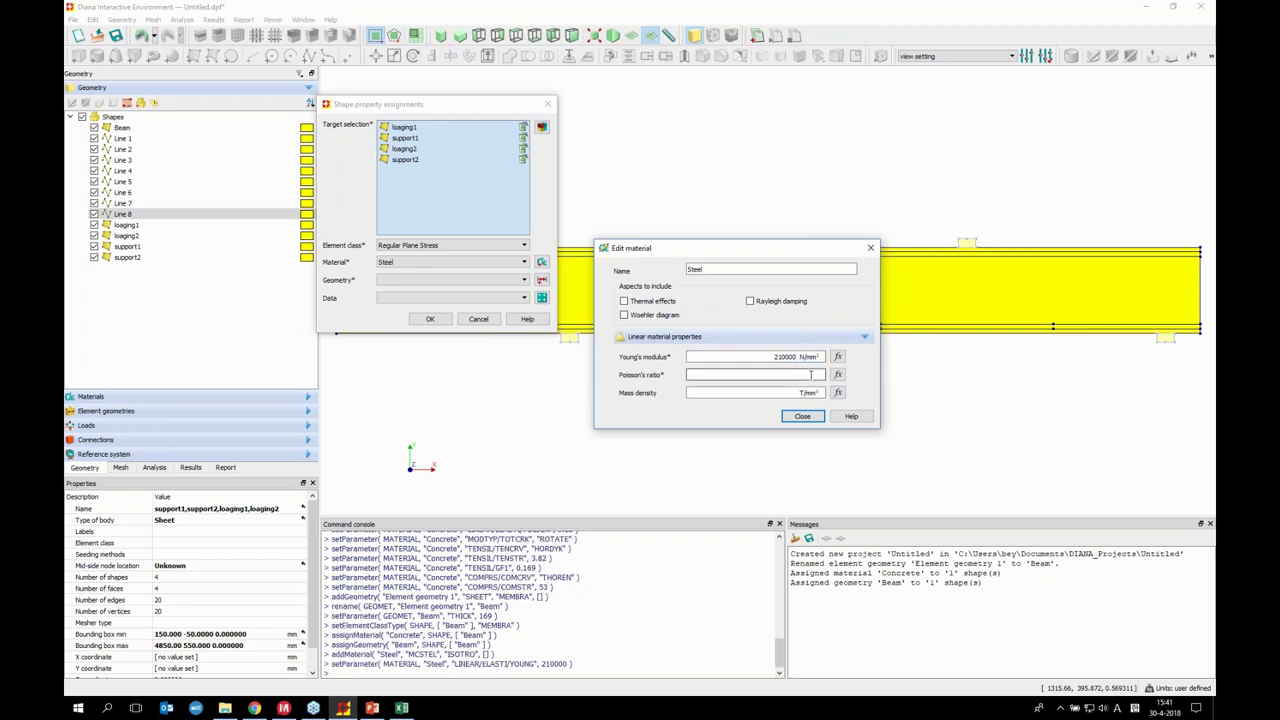
text(0.15)
key(Tab)
click(802, 420)
click(802, 420)
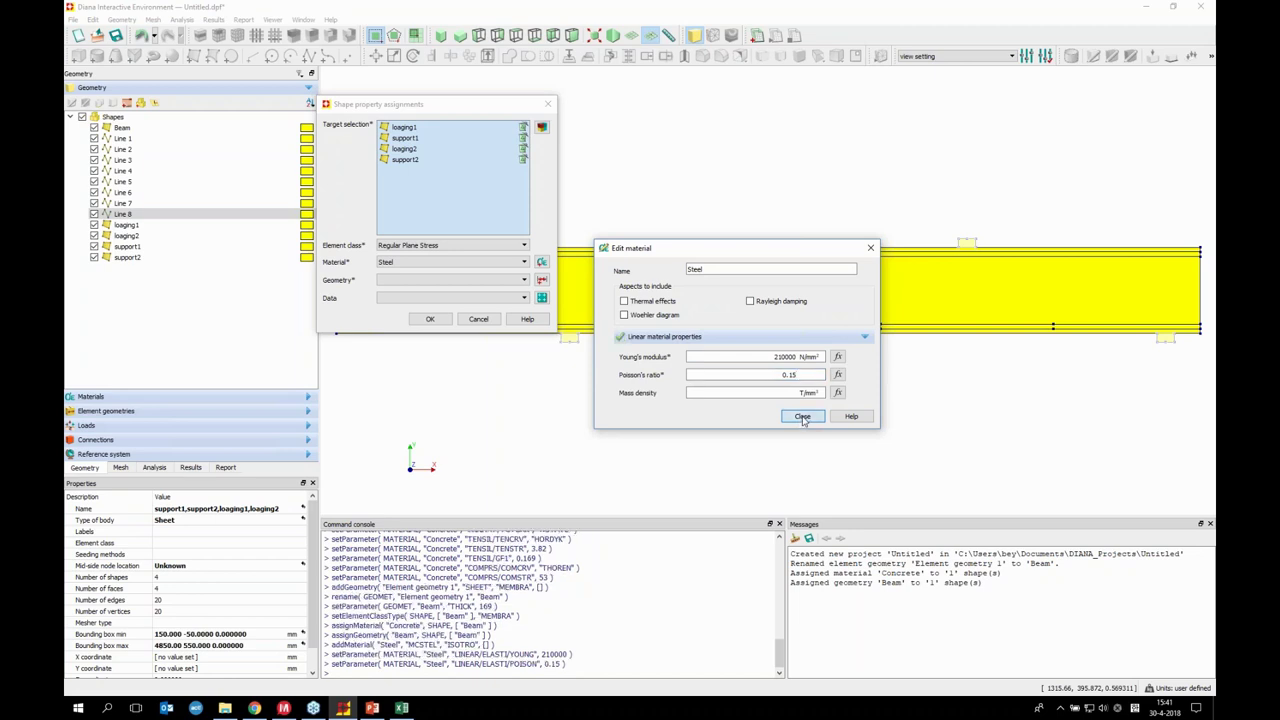
click(802, 417)
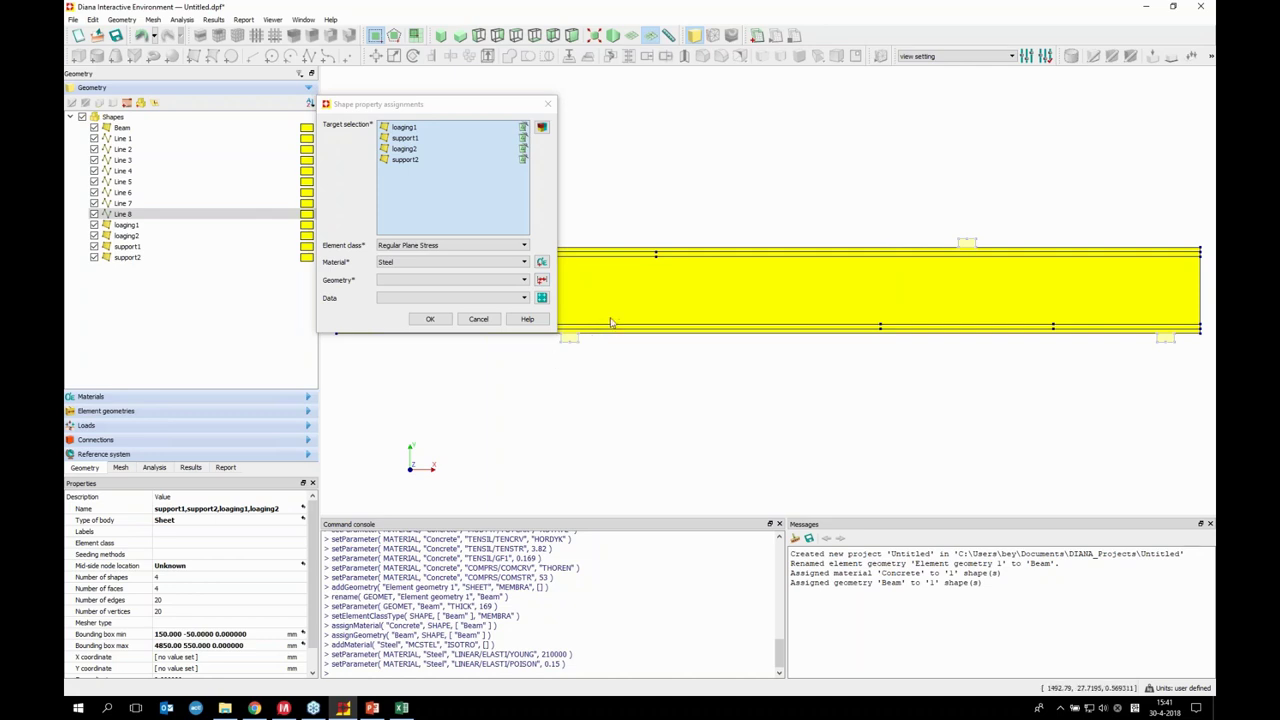
Assign the Steel material and the Beam element geometry to the four loading and support blocks
click(400, 280)
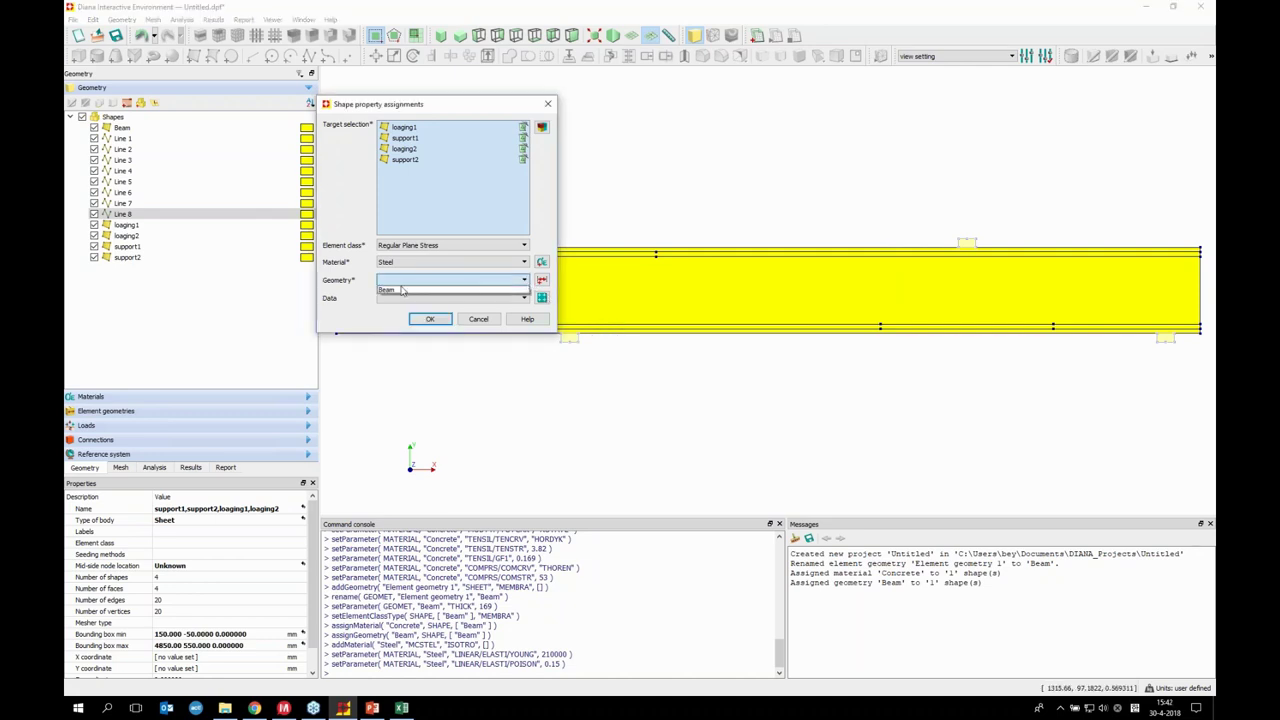
click(395, 291)
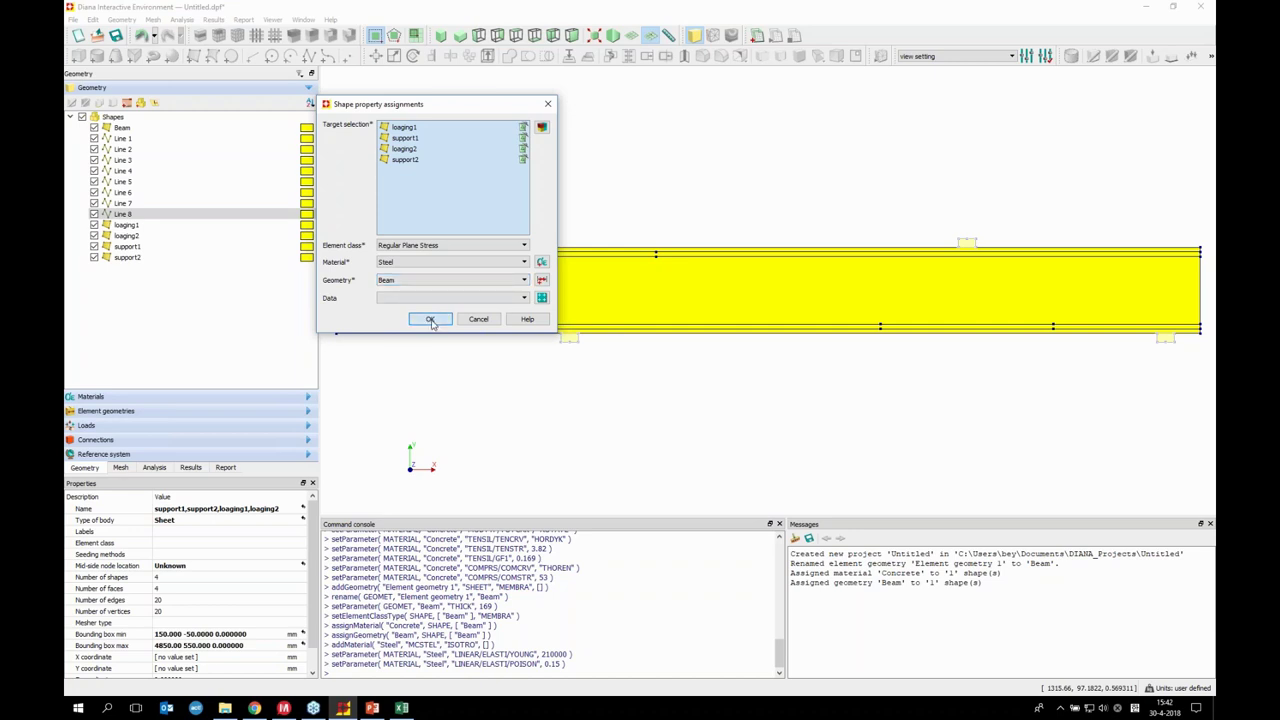
click(431, 320)
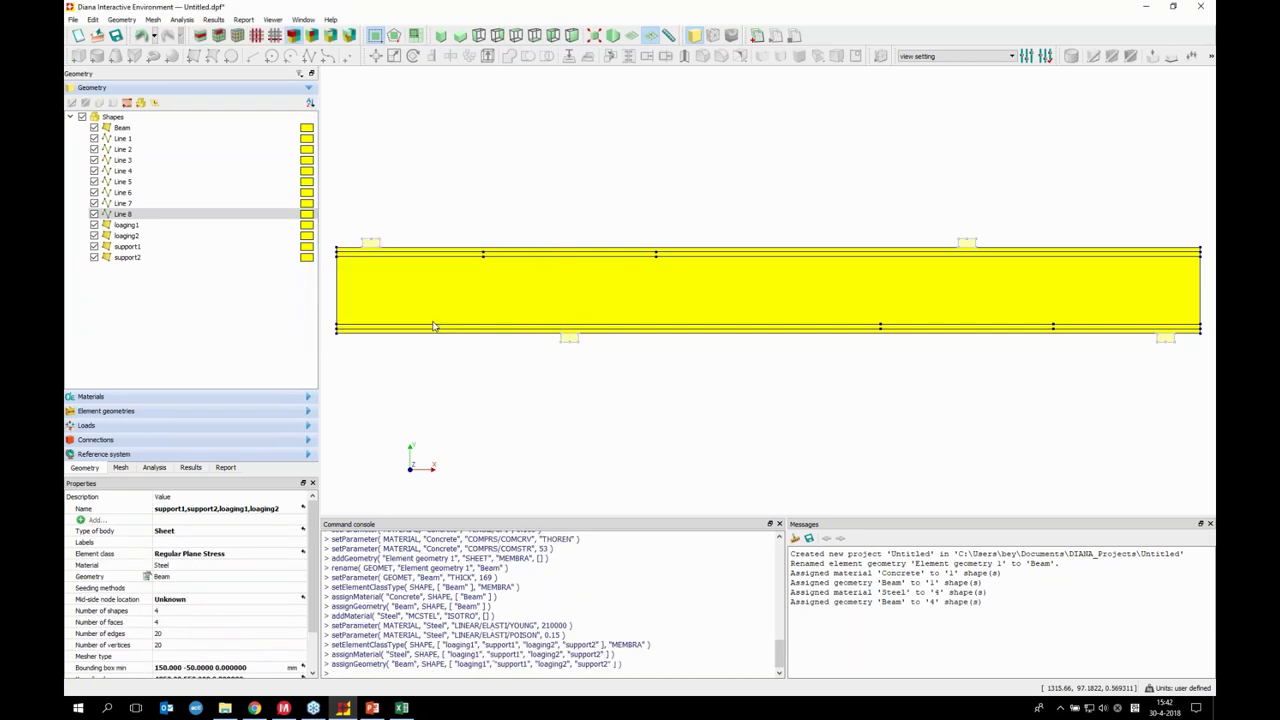
click(435, 181)
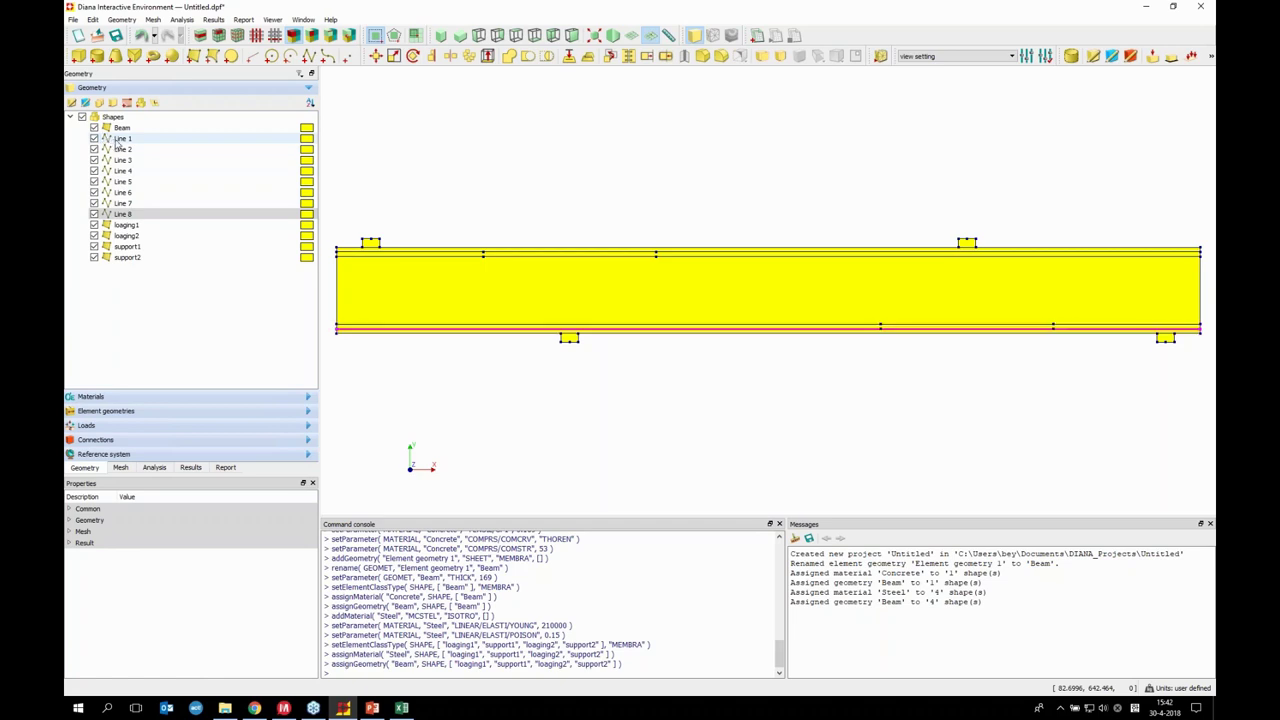
Start a reinforcement property assignment with Line 1 through Line 8 as the target shapes
click(1113, 58)
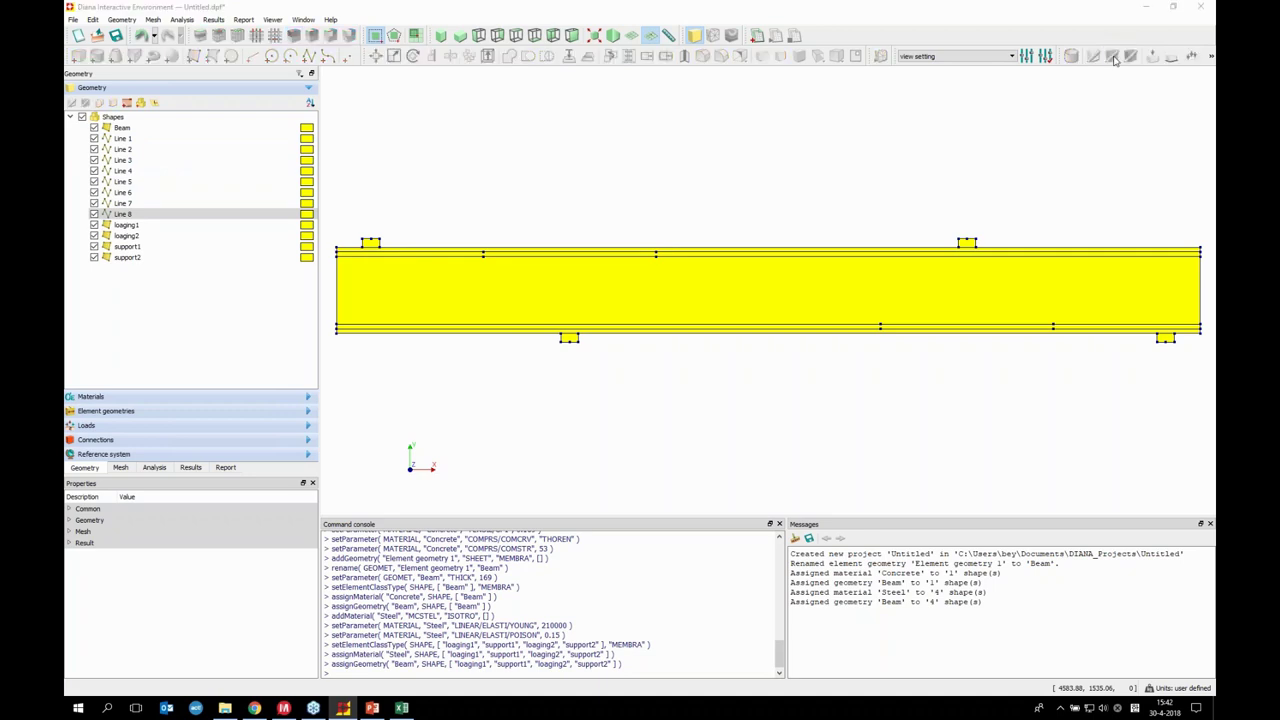
click(270, 215)
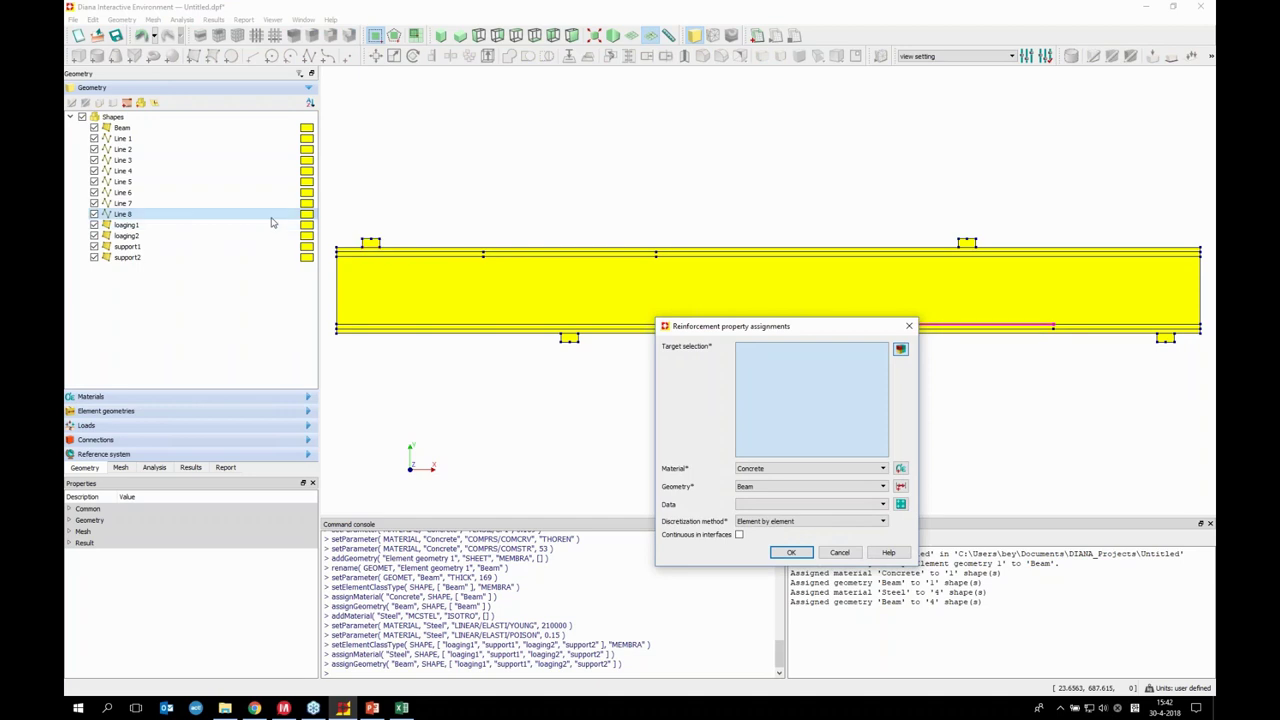
click(124, 138)
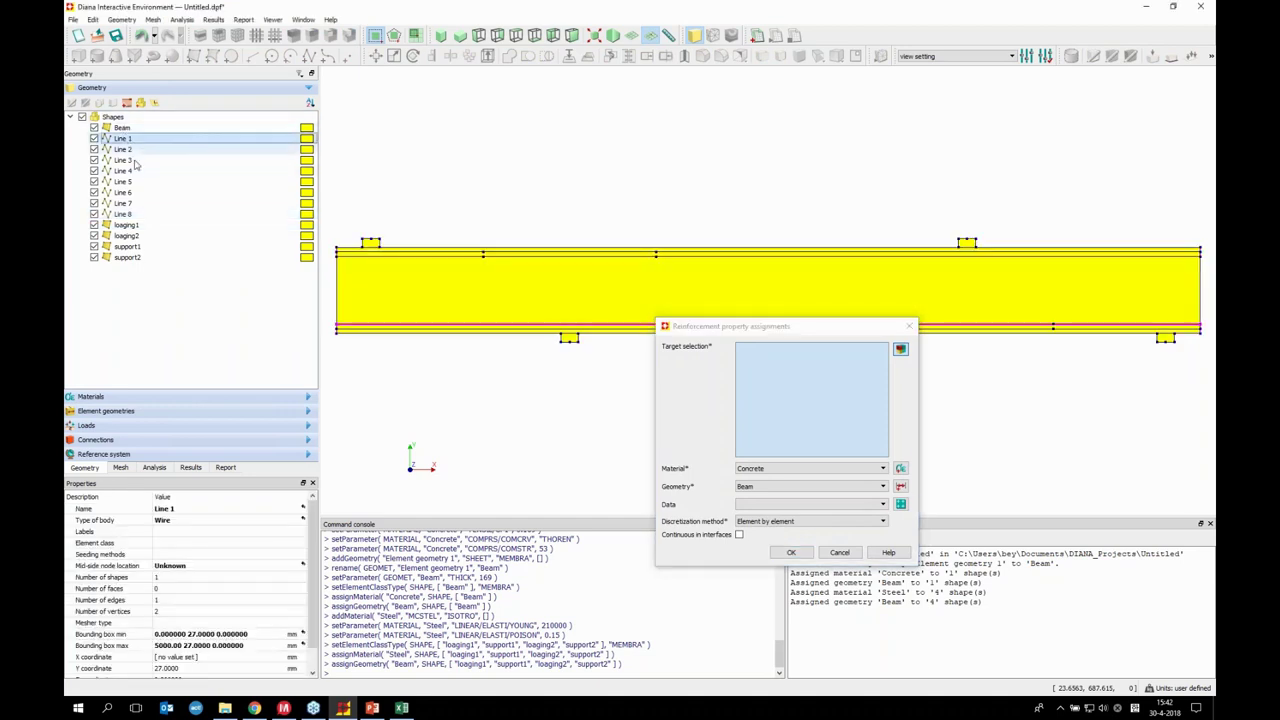
shift+click(124, 214)
right_click(128, 174)
click(160, 185)
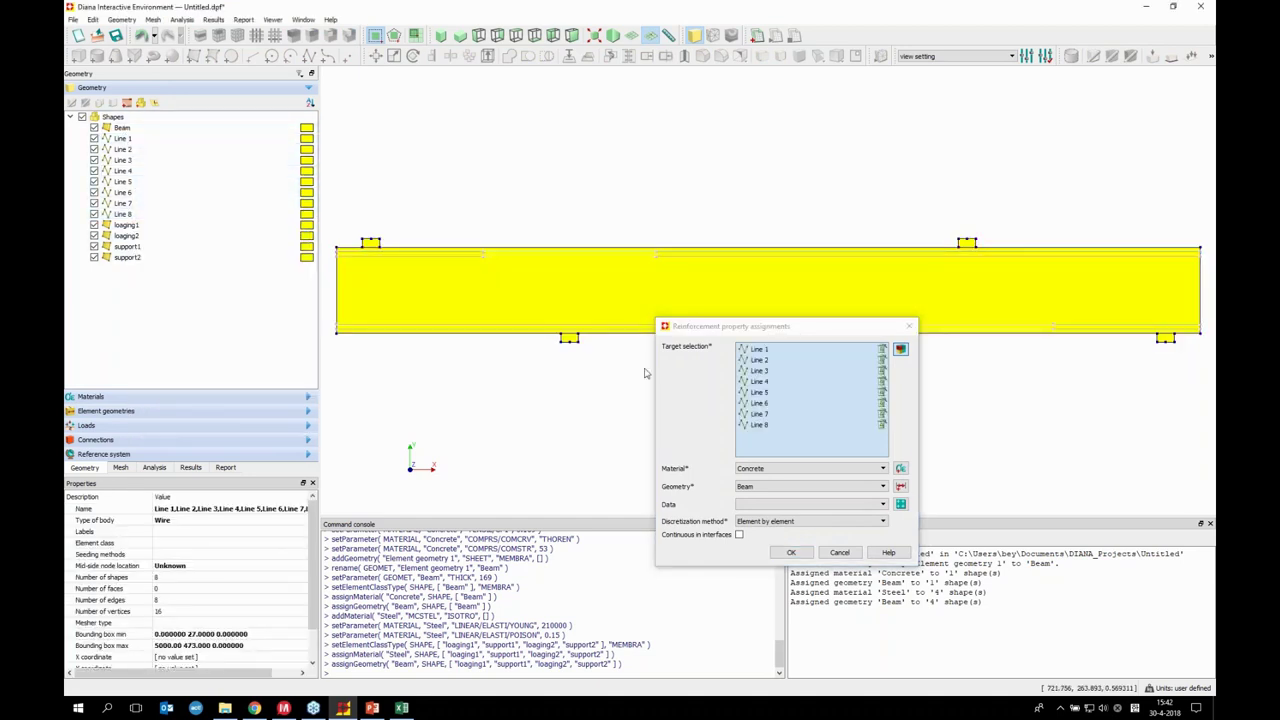
Add a new material named rebar with the Reinforcements and pile foundations class and the Linear elasticity model
click(901, 477)
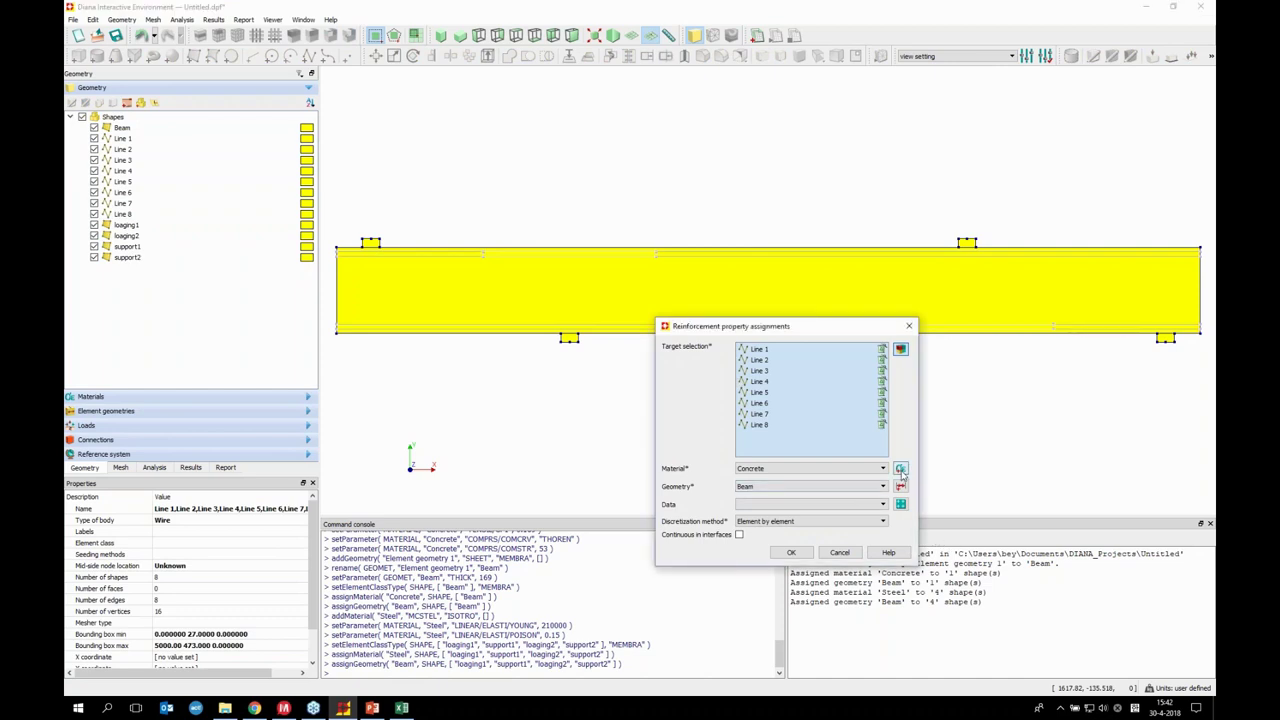
click(900, 469)
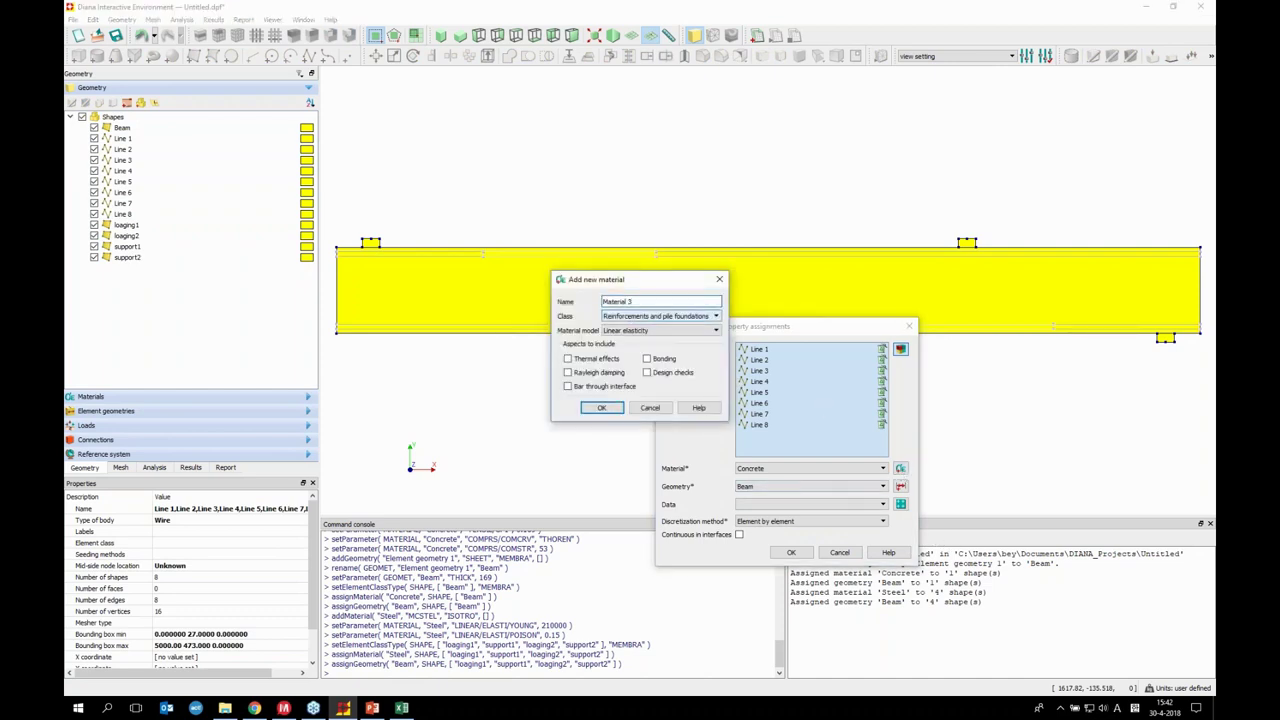
key(ctrl+a)
text(reb)
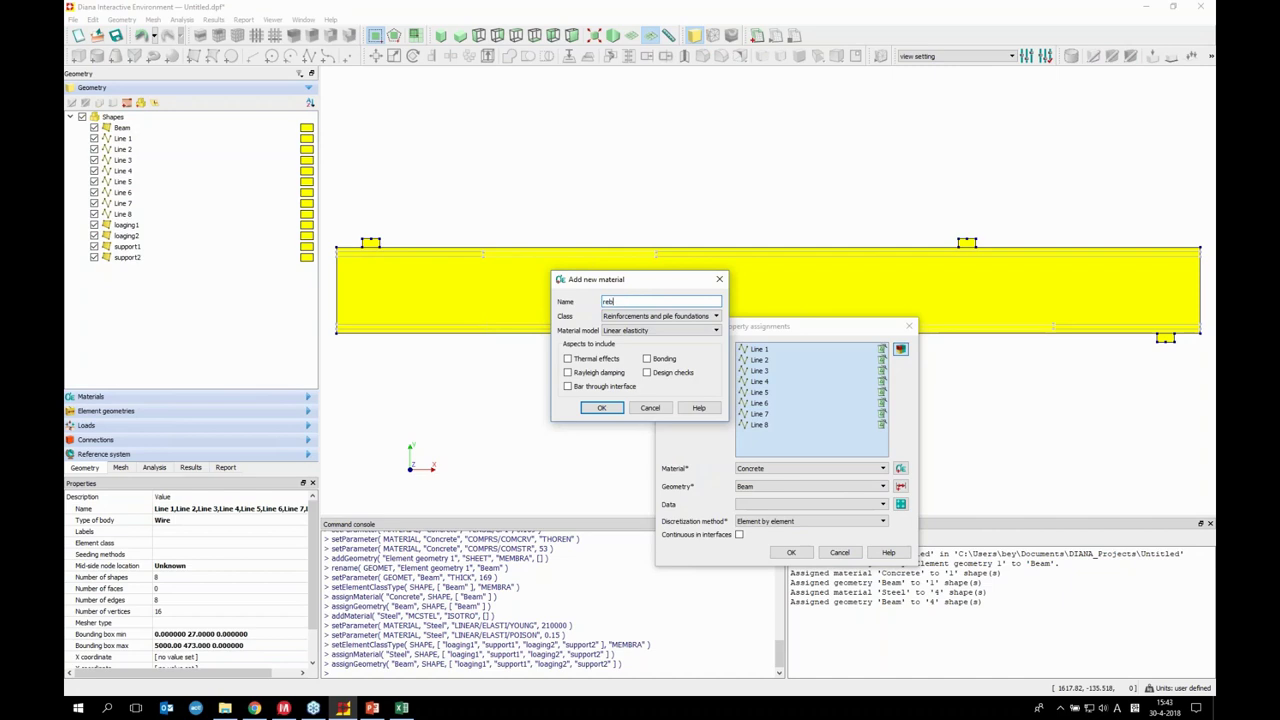
text(ar)
click(601, 408)
Set the rebar material's Young's modulus to 210000 N/mm²
click(784, 370)
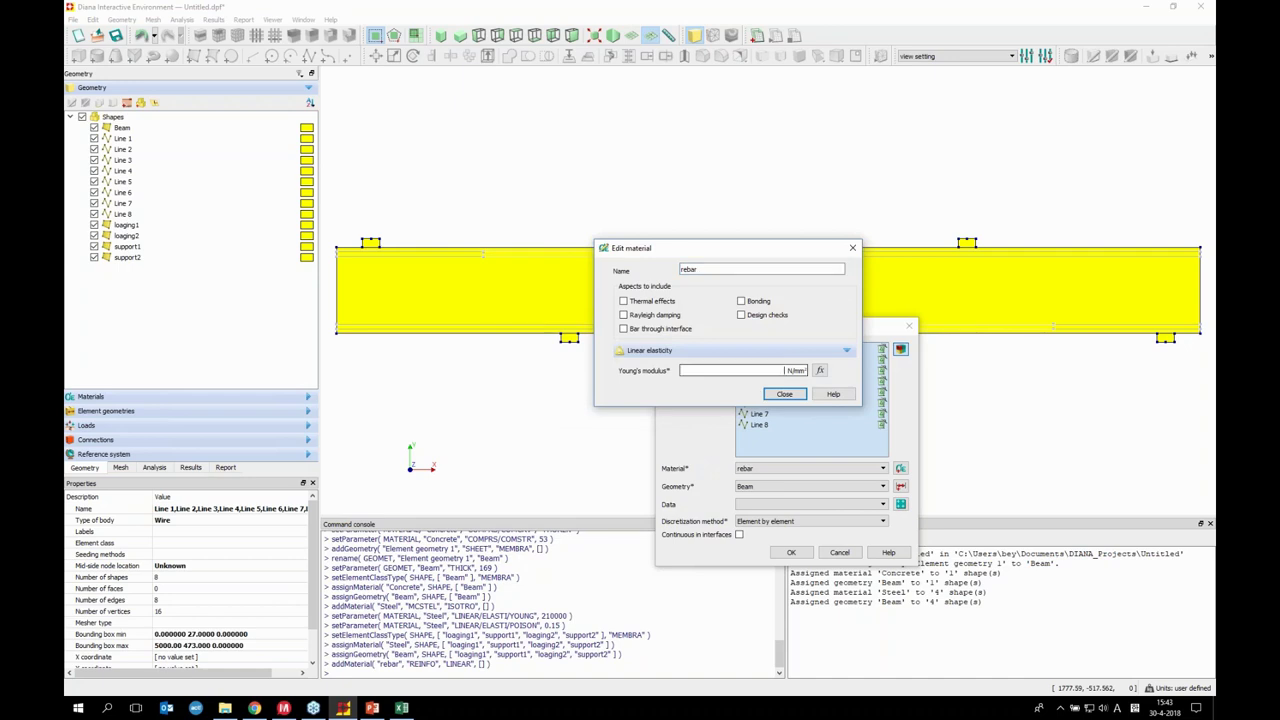
text(210000)
key(Tab)
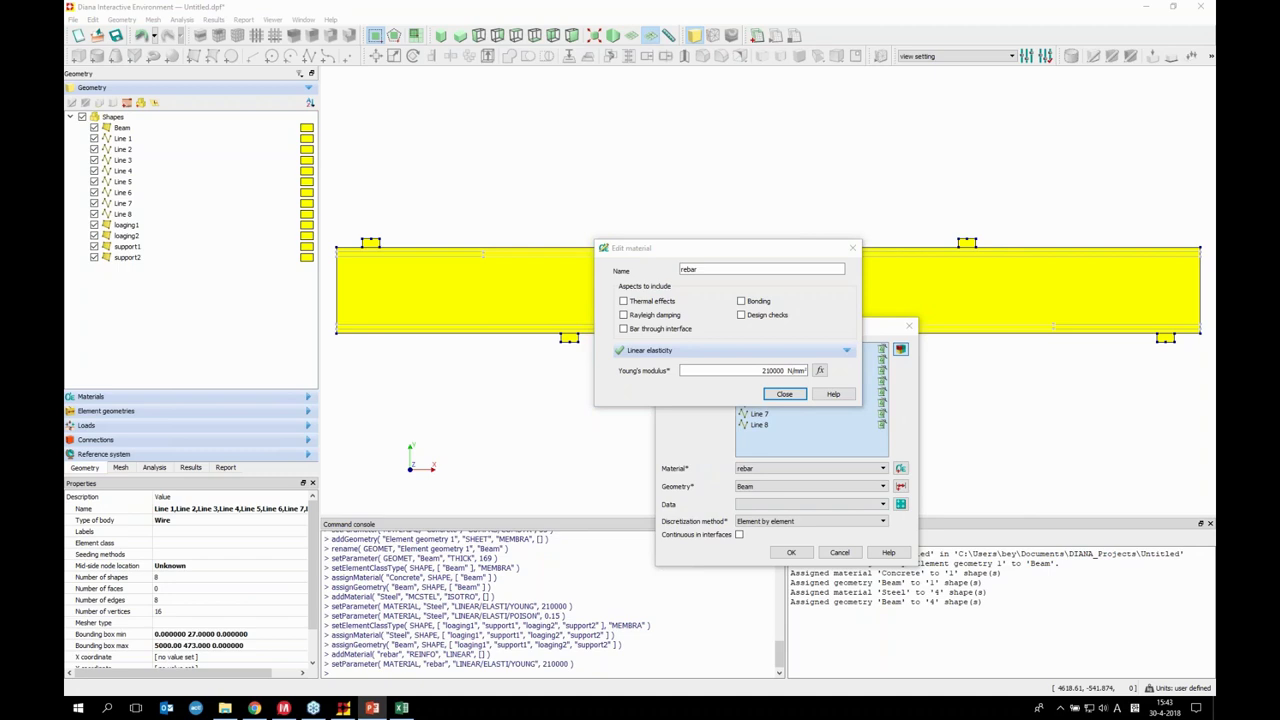
click(785, 395)
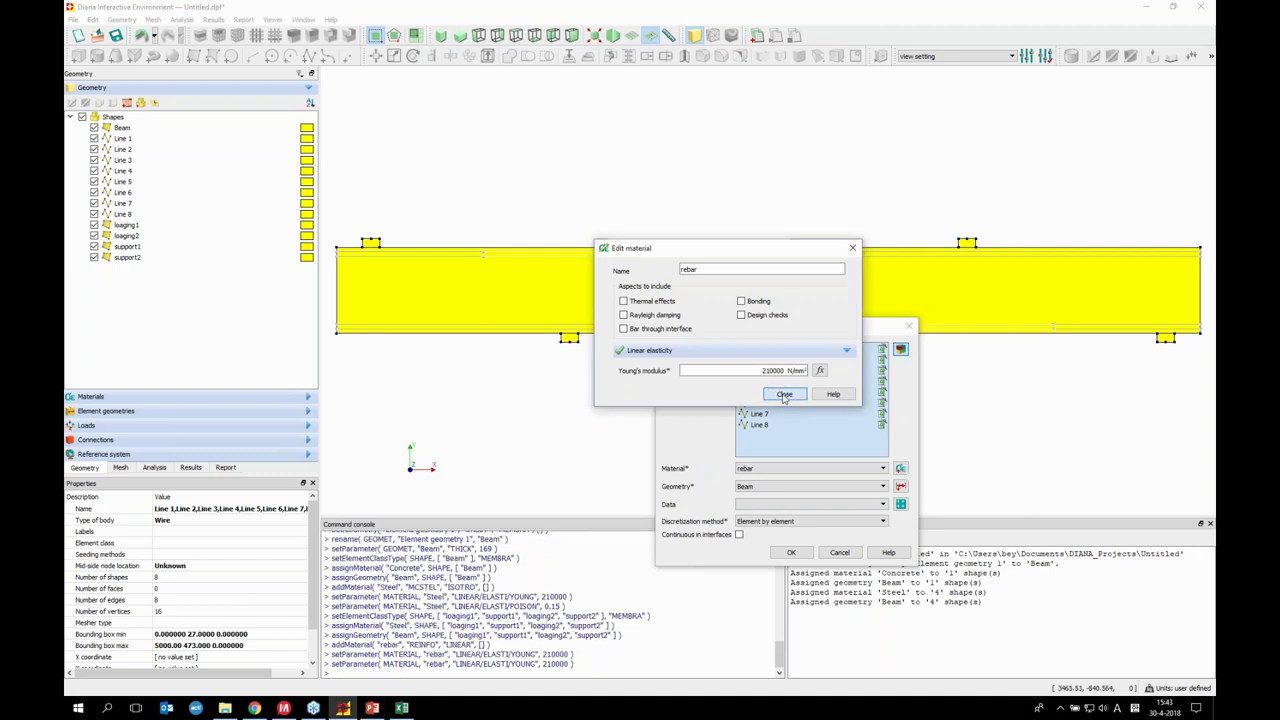
click(785, 395)
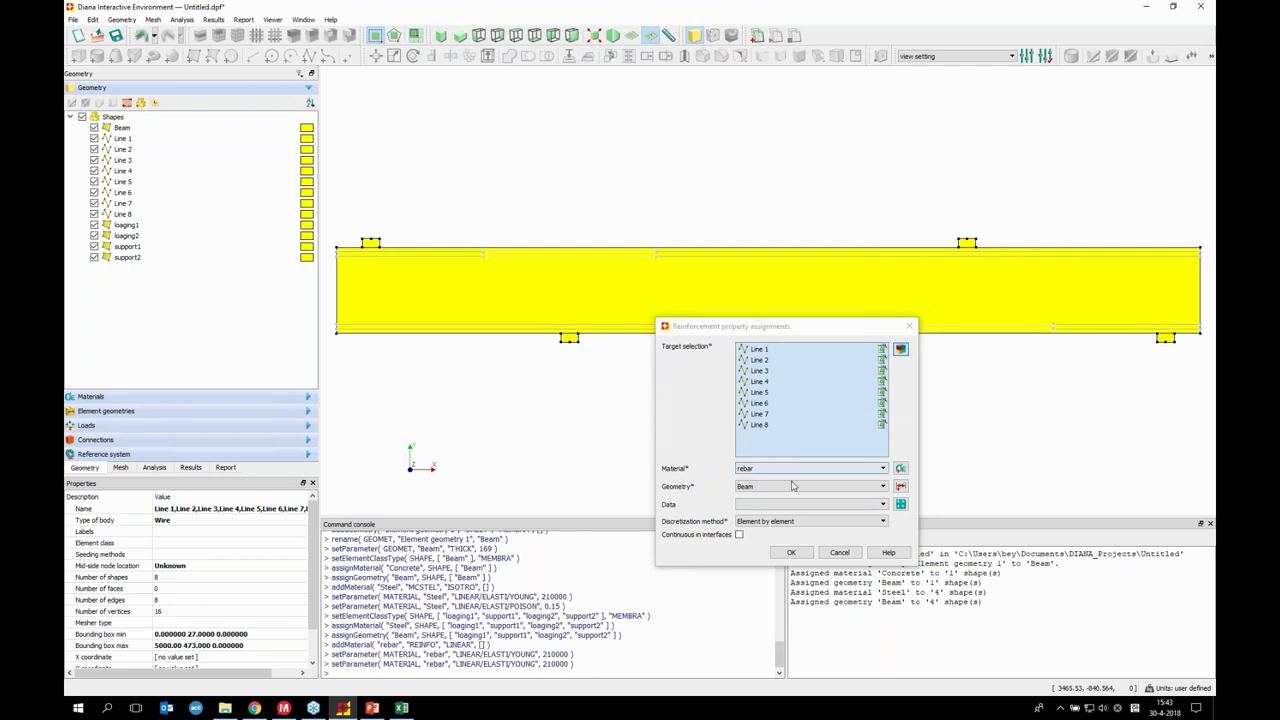
Create an embedded reinforcement geometry named rebar with a 400 mm² bar cross-section area and assign it with the rebar material to the eight lines
click(901, 487)
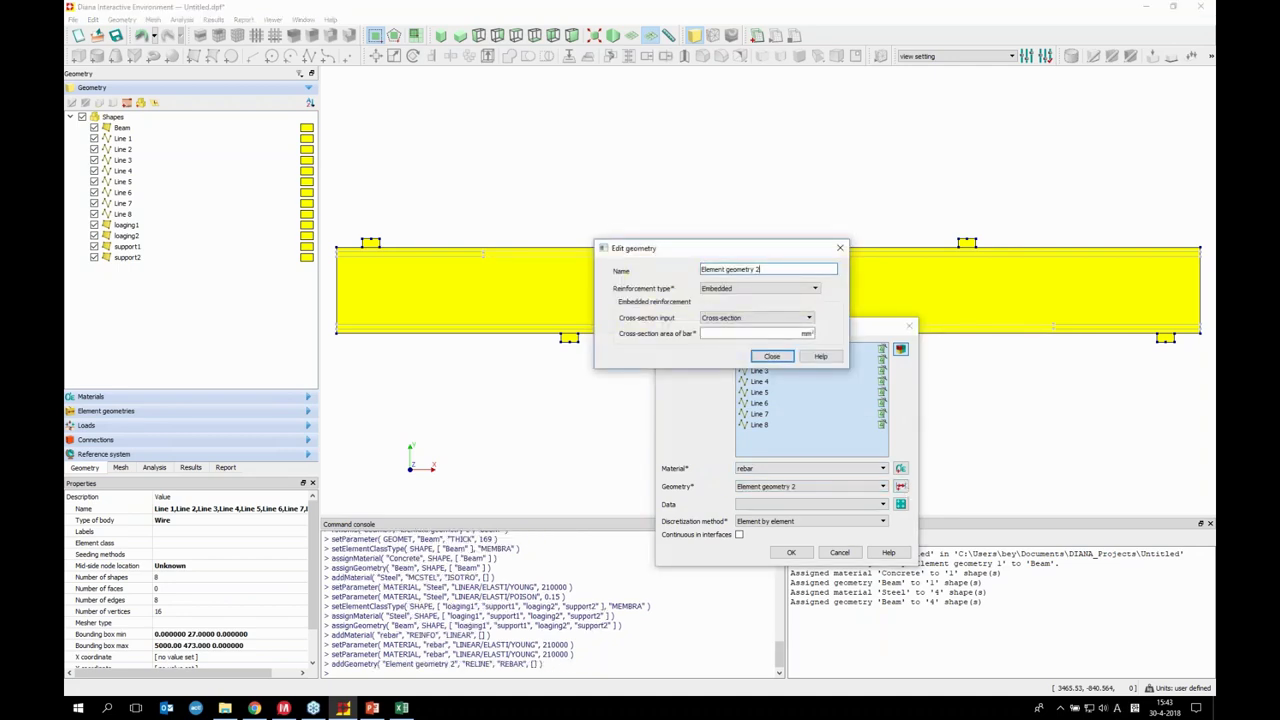
key(ctrl+a)
text(reb)
key(alt+Tab)
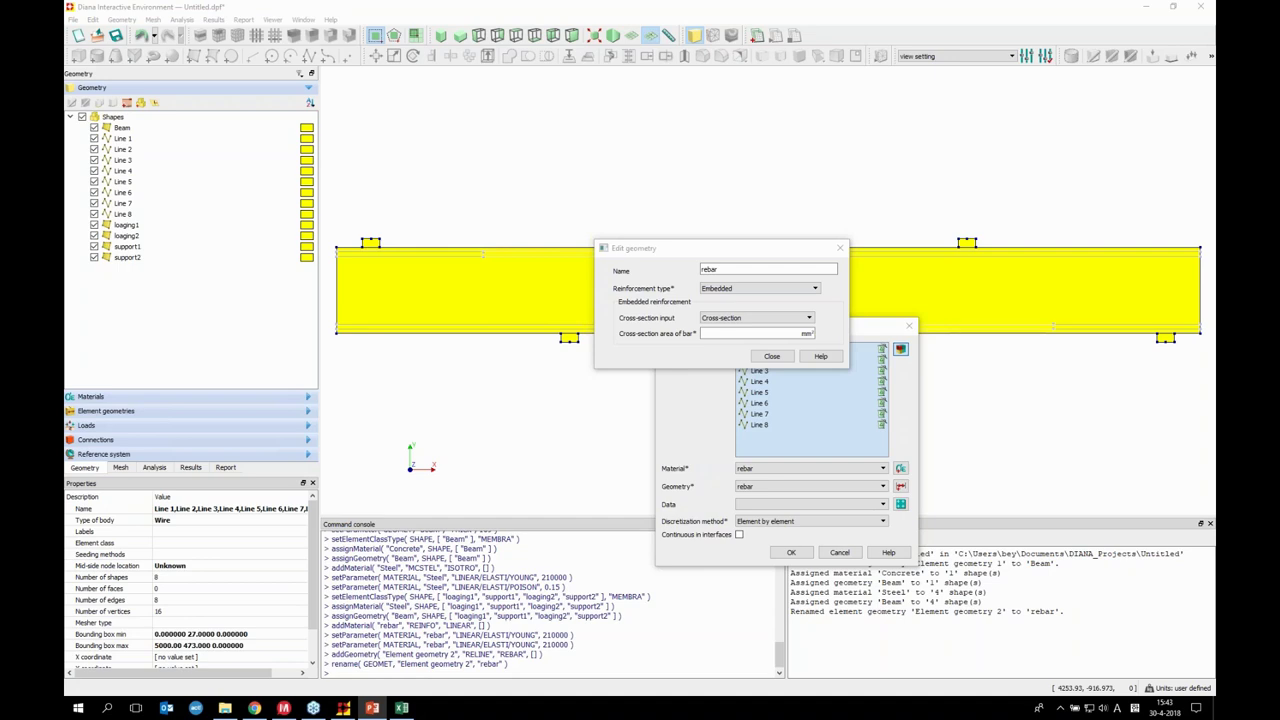
click(775, 333)
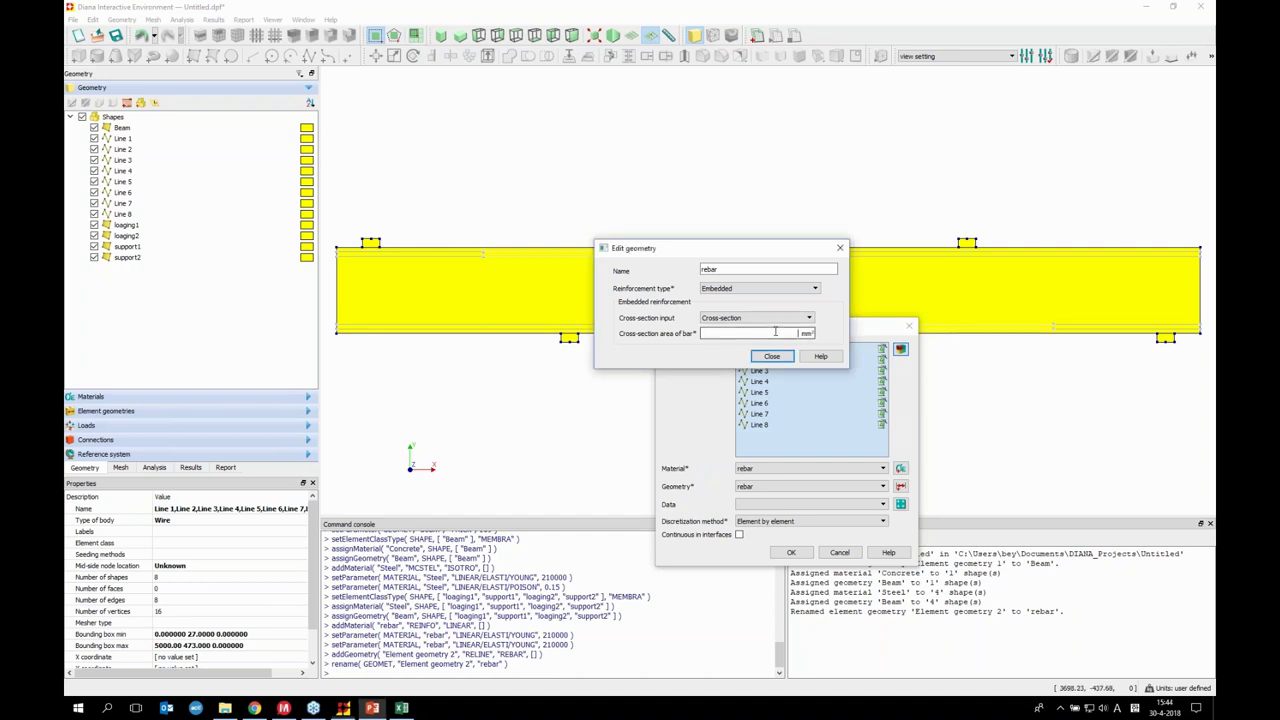
text(400)
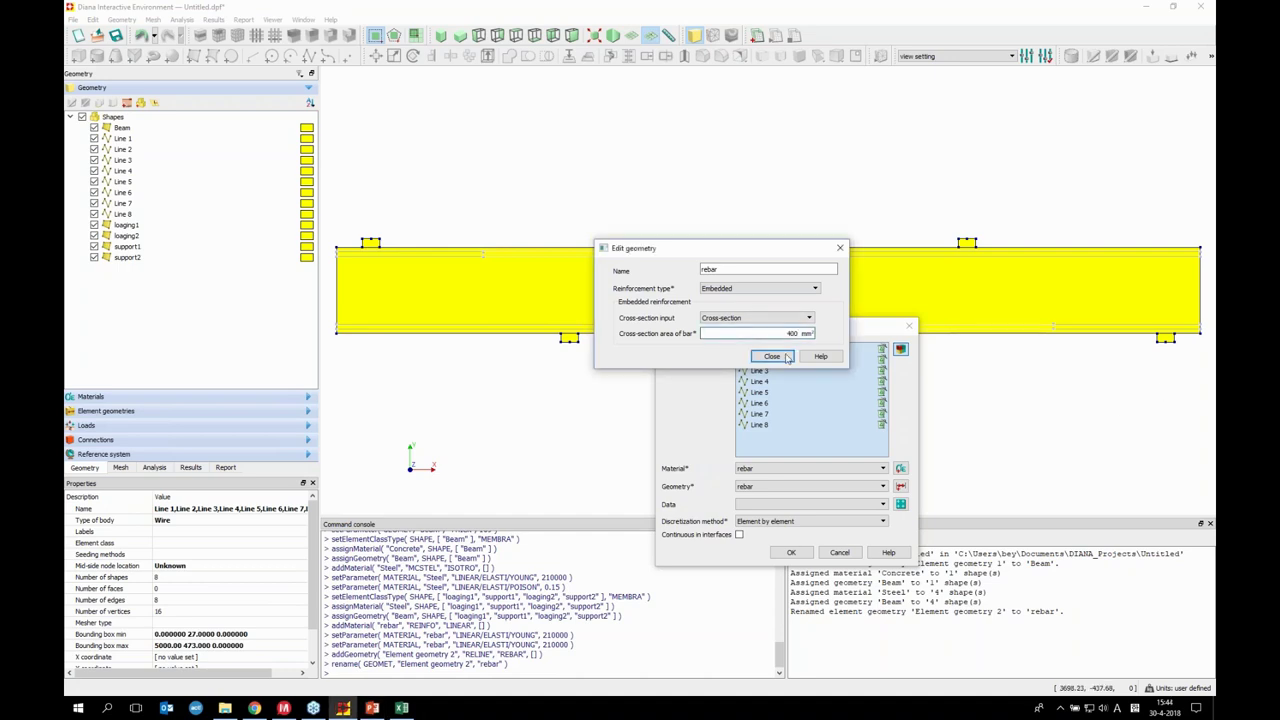
click(784, 357)
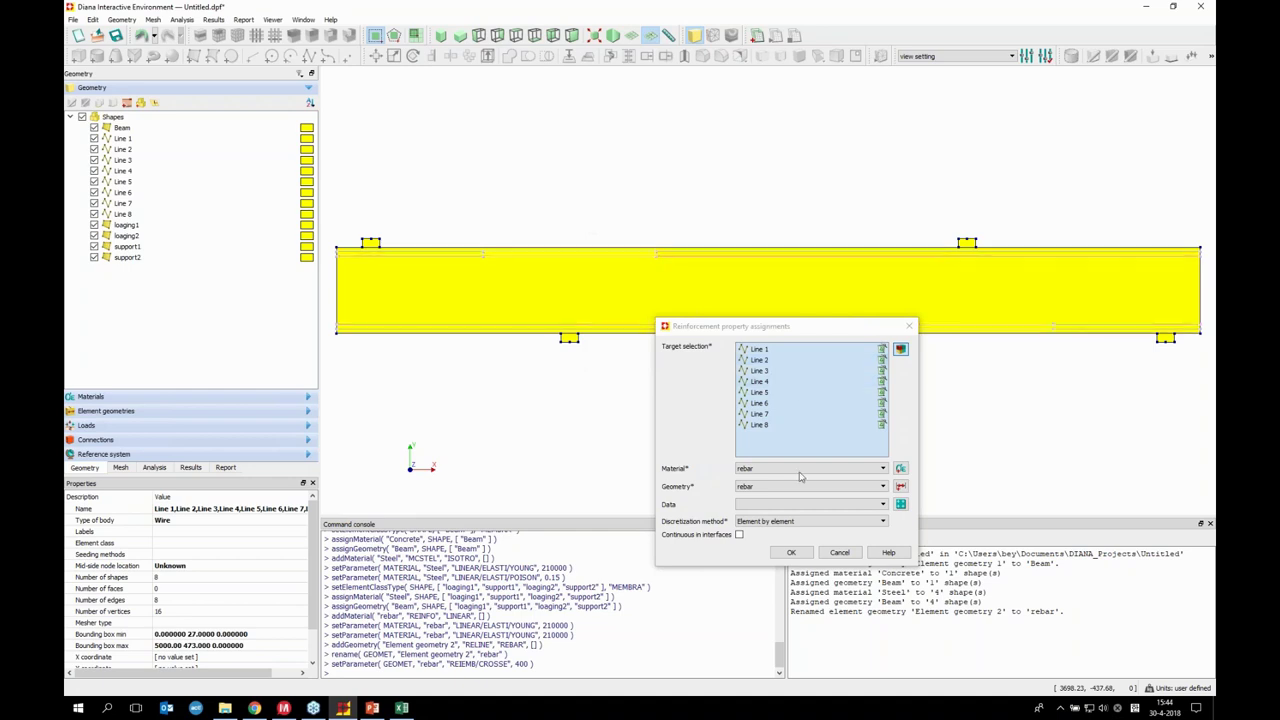
click(789, 553)
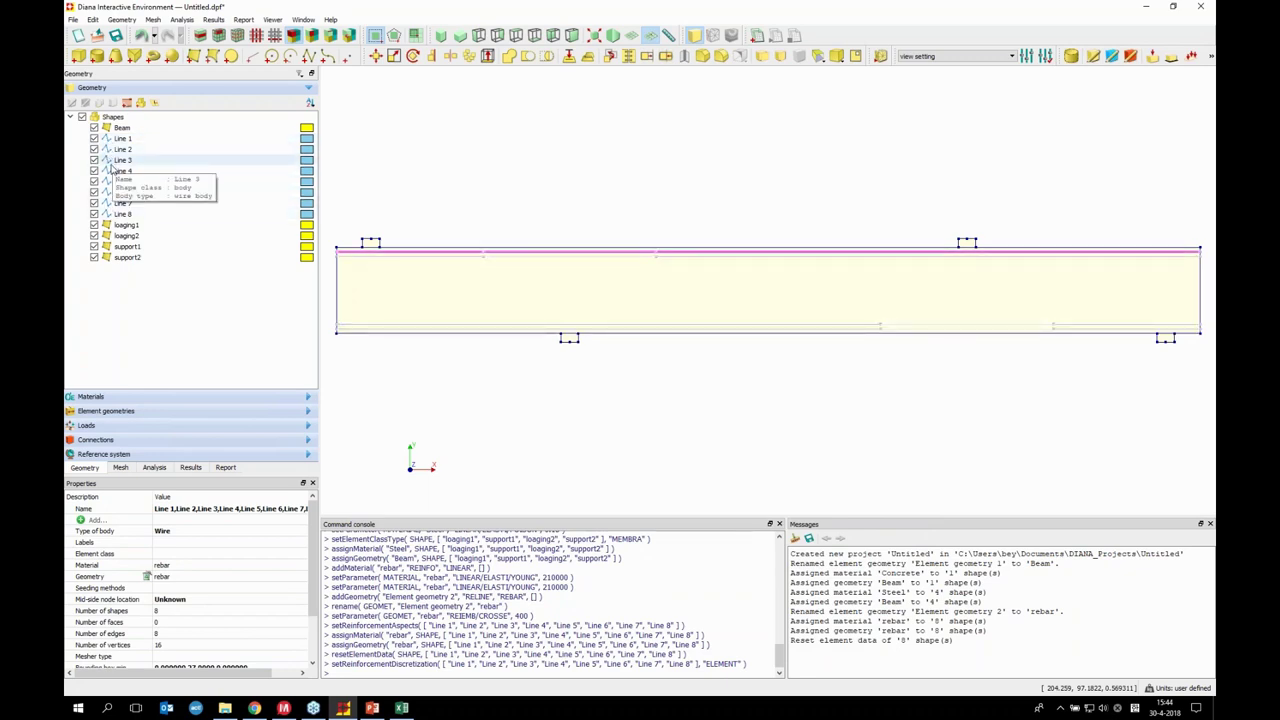
Review the properties of the Concrete, rebar and Steel materials, and clear the shape selection
click(140, 396)
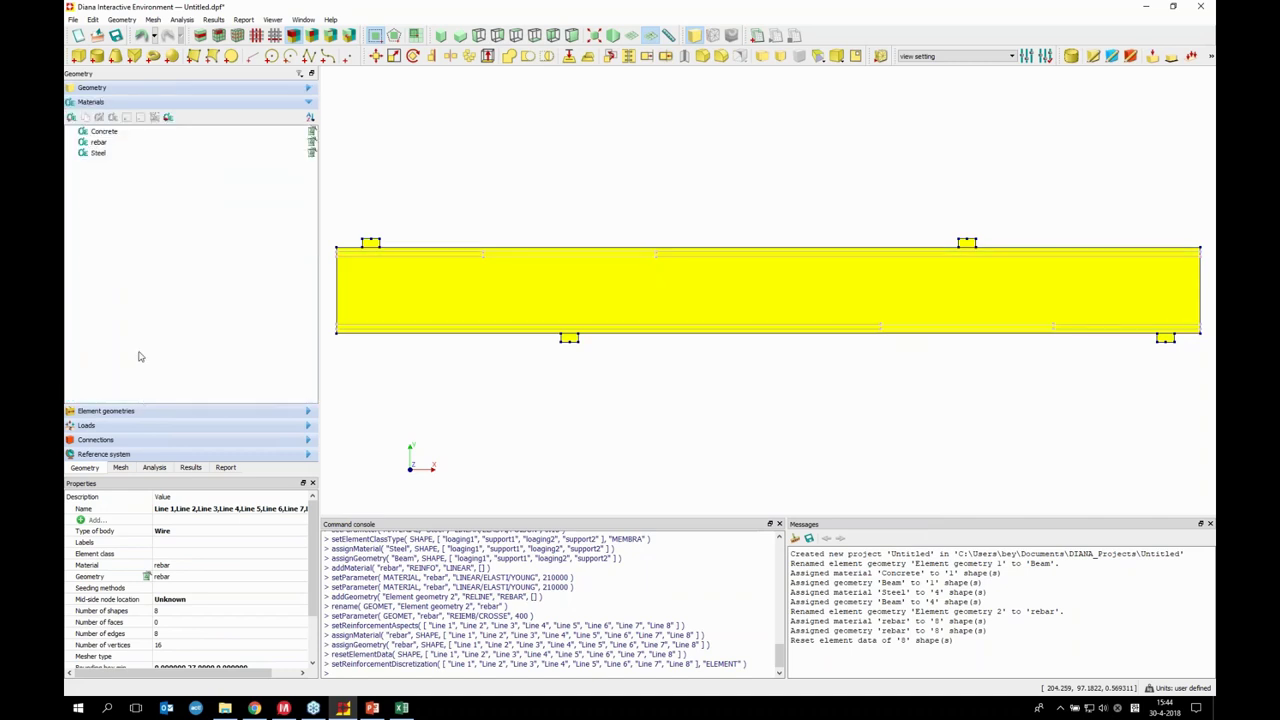
click(99, 134)
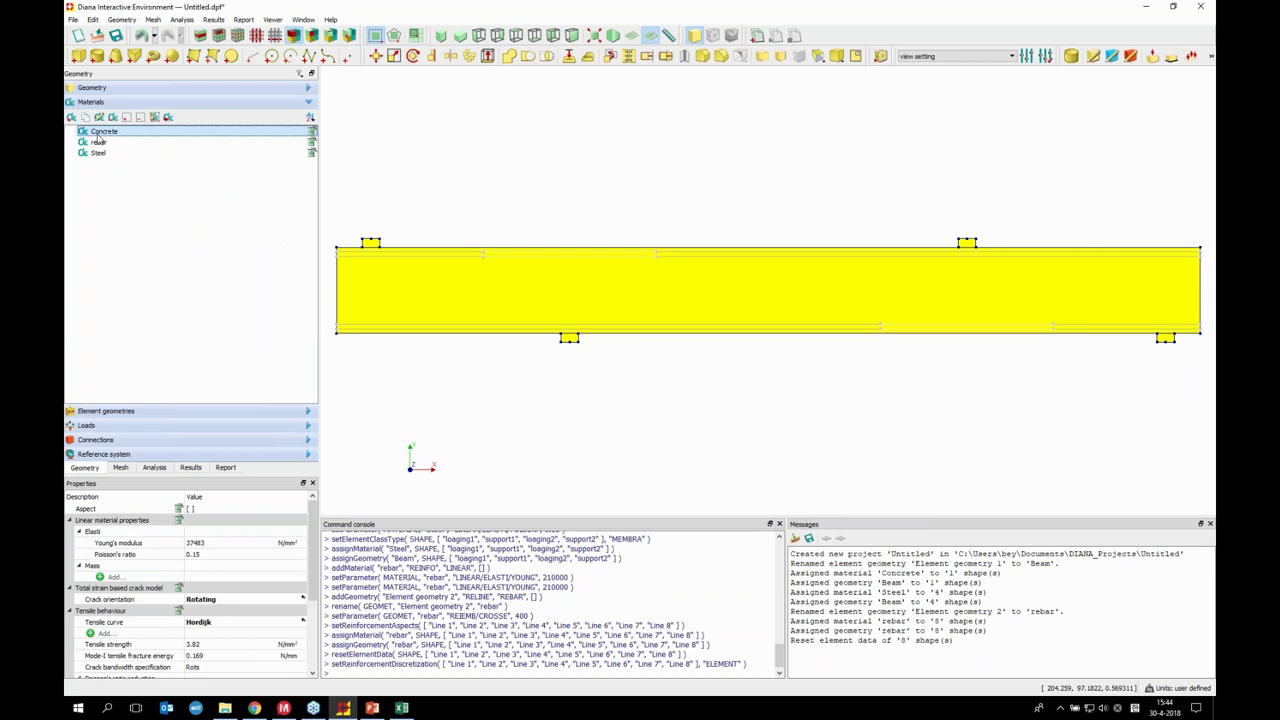
scroll(242, 590, down, 2)
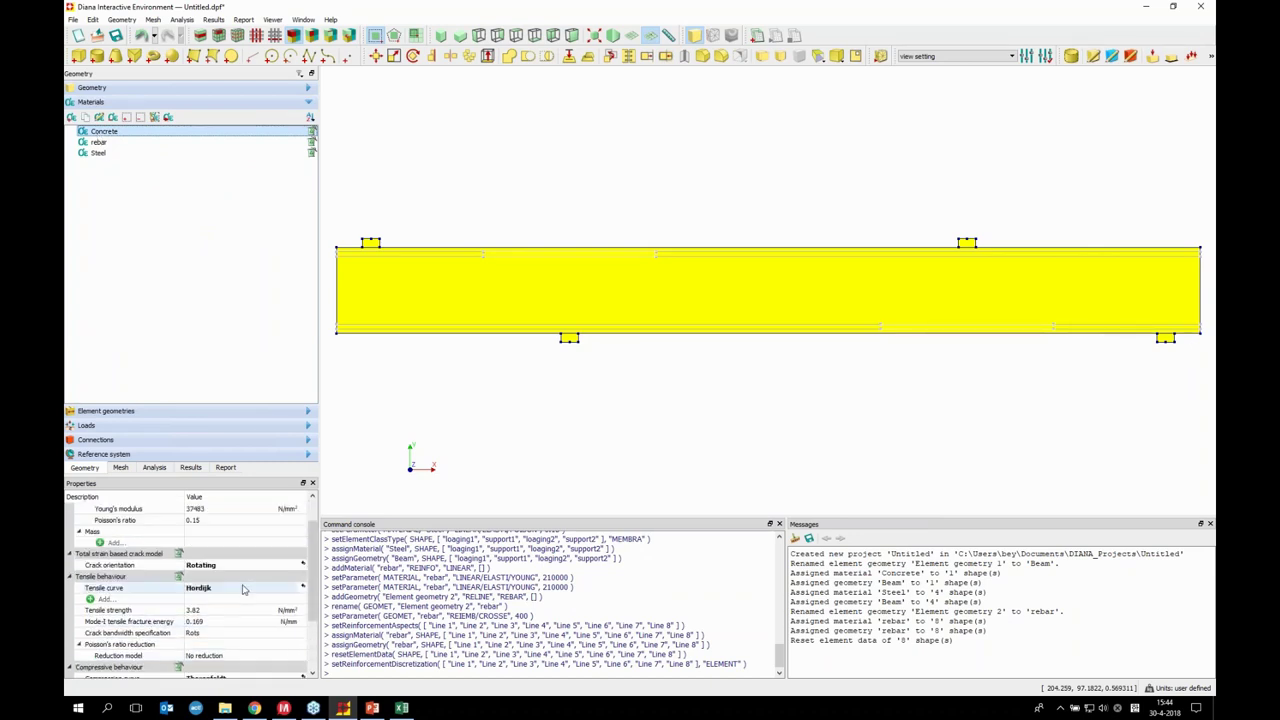
scroll(242, 590, up, 3)
click(99, 143)
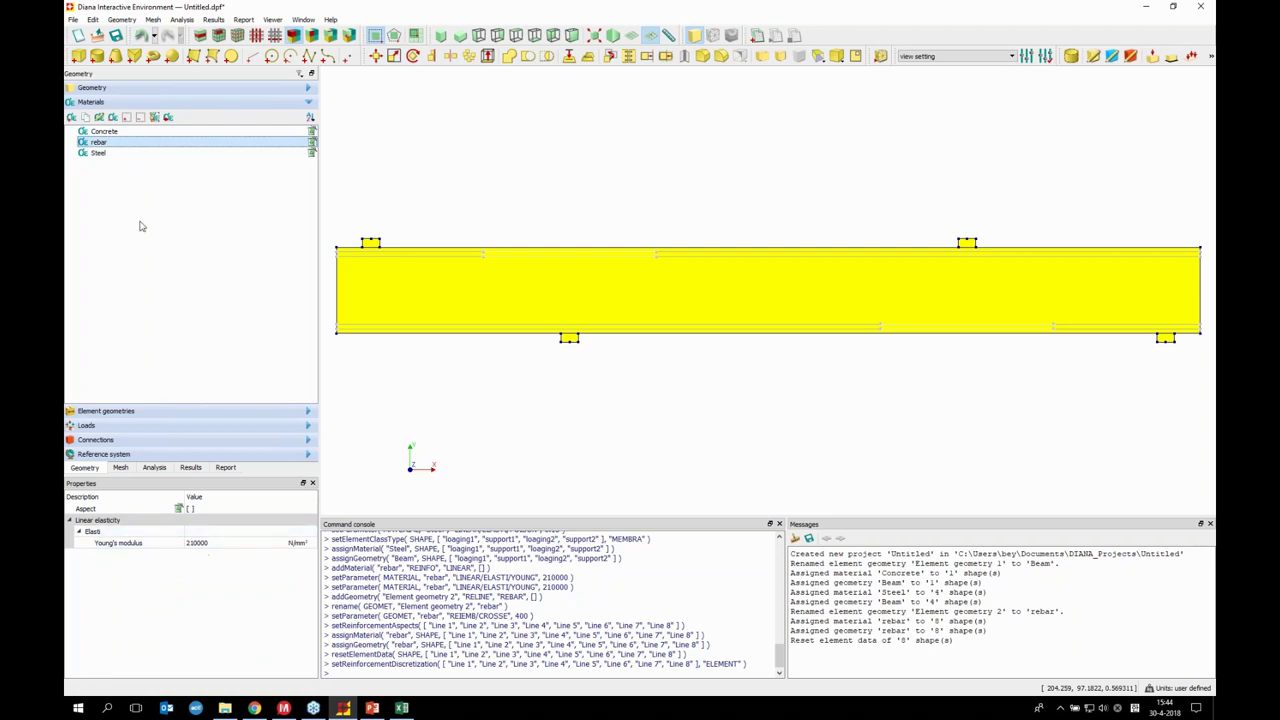
click(96, 154)
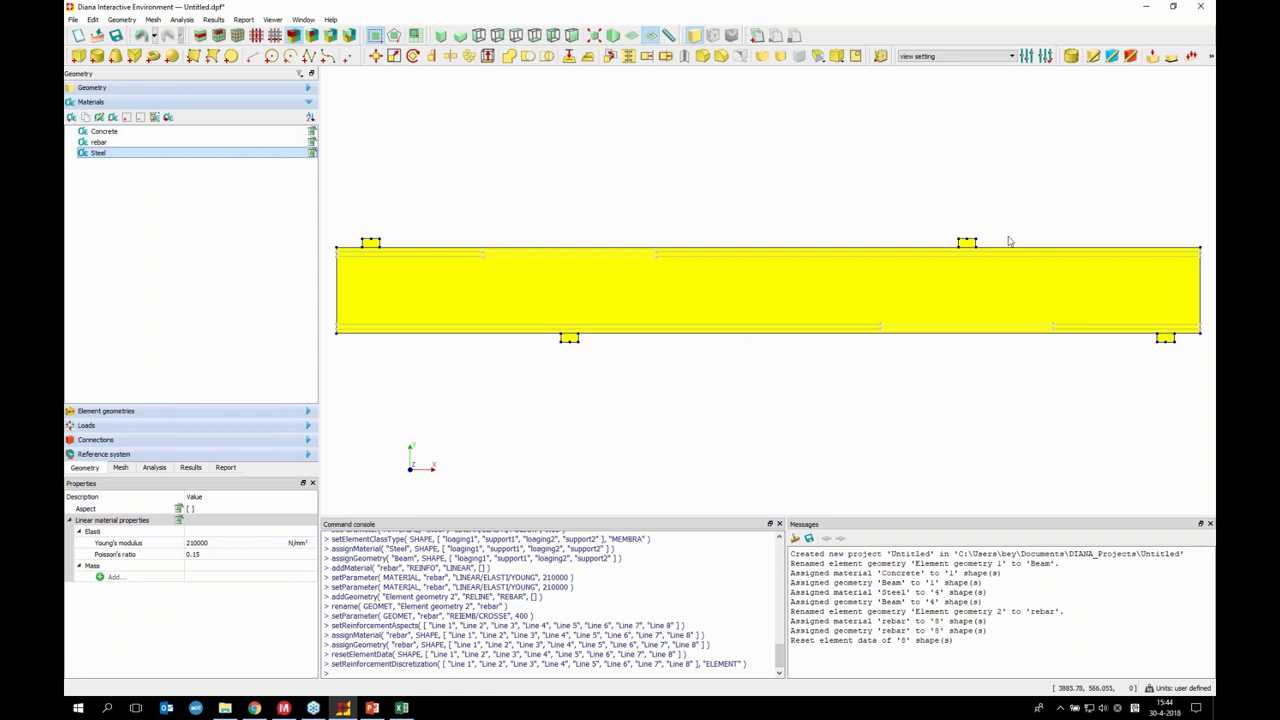
click(987, 208)
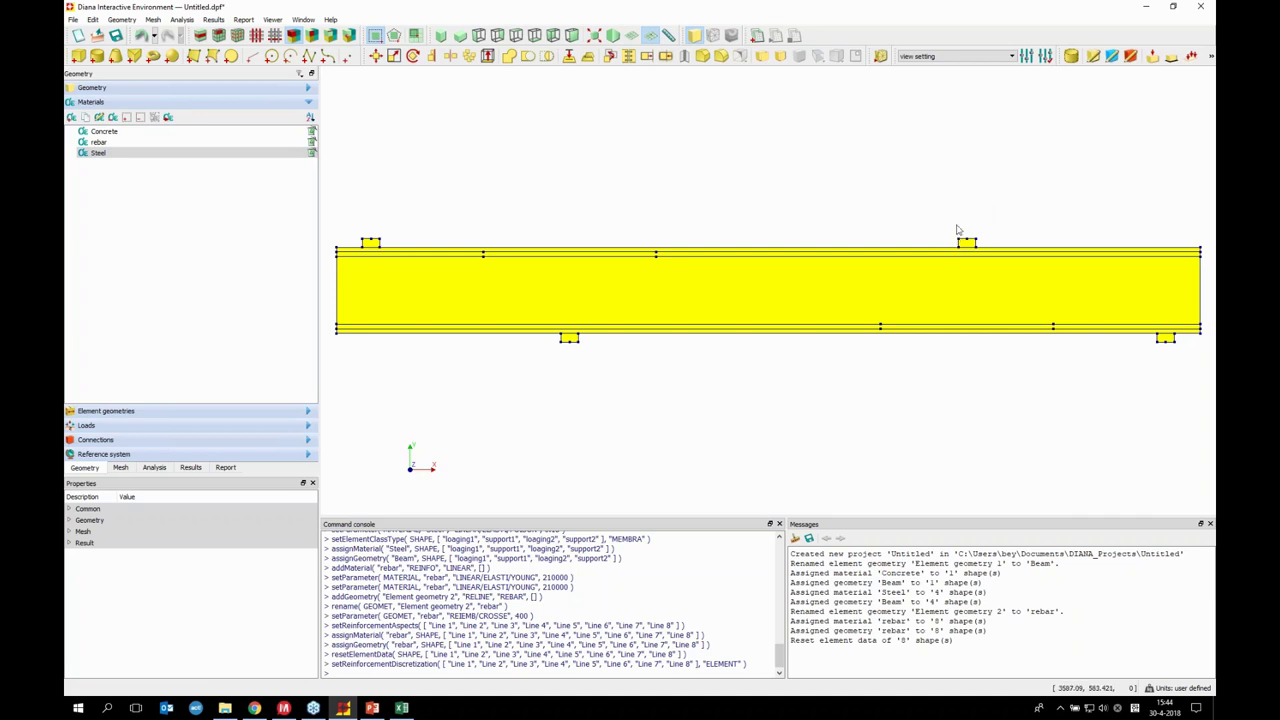
Start a point support named BC1 in a new support set named BC, with Vertex as the target type
click(1172, 57)
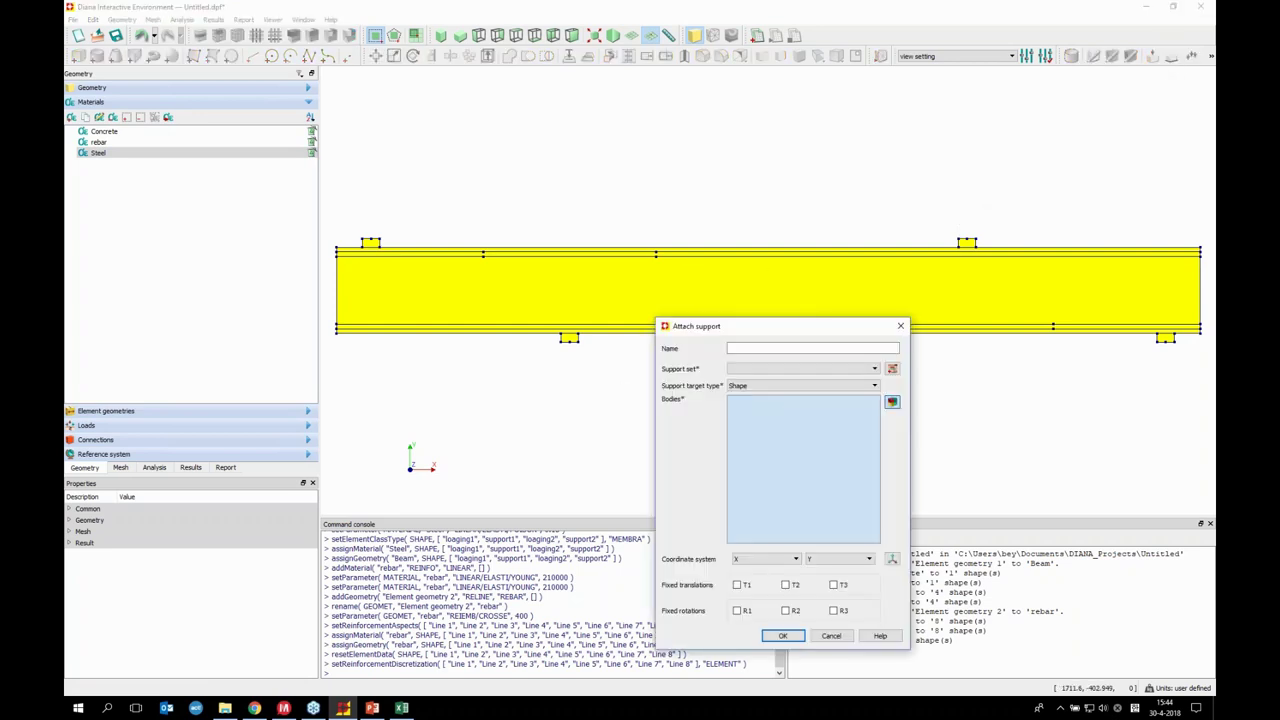
click(754, 347)
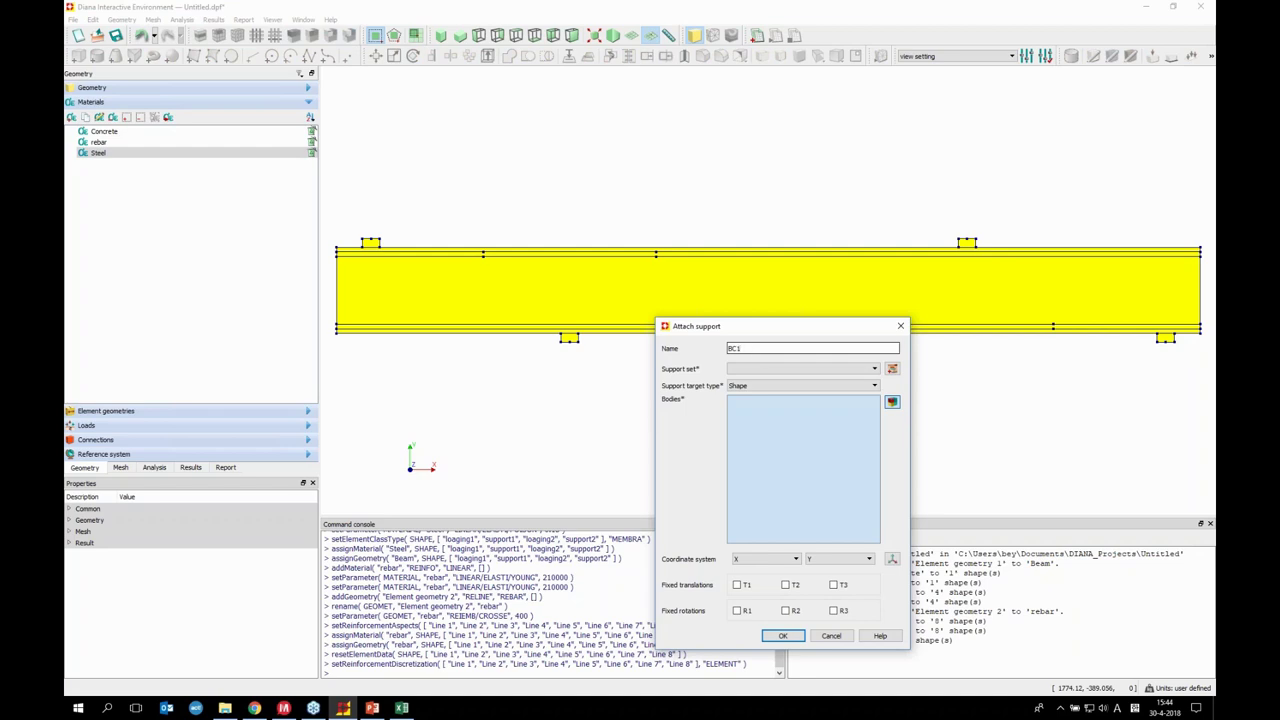
click(892, 368)
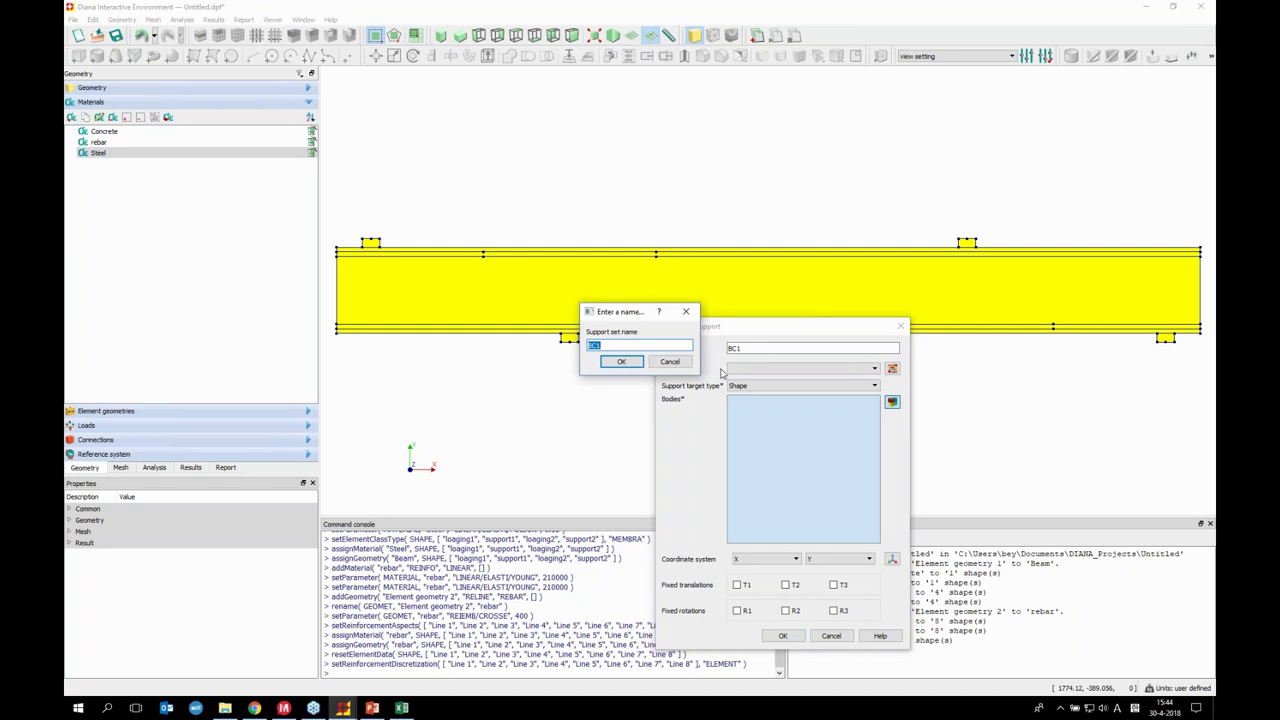
text(BC)
click(616, 362)
click(796, 386)
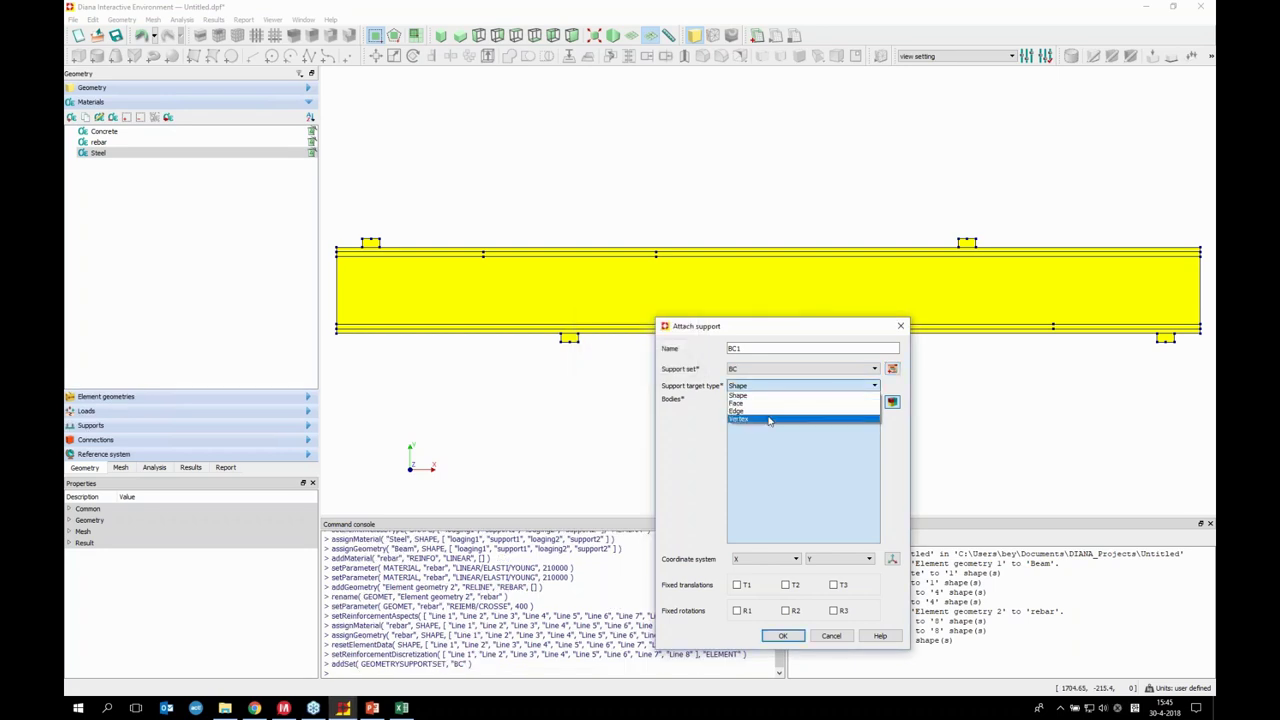
click(762, 420)
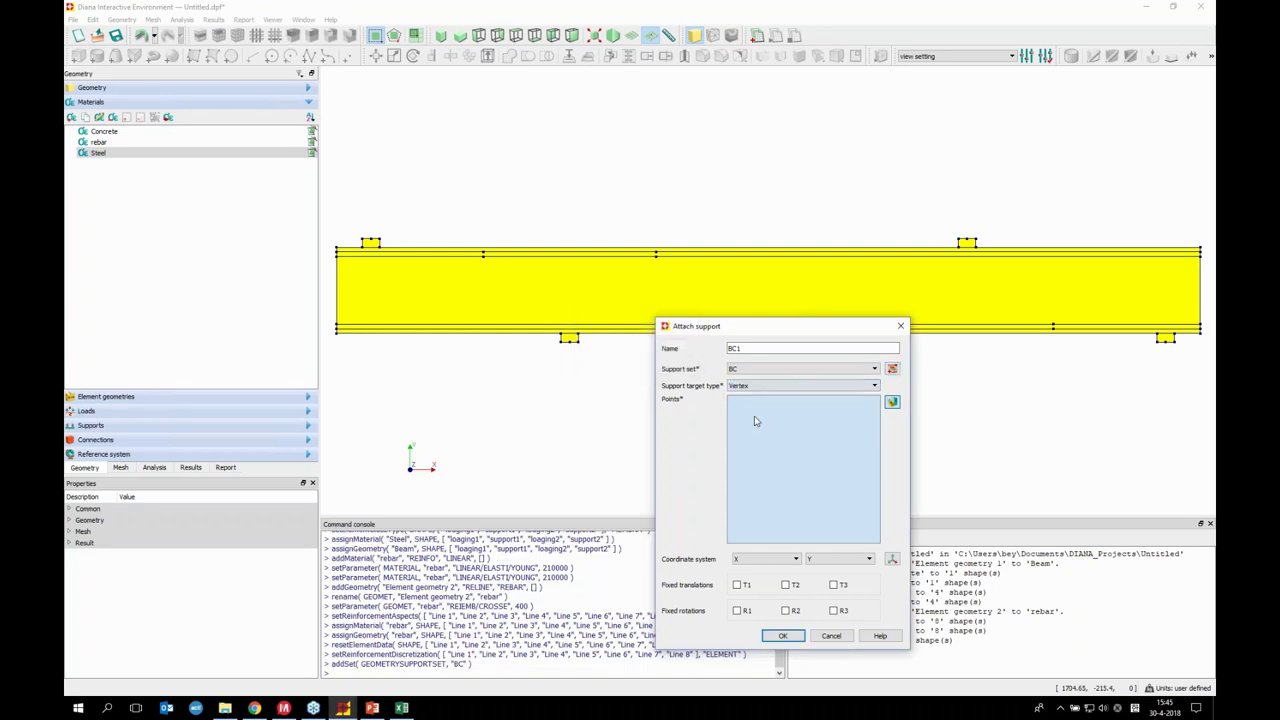
Attach support BC1 to the bottom middle vertex of the support1 block with translations T1 and T2 fixed
click(572, 351)
click(571, 343)
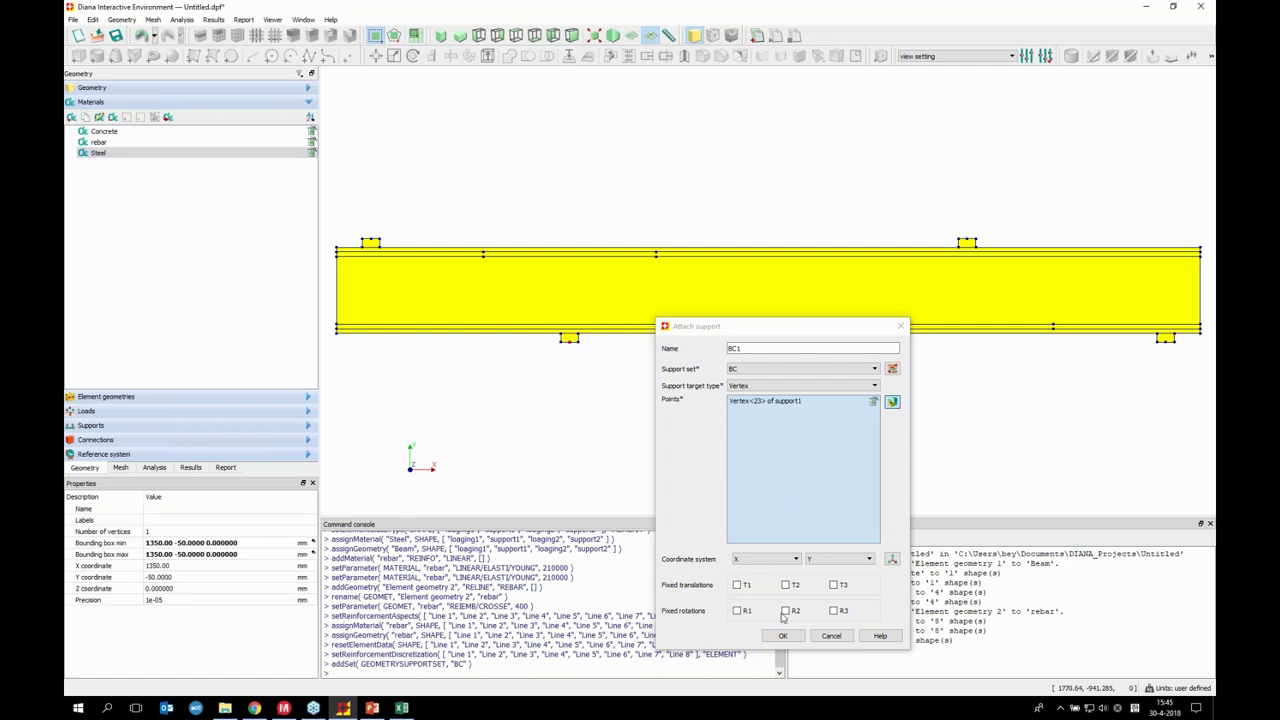
click(740, 585)
click(785, 585)
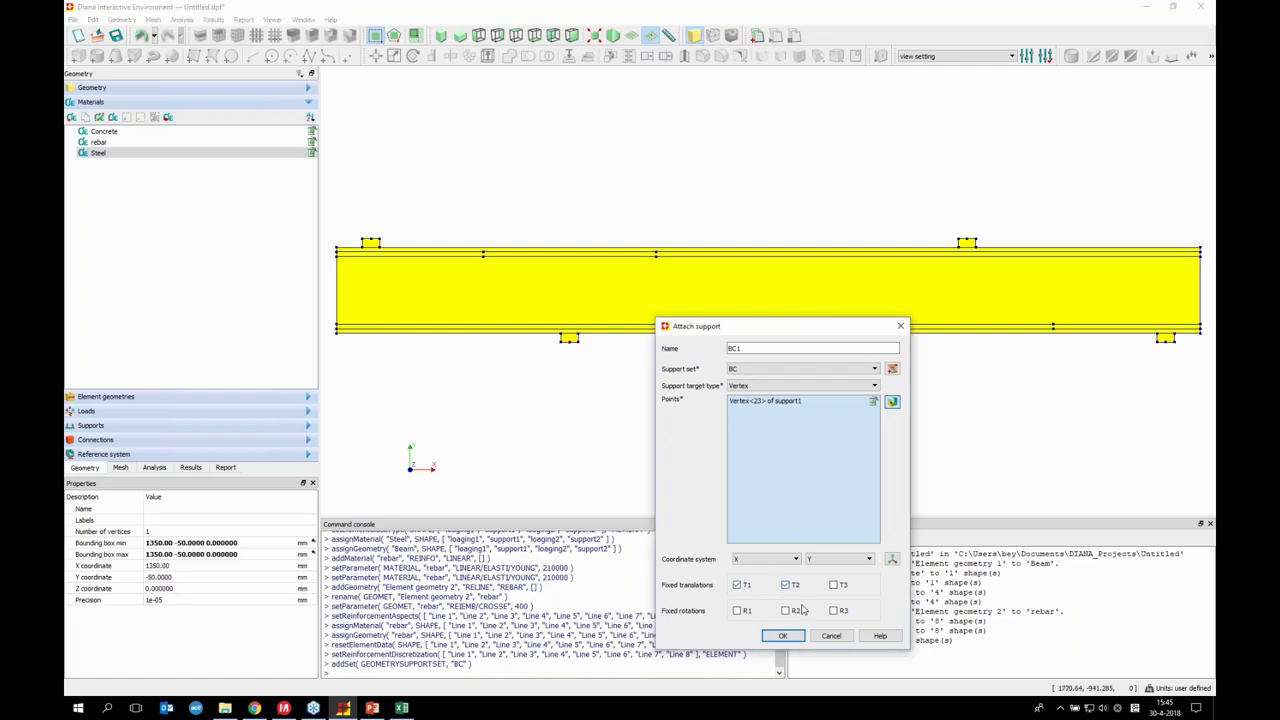
click(784, 636)
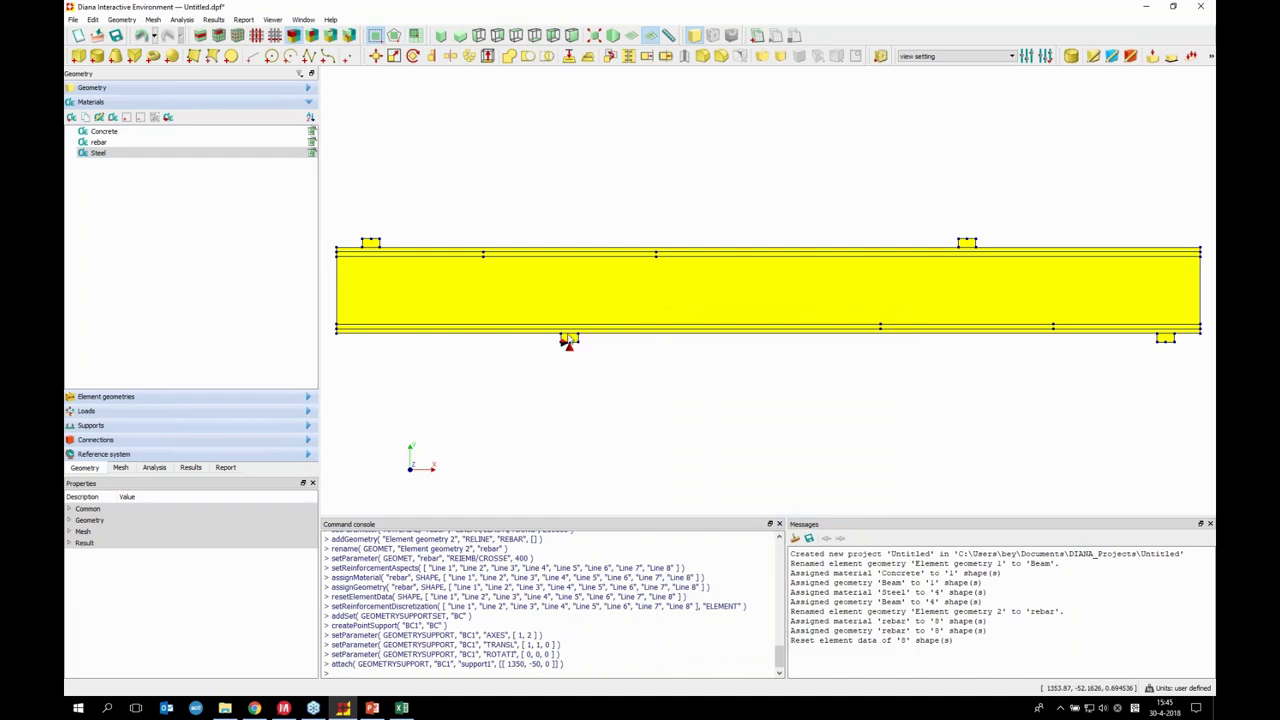
Attach a vertex support named BC2 in set BC to the bottom middle vertex of the support2 block, fixing only translation T2
click(1170, 56)
click(742, 348)
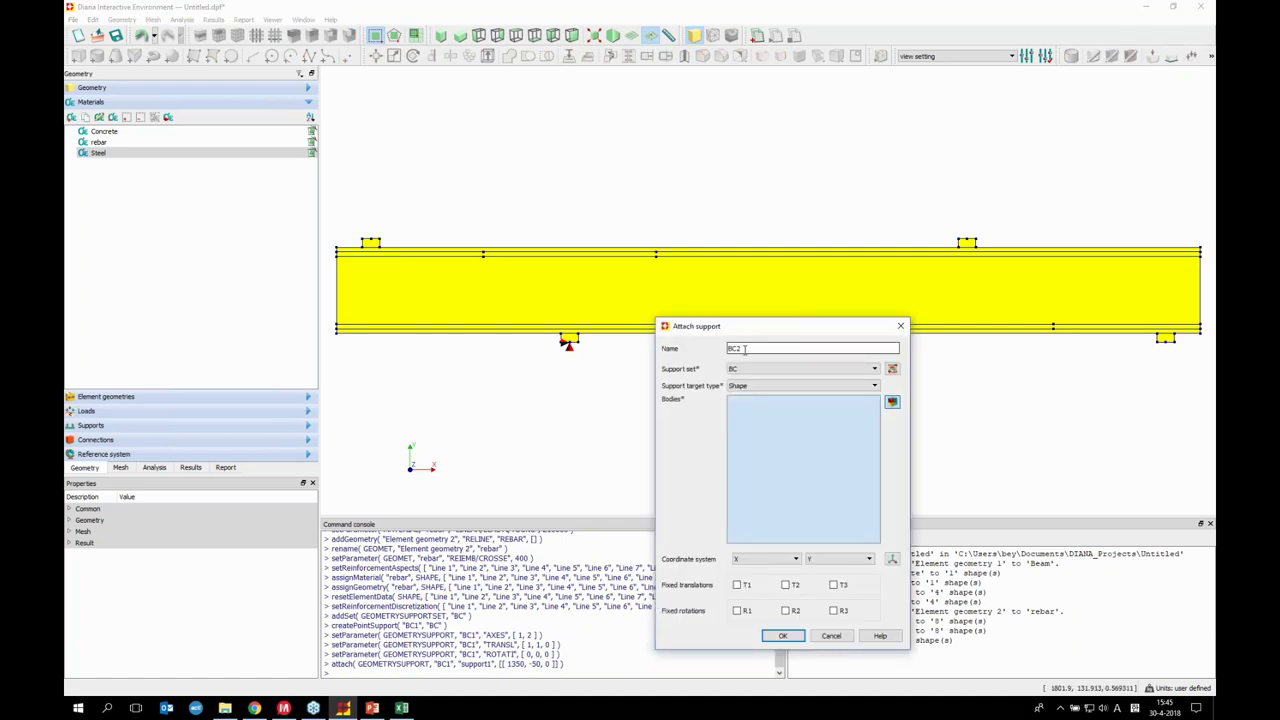
click(753, 385)
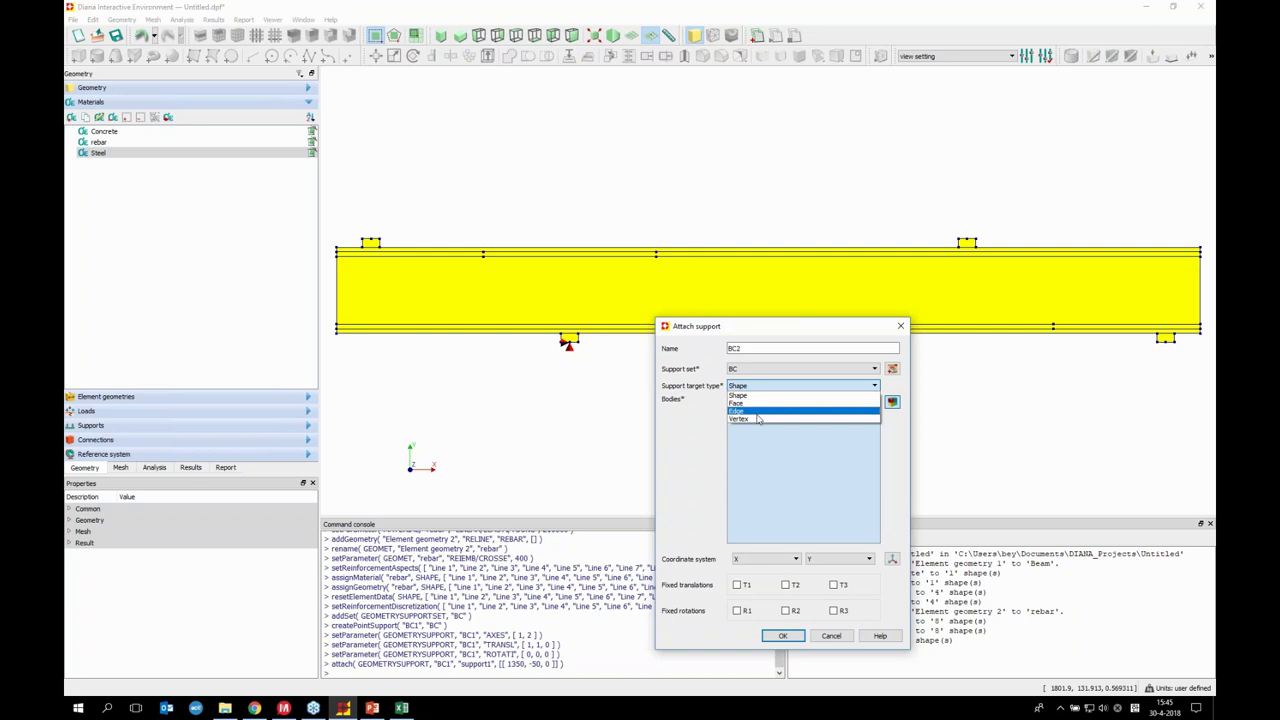
click(759, 419)
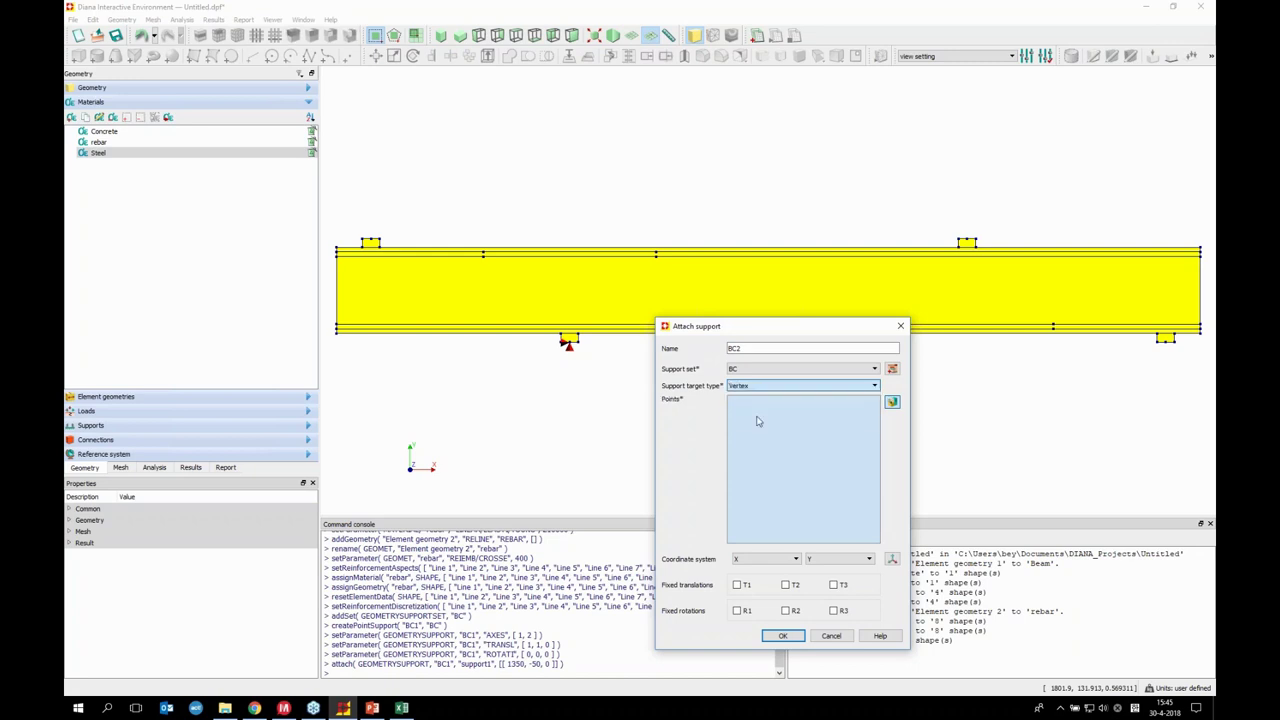
click(1166, 341)
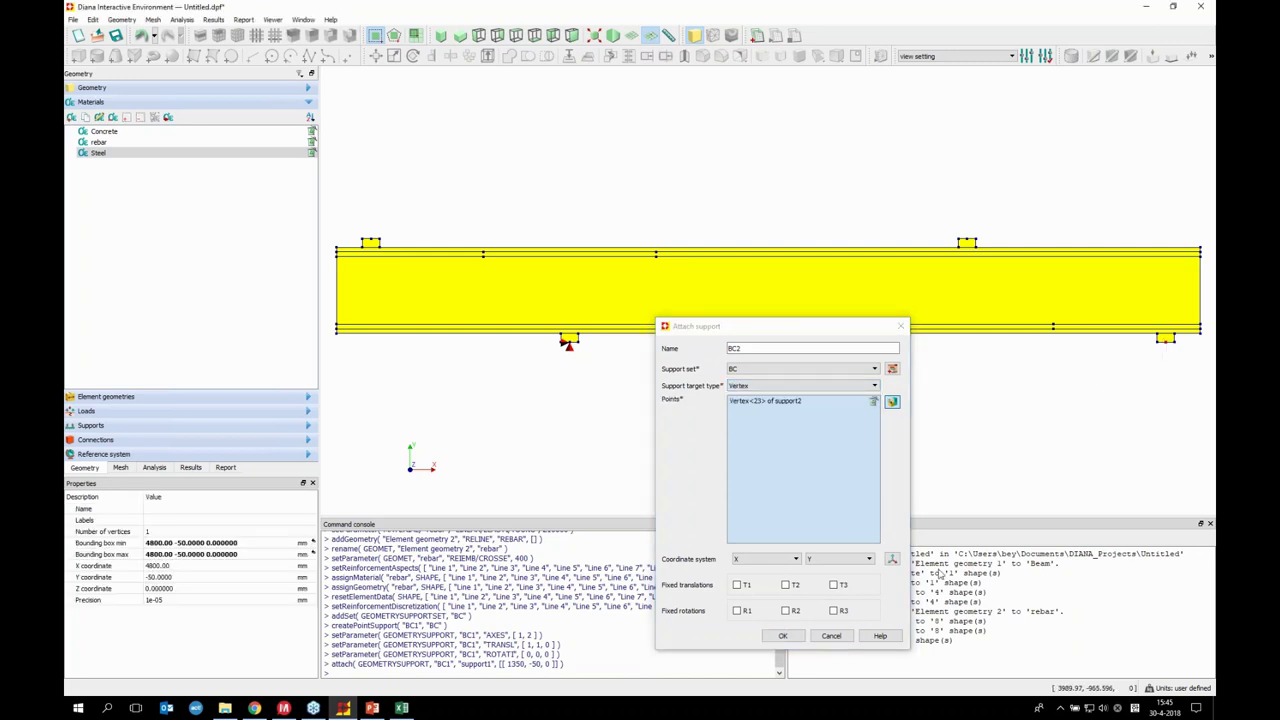
click(786, 585)
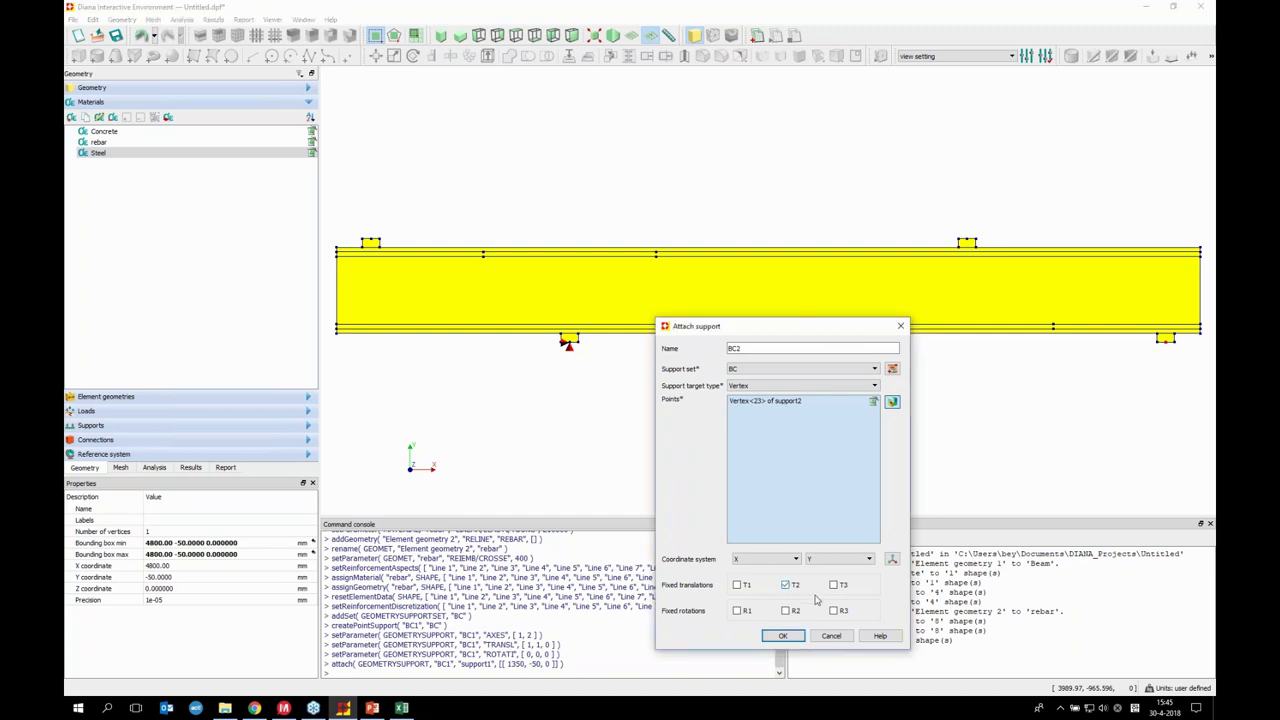
click(784, 636)
Review the properties of the BC1 and BC2 supports in support set BC
click(113, 426)
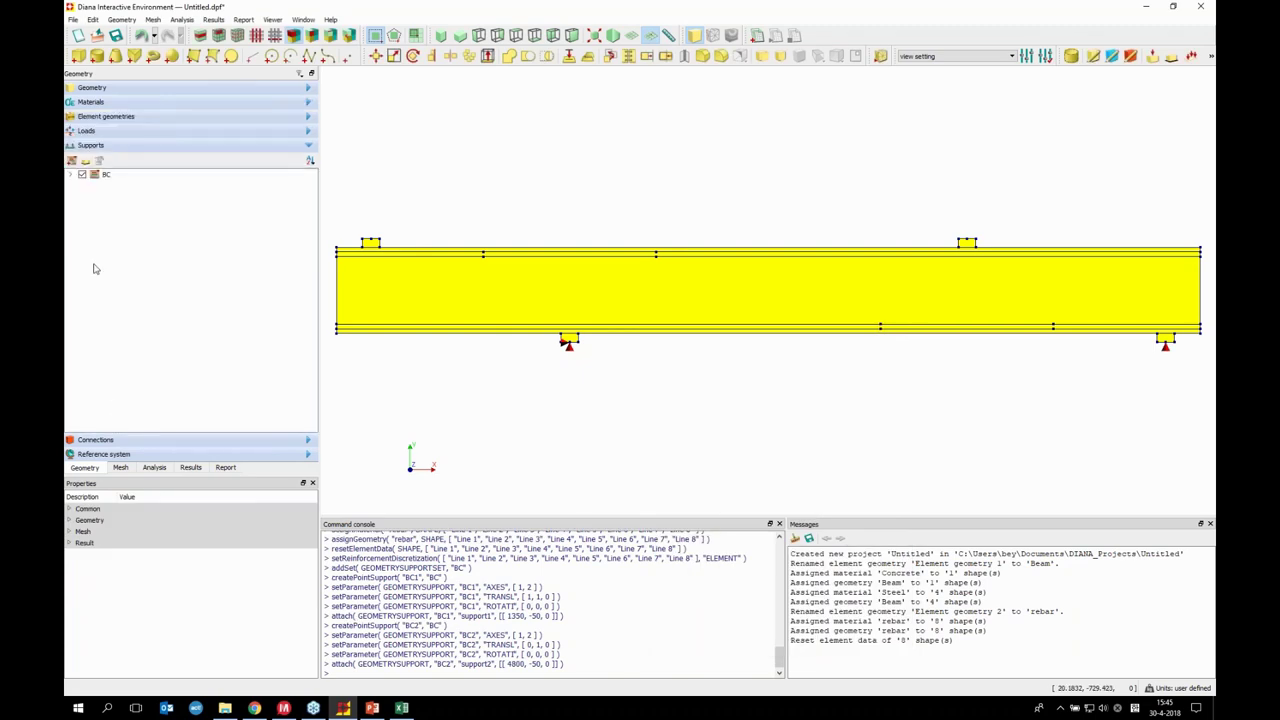
click(70, 176)
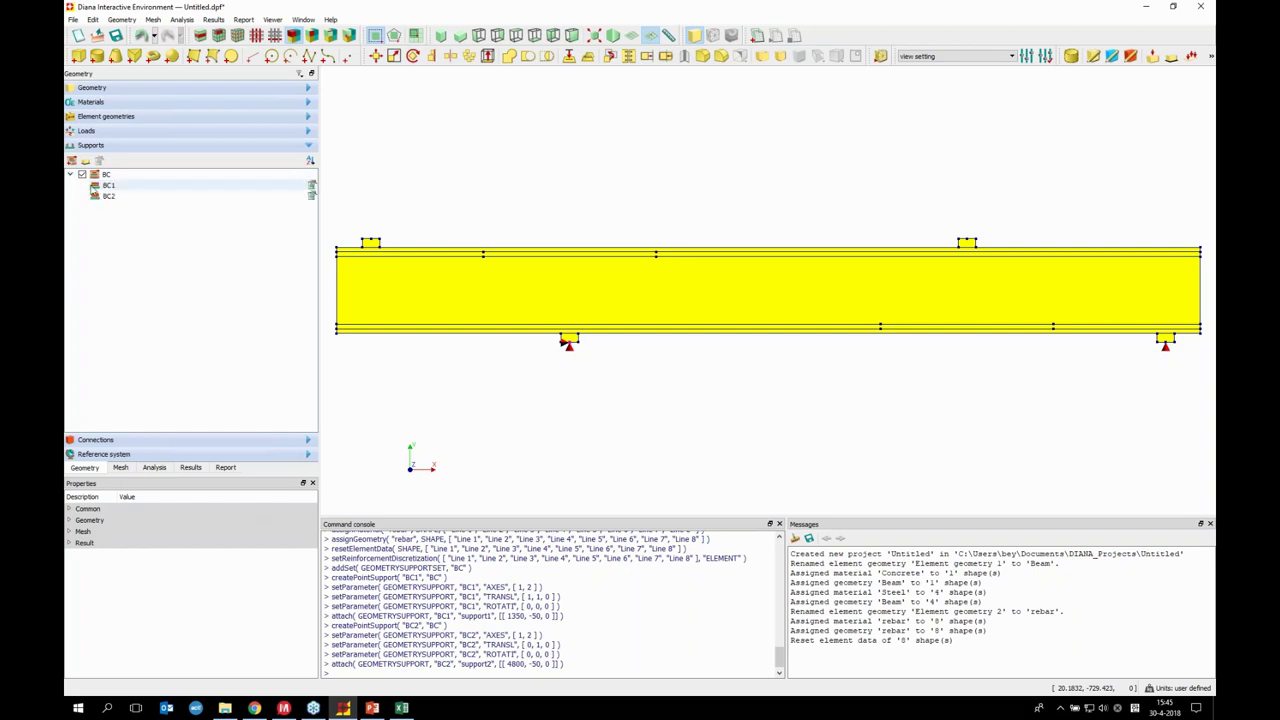
click(111, 187)
click(116, 197)
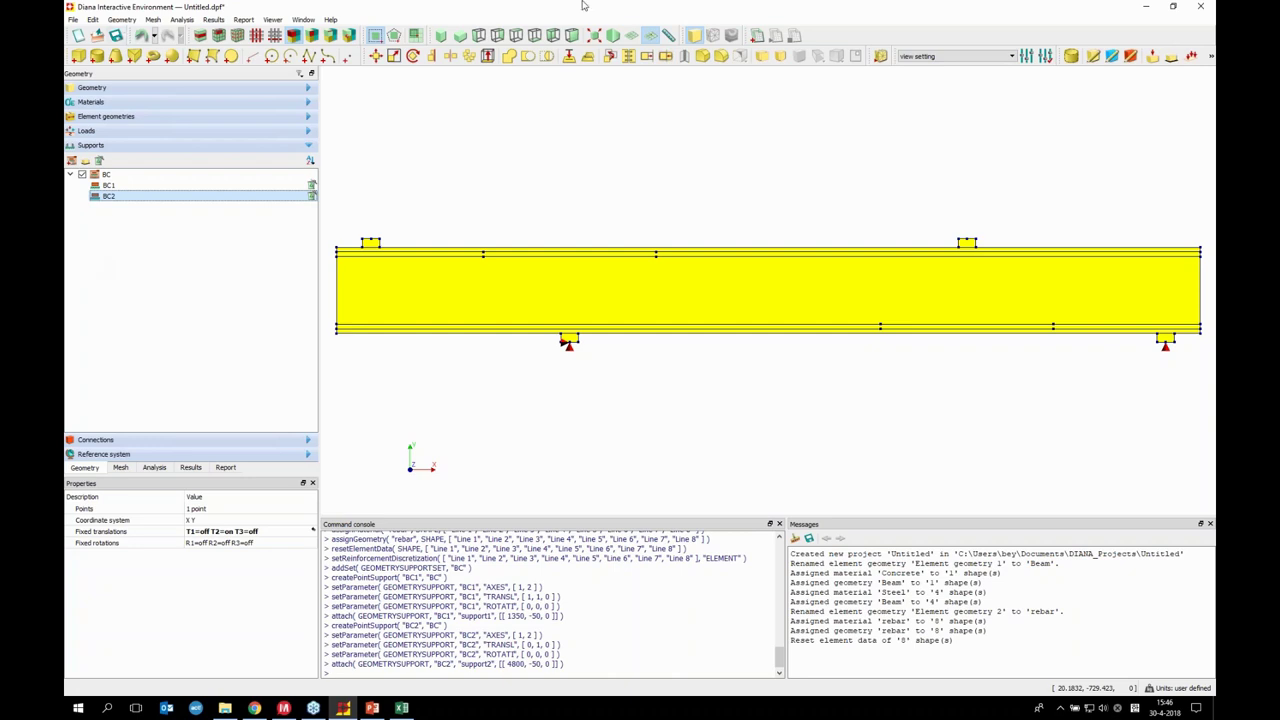
Start a load named Load1 in a new load case named Load, with Vertex as the target type
click(1155, 57)
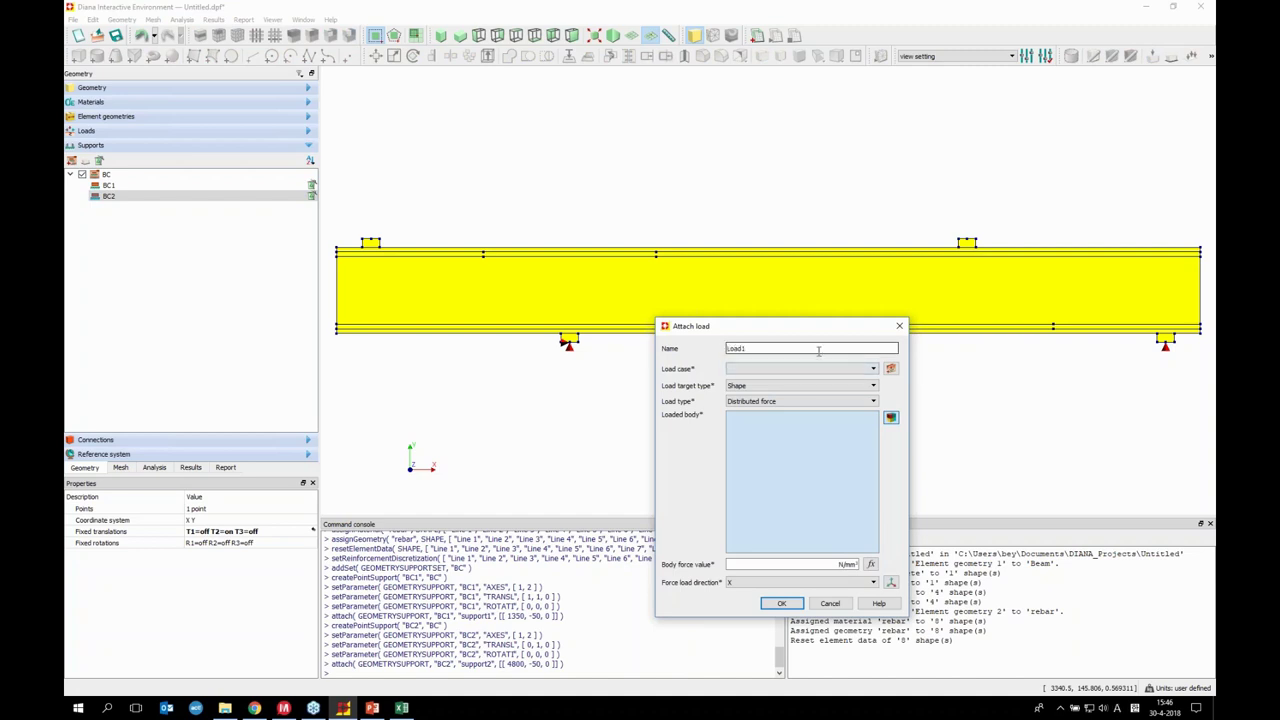
click(890, 368)
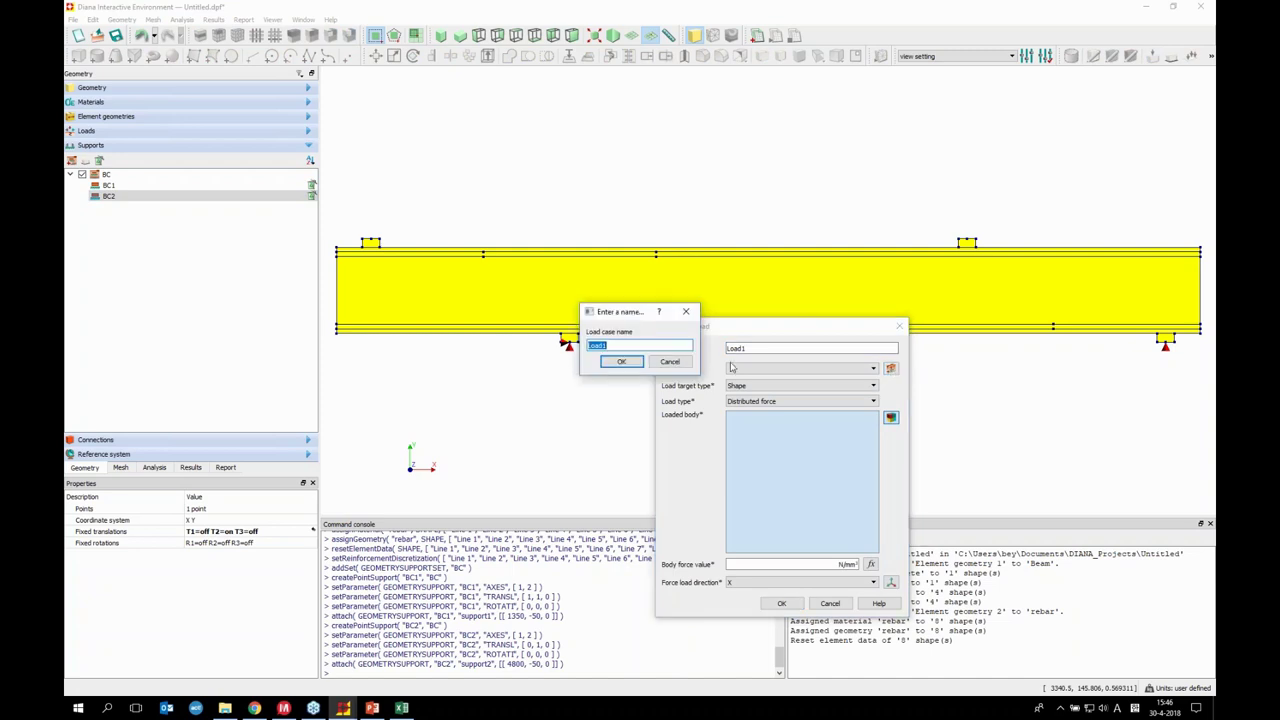
click(628, 344)
click(620, 363)
click(757, 389)
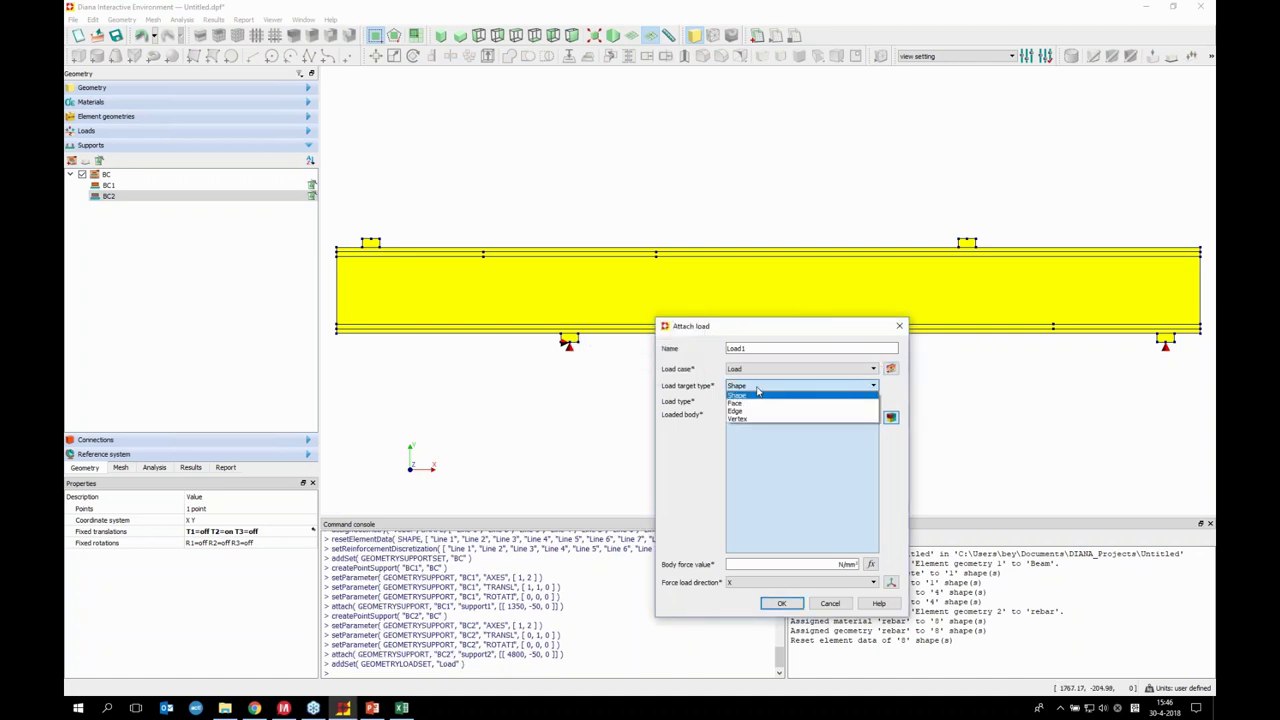
click(751, 425)
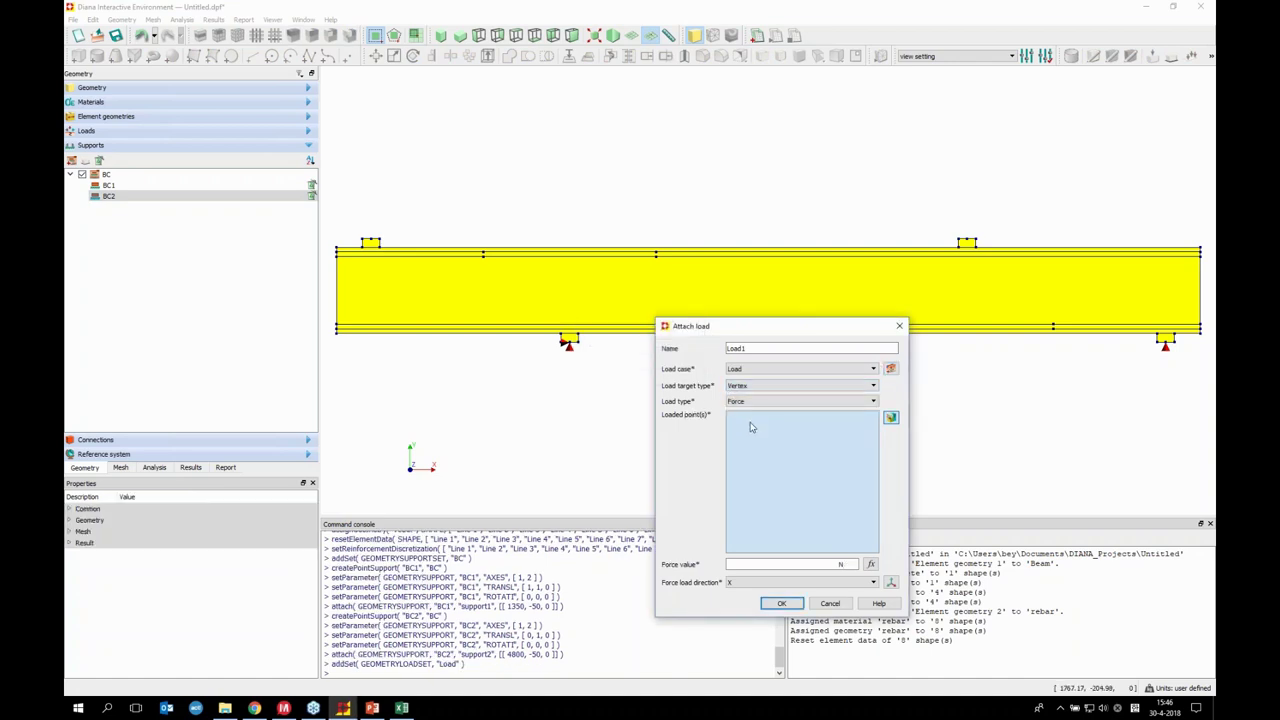
Attach Load1 to the top middle vertex of the loaging1 block as a -1000 N force in the Y direction
click(369, 240)
click(369, 240)
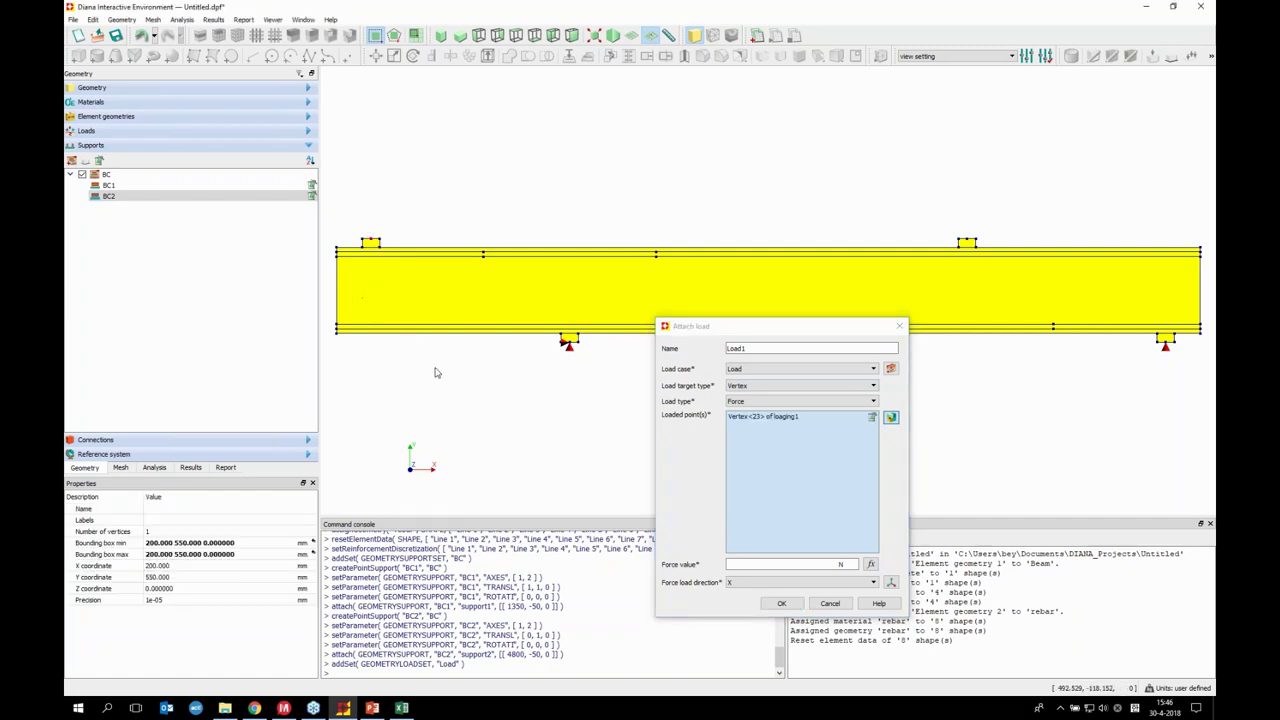
click(760, 582)
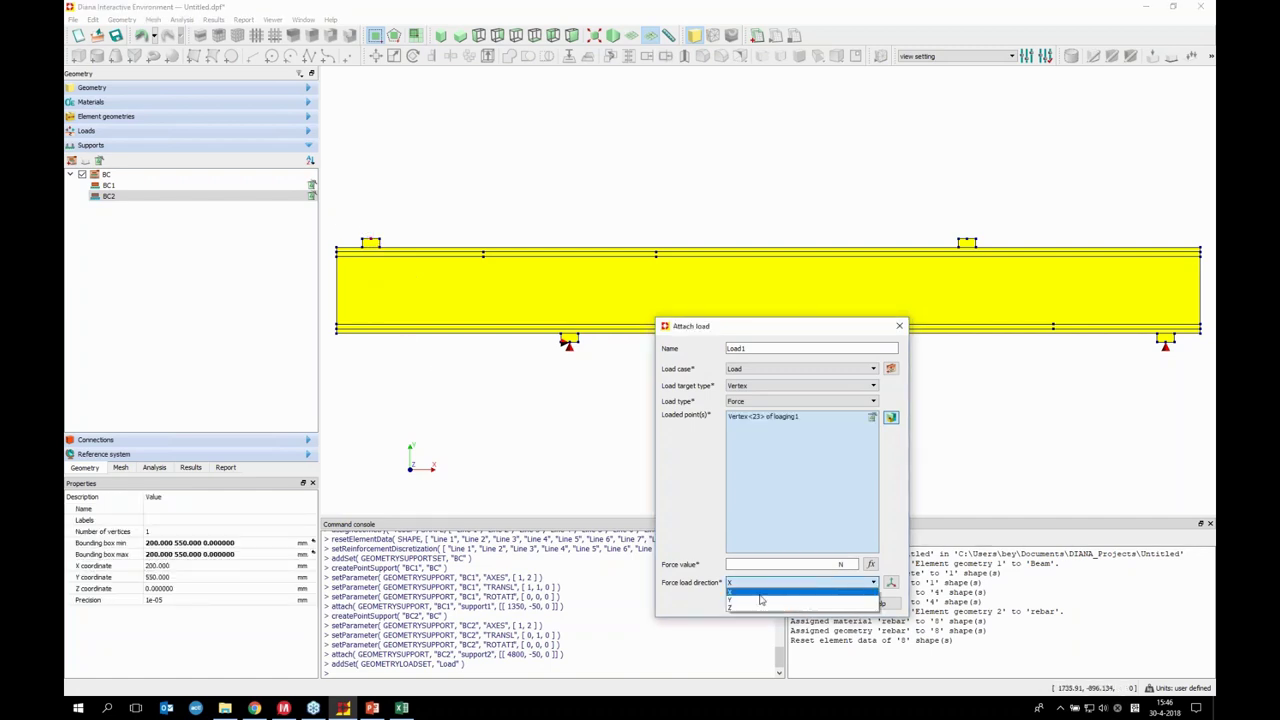
click(750, 601)
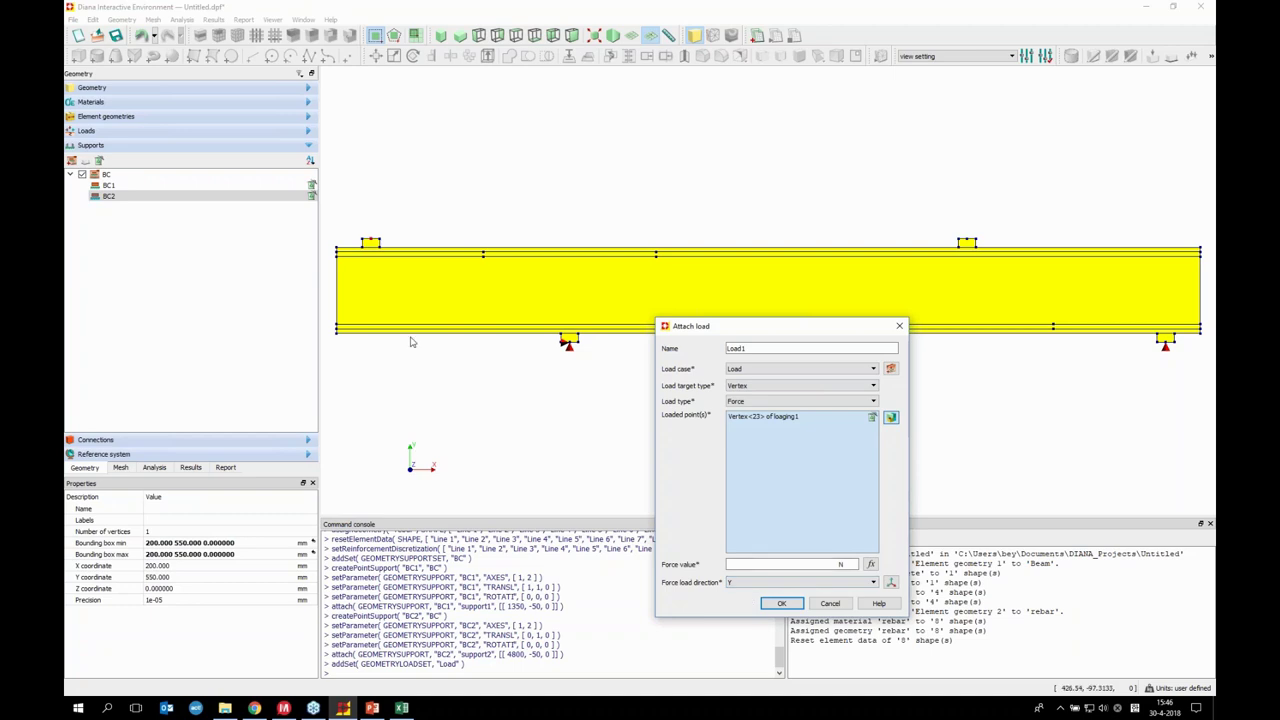
click(822, 564)
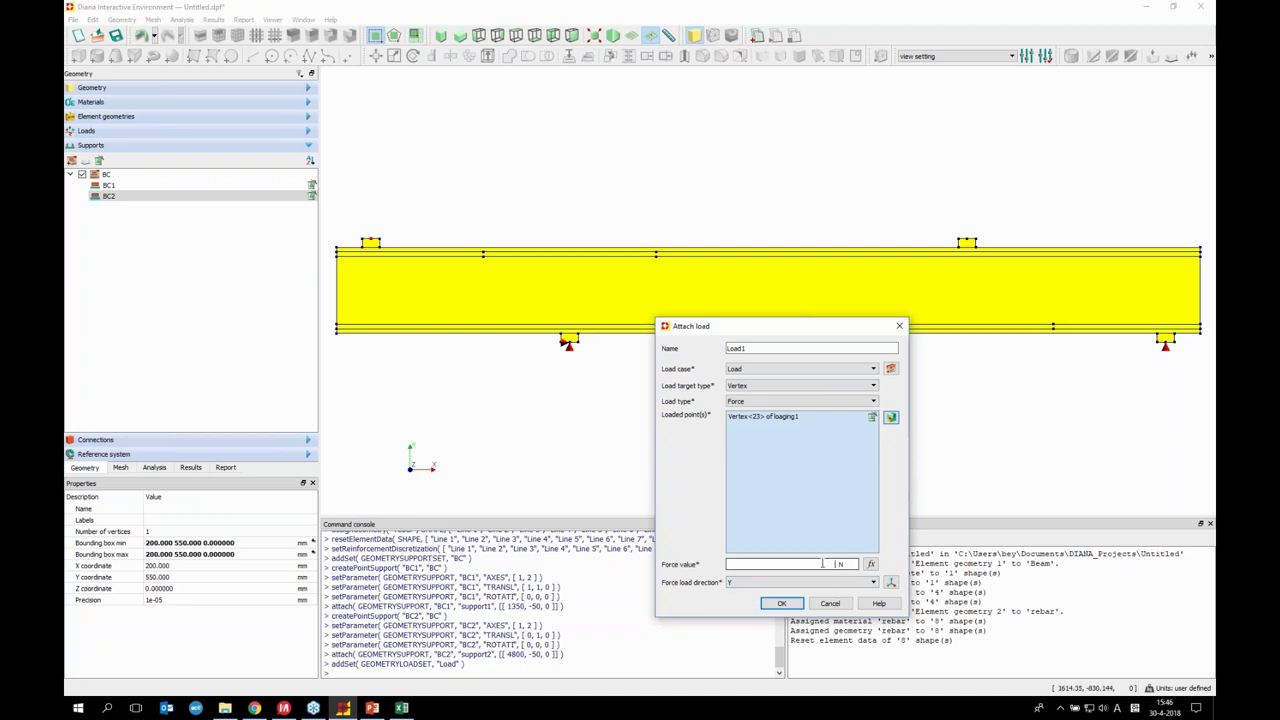
text(-1000)
click(791, 606)
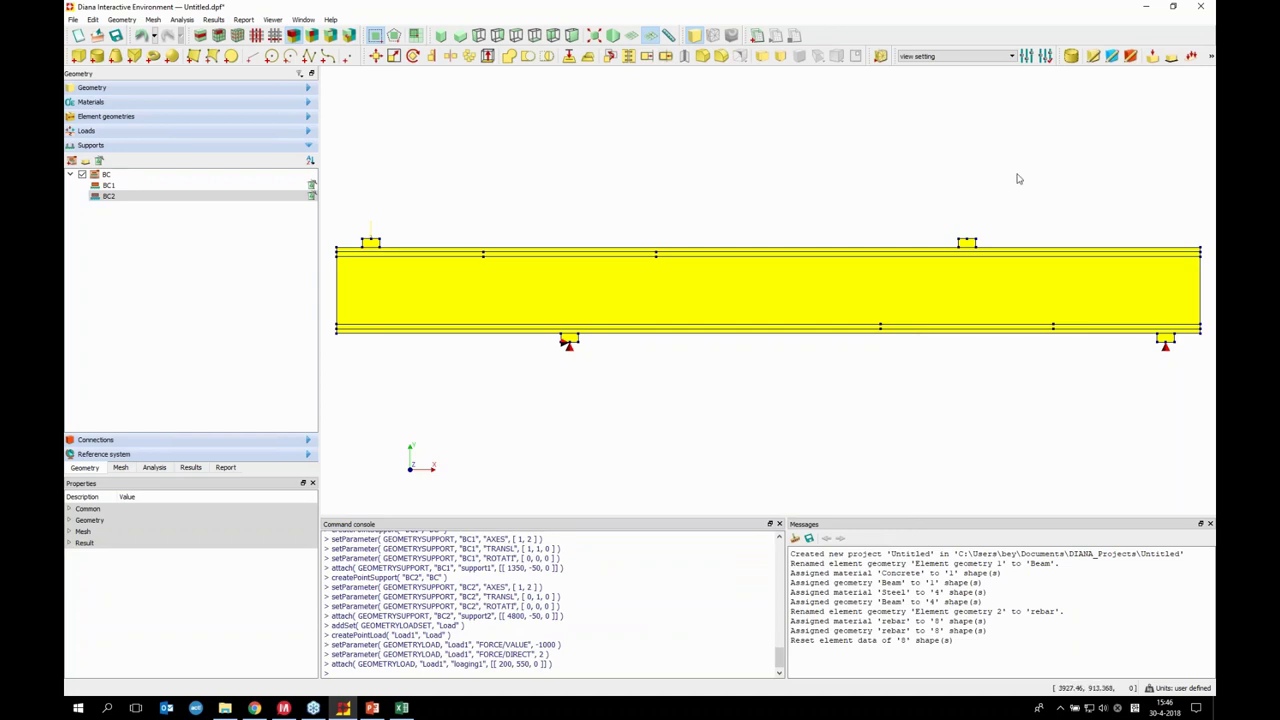
Attach a vertex force named Load2 in load case Load to the top middle vertex of the loaging2 block, with -2000 N in Y
click(1152, 57)
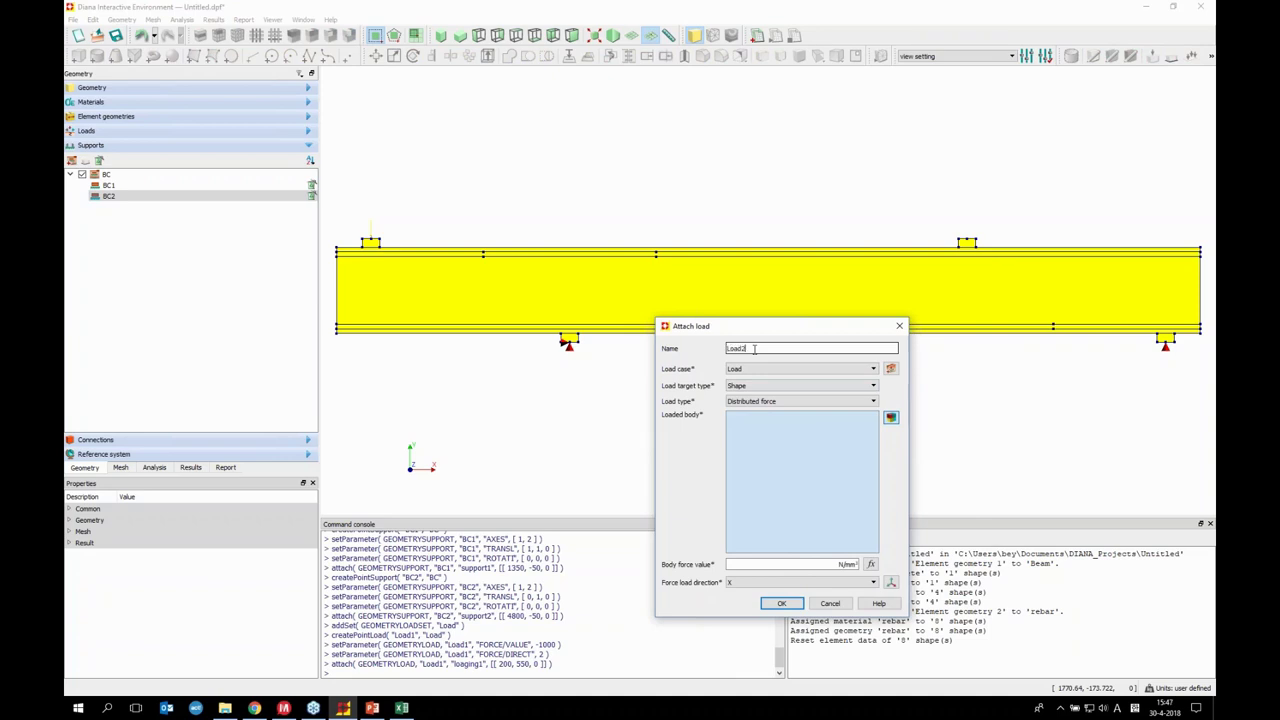
click(750, 386)
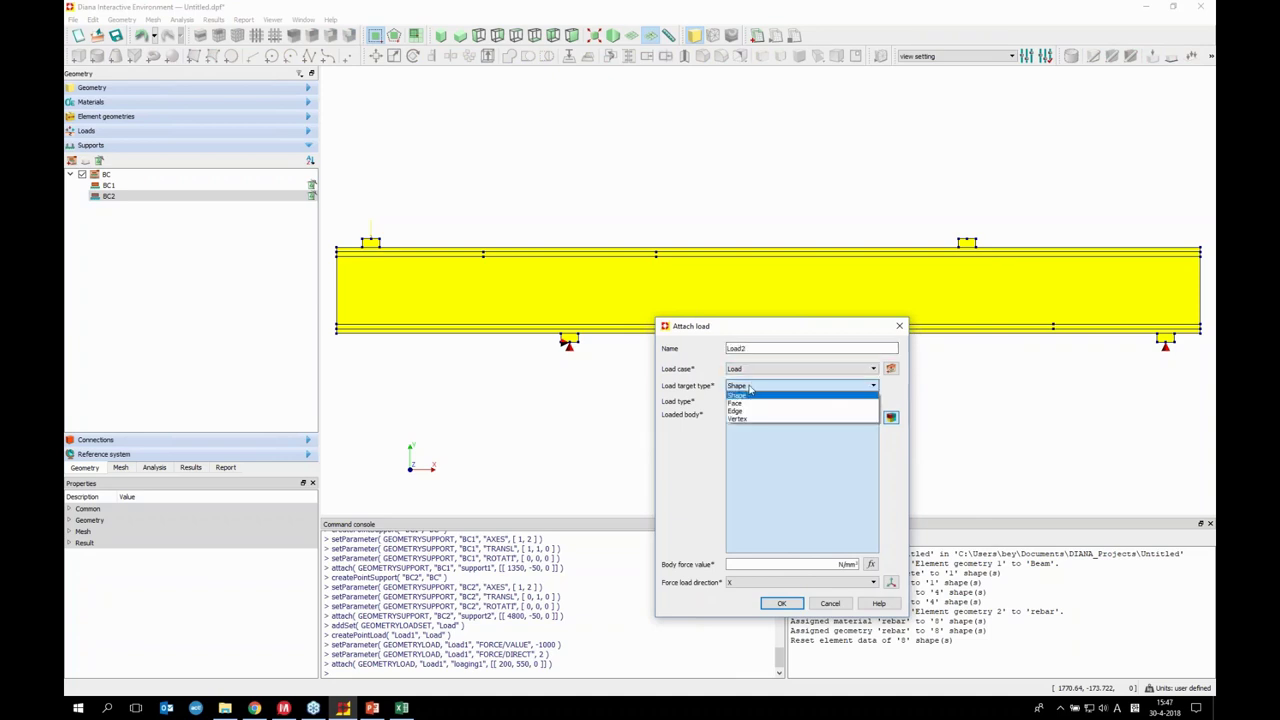
click(755, 418)
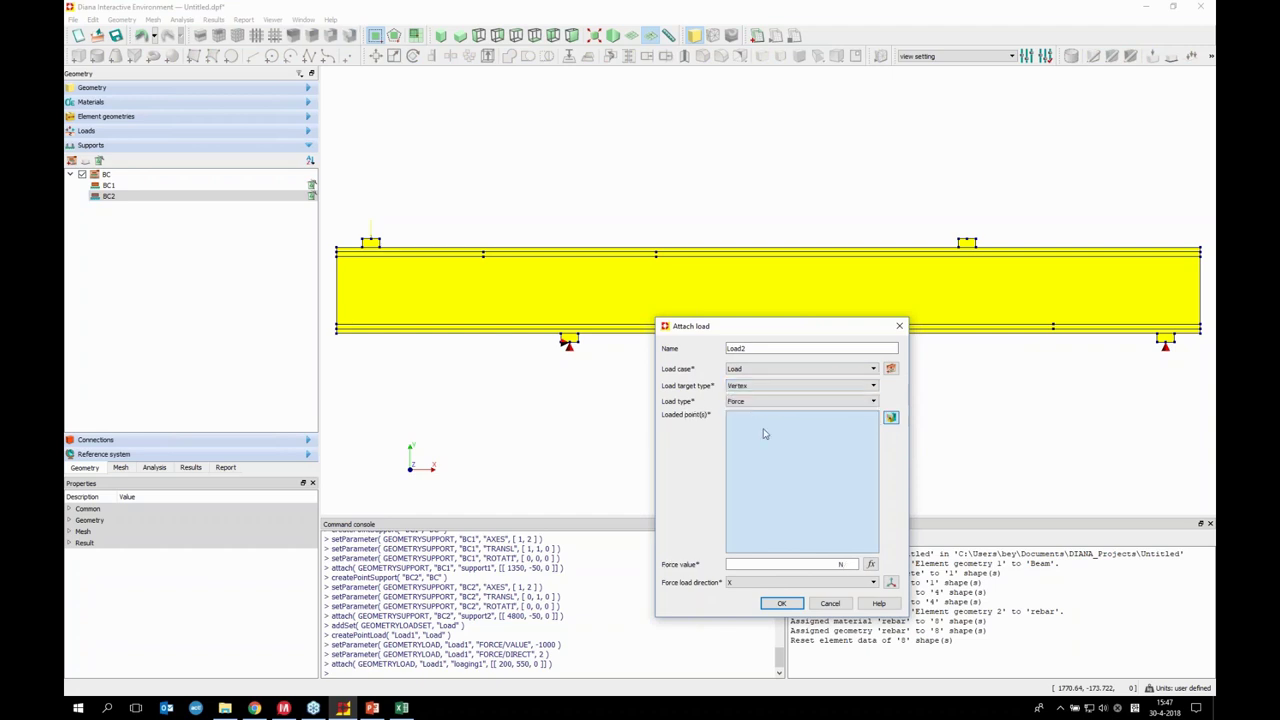
click(965, 236)
click(966, 241)
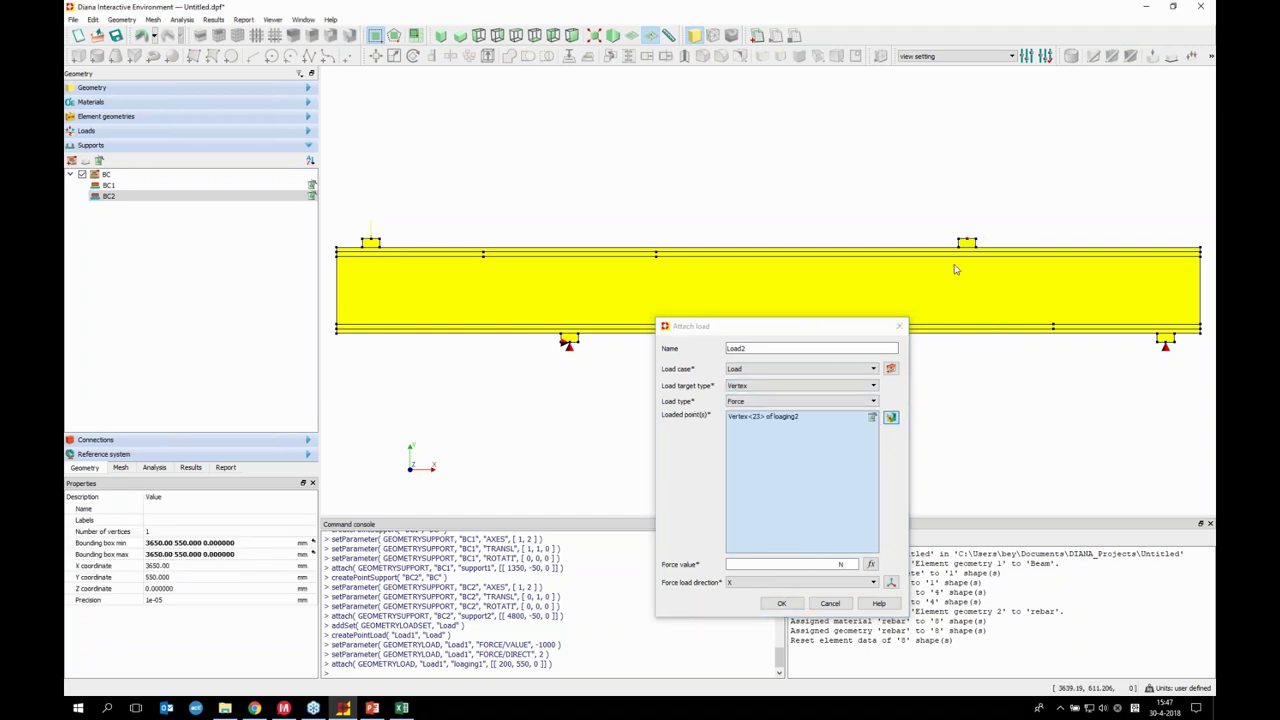
click(790, 582)
click(776, 598)
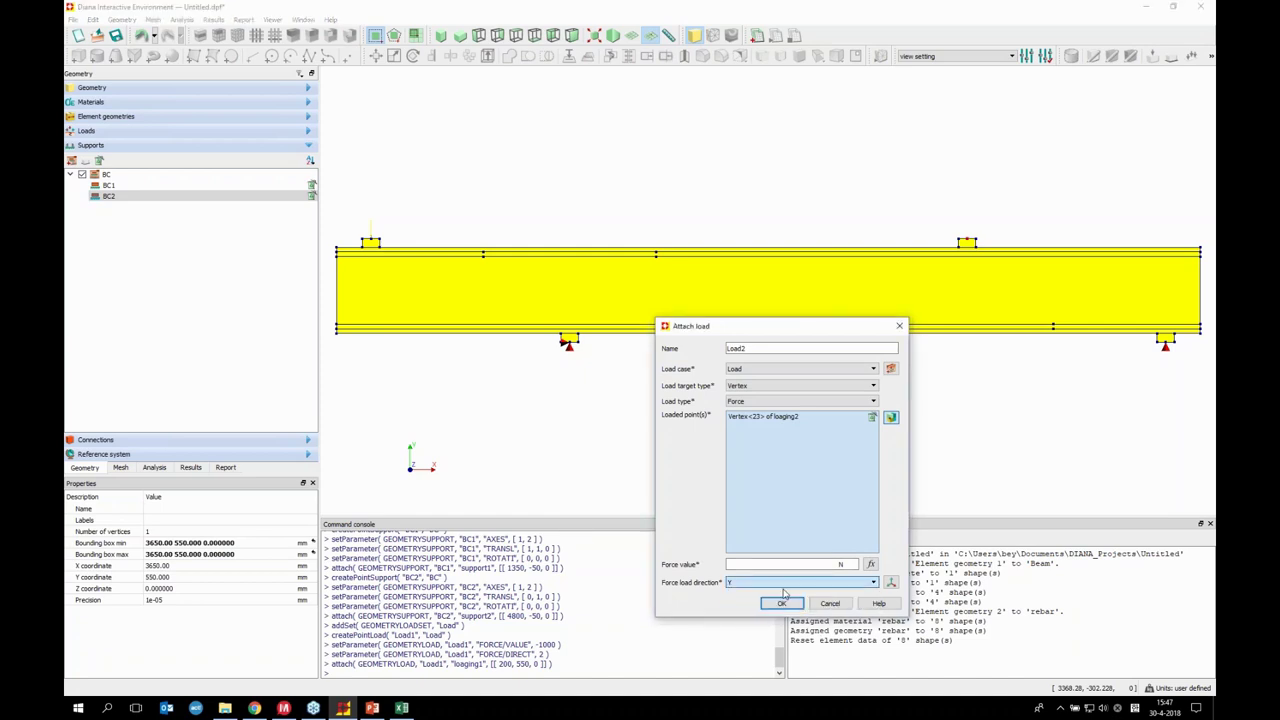
click(790, 564)
text(-2000)
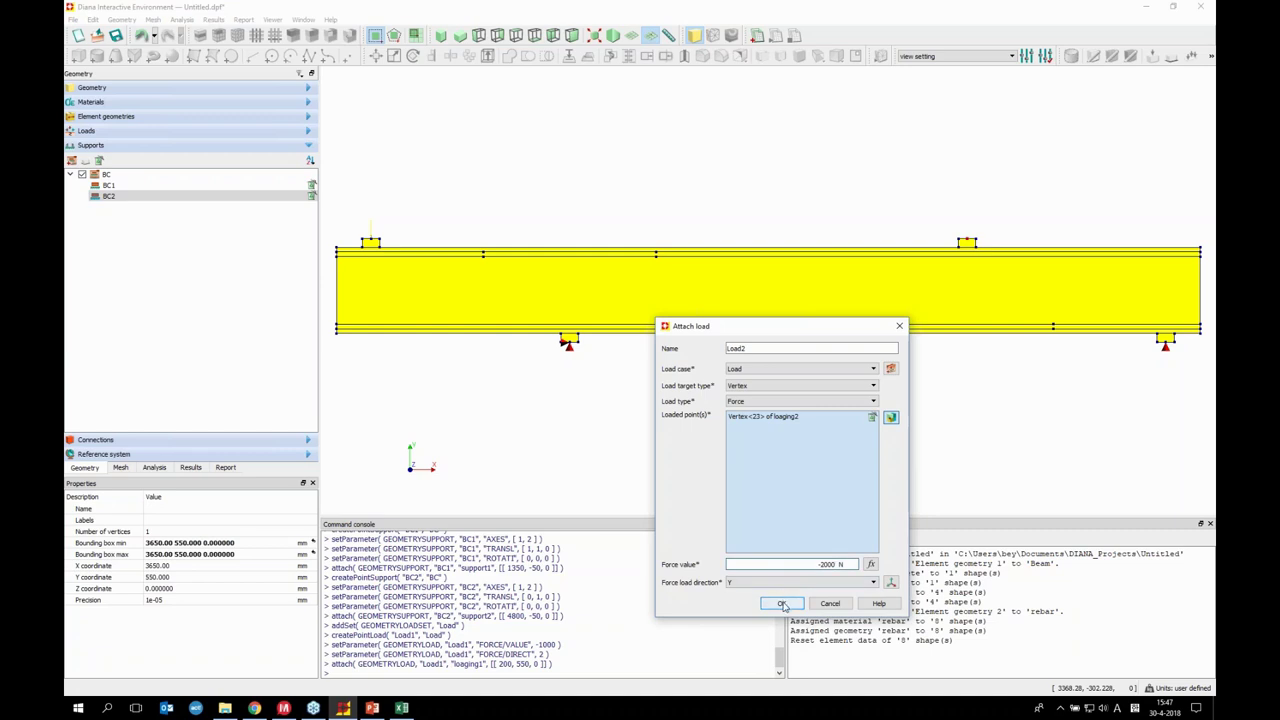
click(783, 604)
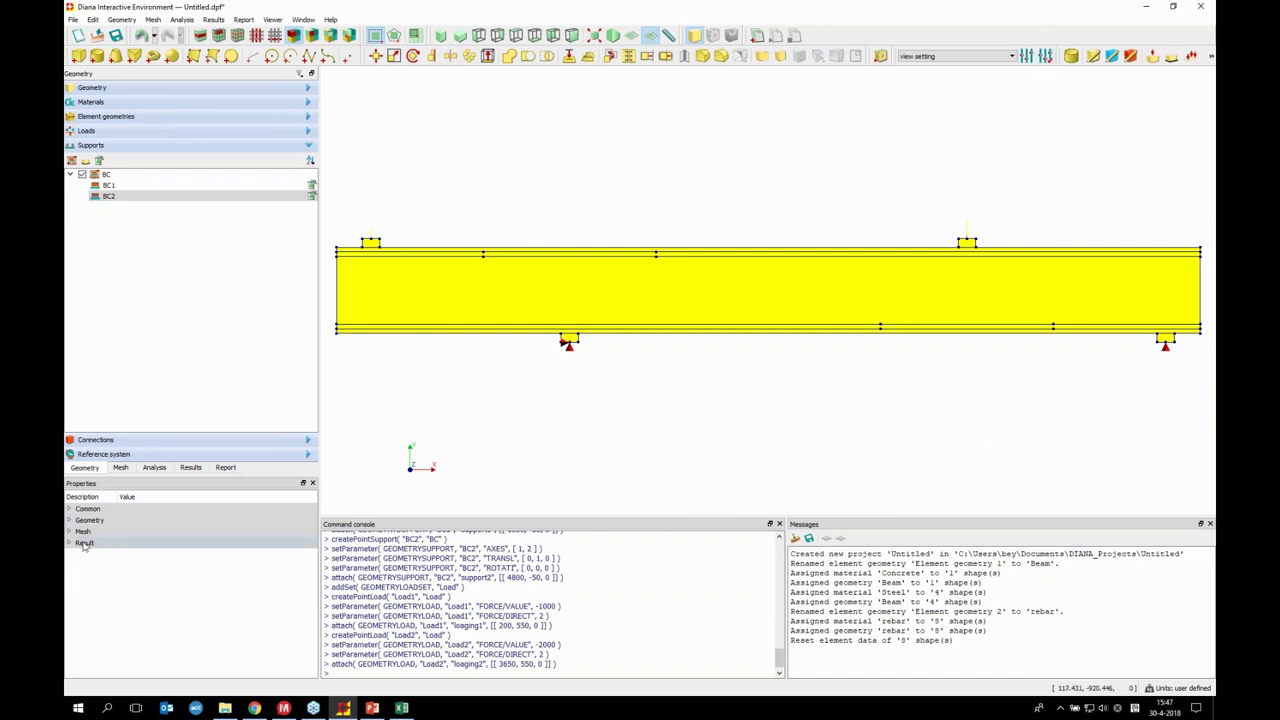
Set the force load arrow color to blue (#0000ff) and the load size multiplier to 2 in the common view settings
click(70, 509)
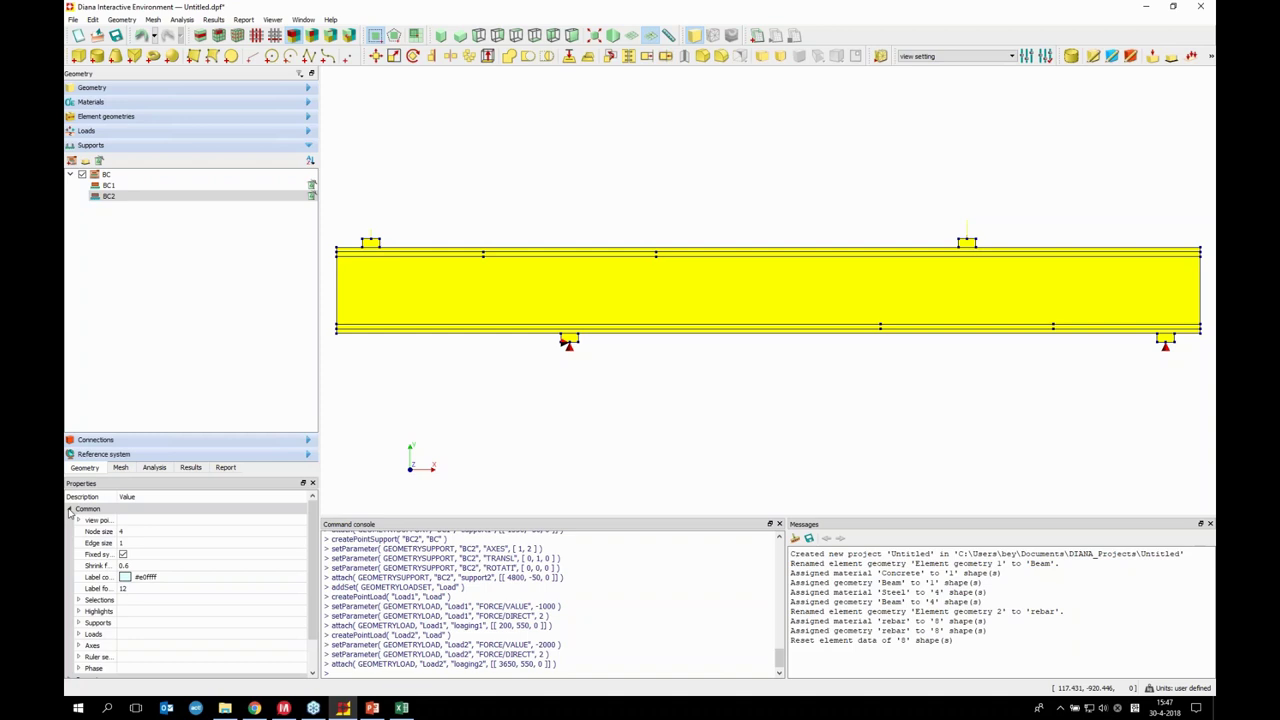
drag(116, 497, 160, 497)
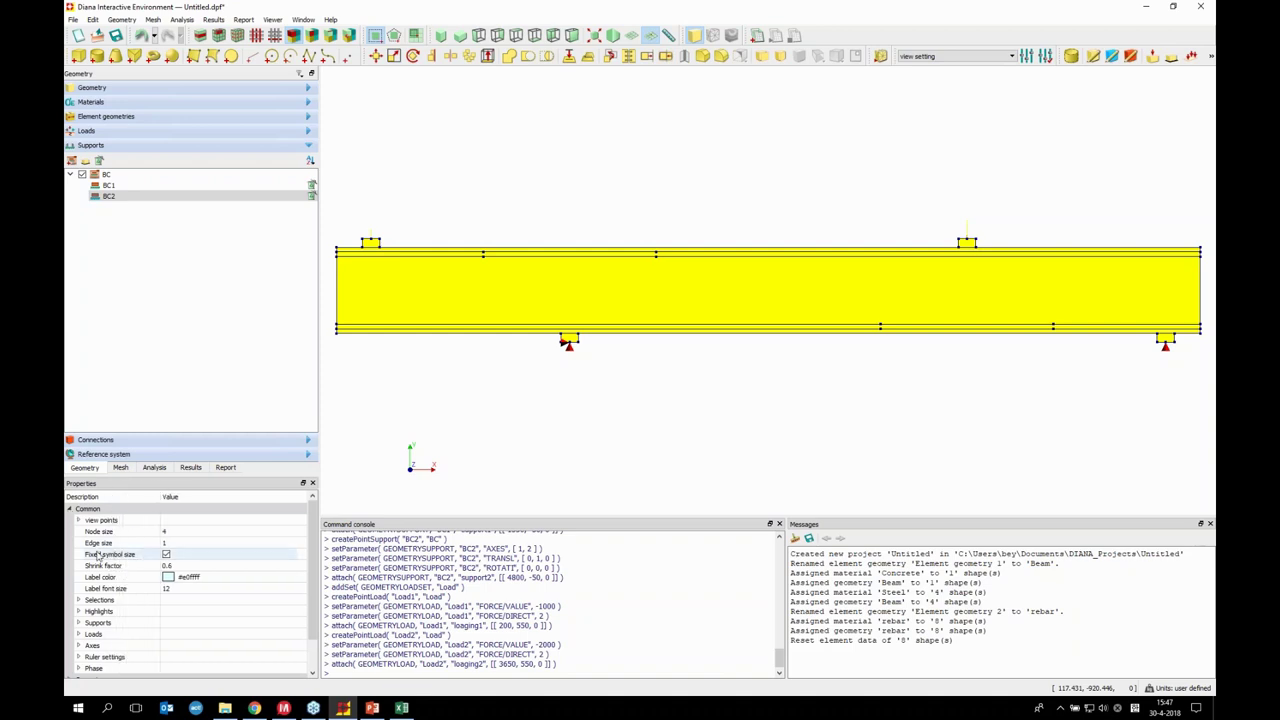
click(80, 635)
scroll(120, 620, down, 2)
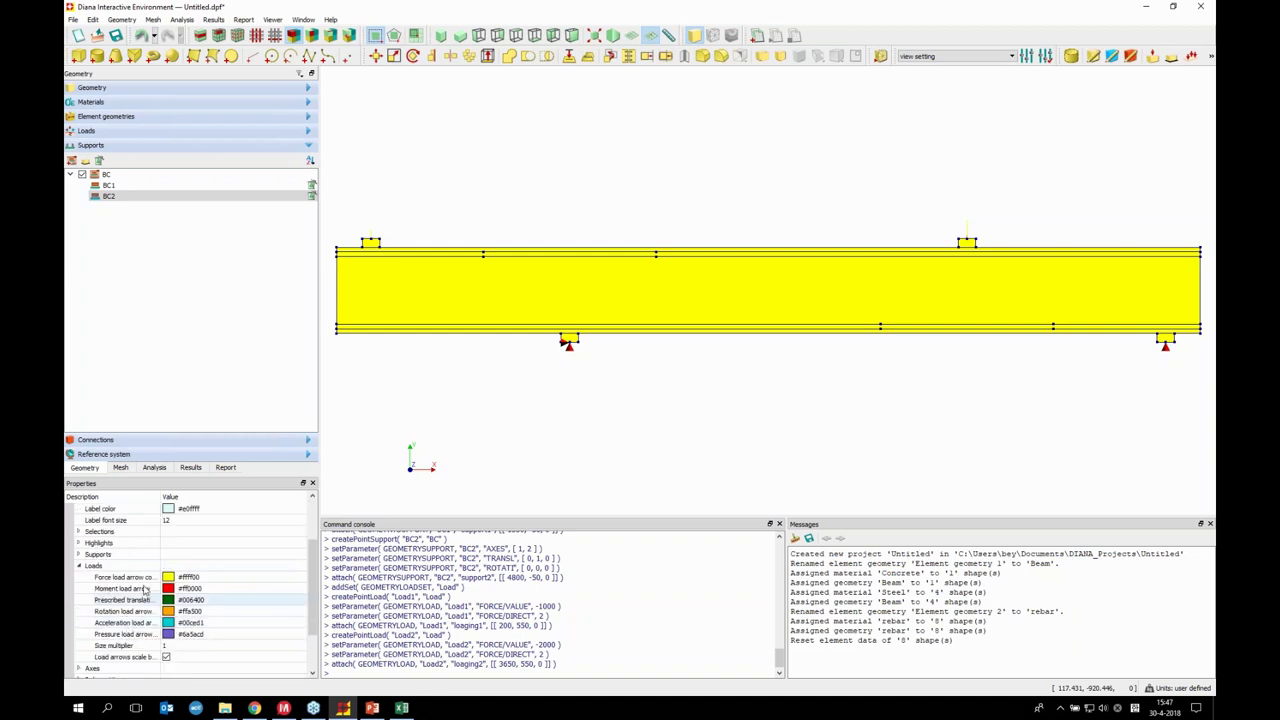
click(168, 577)
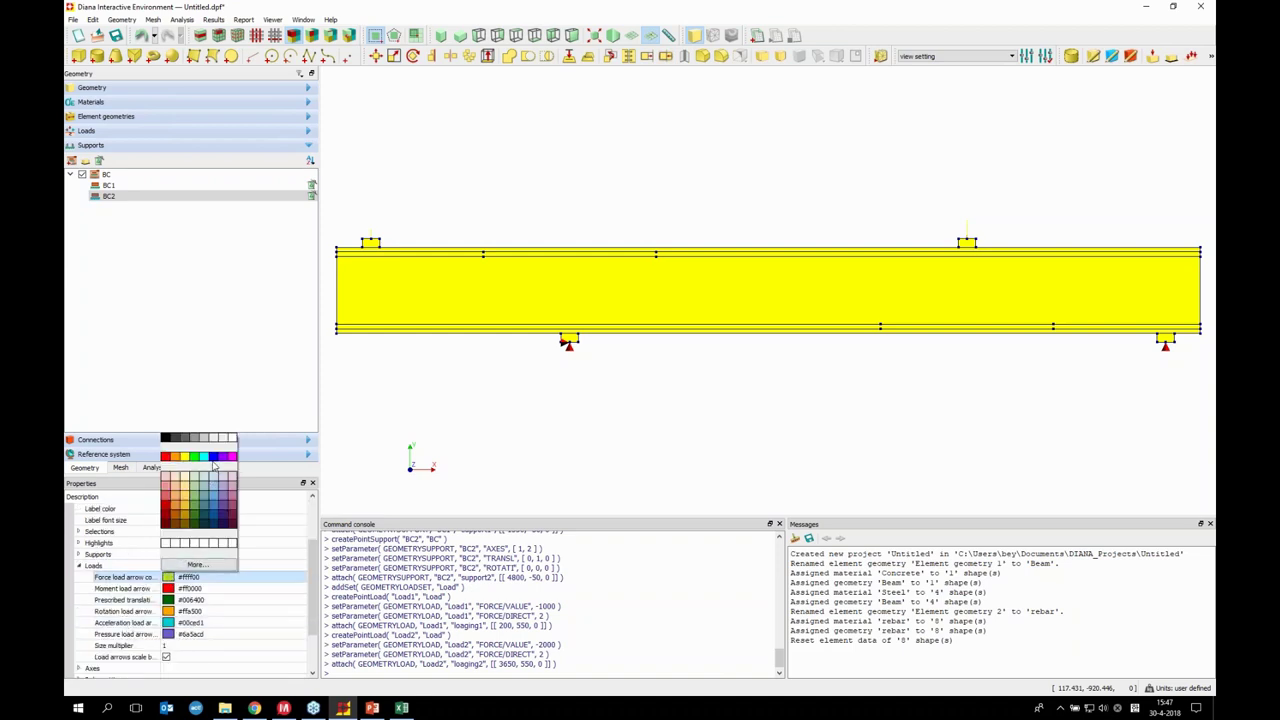
click(212, 458)
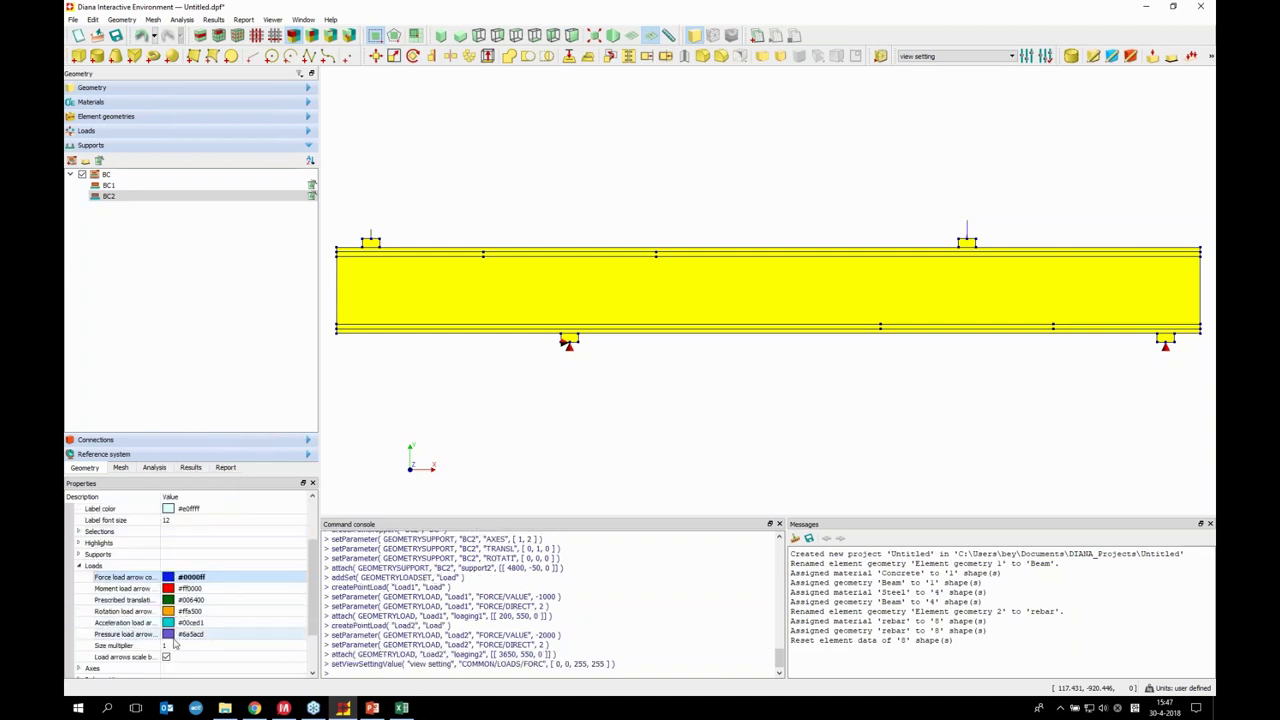
click(174, 646)
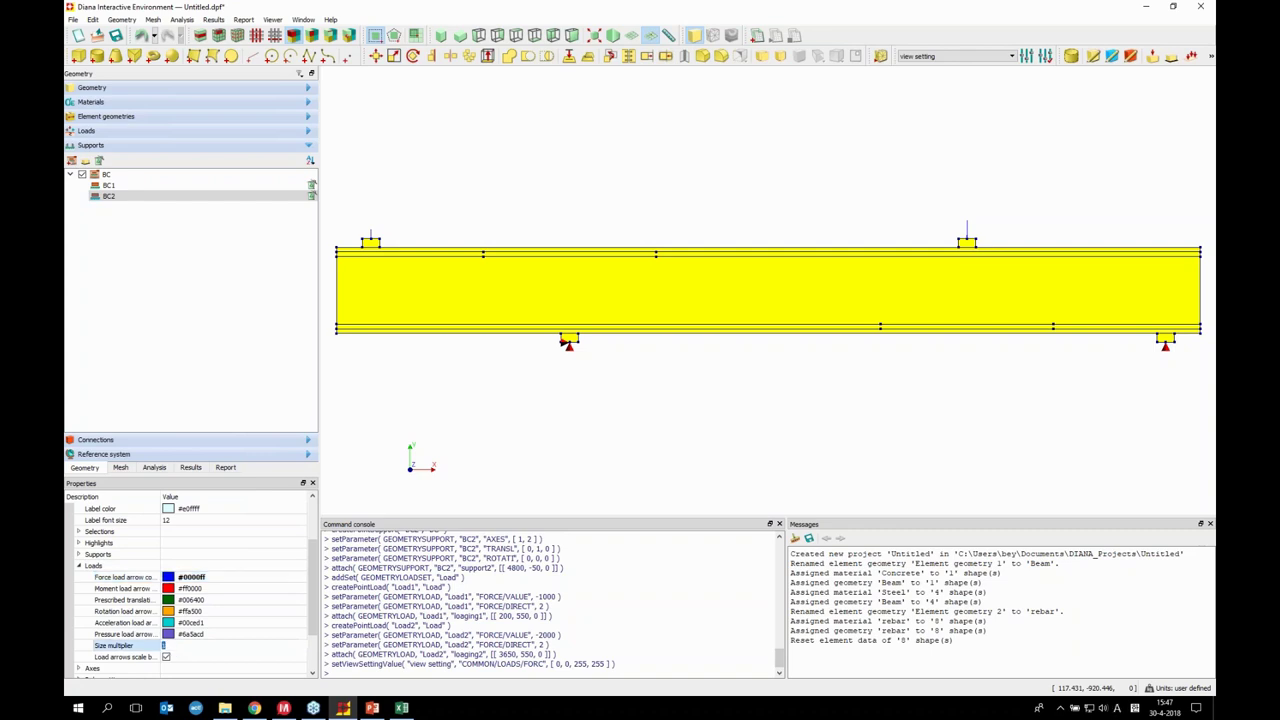
key(Return)
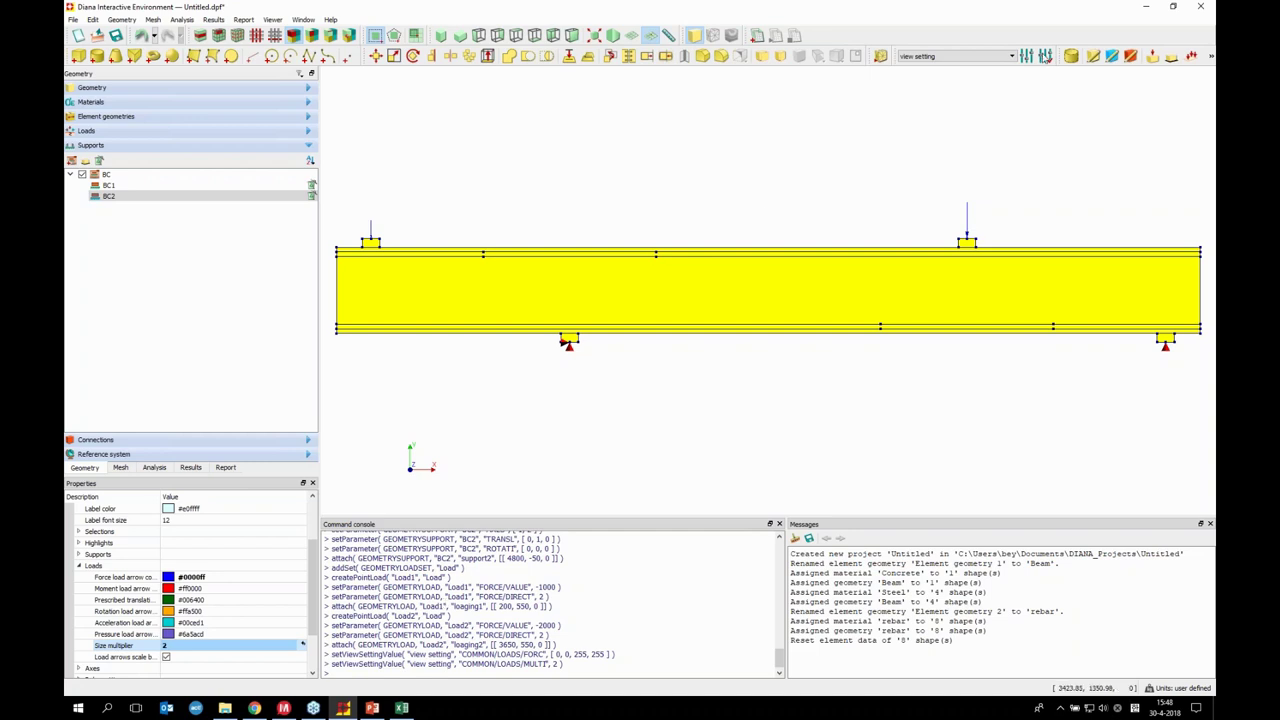
Start setting mesh properties by shape, with loaging1, support2, Beam, support1 and loaging2 as the selected shapes
click(1071, 57)
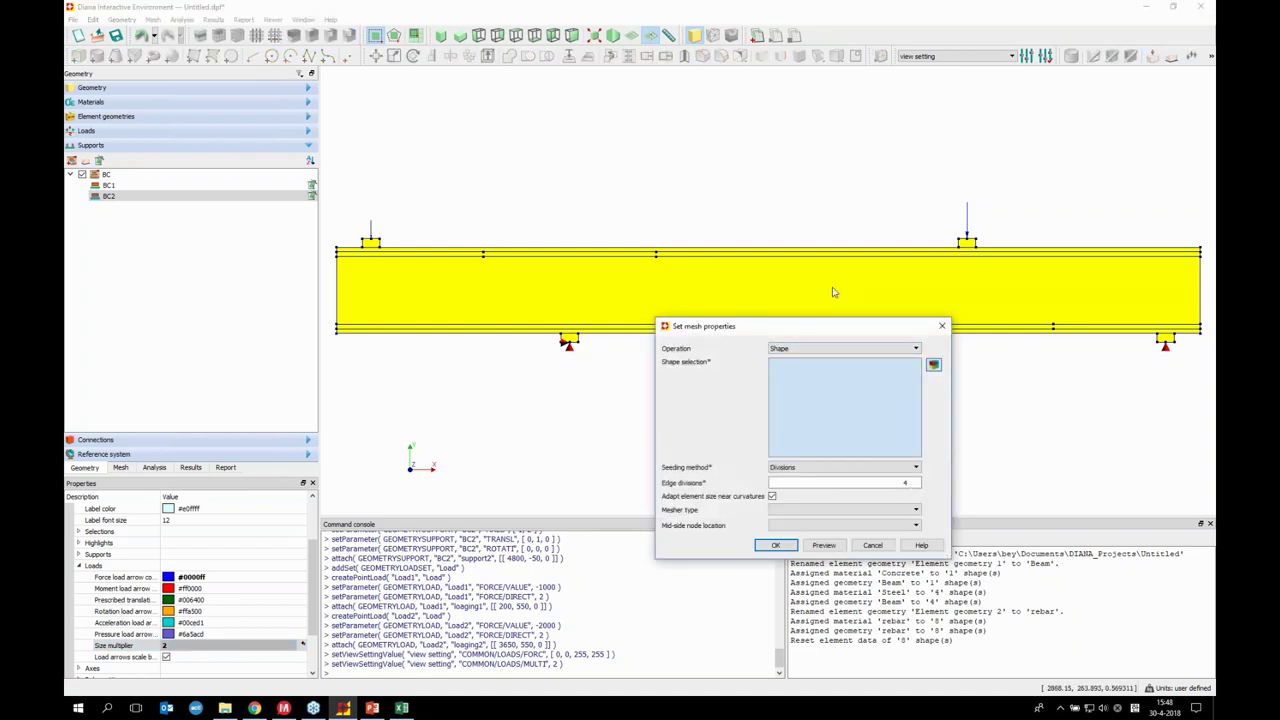
click(370, 244)
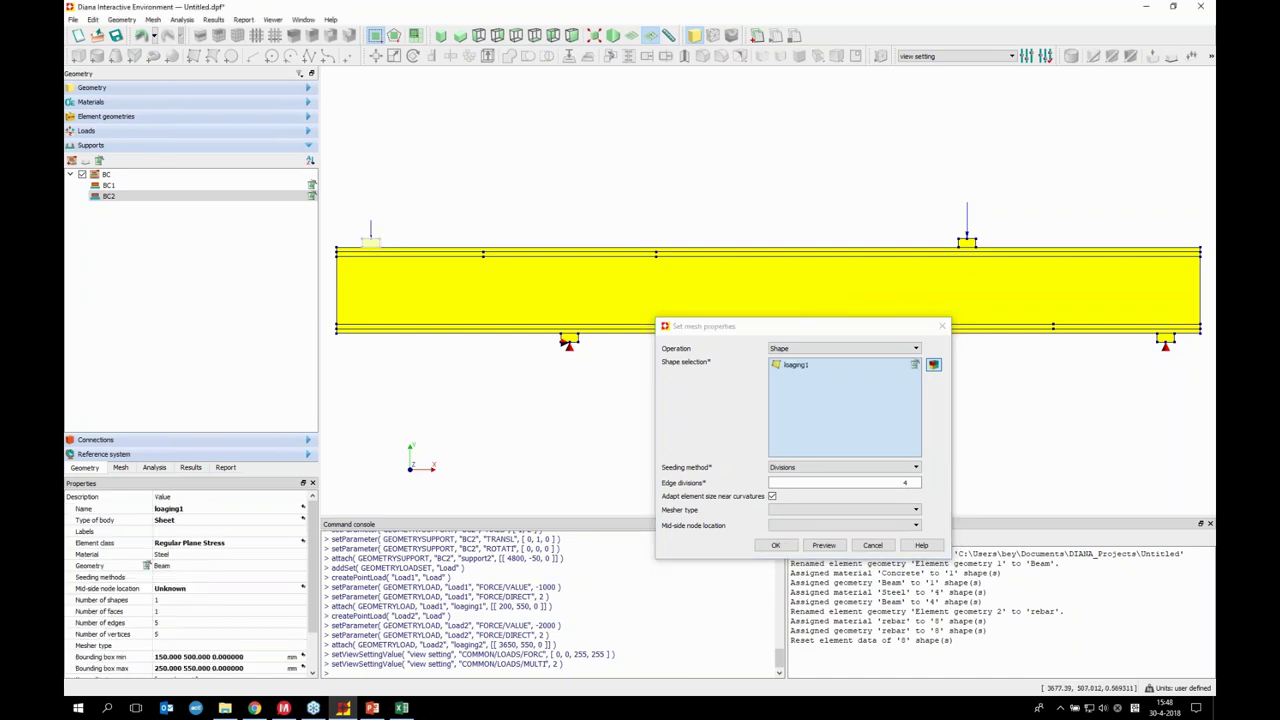
ctrl+click(975, 252)
ctrl+click(1165, 343)
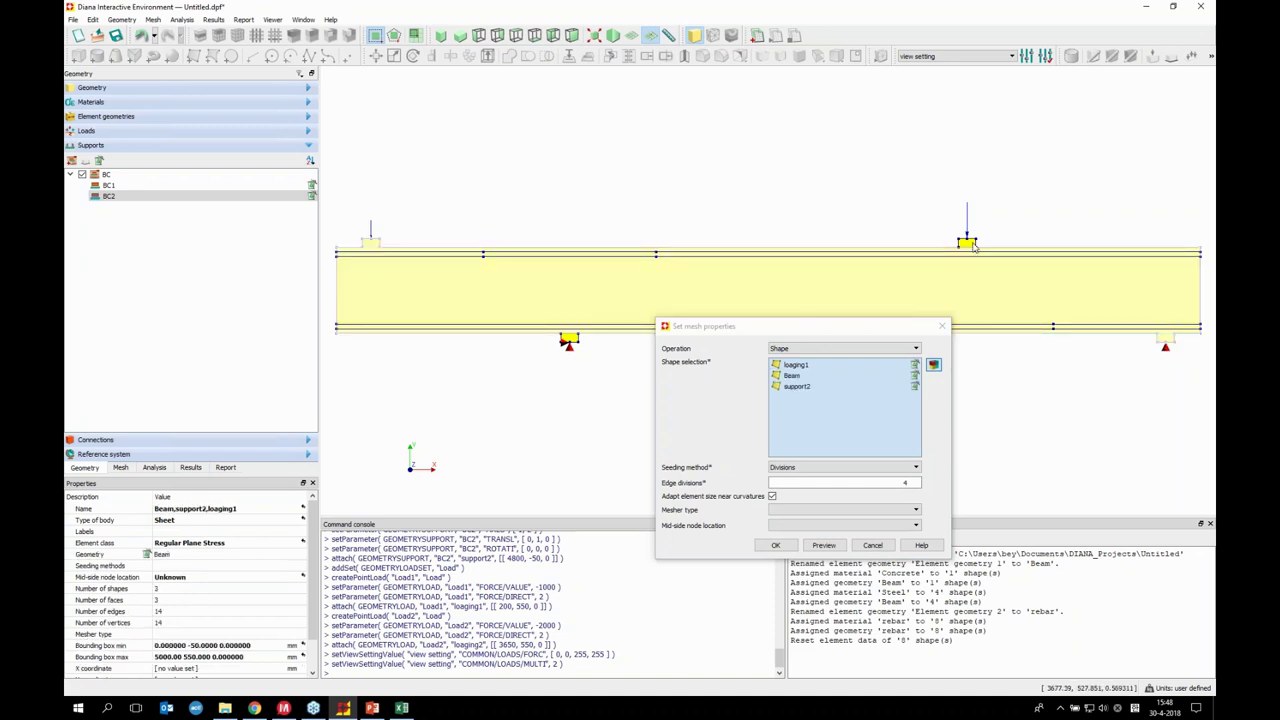
ctrl+click(578, 336)
scroll(562, 348, up, 2)
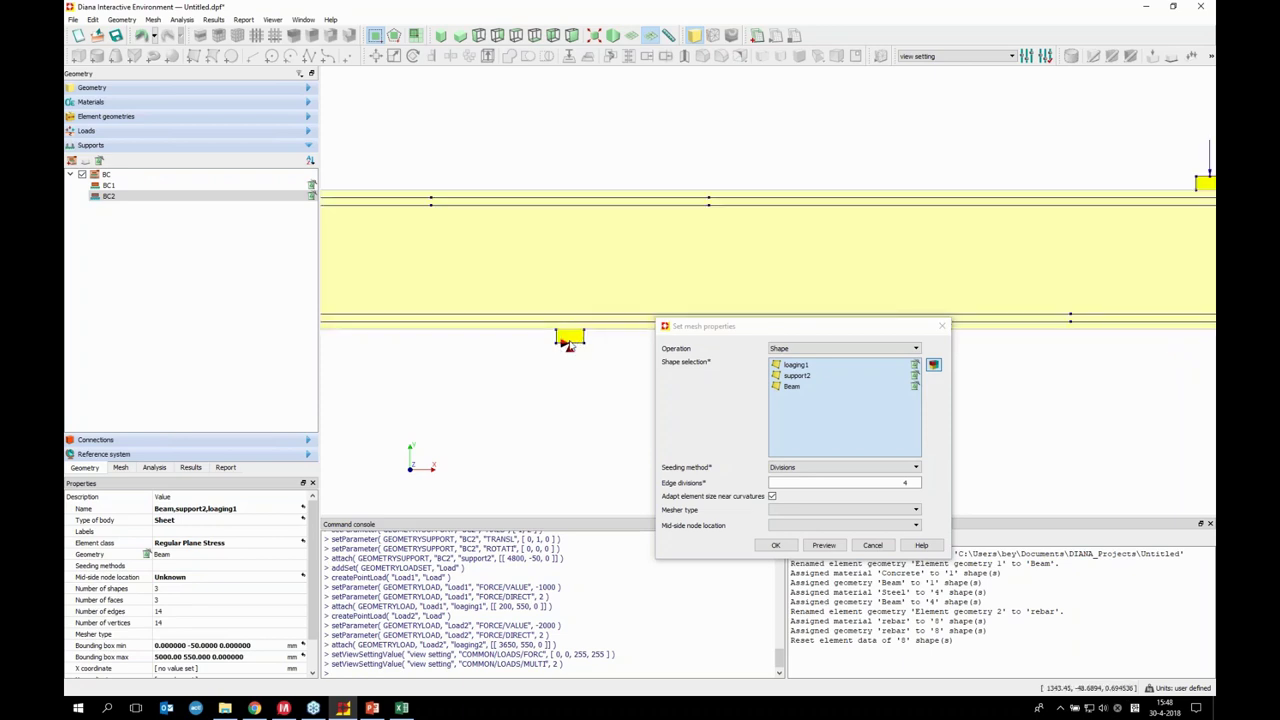
ctrl+click(565, 343)
scroll(680, 294, down, 1)
scroll(794, 271, down, 1)
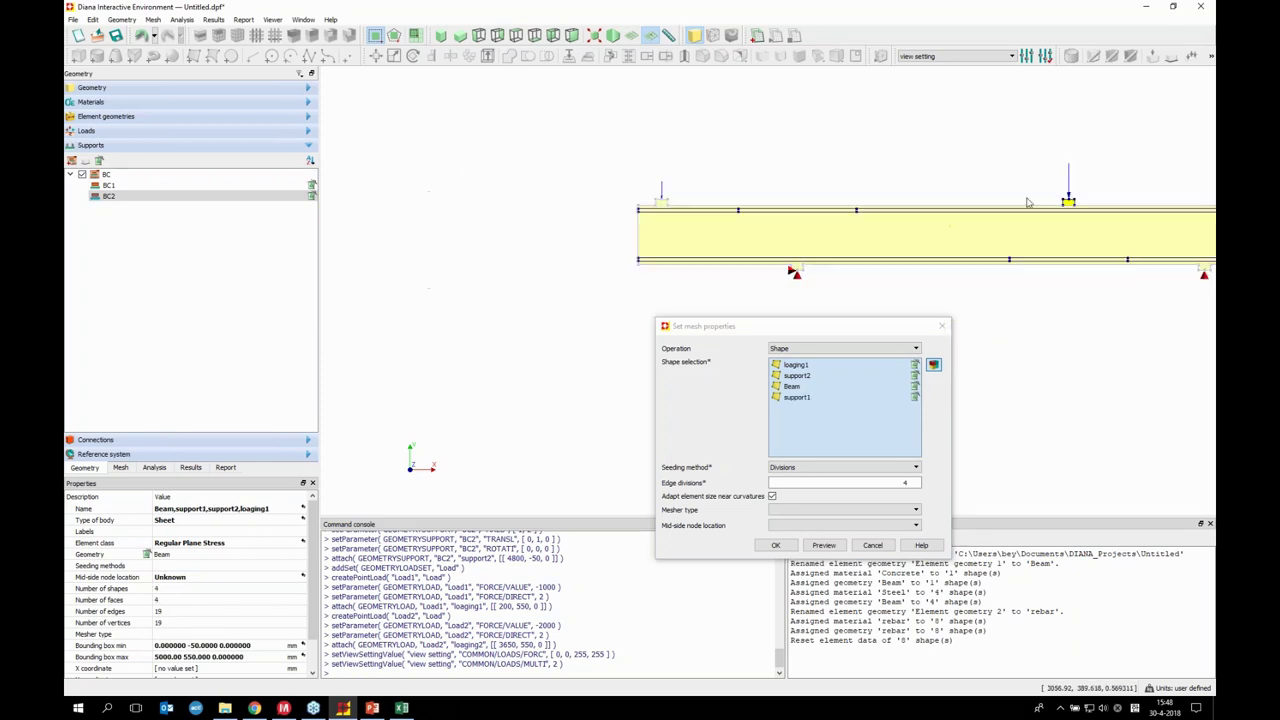
scroll(776, 276, down, 1)
ctrl+click(1076, 197)
scroll(1000, 240, down, 2)
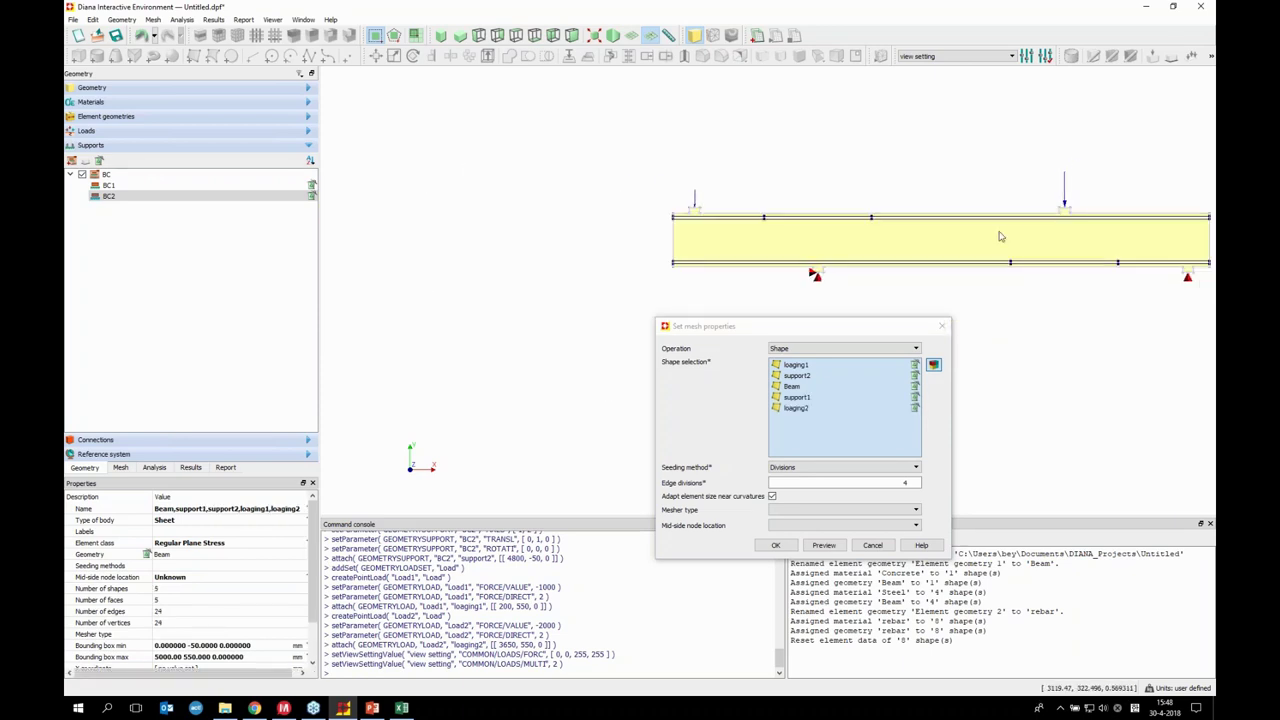
middle_drag(930, 218, 747, 217)
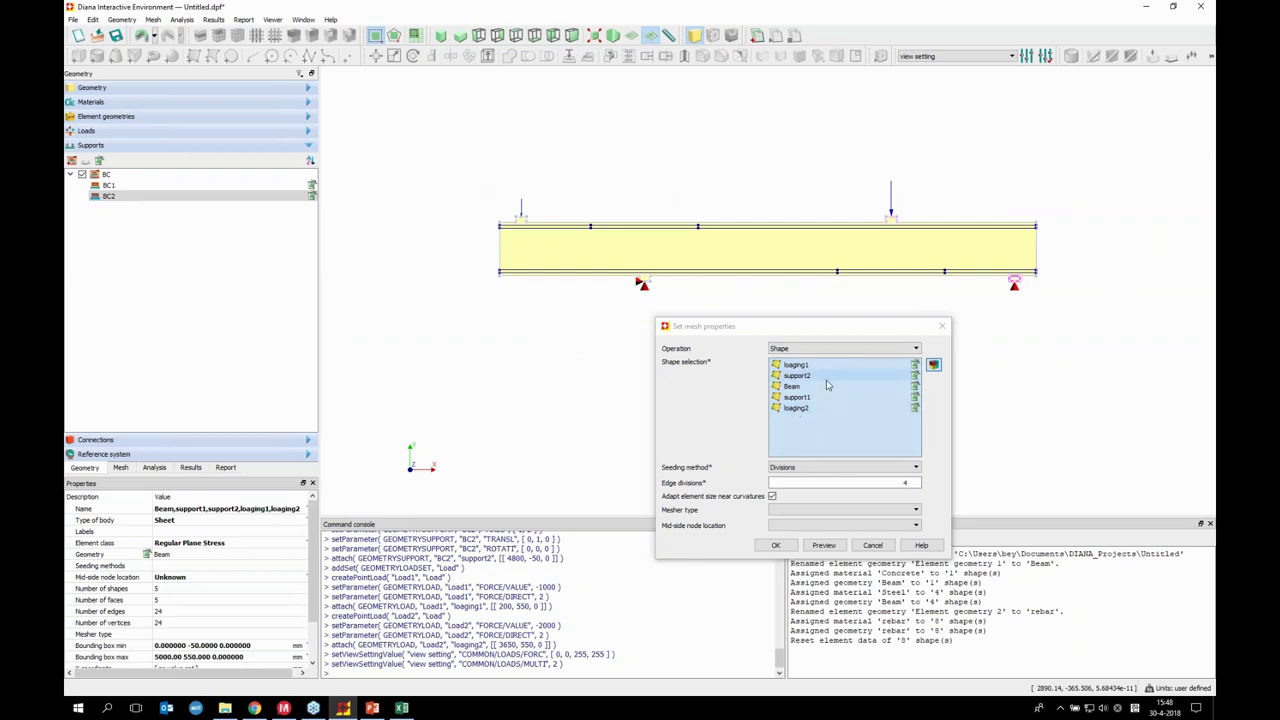
Seed the selected shapes by element size with a desired size of 25 mm, preview the seeding and apply it
click(868, 467)
click(881, 485)
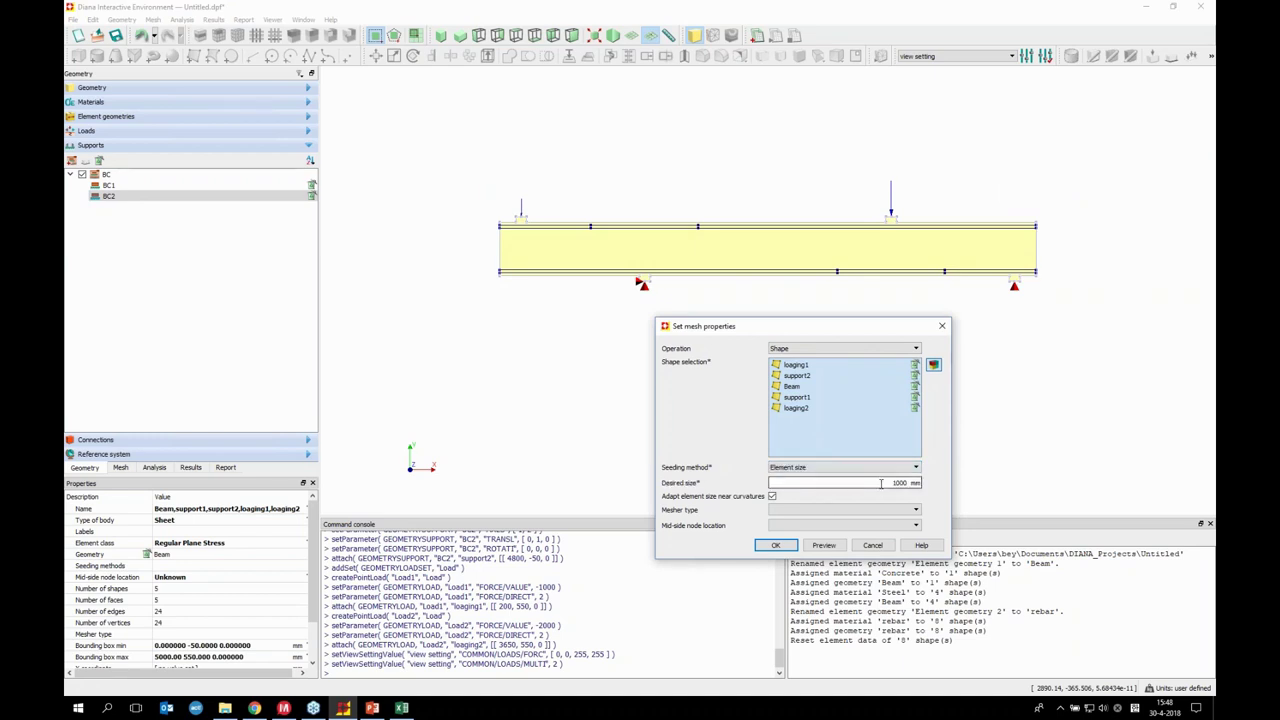
drag(881, 483, 915, 483)
text(25)
click(823, 545)
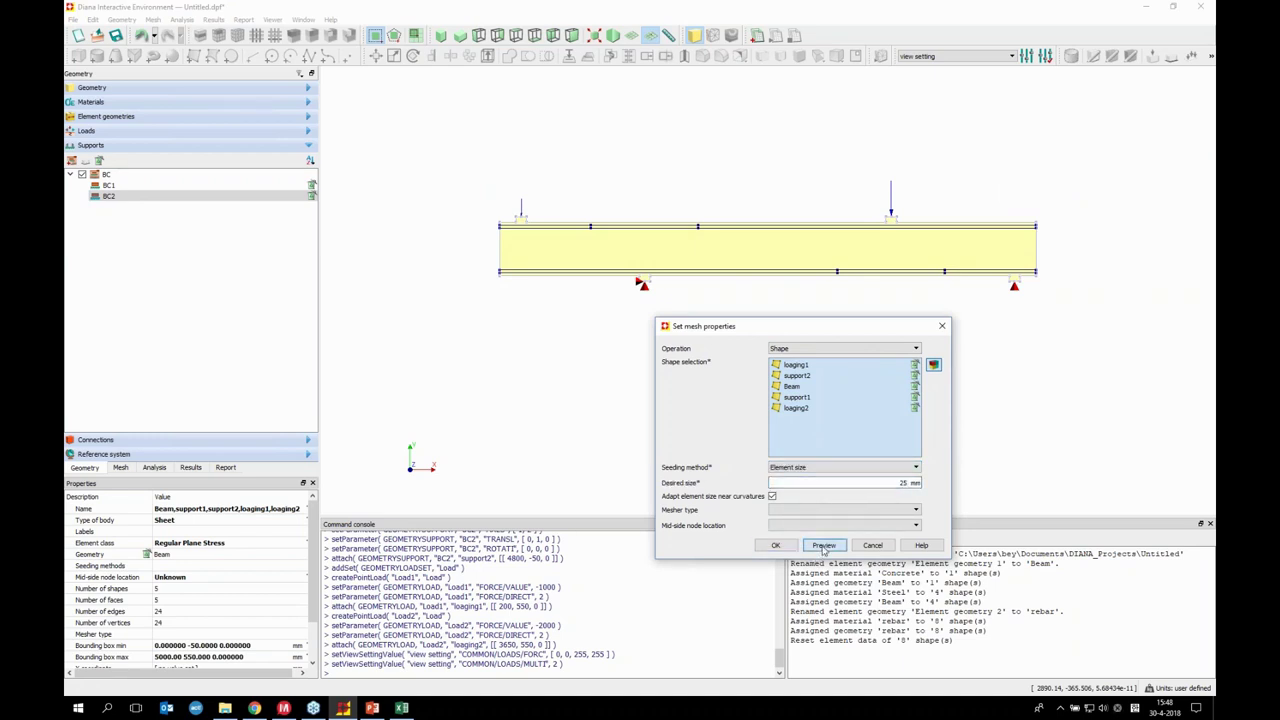
scroll(1046, 263, up, 3)
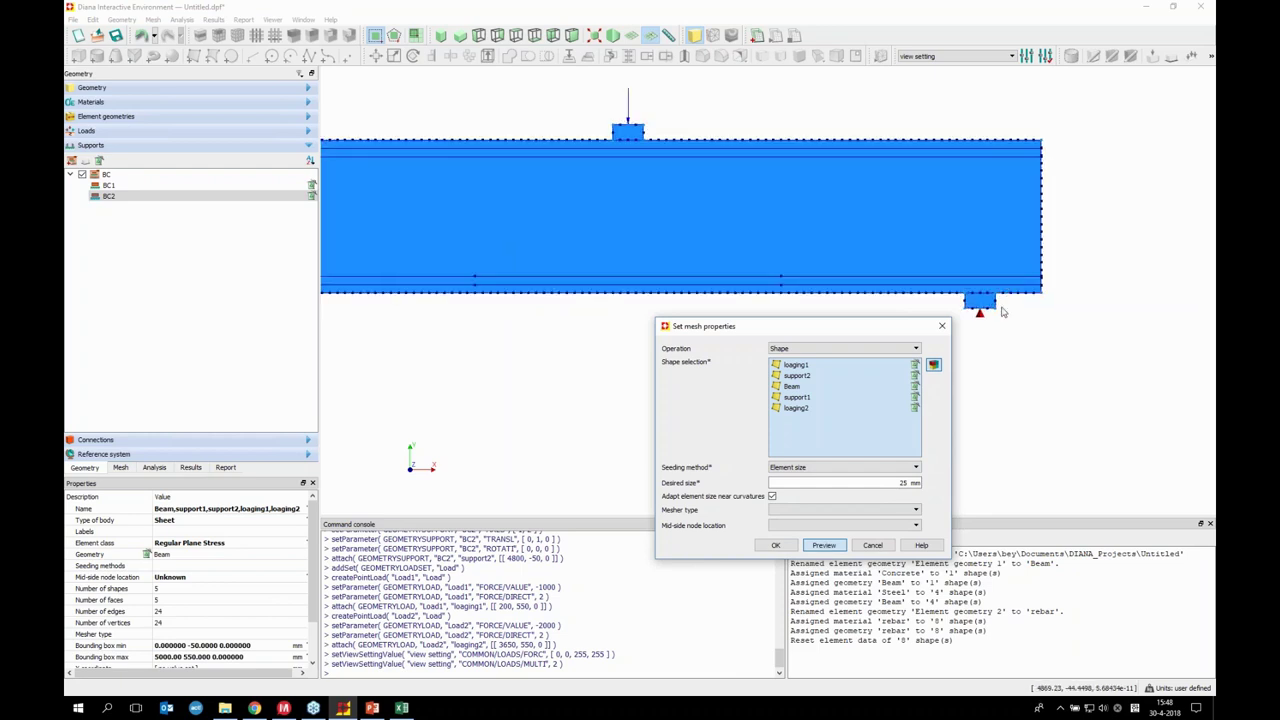
scroll(1003, 312, up, 2)
scroll(1000, 309, down, 1)
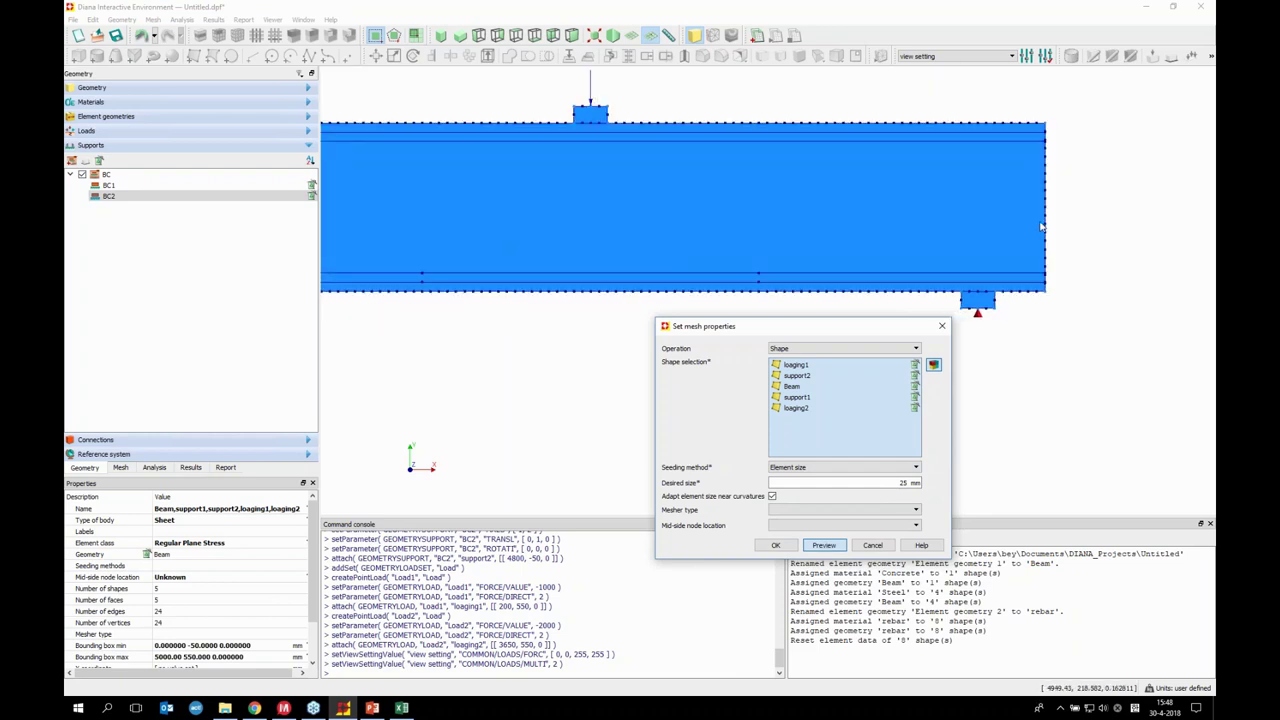
scroll(1040, 226, up, 3)
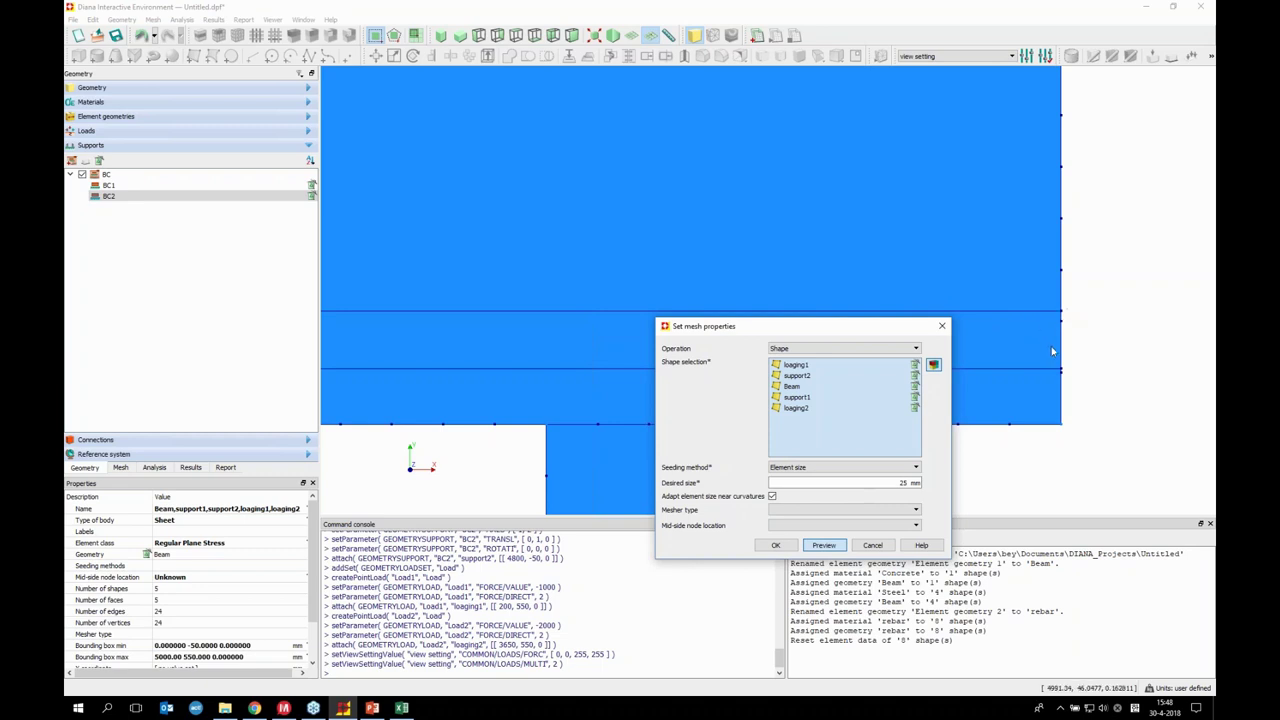
click(775, 545)
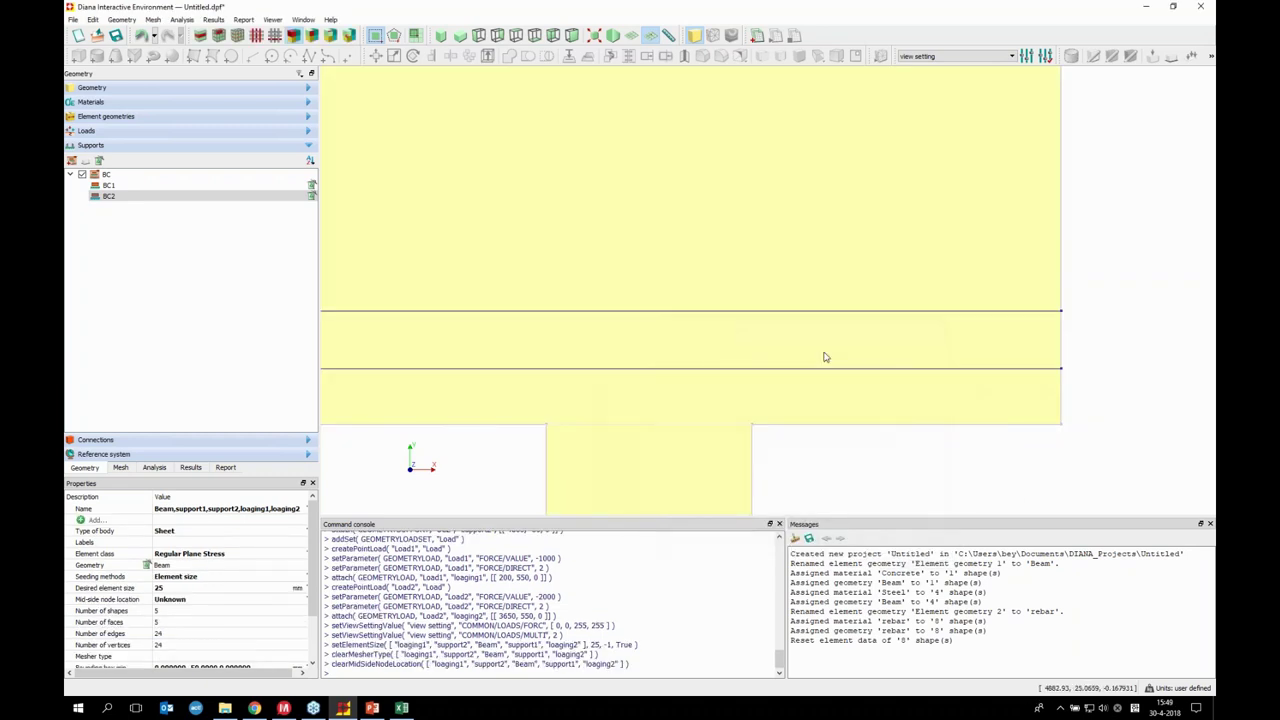
Generate the finite element mesh for the whole model and inspect the elements around the beam's upper right corner
scroll(825, 357, down, 5)
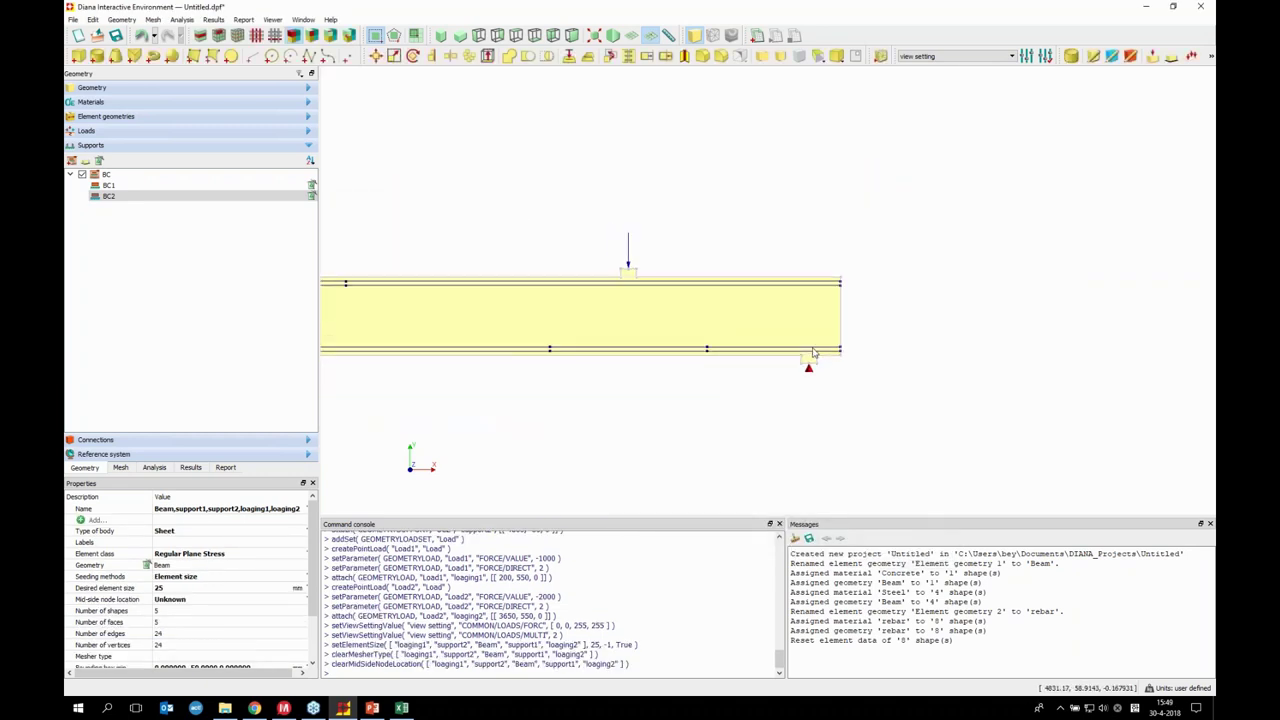
scroll(813, 352, down, 1)
middle_drag(565, 326, 700, 326)
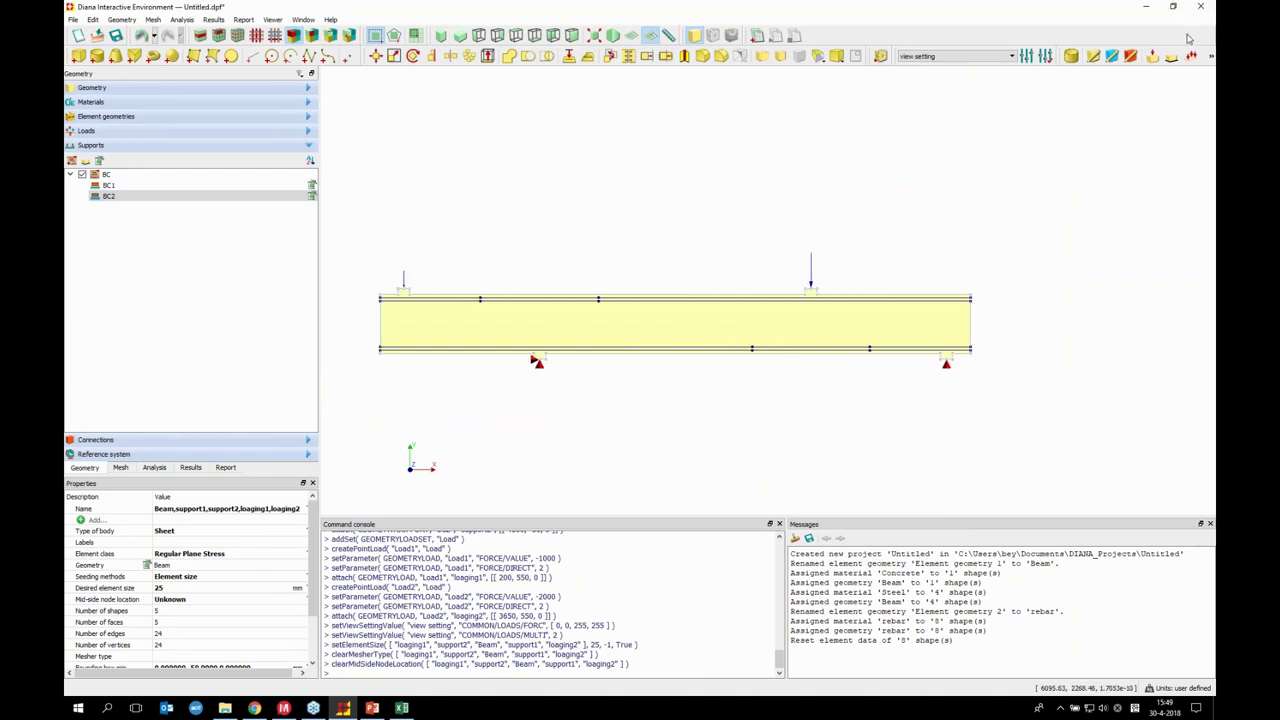
click(880, 56)
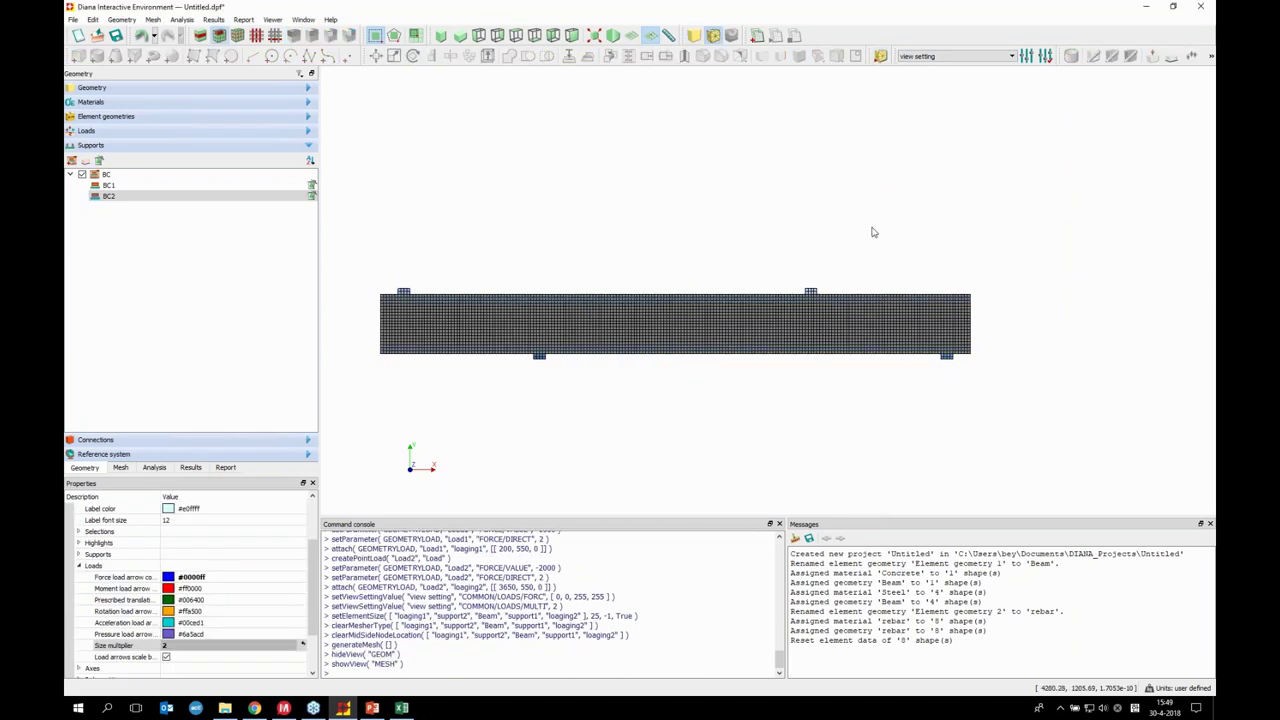
scroll(960, 338, up, 8)
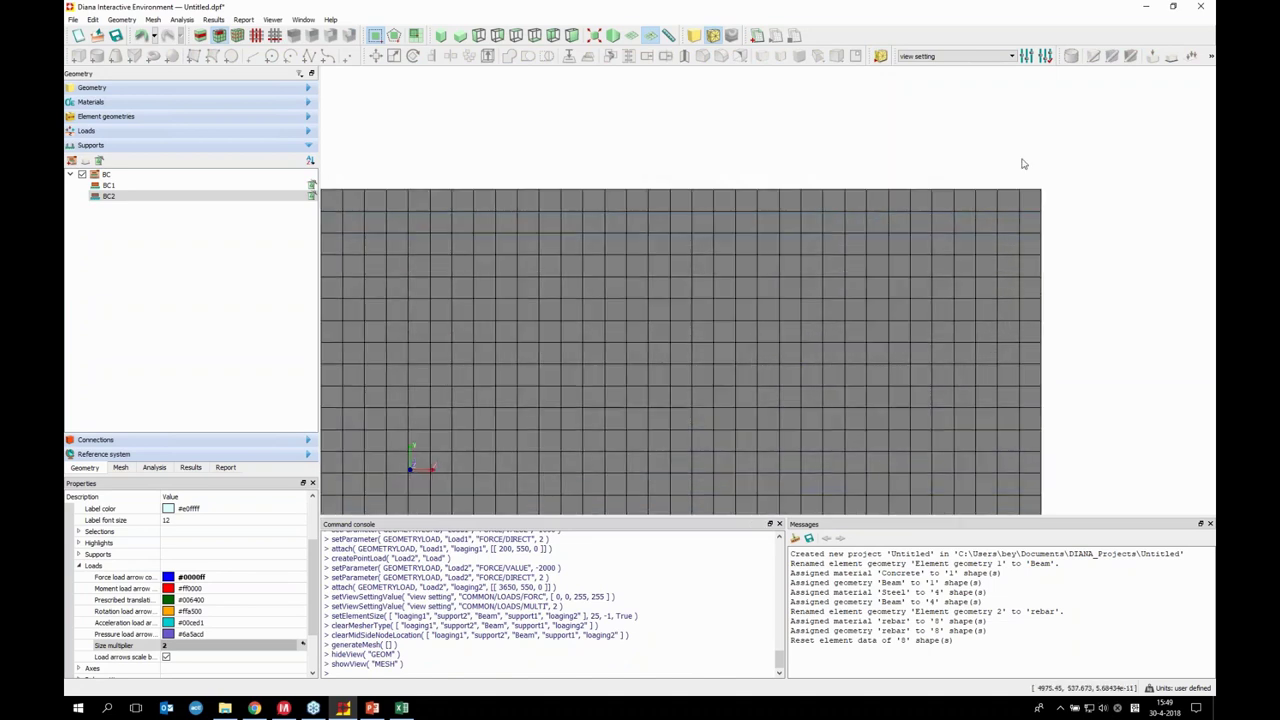
scroll(1026, 228, up, 3)
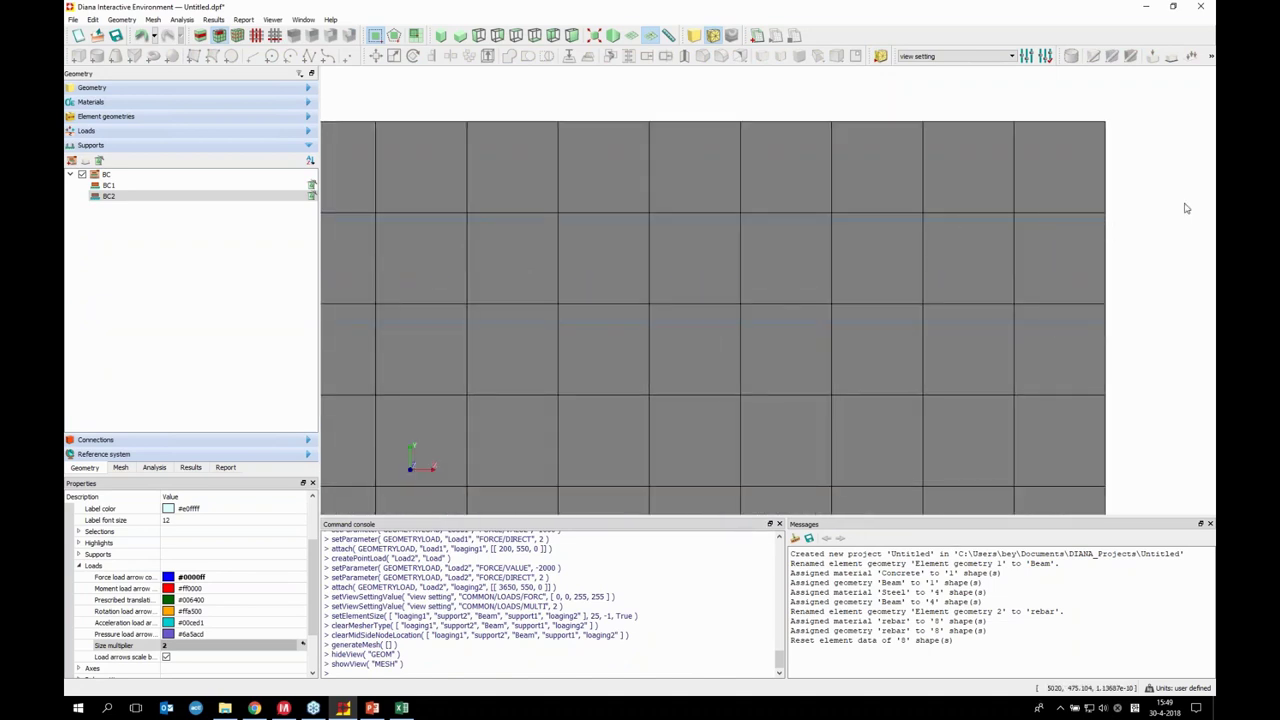
scroll(1030, 207, down, 4)
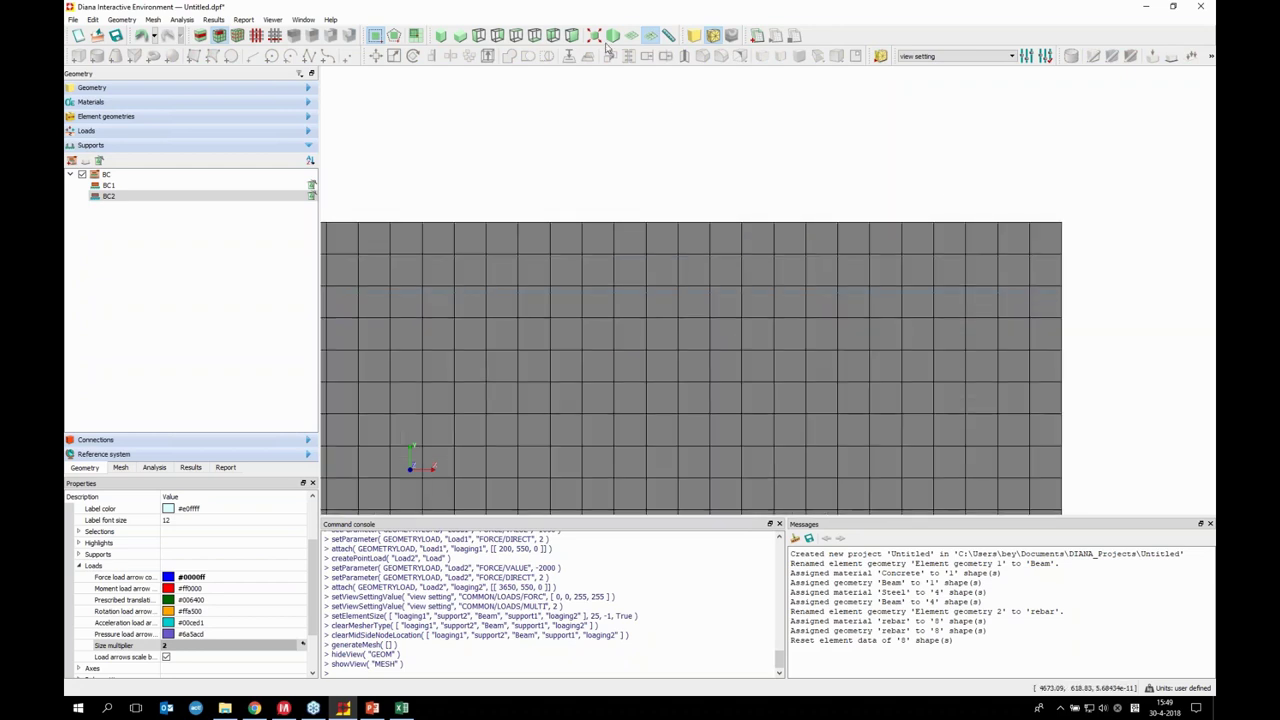
click(597, 35)
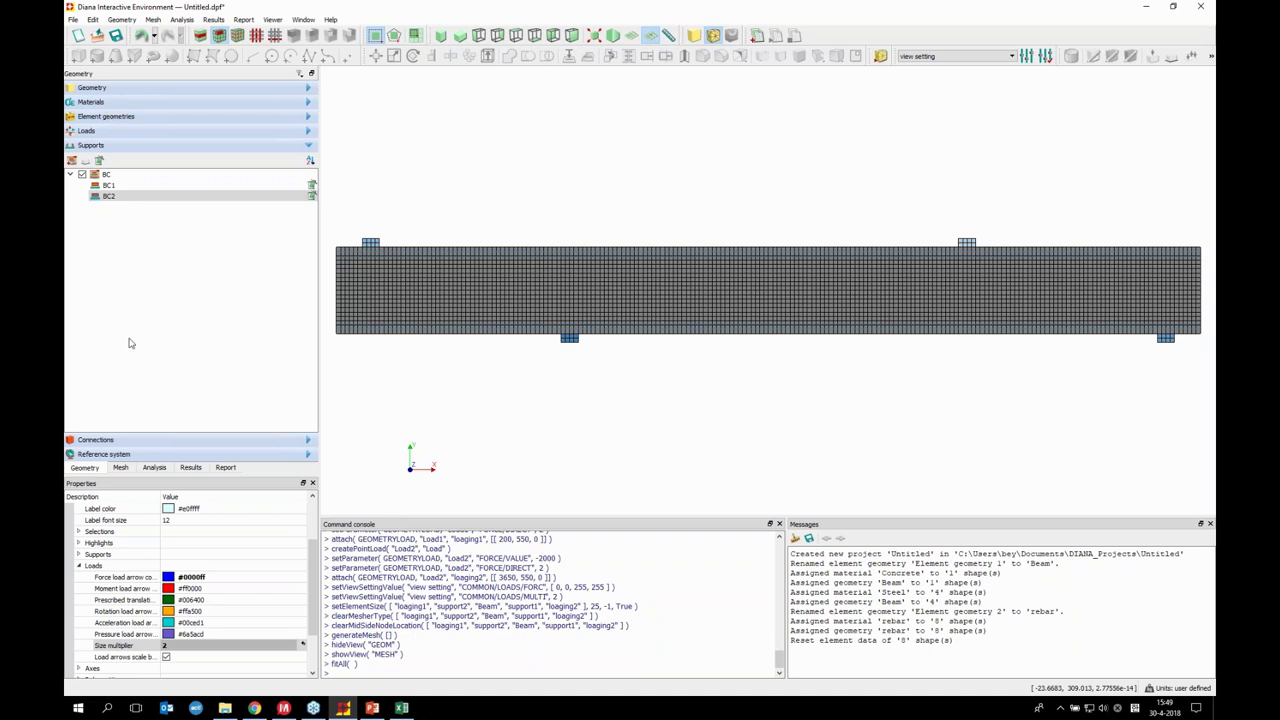
Review the mesh shapes with the Beam mesh briefly hidden, the materials, and the rebar element geometry properties
click(120, 468)
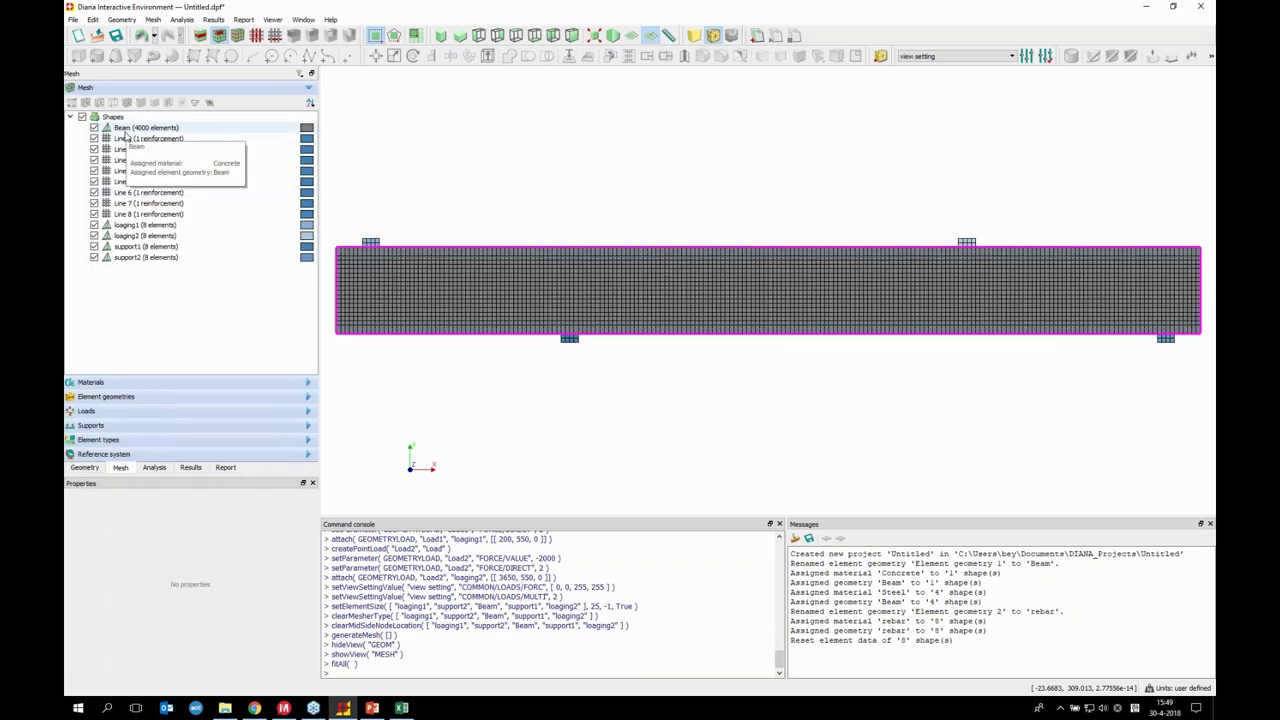
click(94, 128)
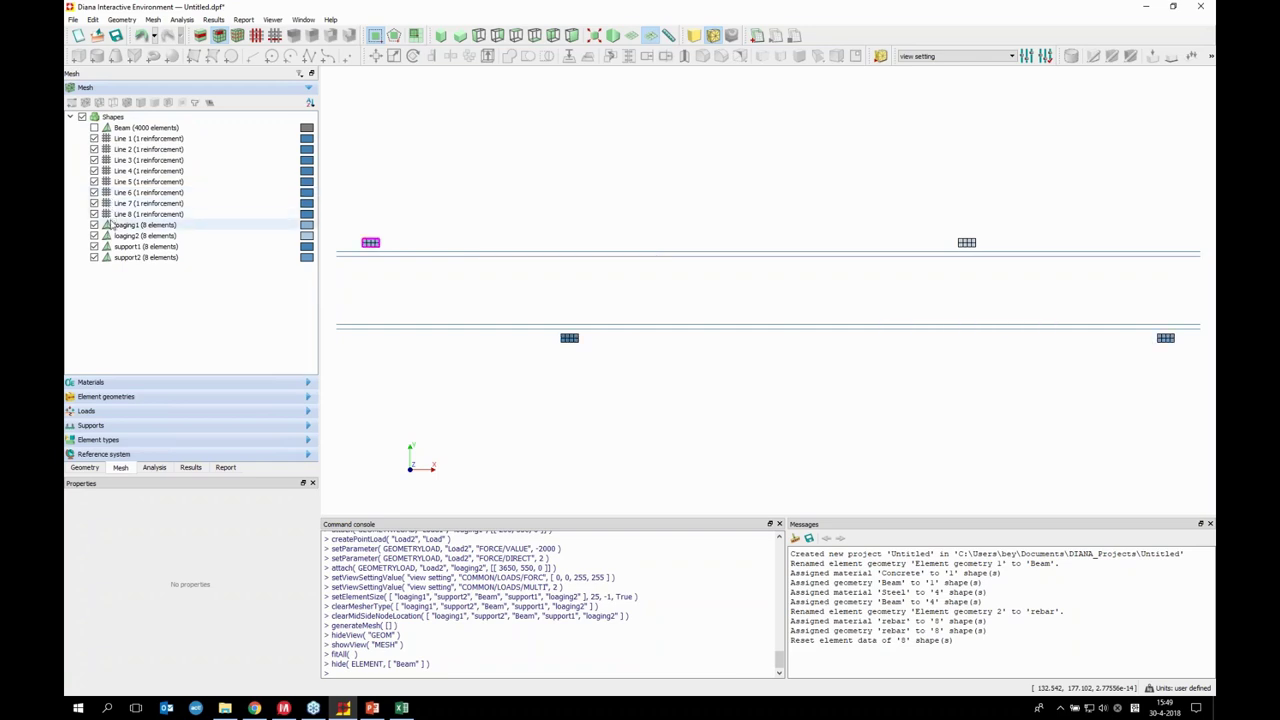
click(94, 128)
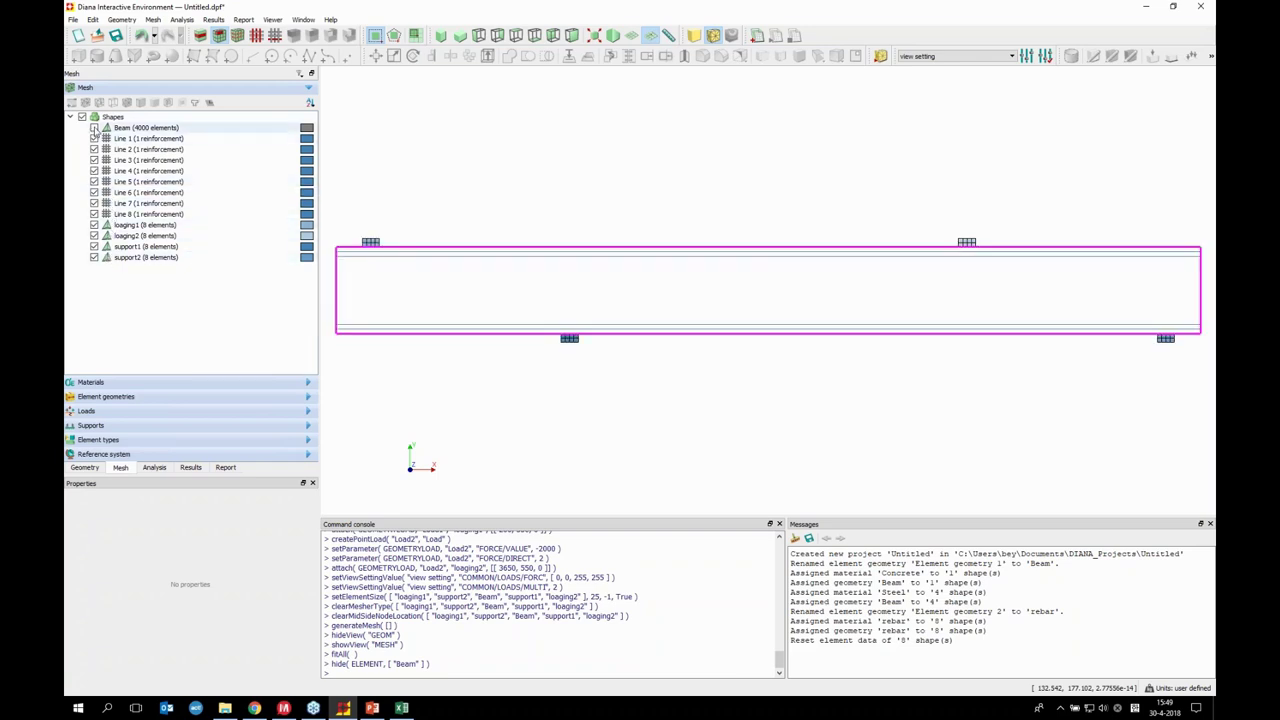
click(107, 382)
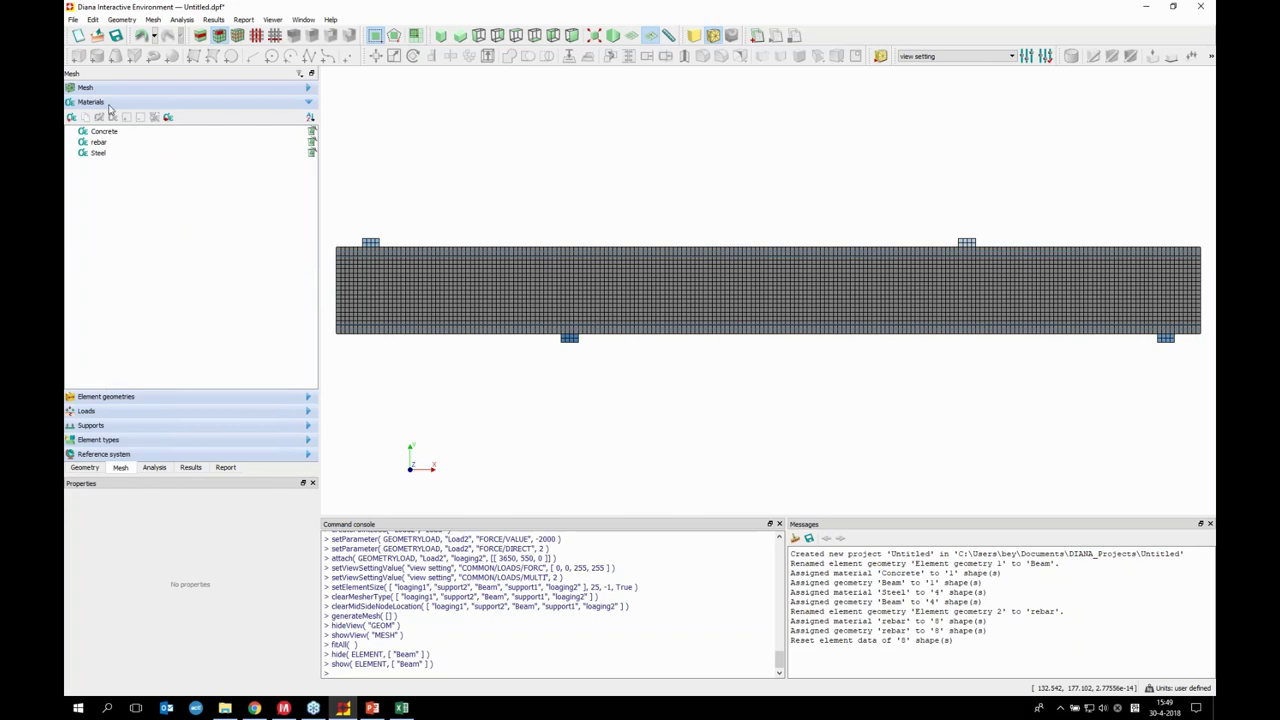
click(118, 397)
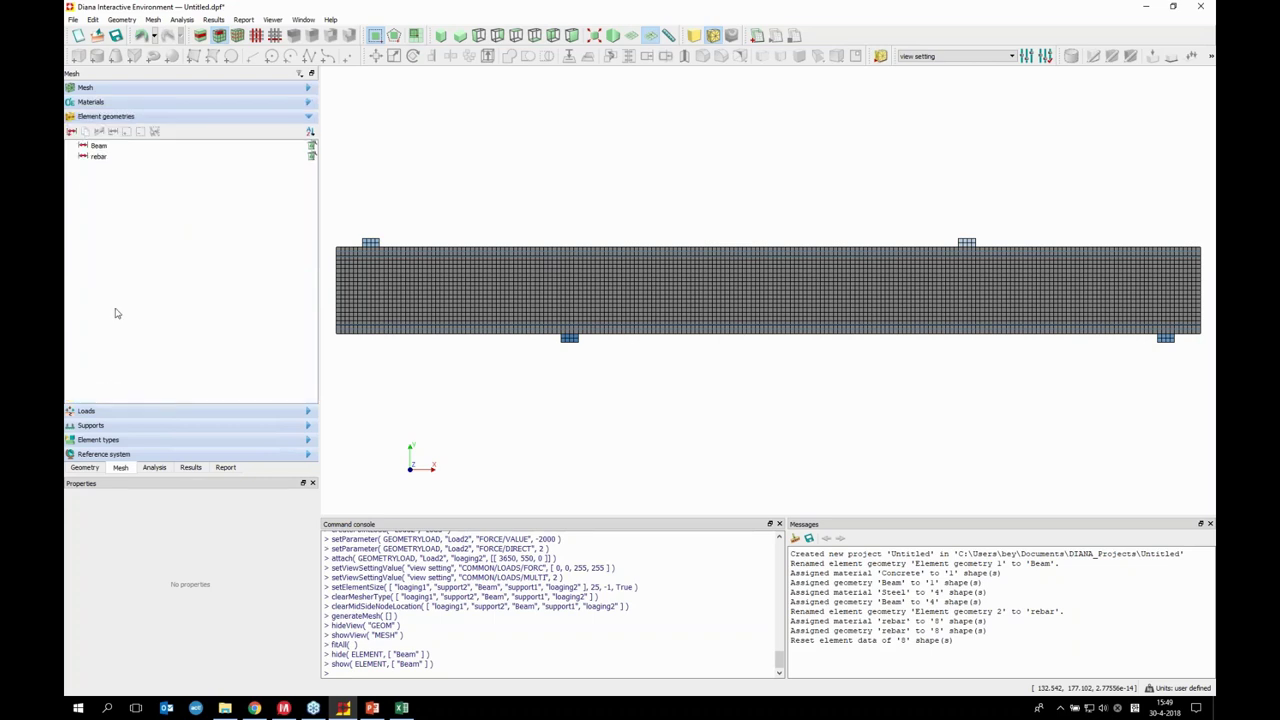
click(98, 157)
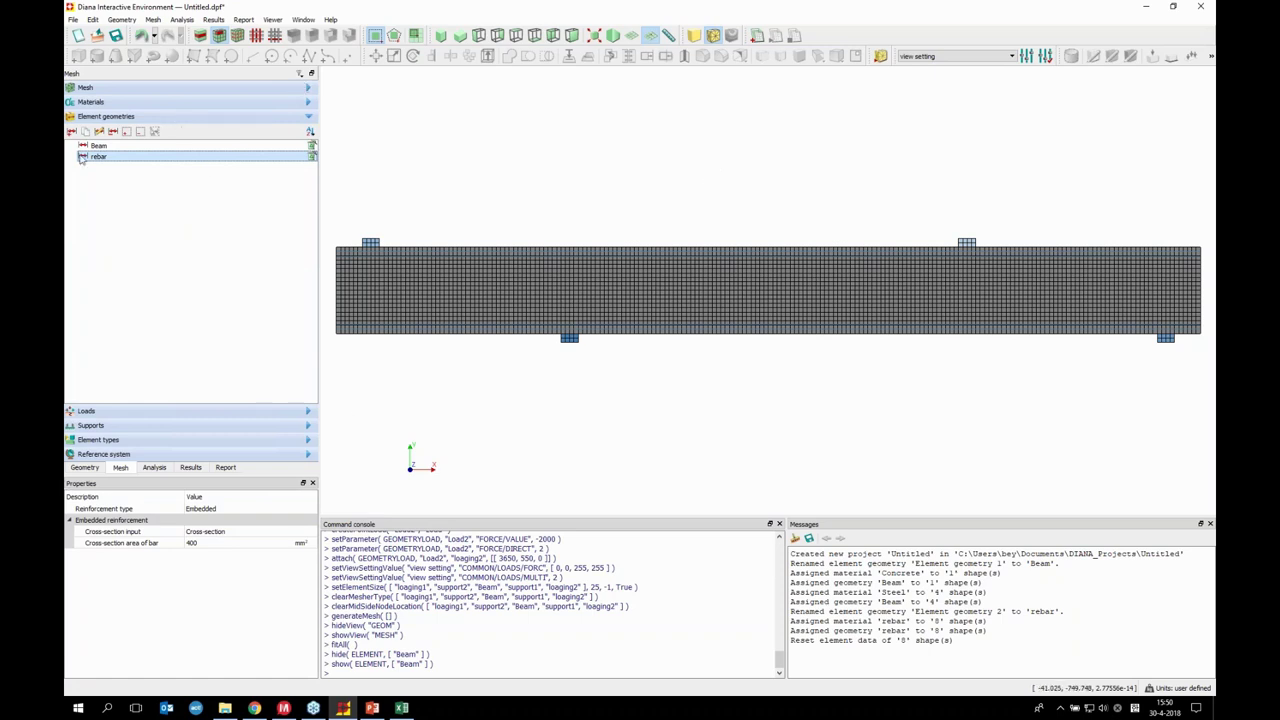
Add a new analysis to the project
click(142, 470)
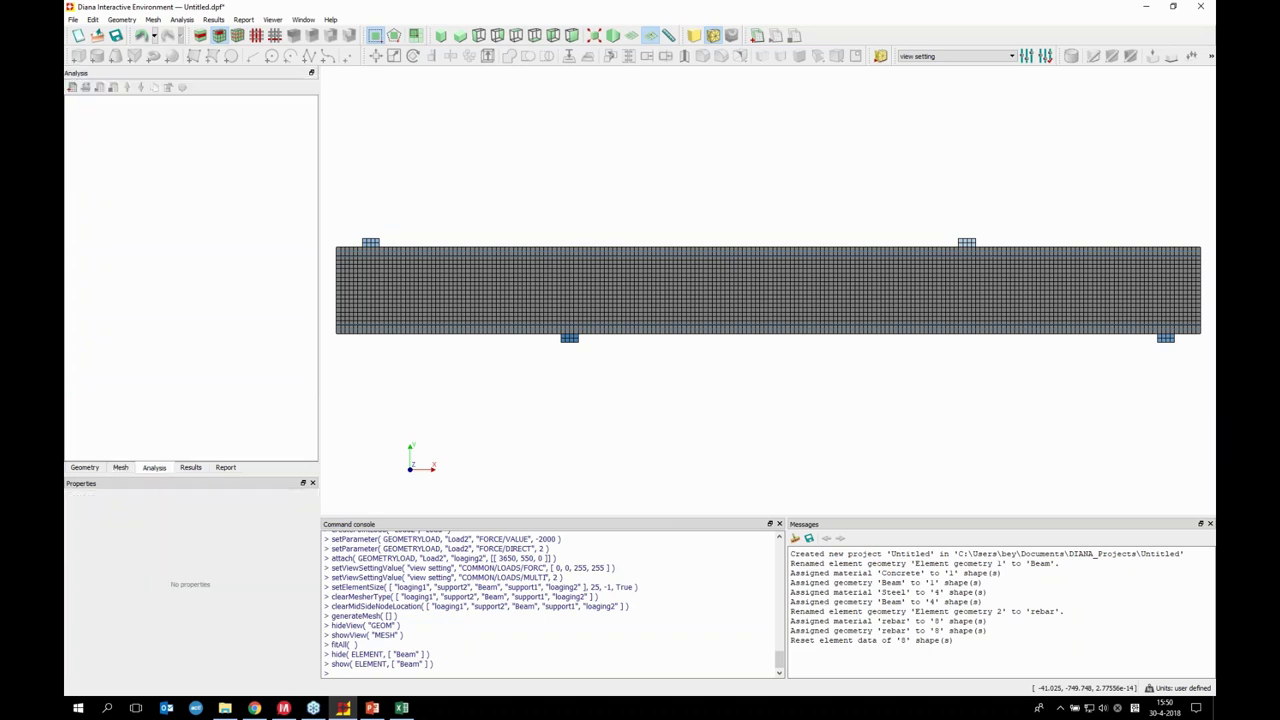
click(72, 88)
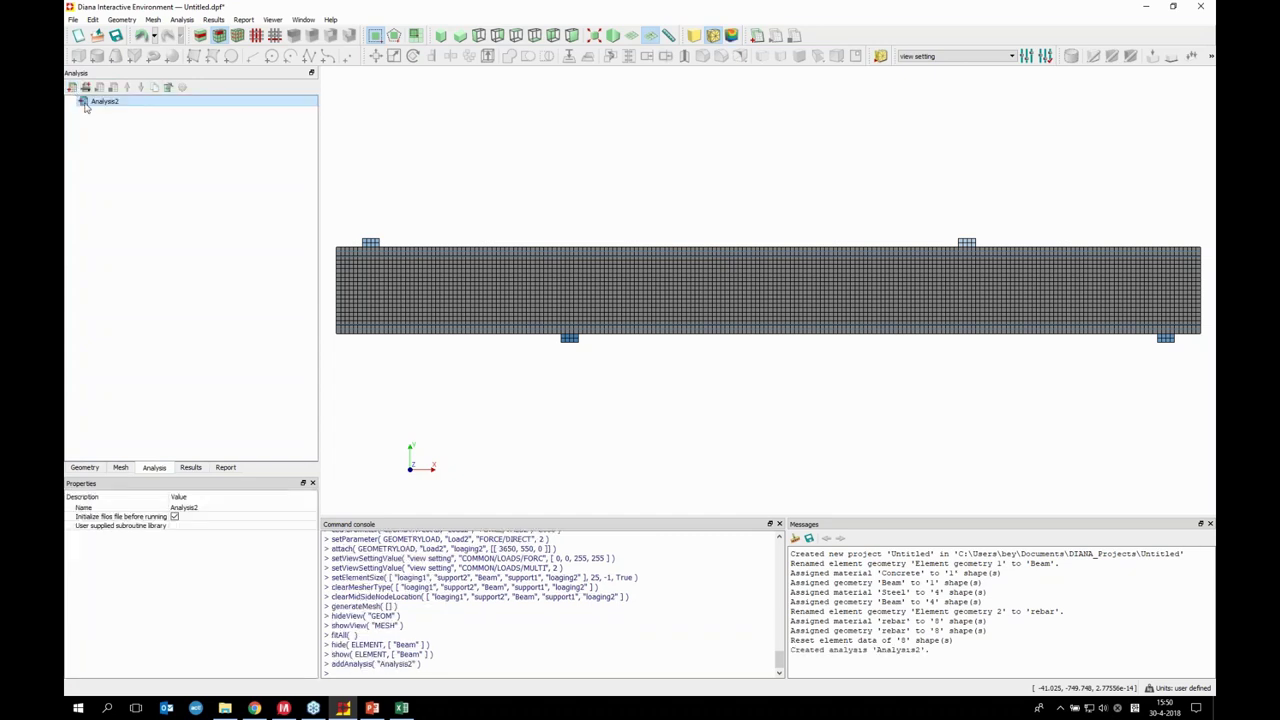
Add a Structural nonlinear command to the analysis and assign the load set Load to its load steps
click(85, 89)
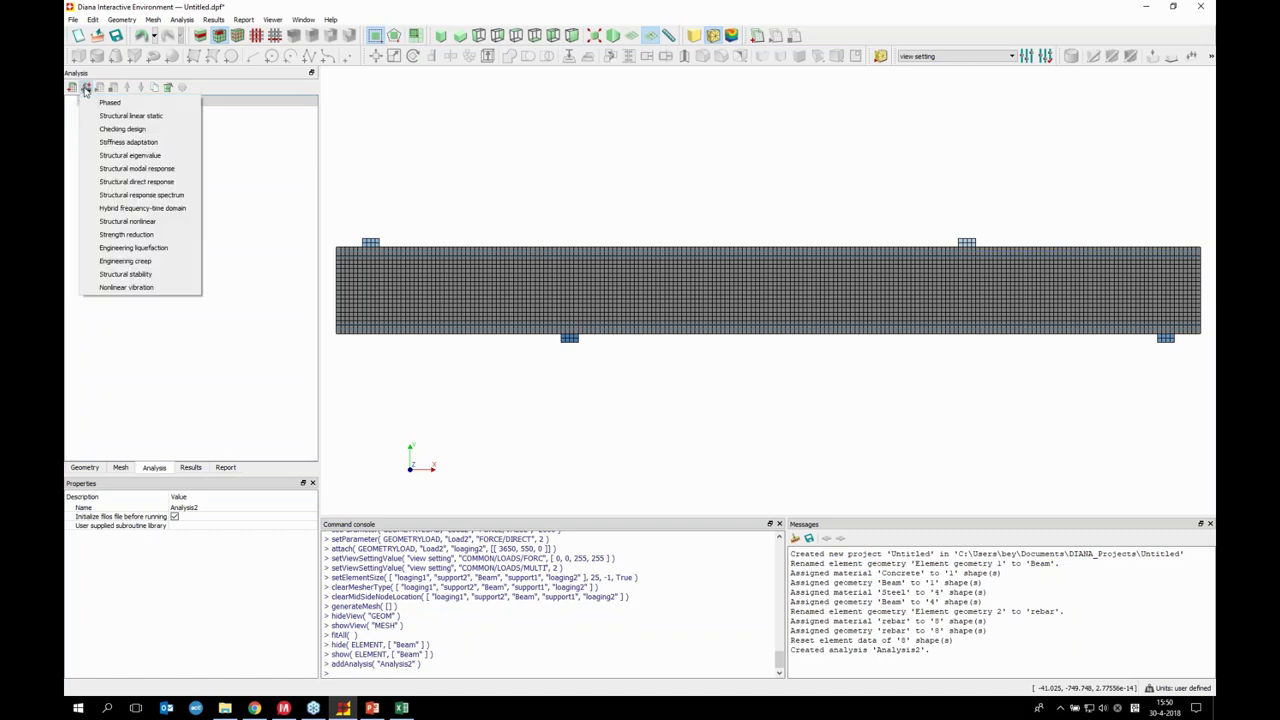
click(126, 221)
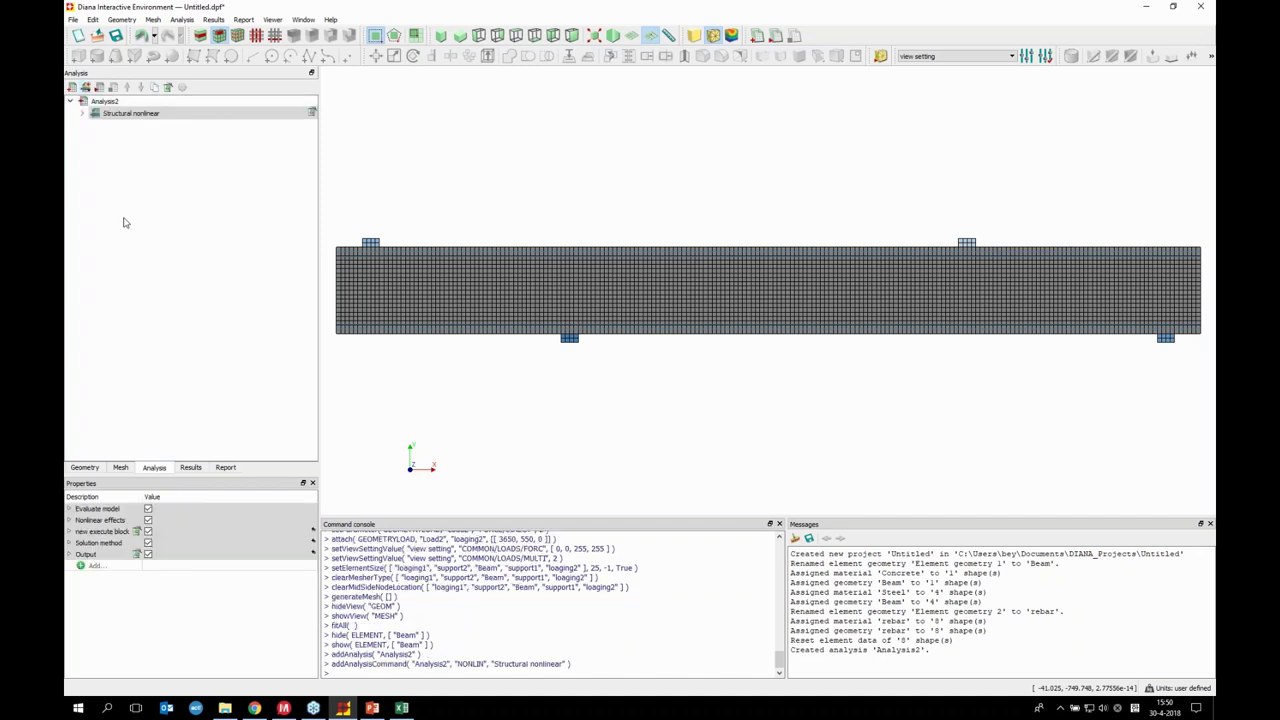
click(85, 116)
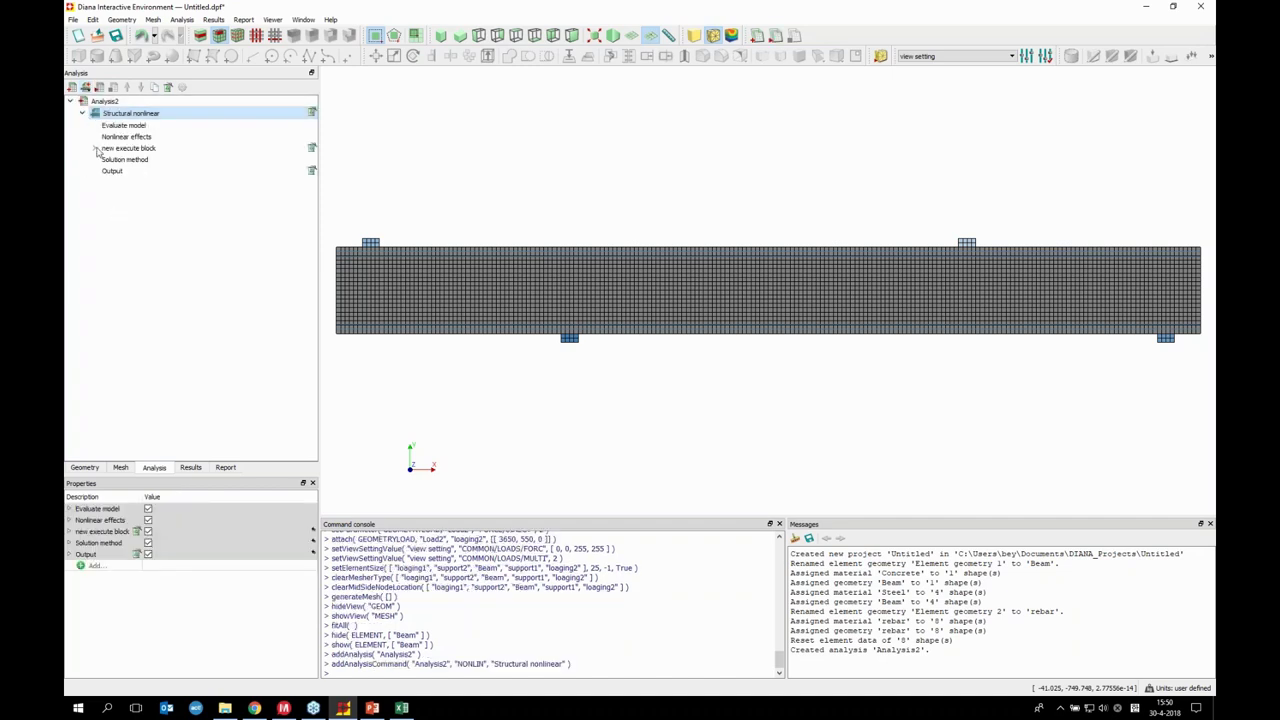
click(95, 148)
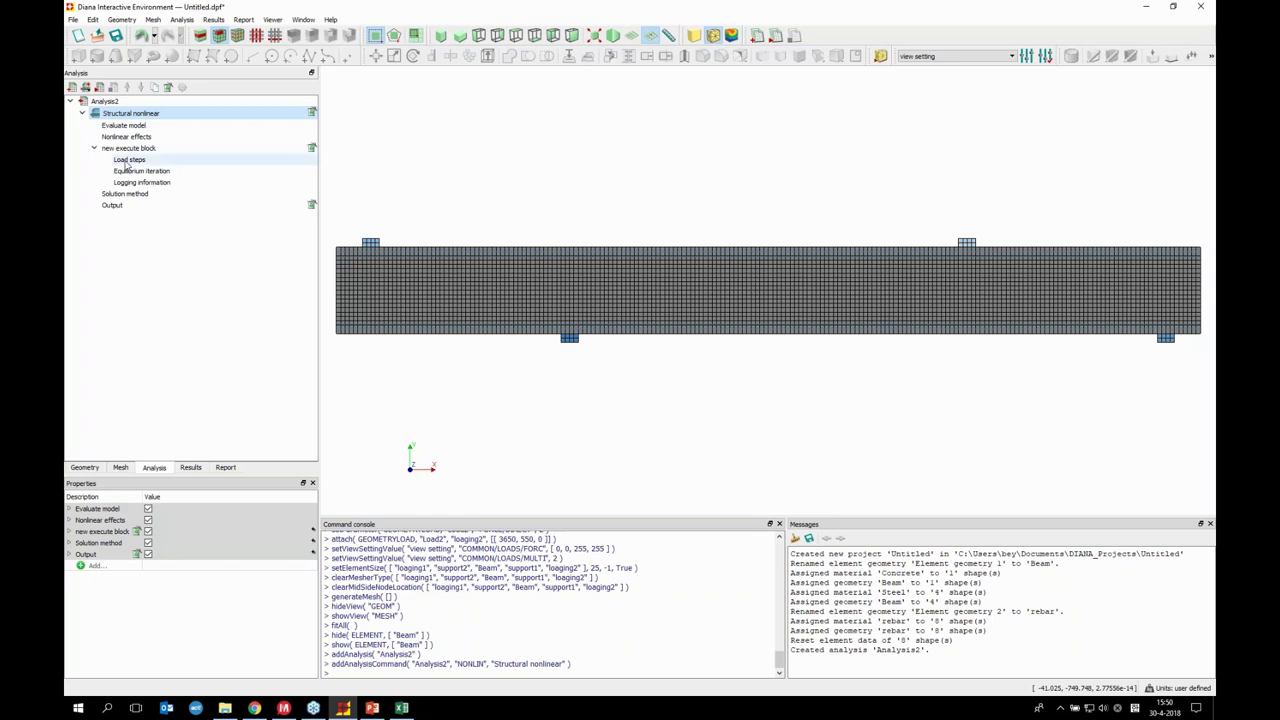
double_click(128, 160)
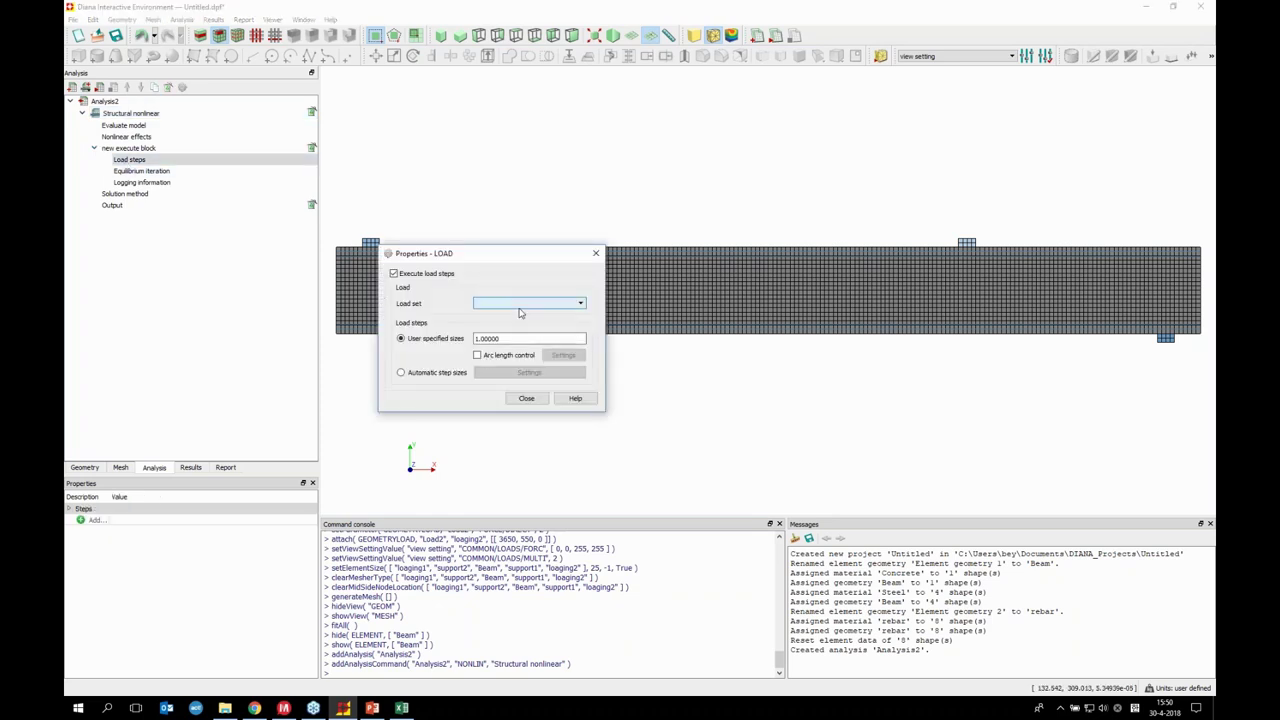
click(519, 307)
click(493, 318)
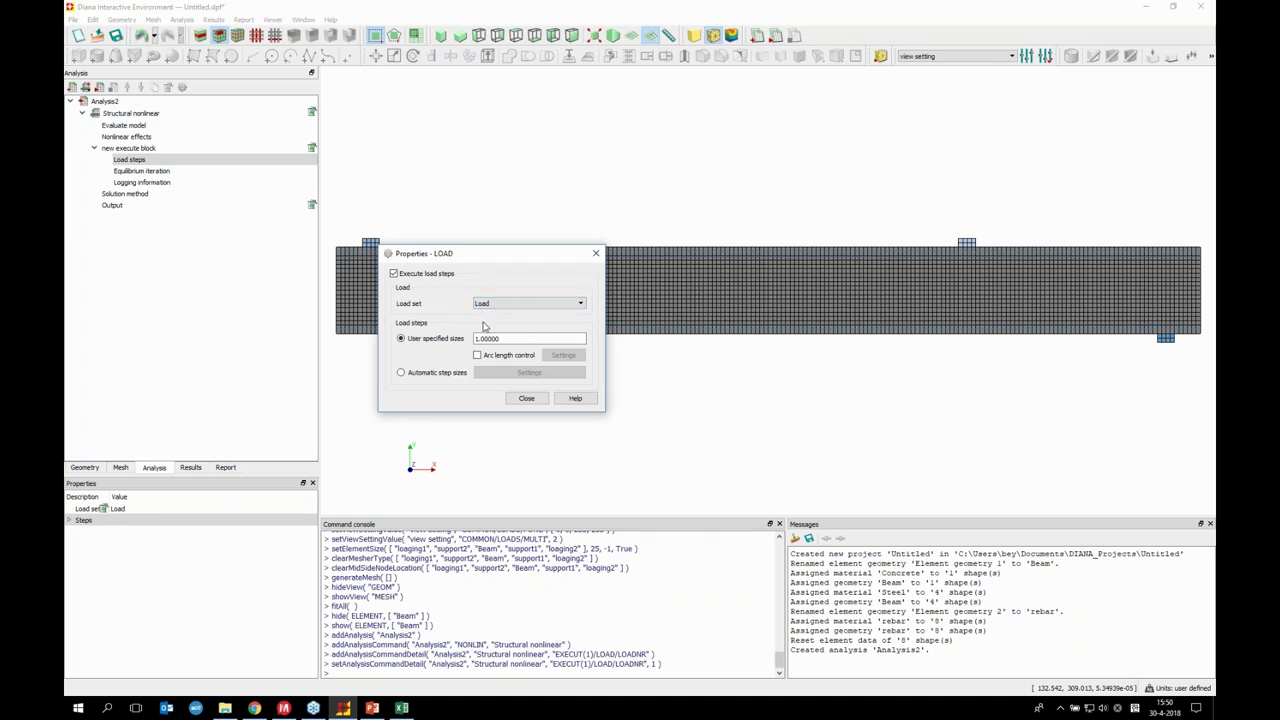
Expand the Load case in the mesh loads and show its force loads on the meshed beam
click(122, 468)
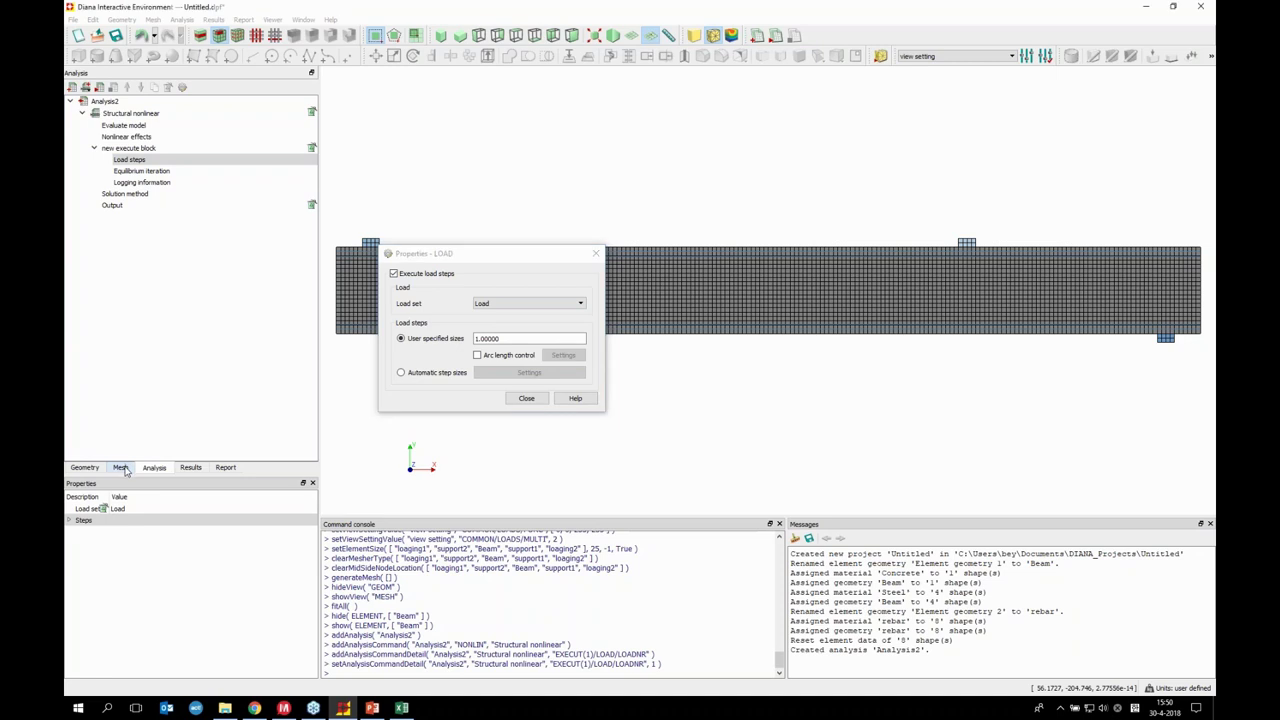
click(109, 411)
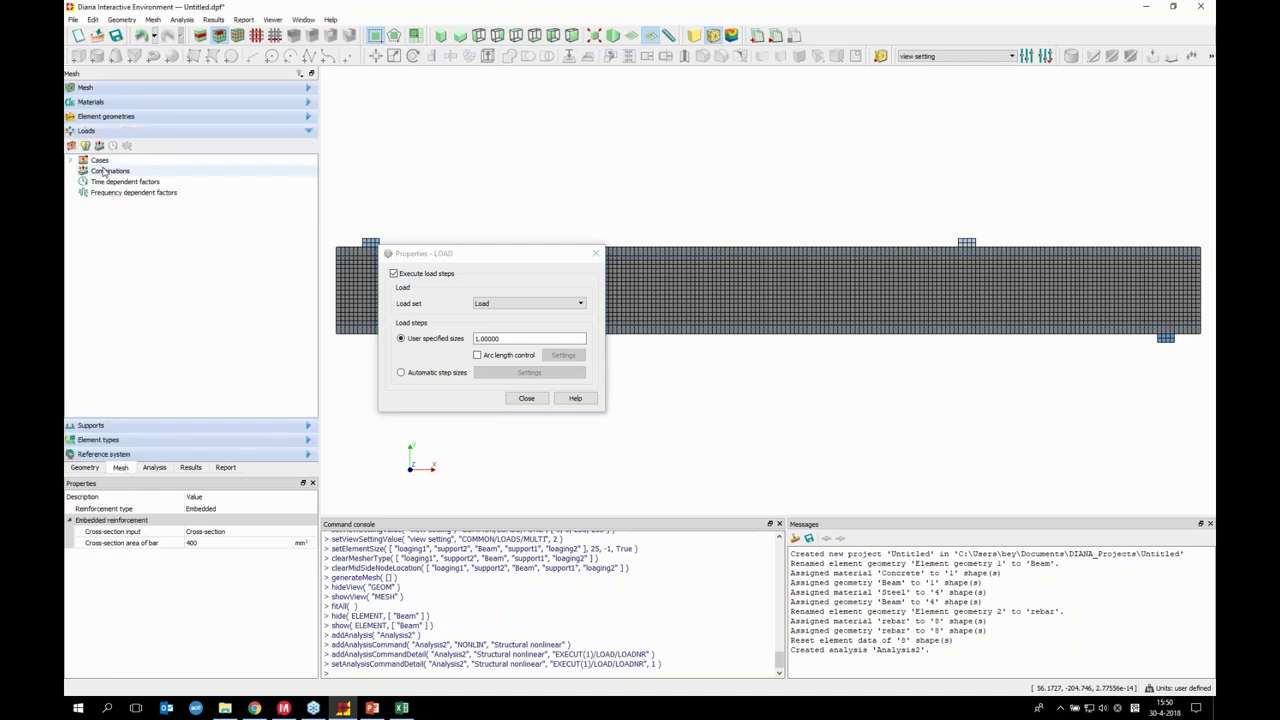
click(70, 160)
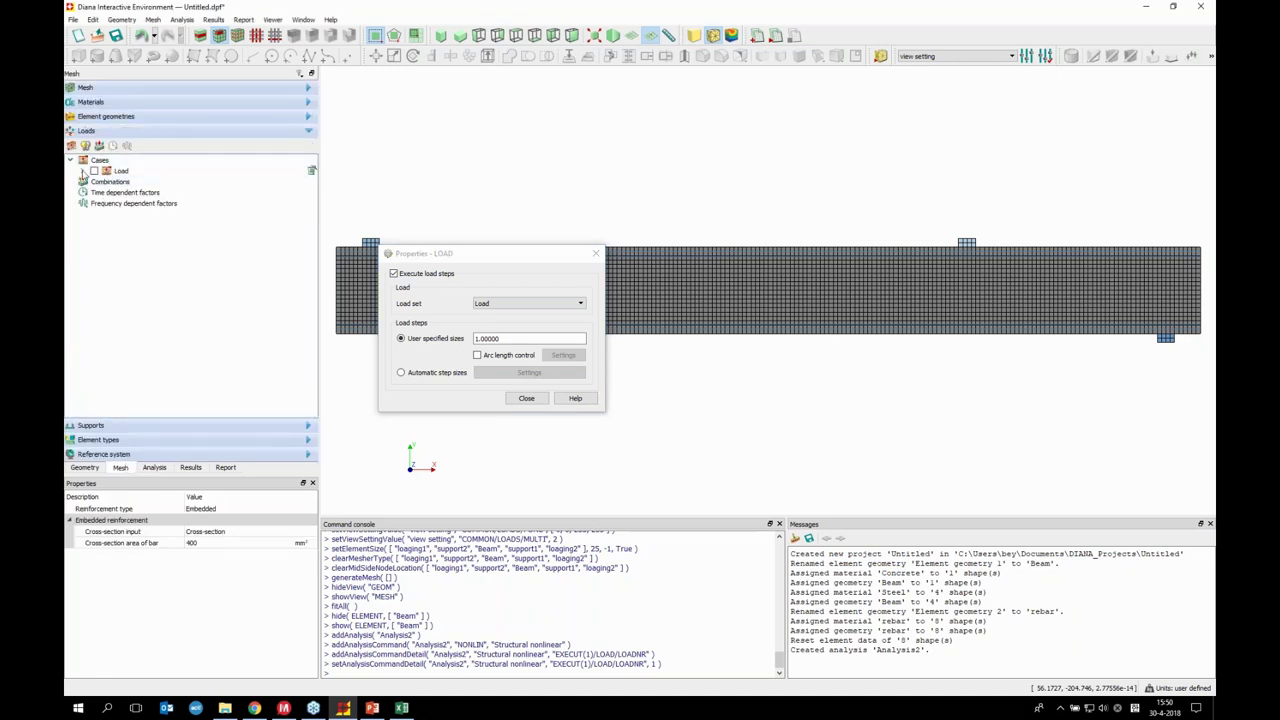
click(83, 171)
click(94, 181)
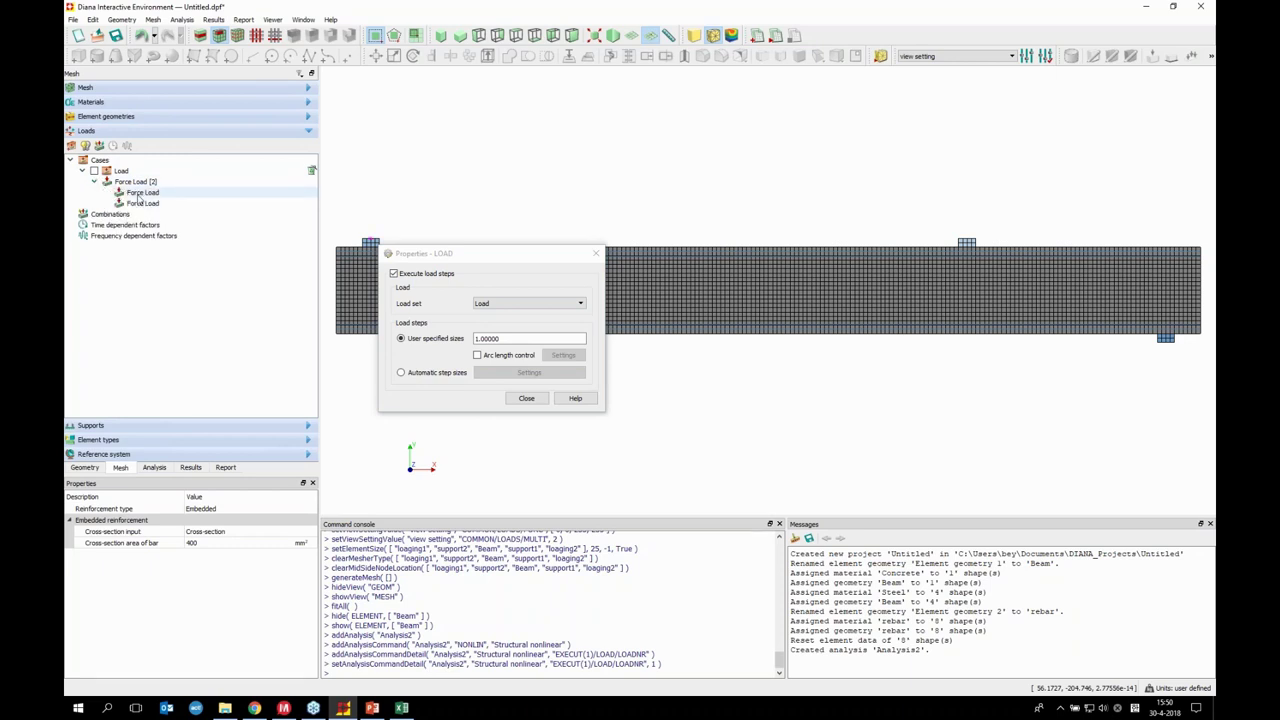
click(94, 171)
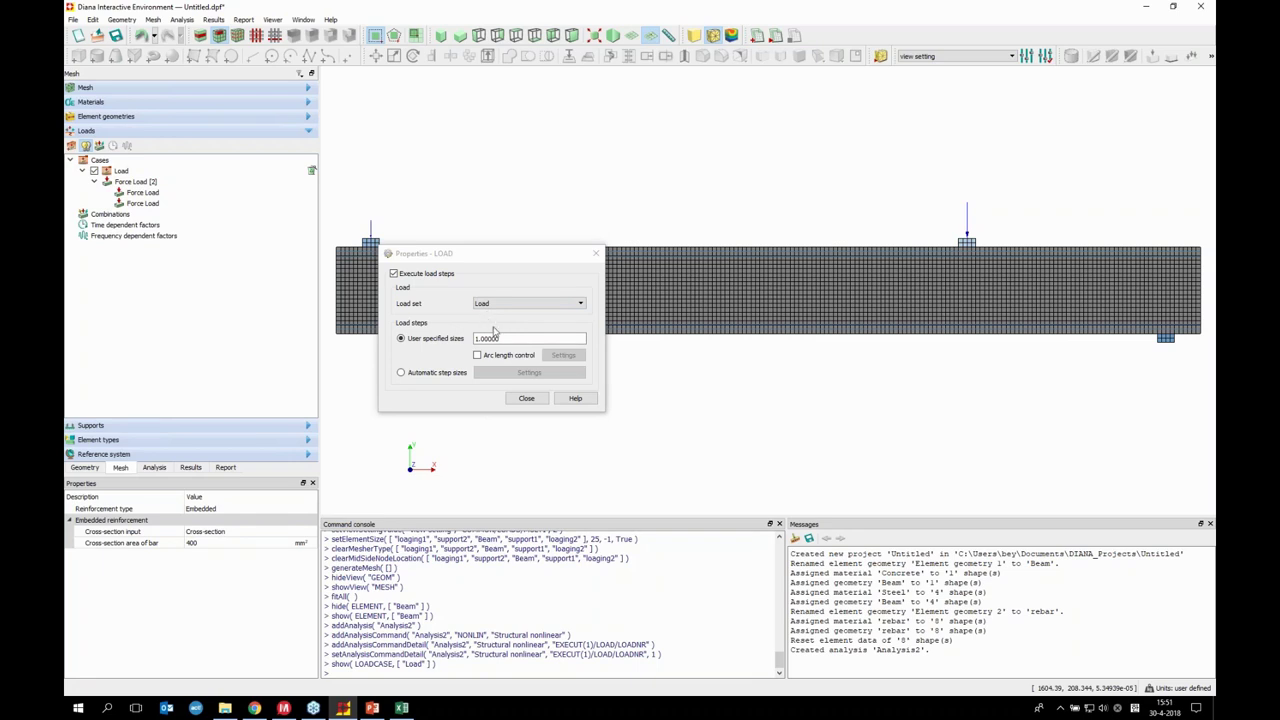
Set the user specified load step sizes to 5(10) 1(110)
drag(500, 338, 466, 342)
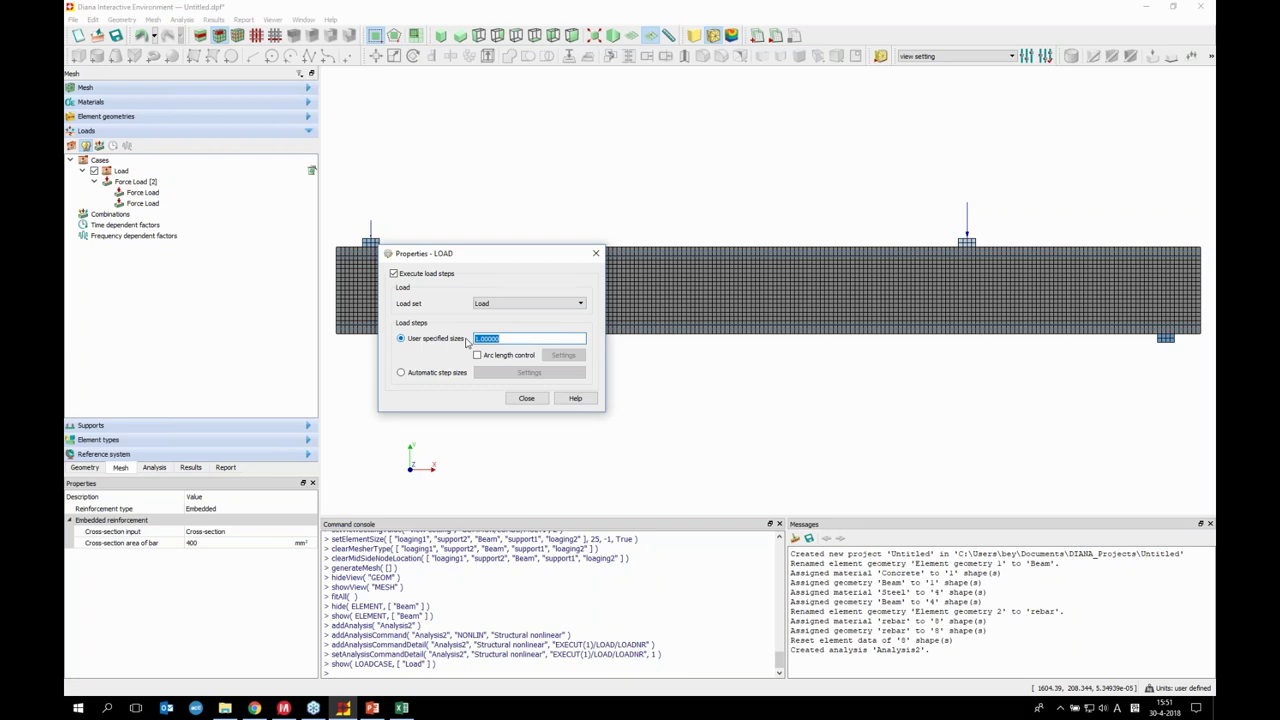
text(0.5)
text(()
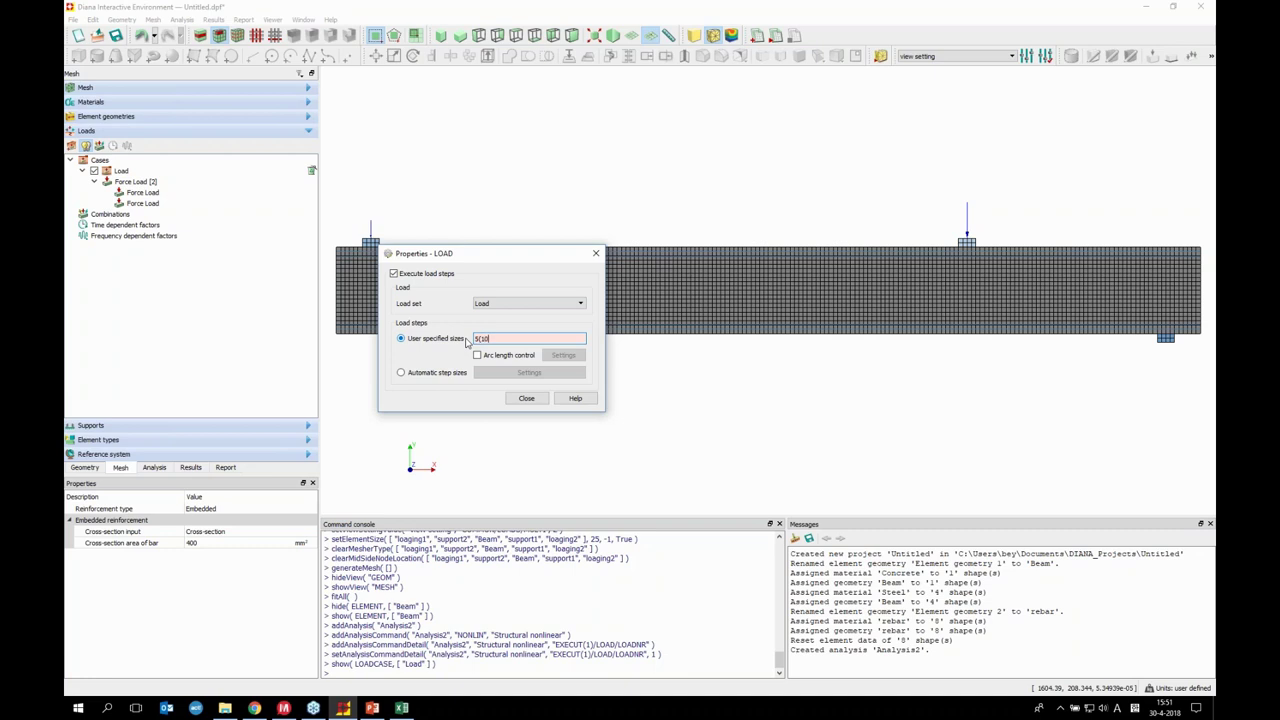
text(10))
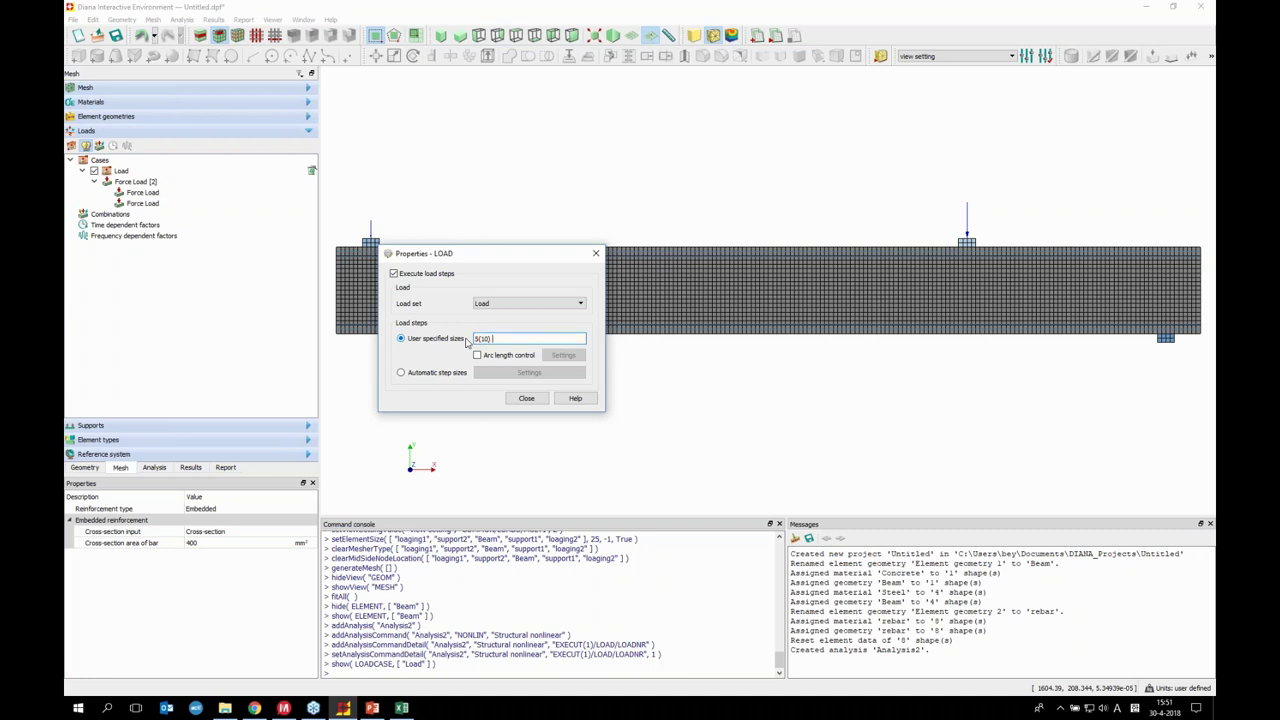
text( 1.0()
text(110))
Enable arc length control for the load steps and add a new control set for the regular control type
click(478, 356)
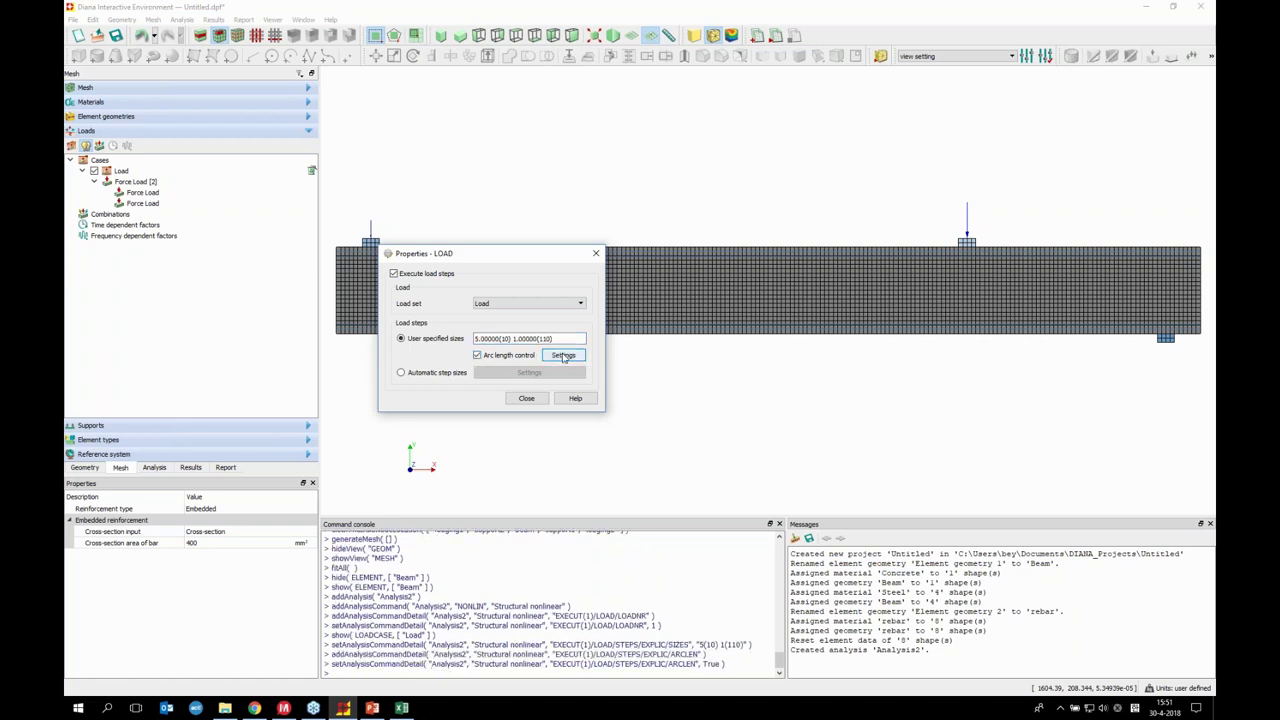
click(563, 356)
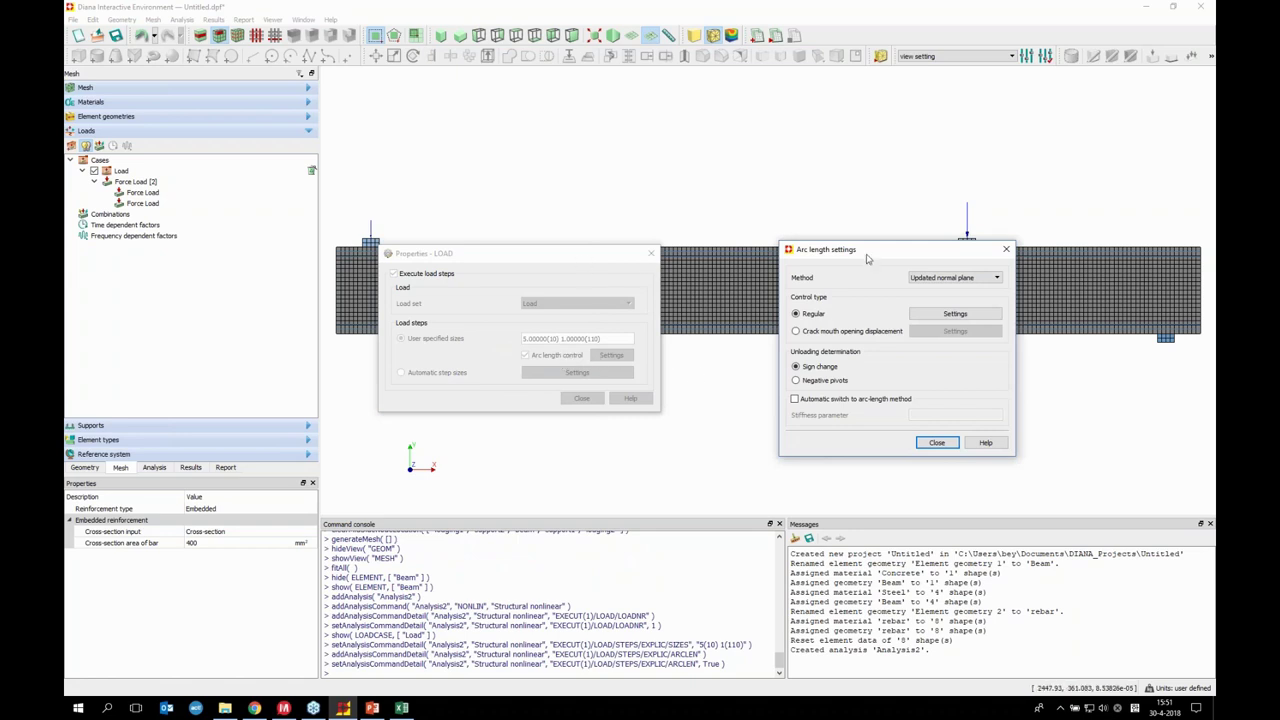
drag(868, 257, 773, 268)
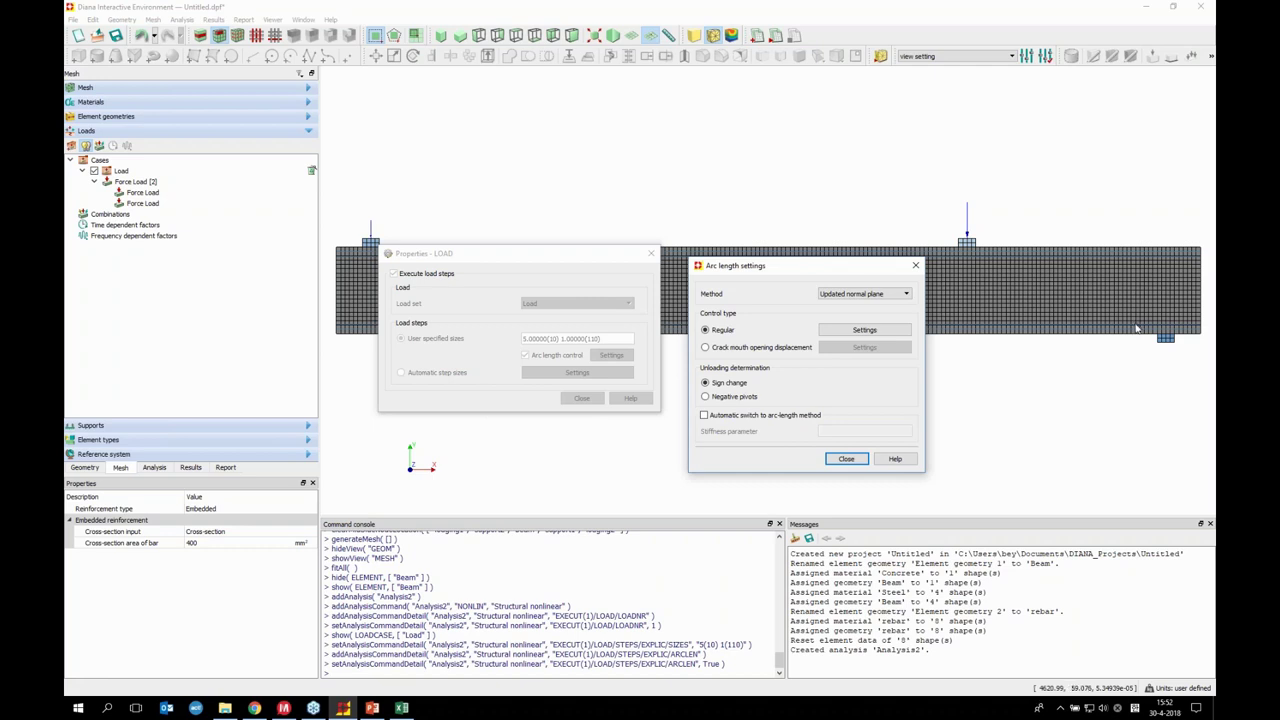
click(864, 330)
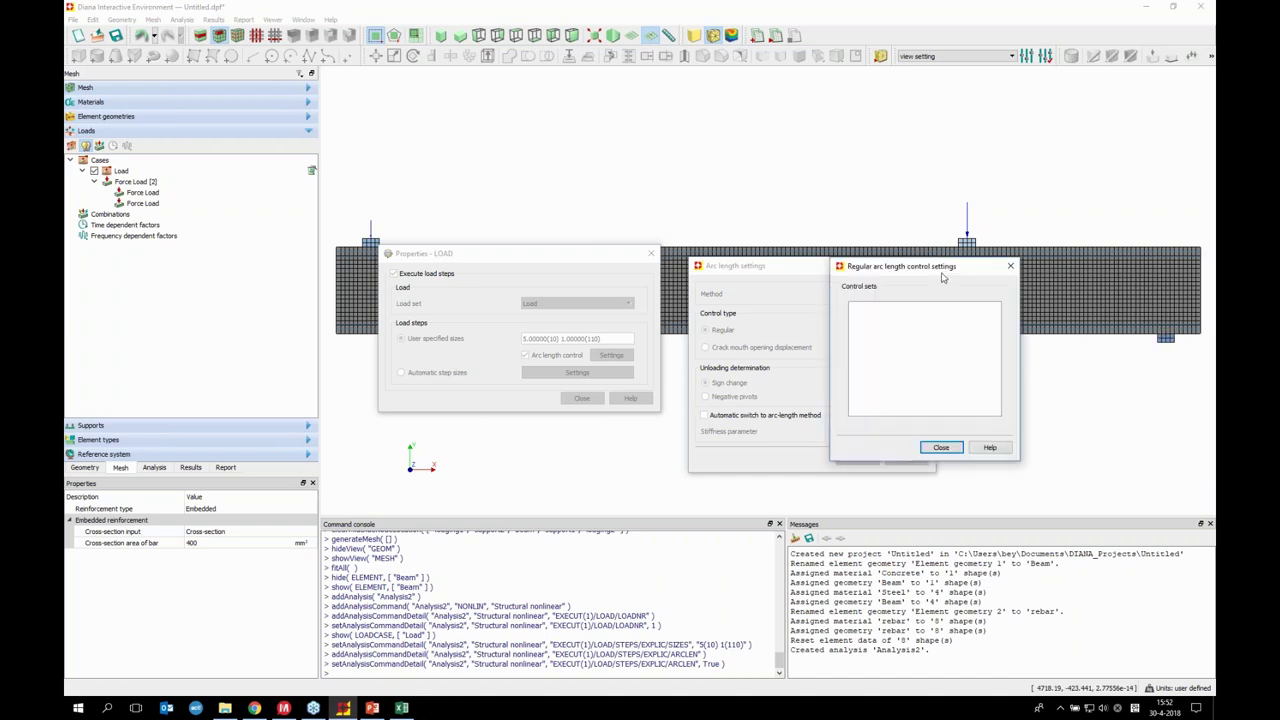
drag(942, 266, 965, 286)
right_click(936, 333)
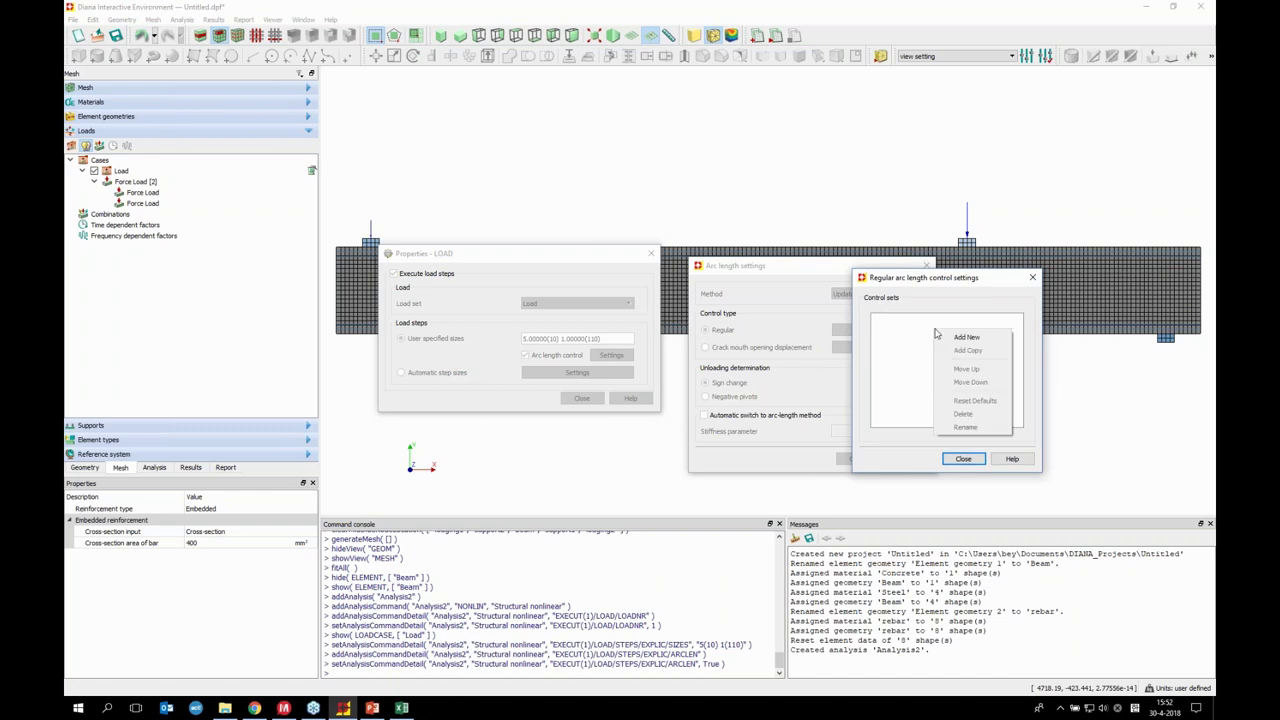
click(970, 338)
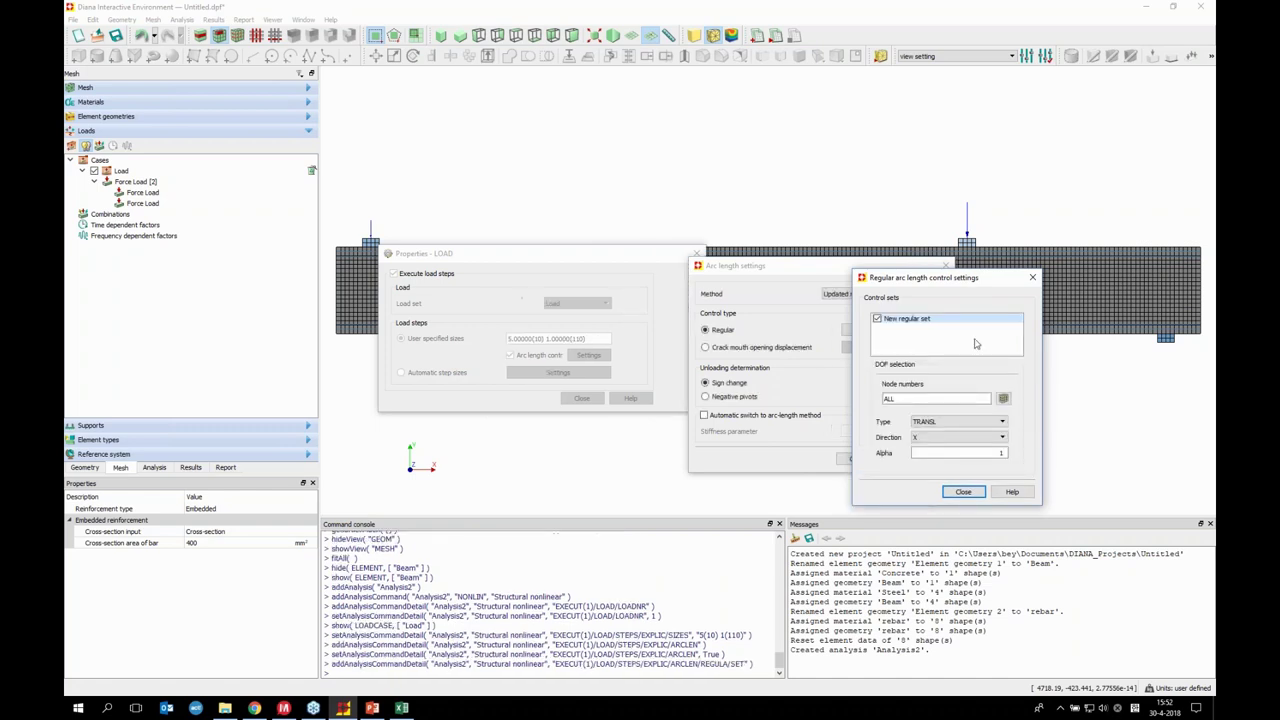
Pick the two mesh nodes under the point loads, on top of both loading plates, as the control set's nodes
click(1003, 398)
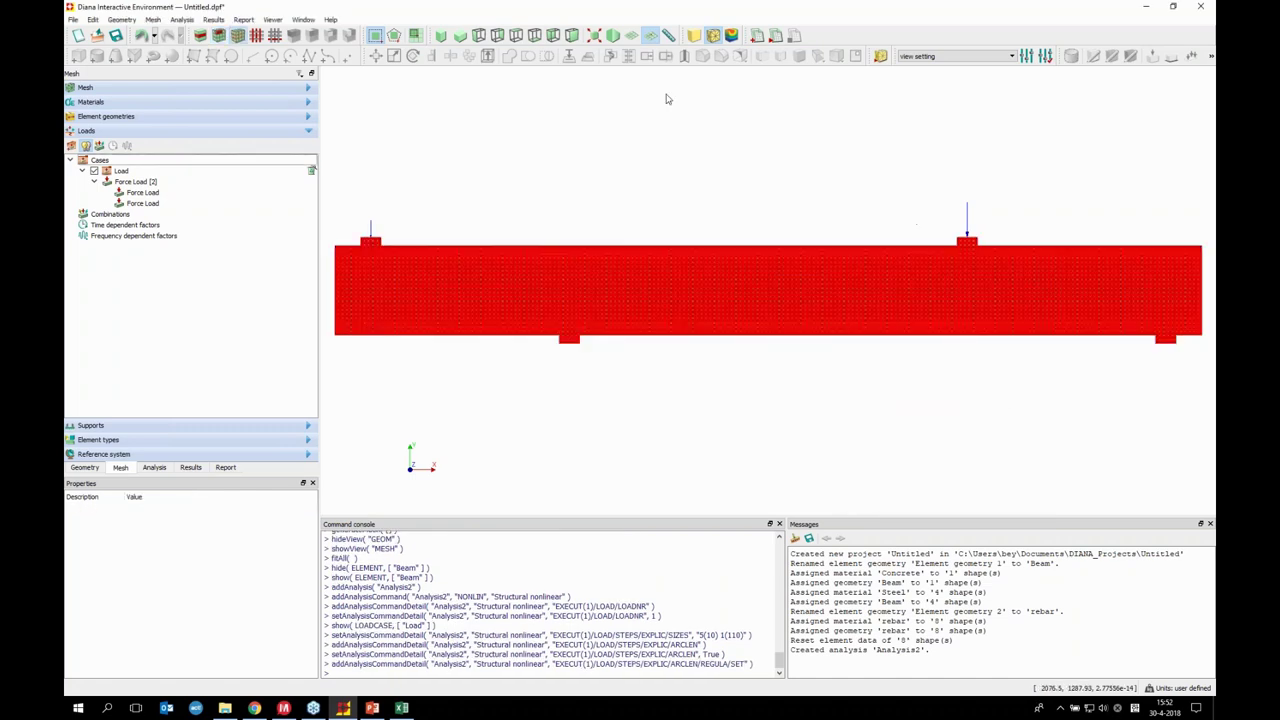
scroll(975, 237, up, 2)
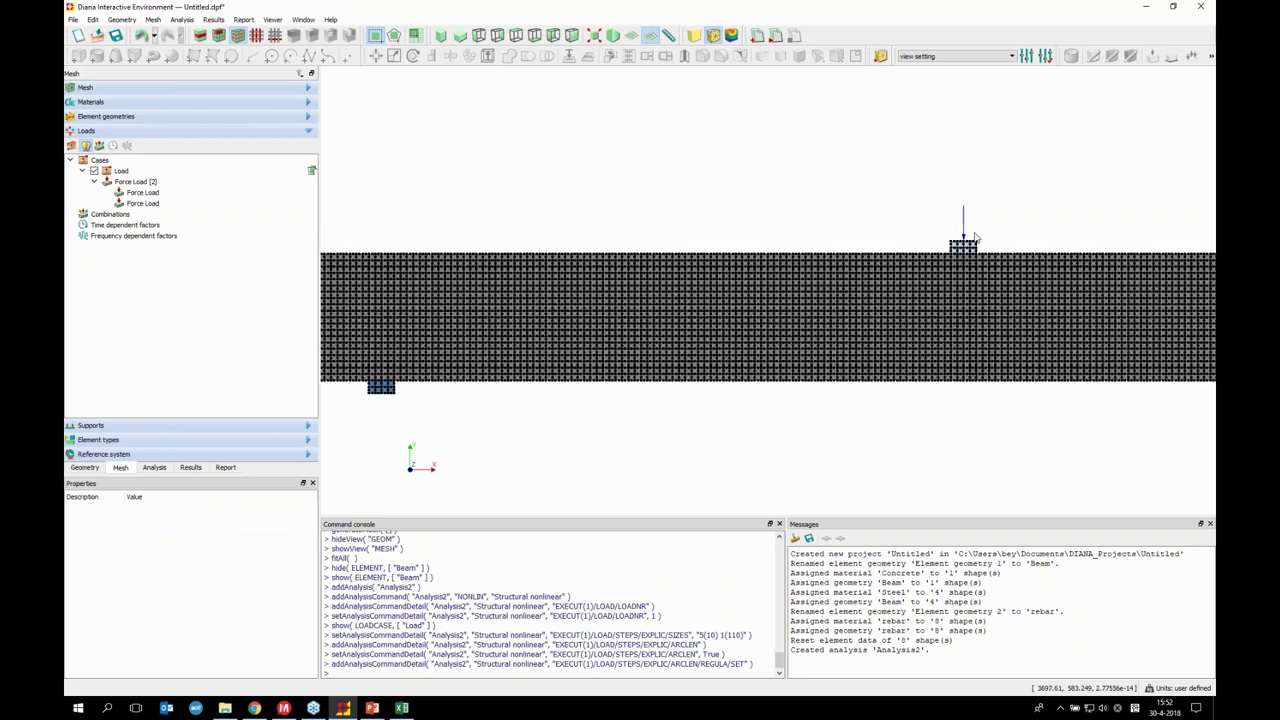
scroll(975, 237, up, 5)
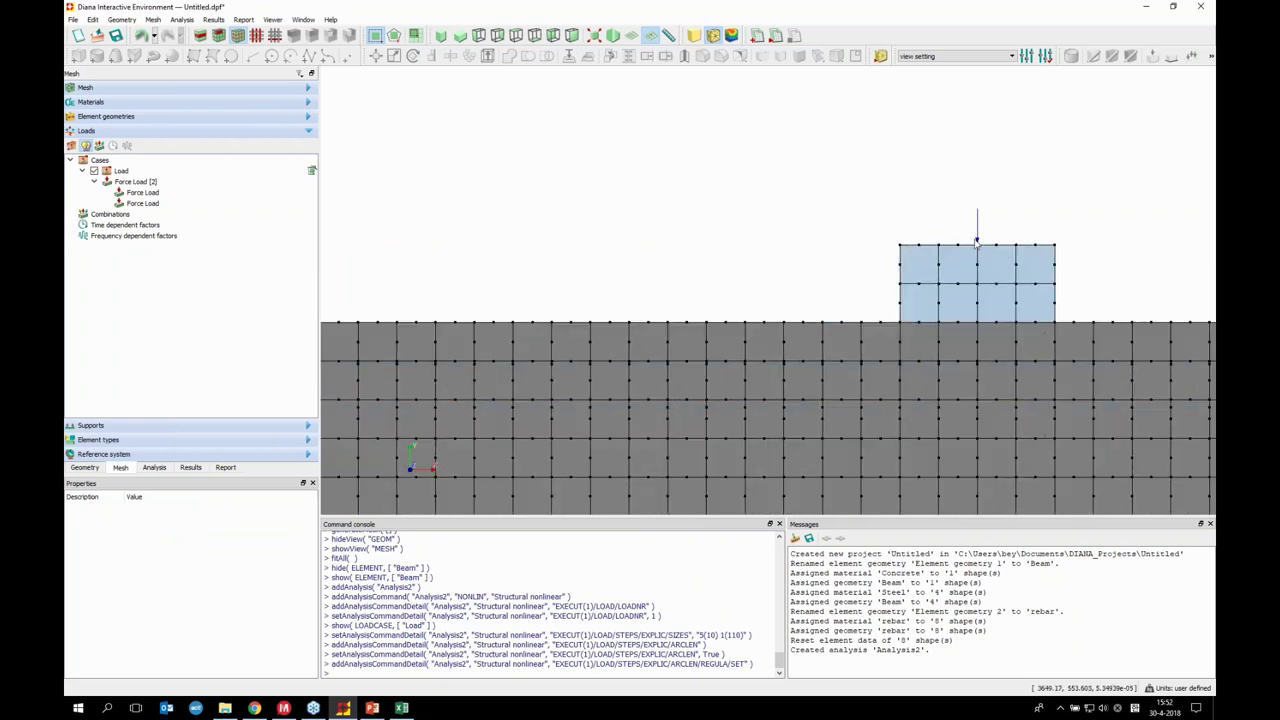
scroll(925, 278, down, 5)
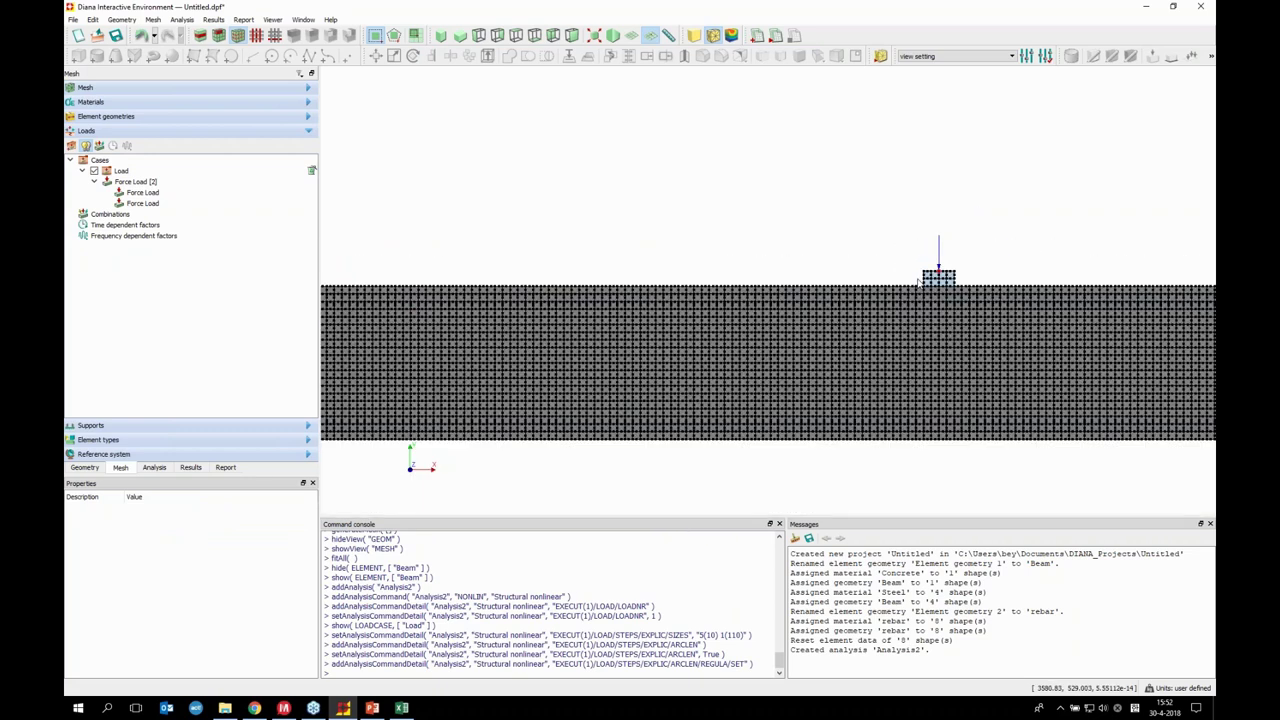
scroll(917, 283, down, 2)
scroll(437, 280, up, 4)
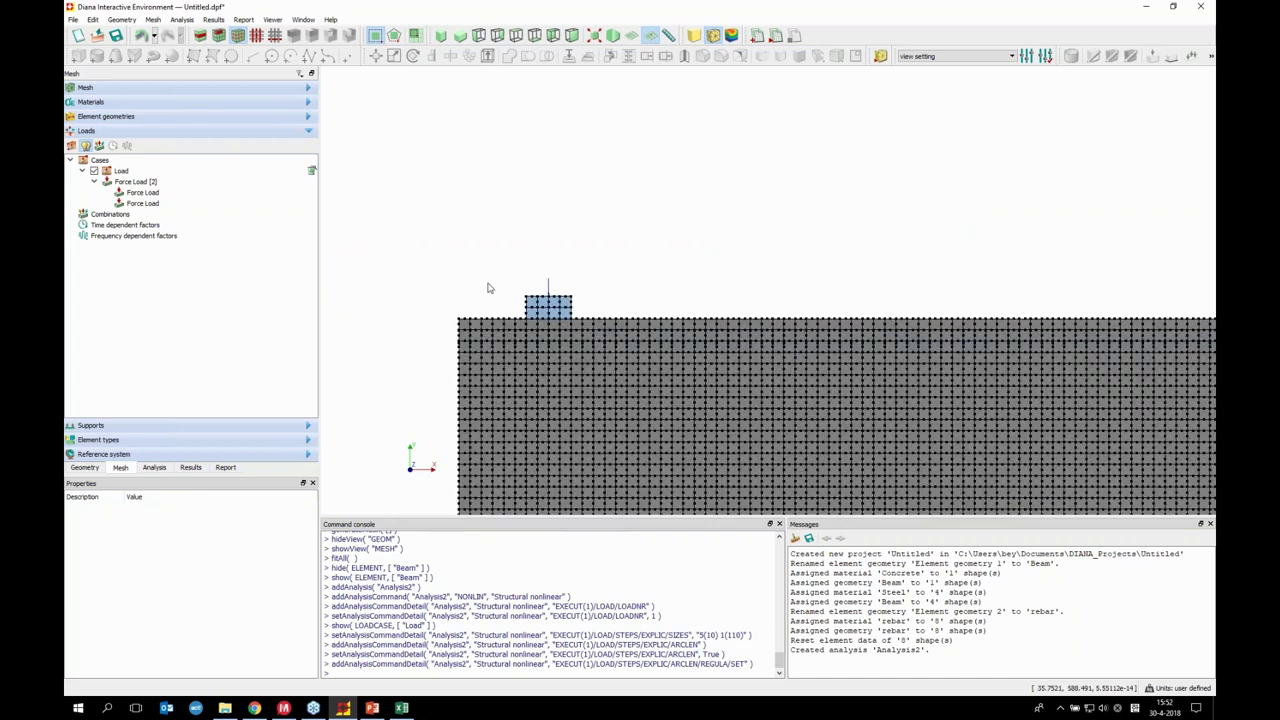
scroll(500, 290, up, 5)
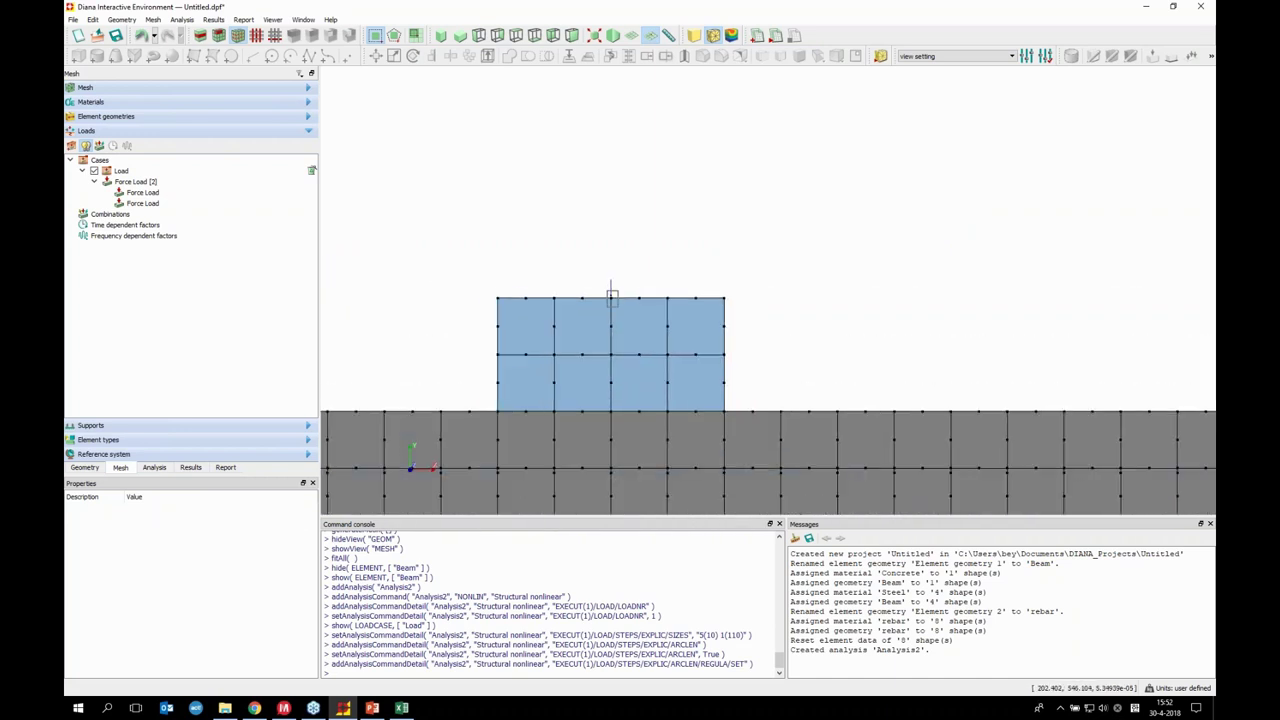
scroll(612, 297, down, 7)
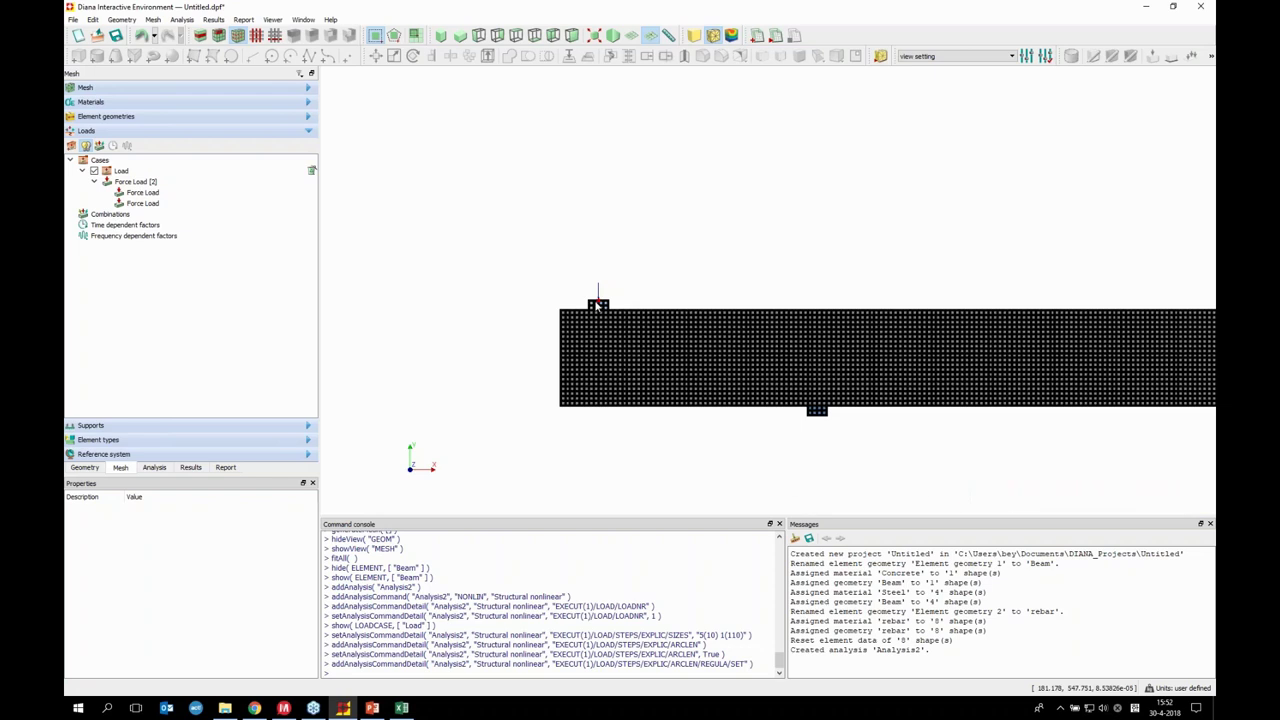
scroll(598, 305, down, 2)
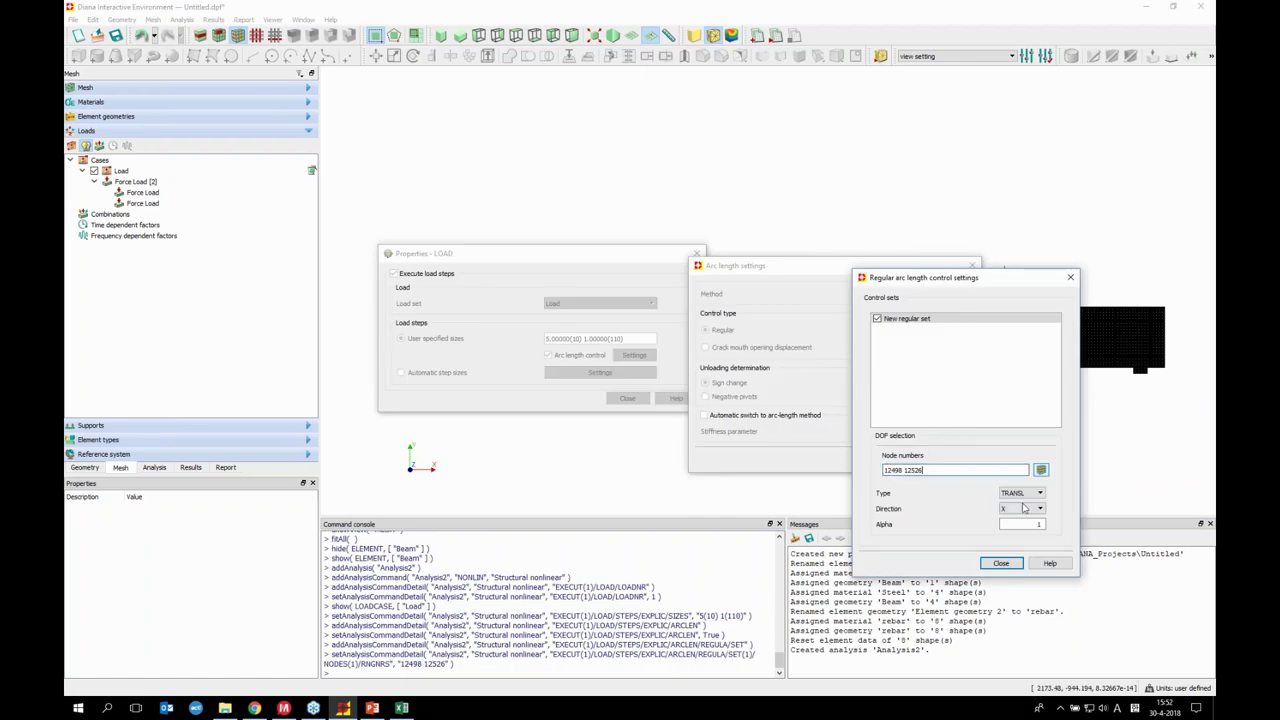
Set the control set's translation direction to Y and close the arc length and load step settings
click(1030, 508)
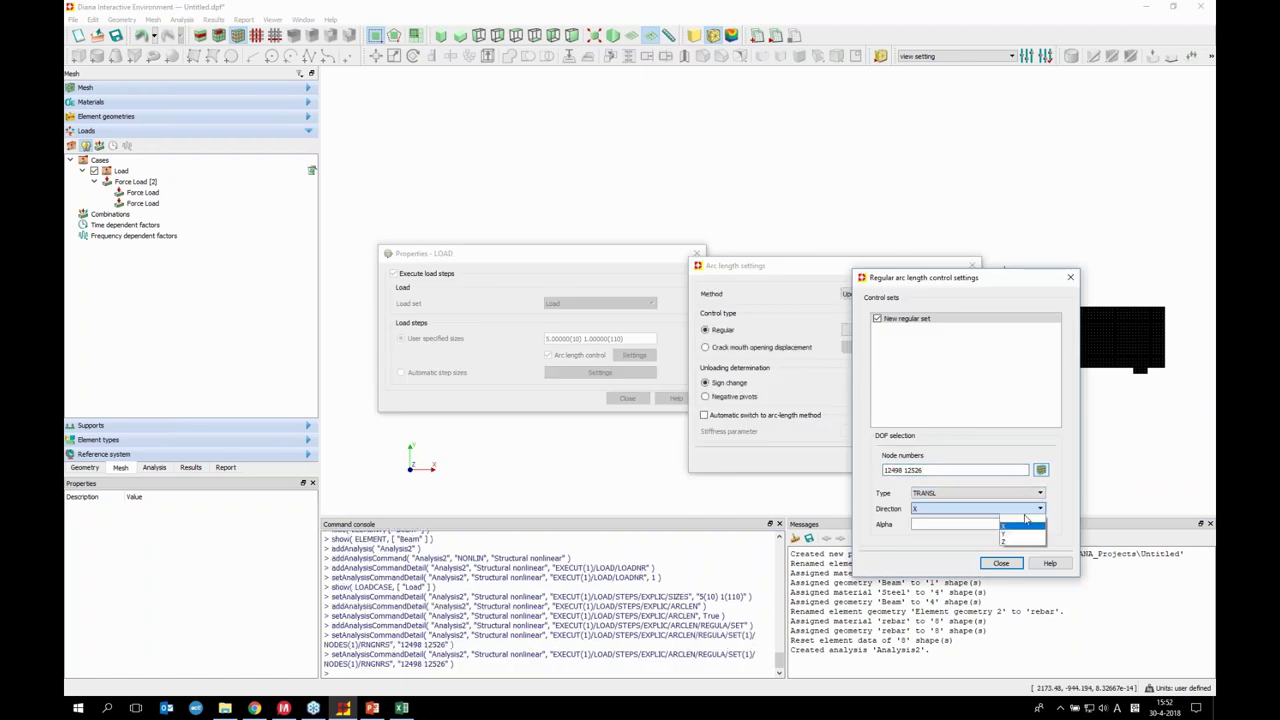
click(1018, 533)
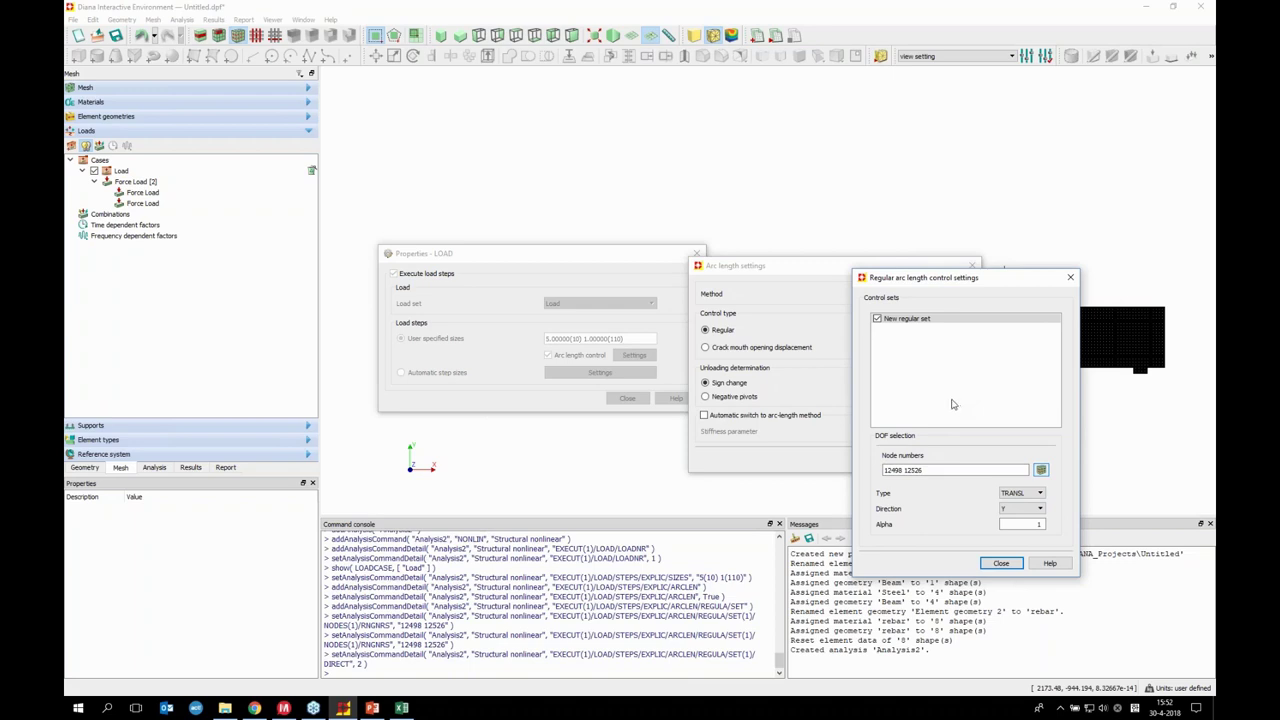
click(1001, 564)
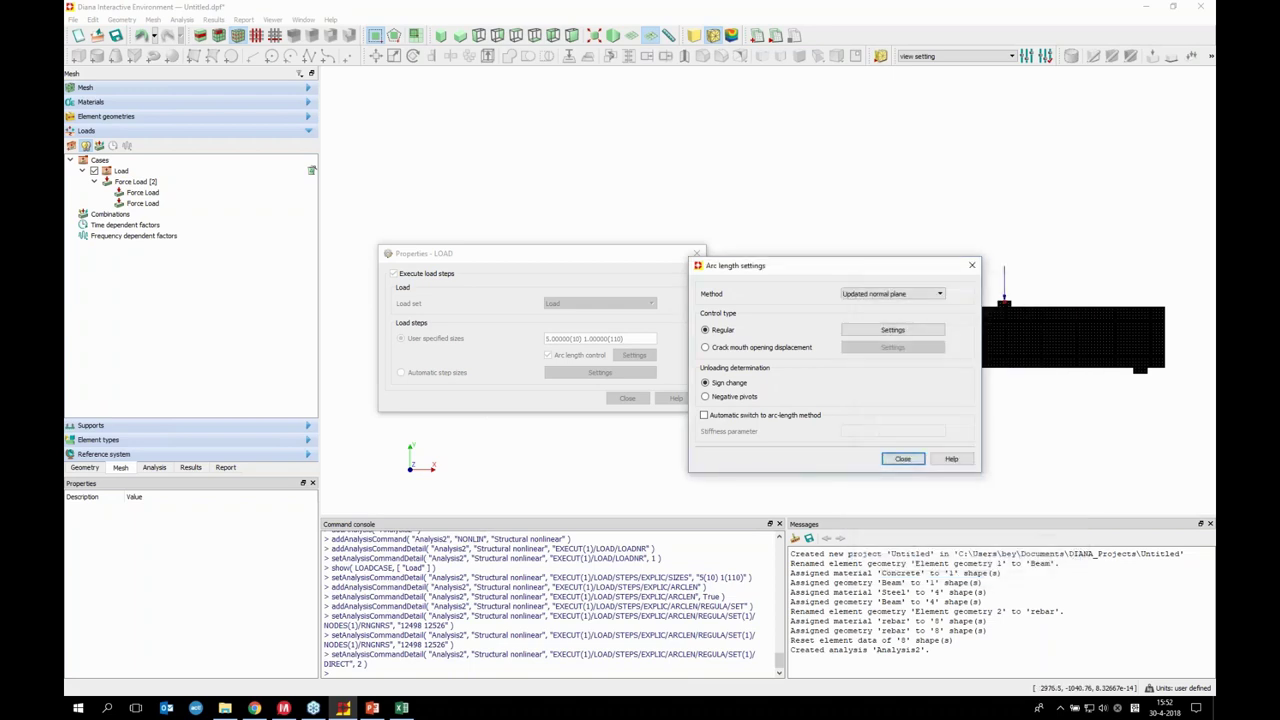
click(901, 460)
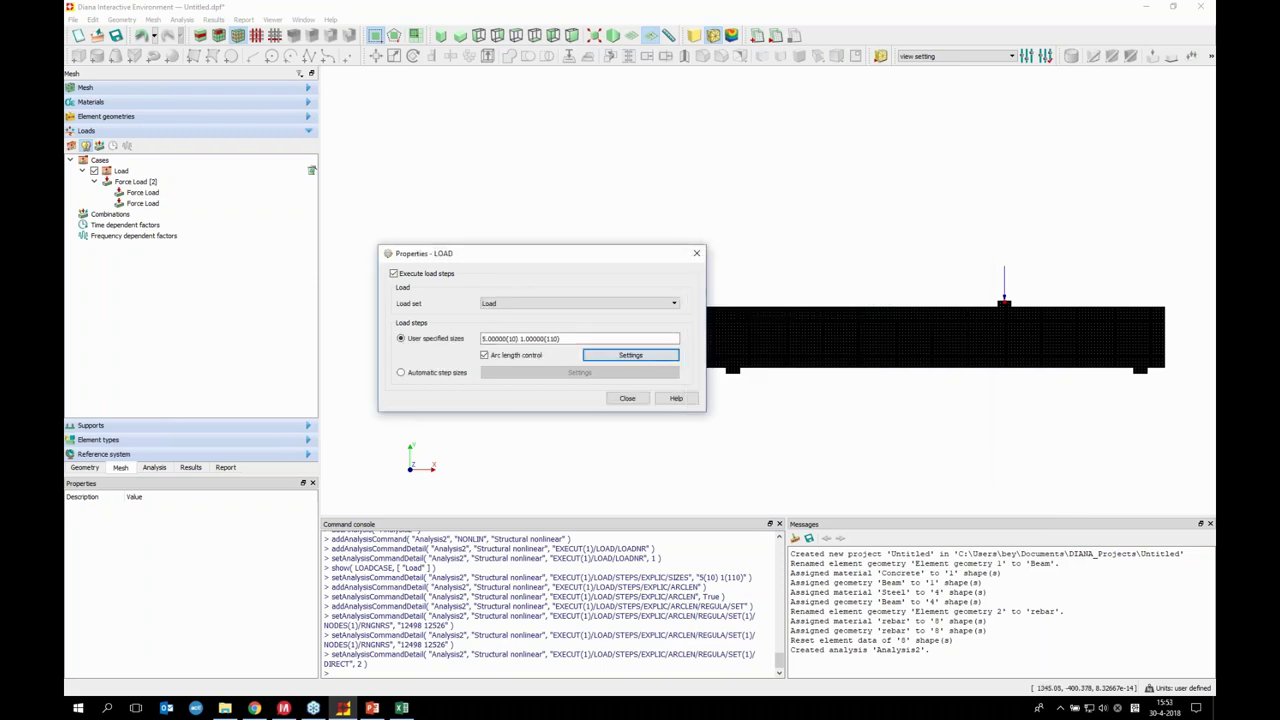
click(628, 400)
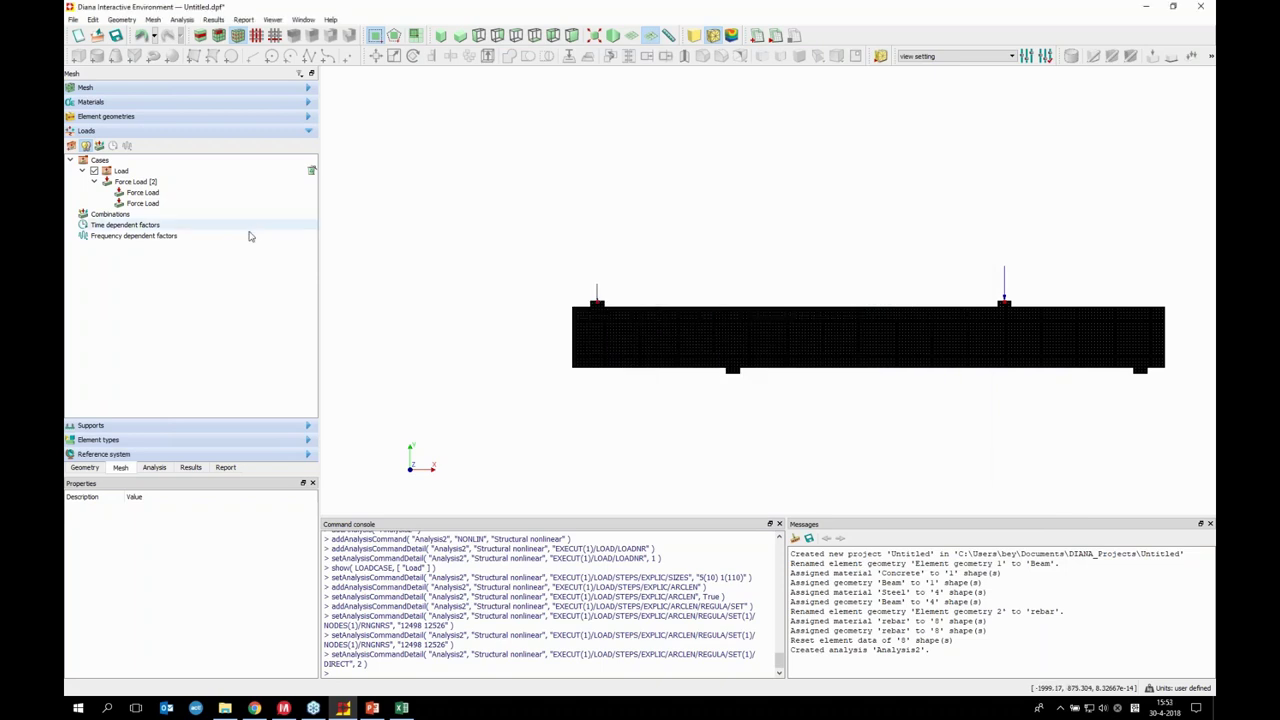
Set the equilibrium iteration to a maximum of 30 iterations with the Secant (Quasi-Newton) method
click(152, 467)
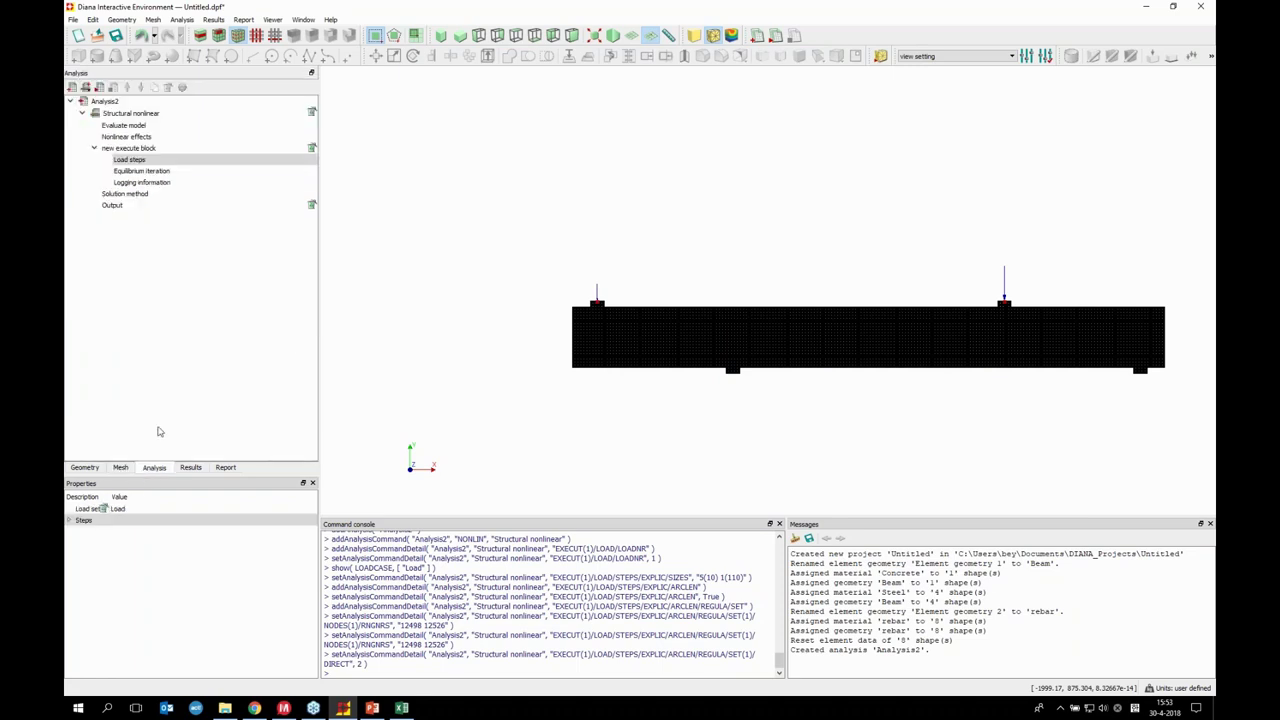
double_click(141, 172)
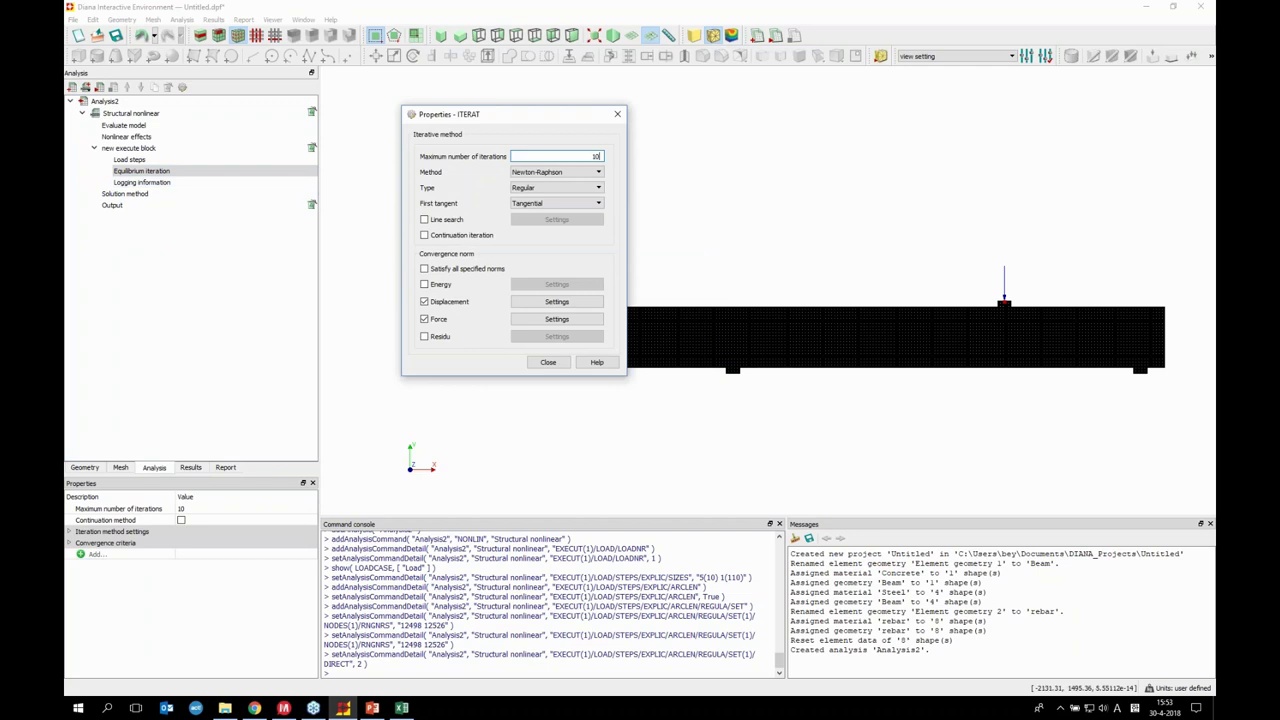
double_click(581, 155)
click(581, 173)
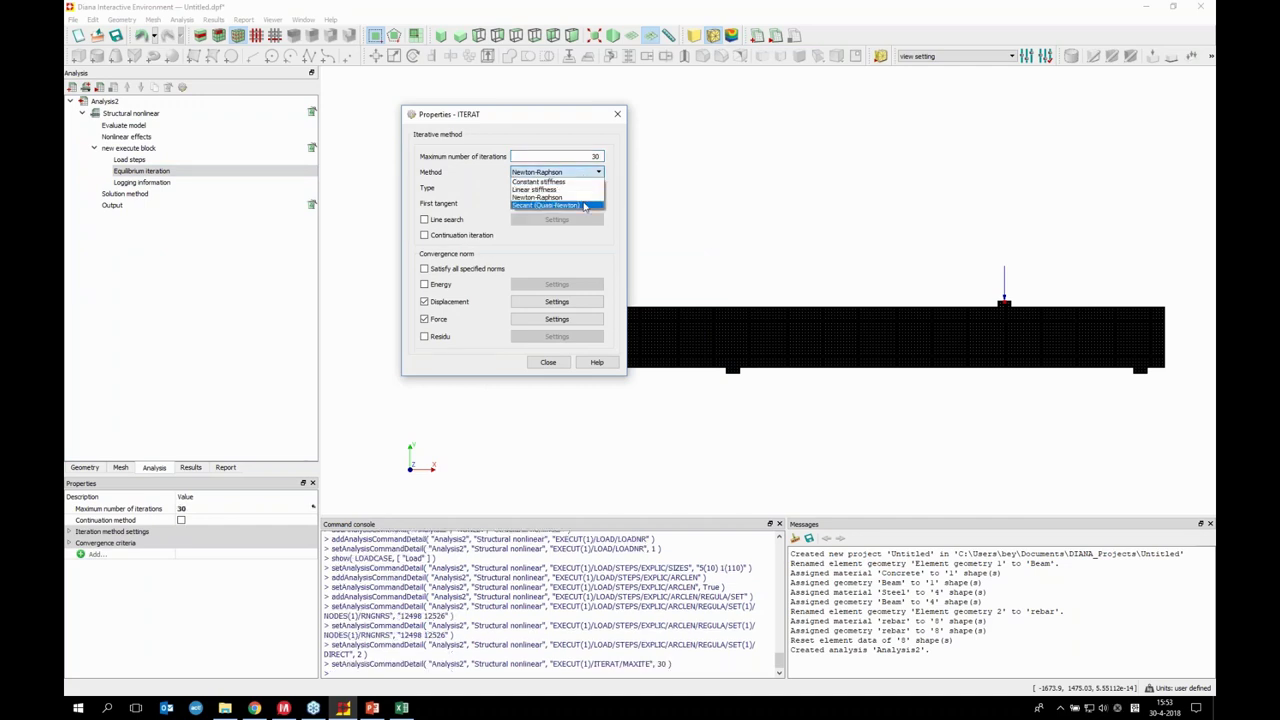
click(585, 206)
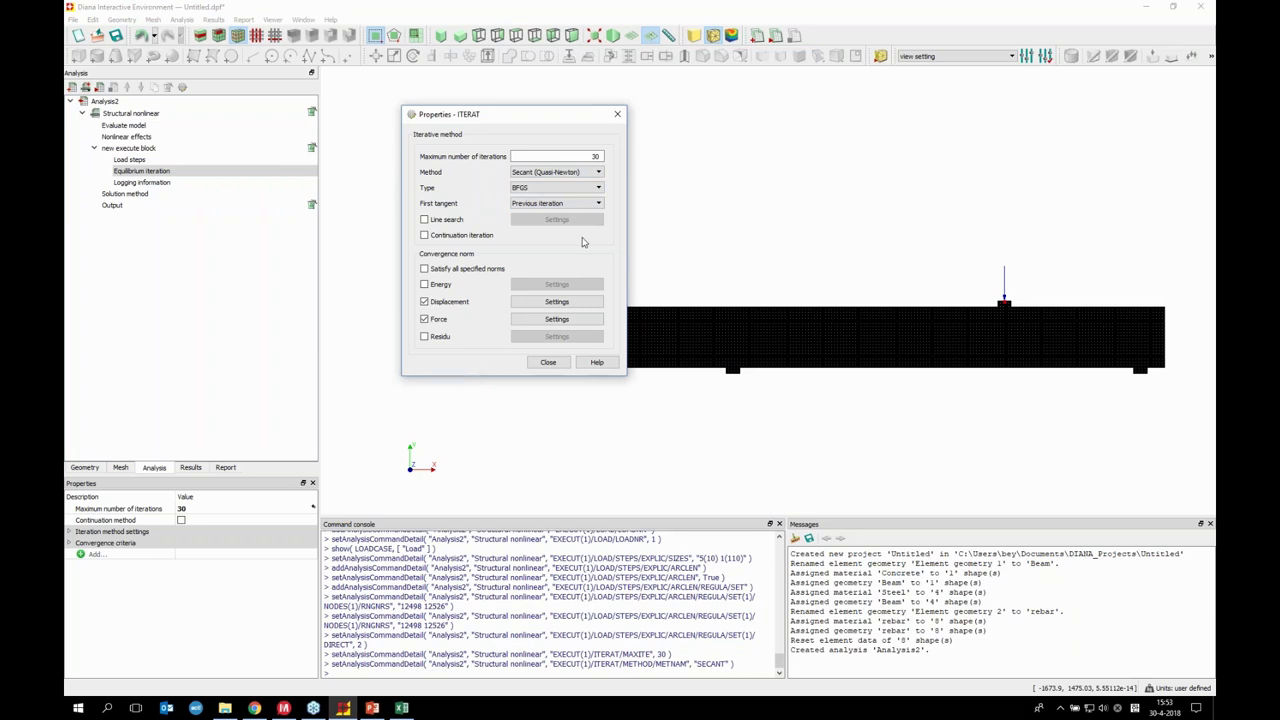
Enable the energy convergence norm and disable the displacement and force norms
click(425, 284)
click(424, 301)
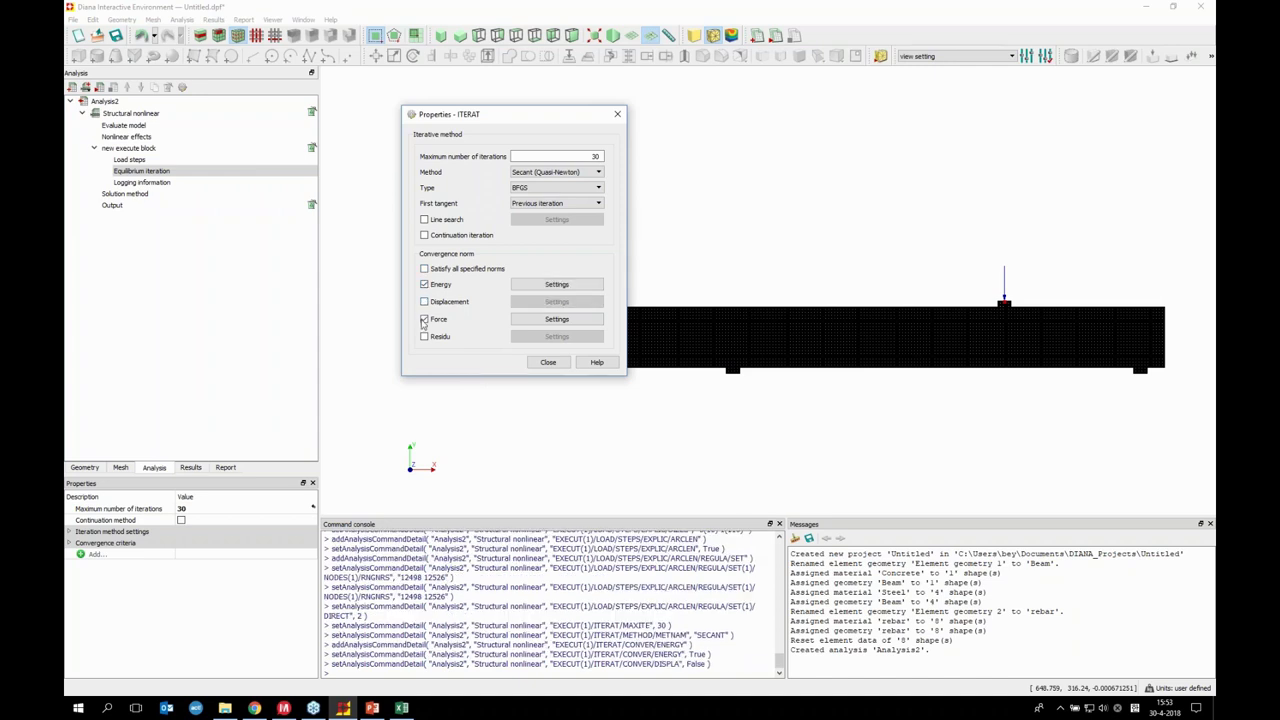
click(424, 319)
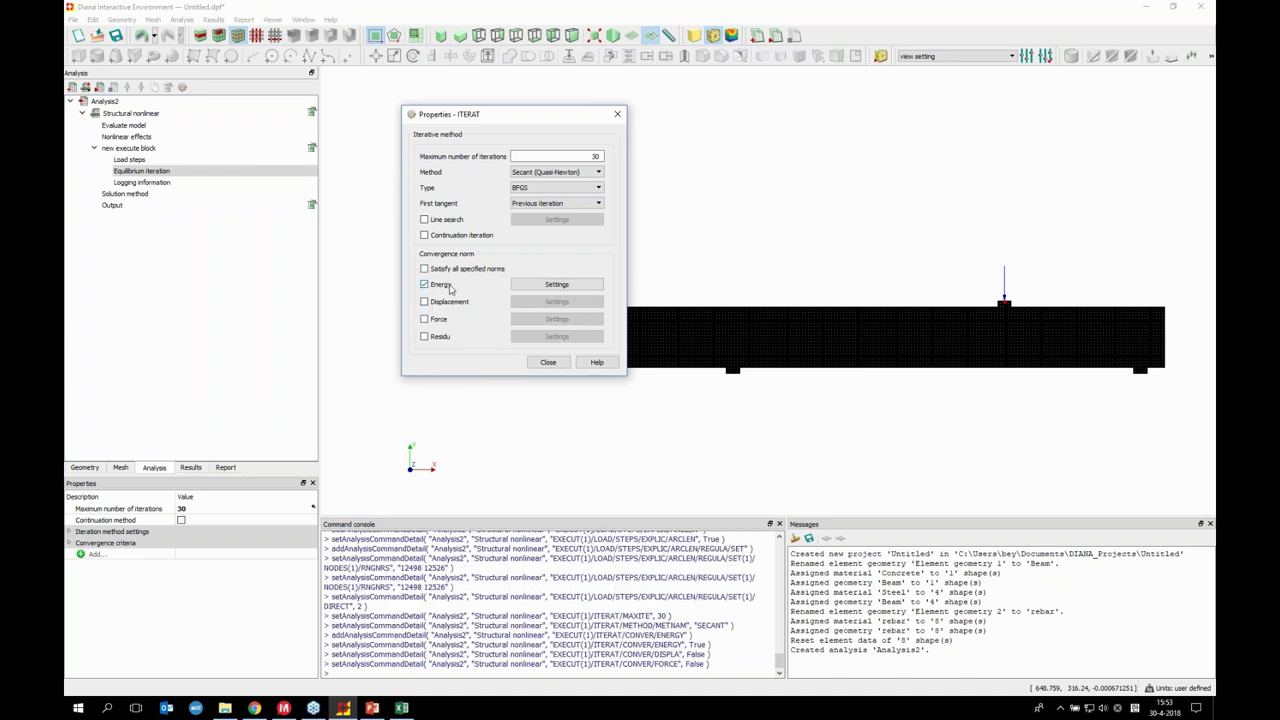
Set the energy norm's convergence tolerance to 0.001 with Continue on no convergence, and close the iteration settings
click(559, 286)
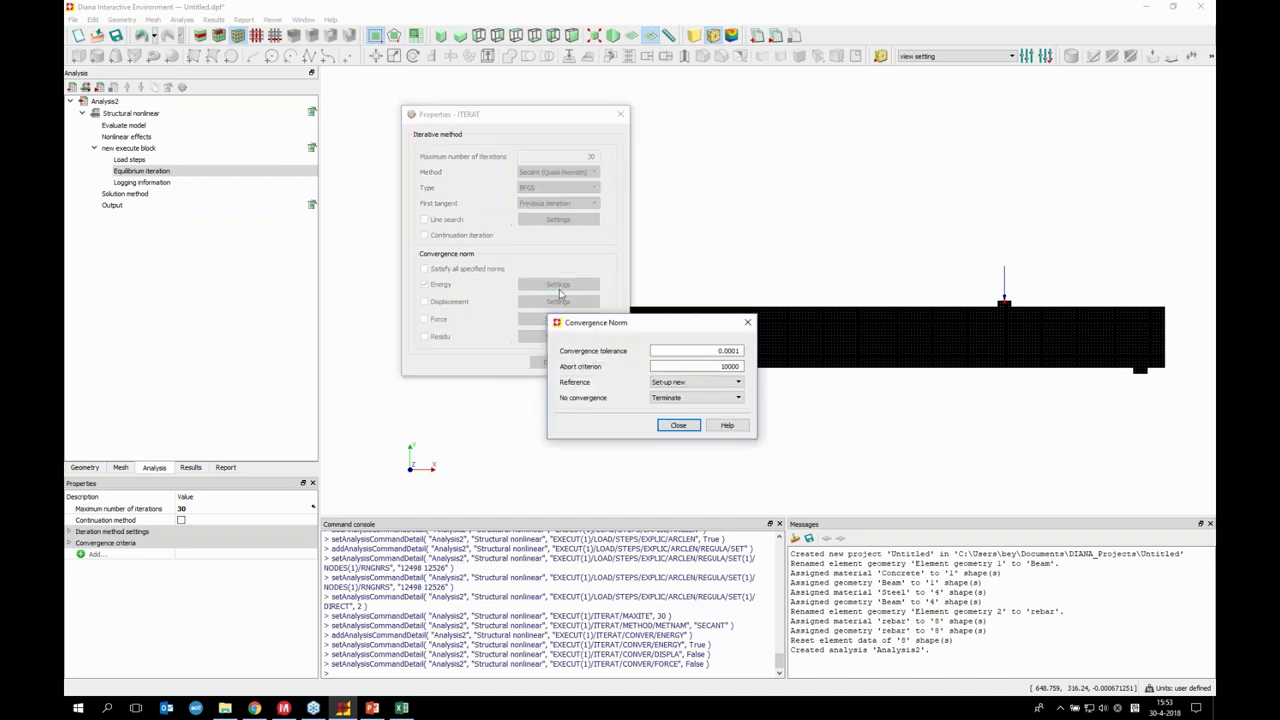
drag(736, 351, 745, 352)
text(11)
click(720, 401)
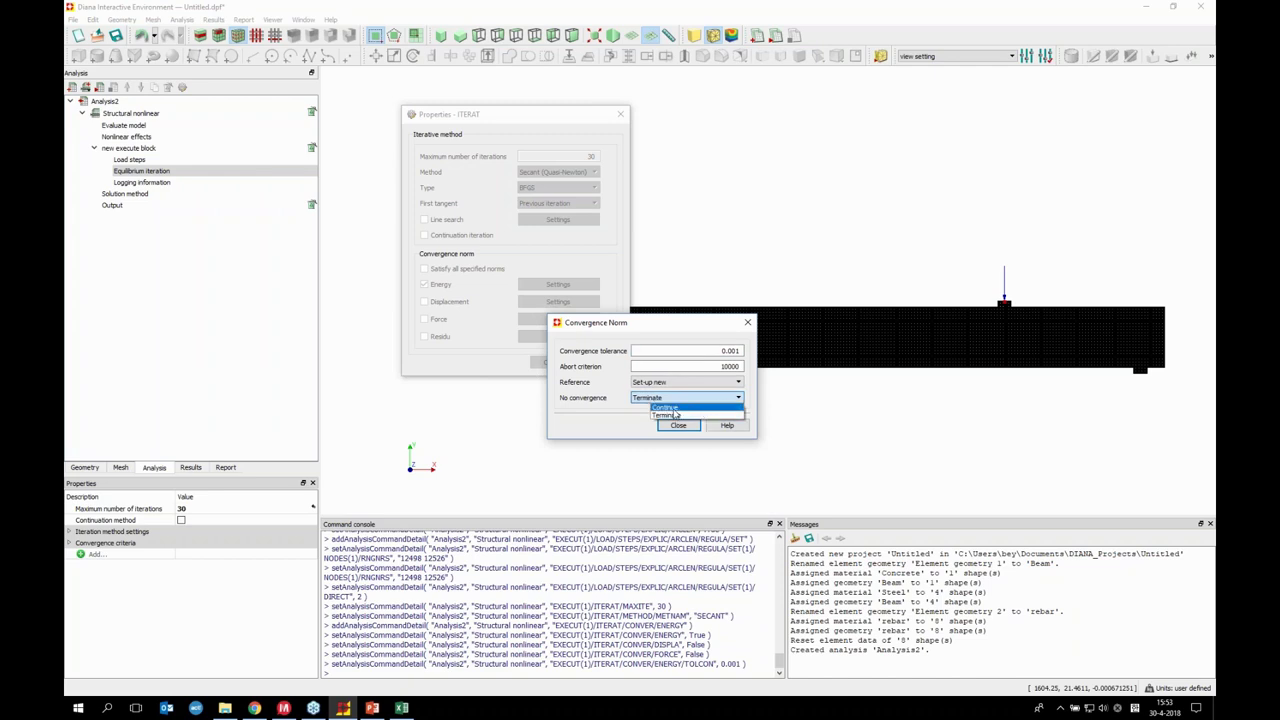
click(665, 407)
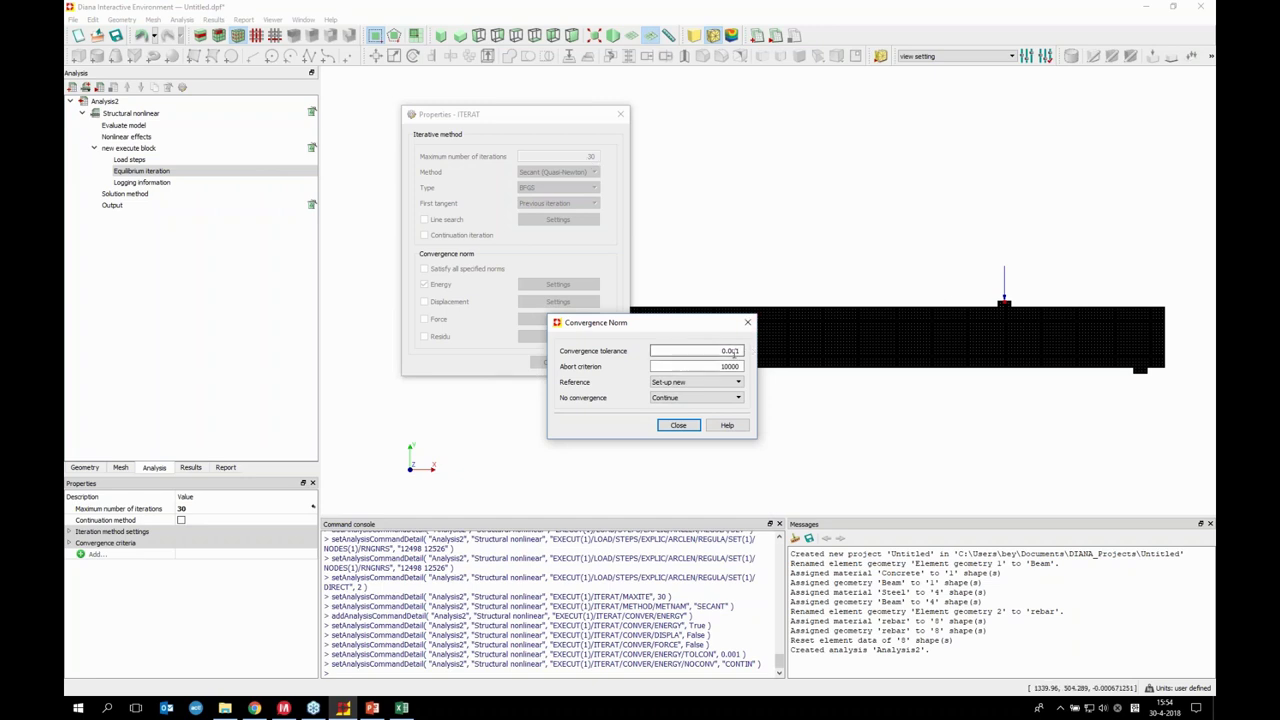
click(682, 427)
click(682, 427)
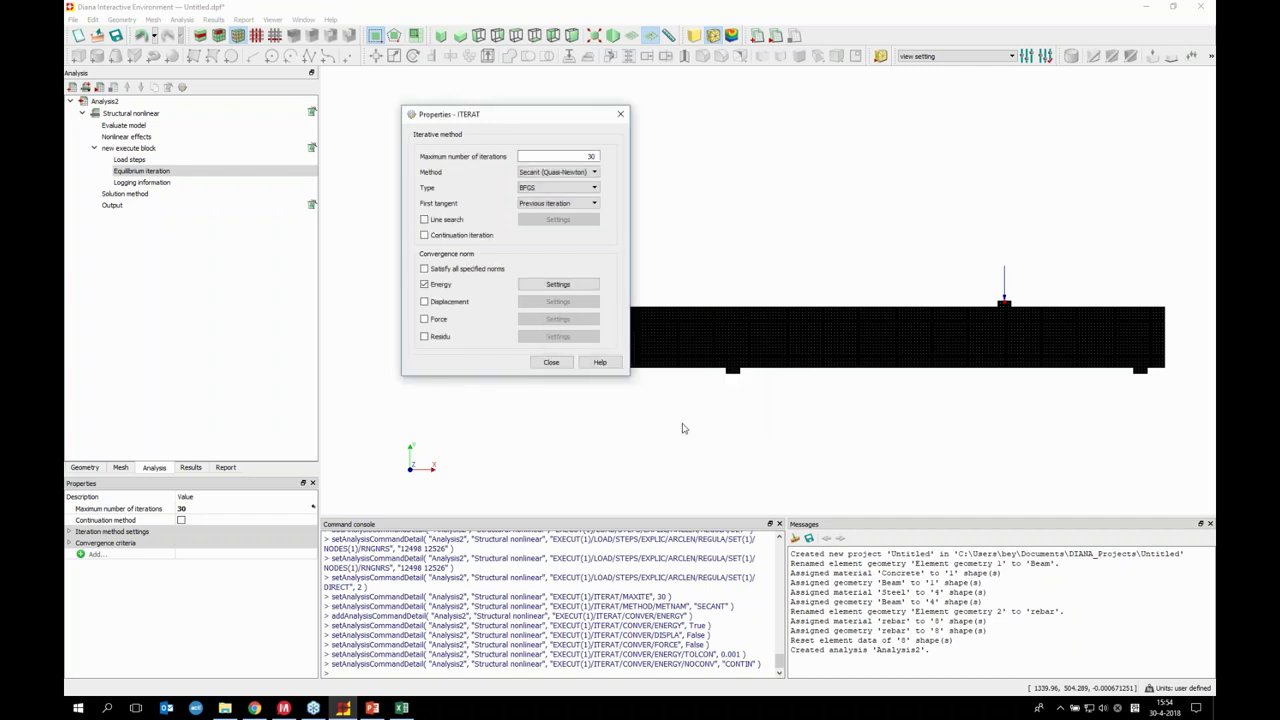
click(553, 363)
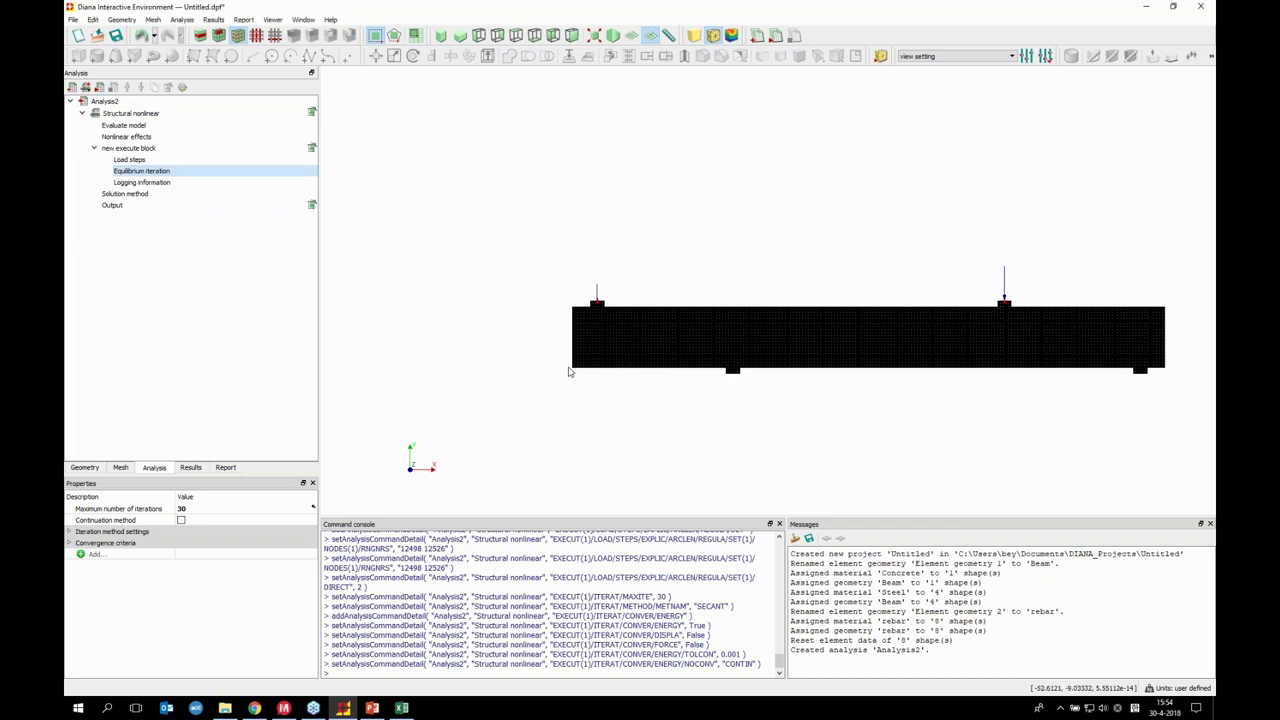
Switch the analysis output to a user selection of results and add the total displacements (DISPLA)
click(113, 206)
double_click(113, 206)
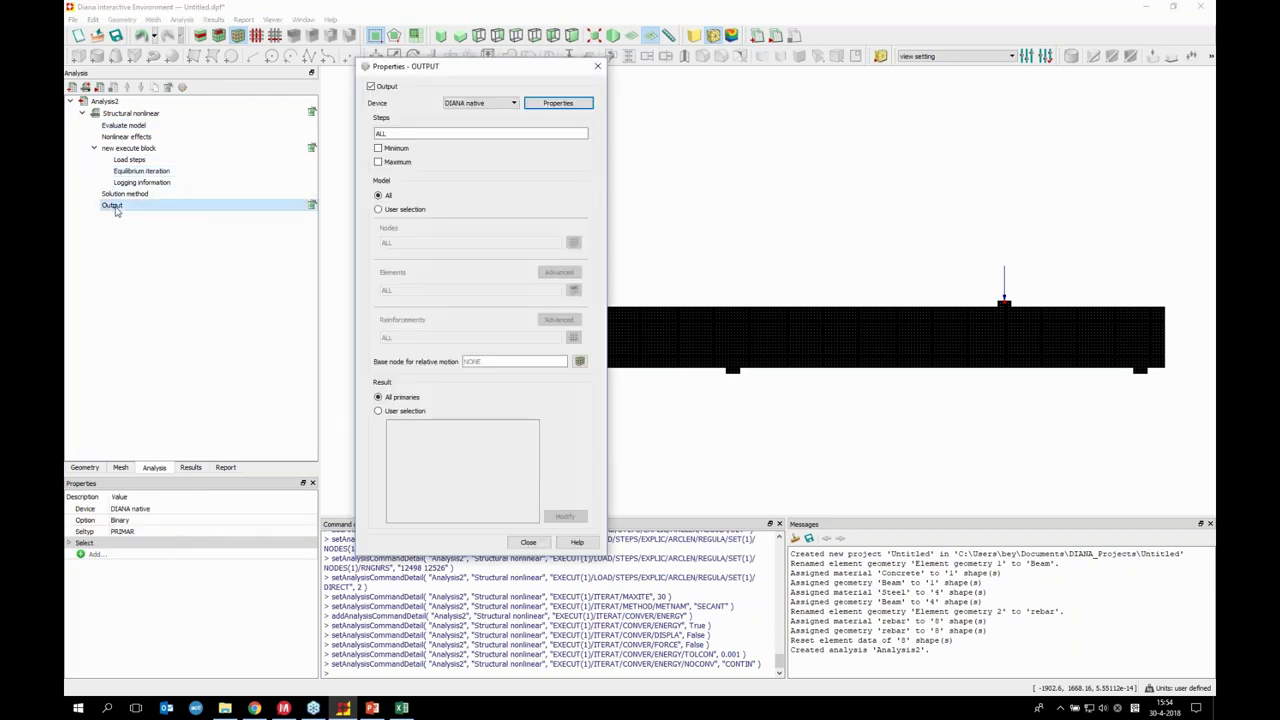
click(403, 412)
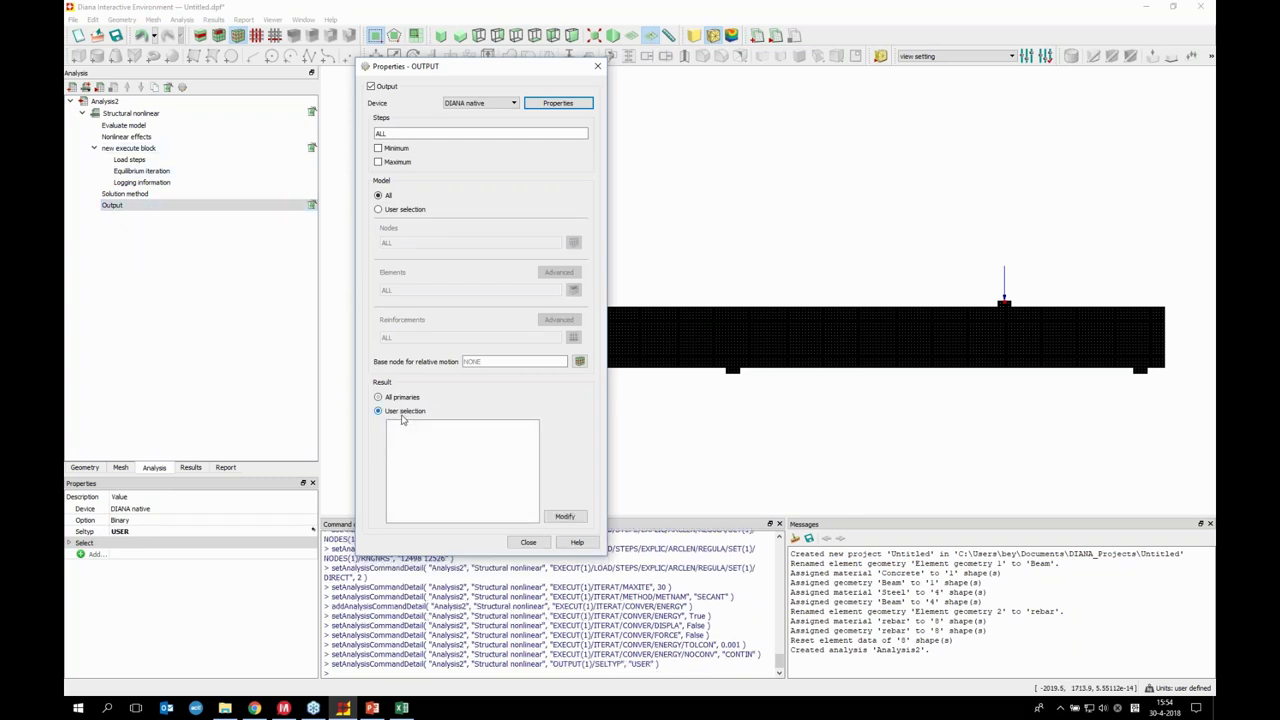
click(564, 516)
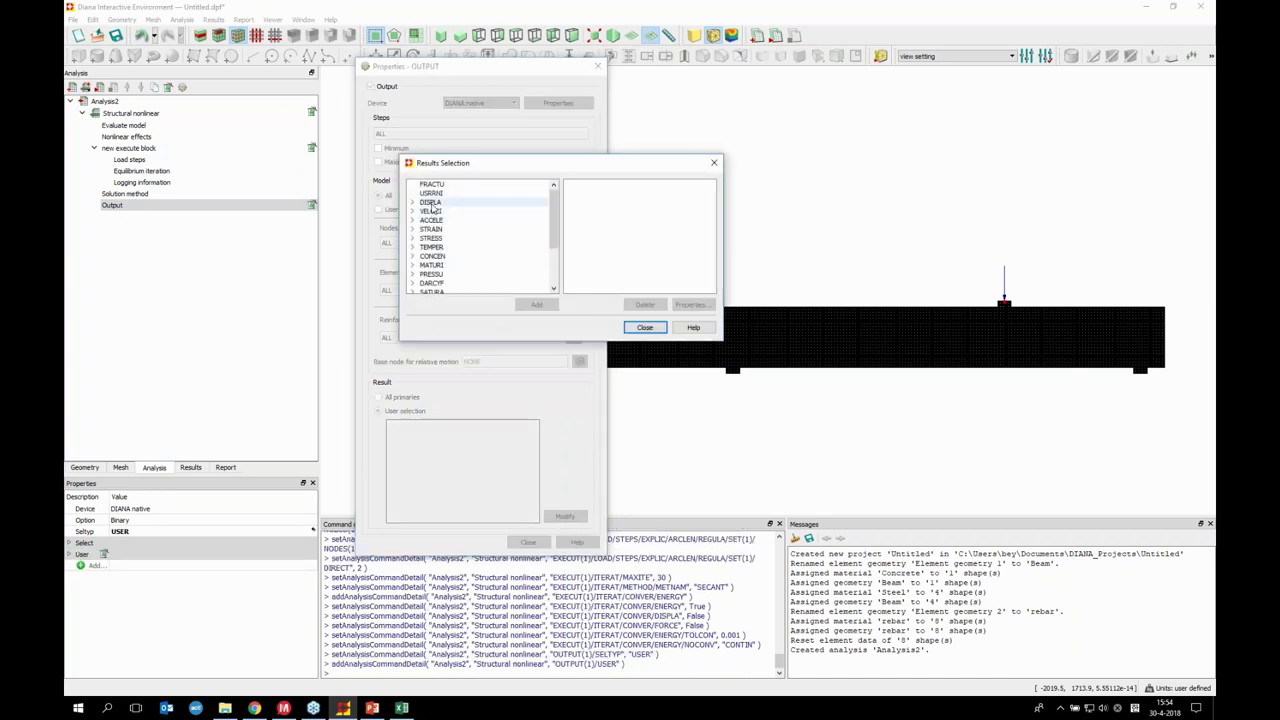
click(430, 202)
click(540, 305)
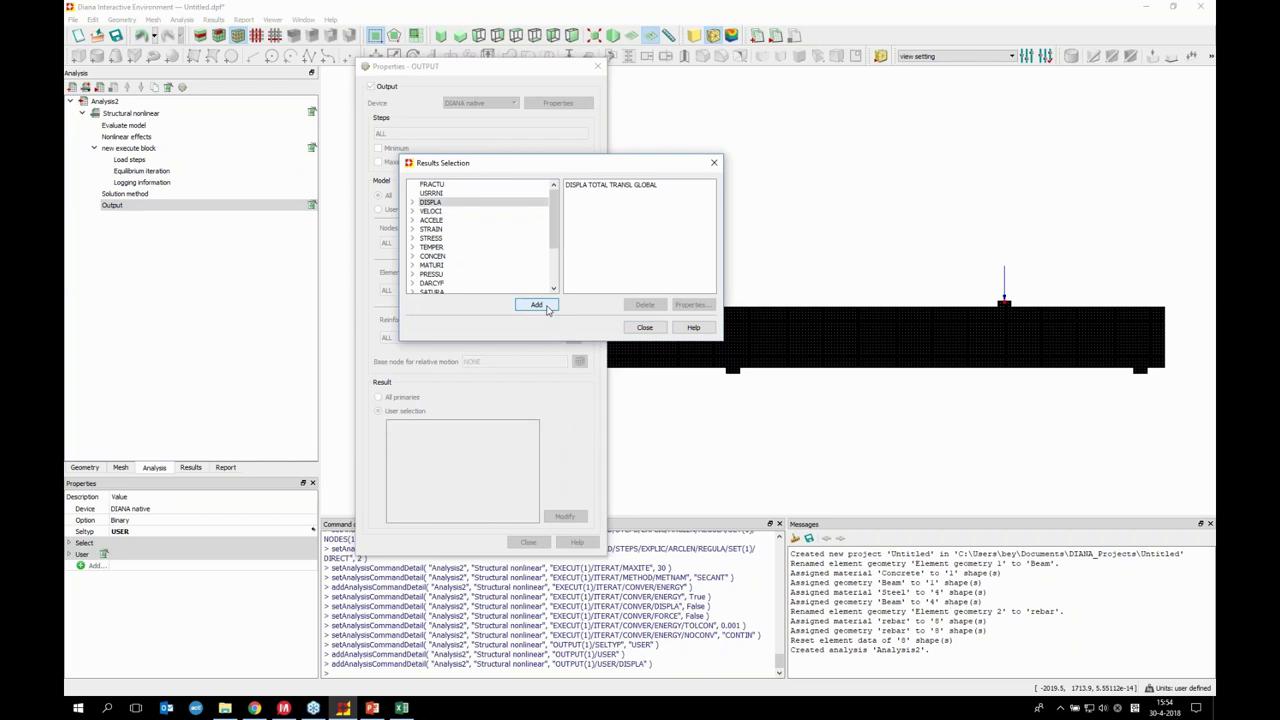
Add the crack width (CRKWDT) and crack (CRACK) strains to the output selection and close the output settings
click(413, 230)
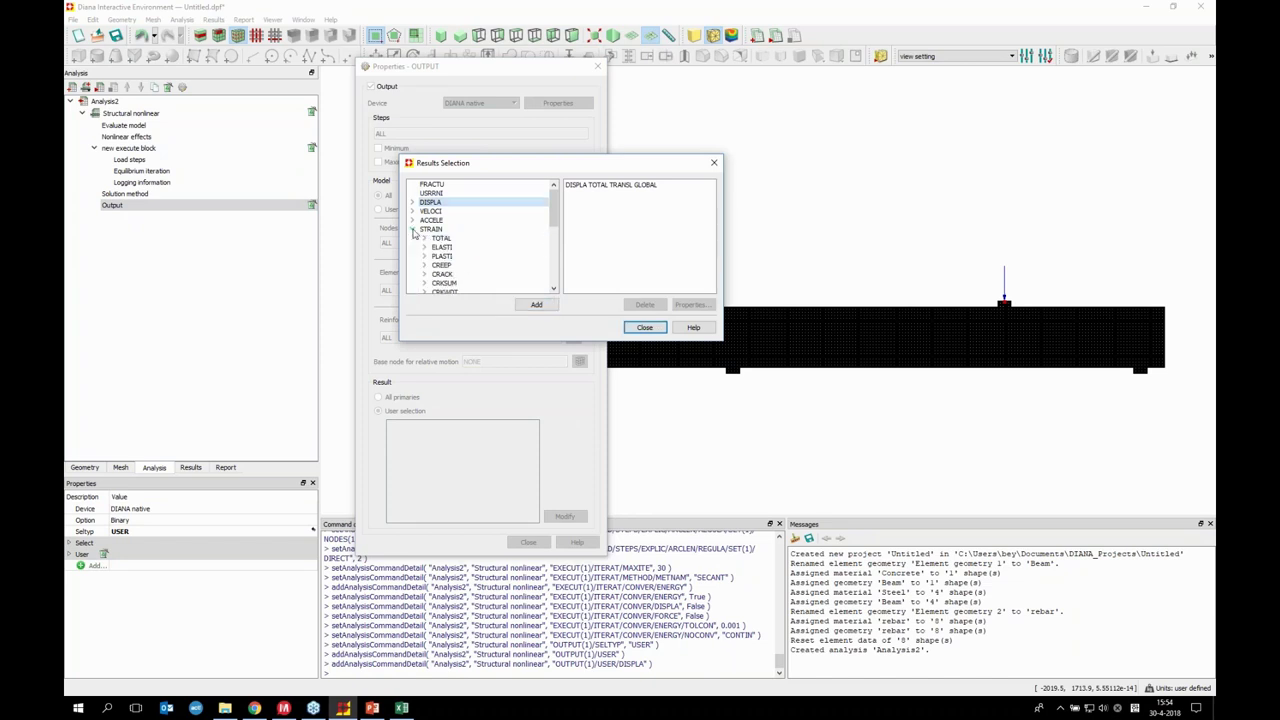
click(458, 290)
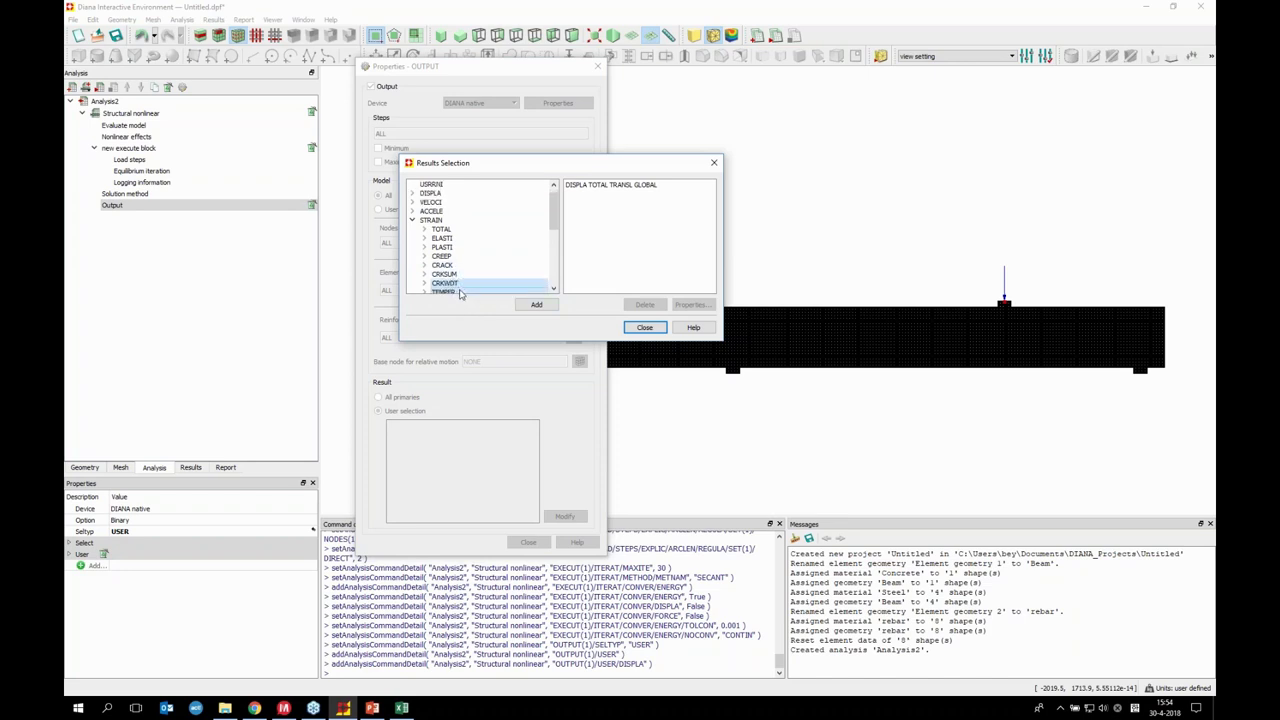
click(537, 305)
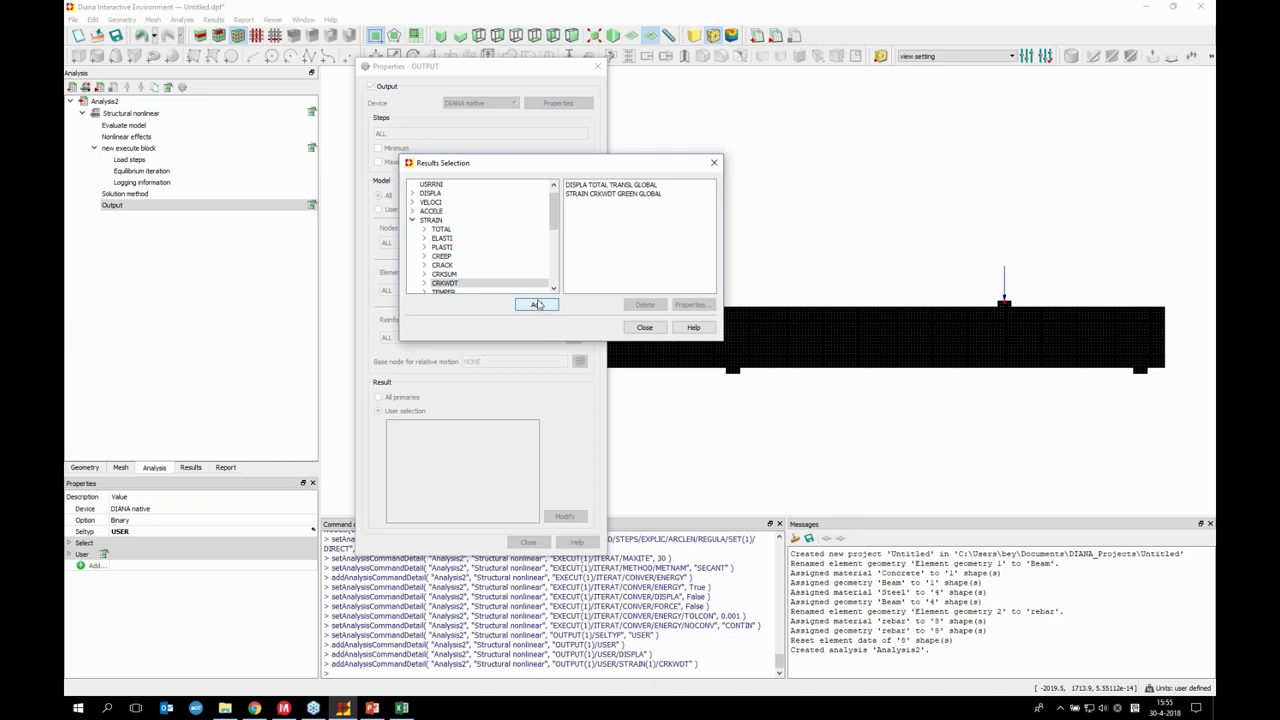
click(442, 265)
click(536, 306)
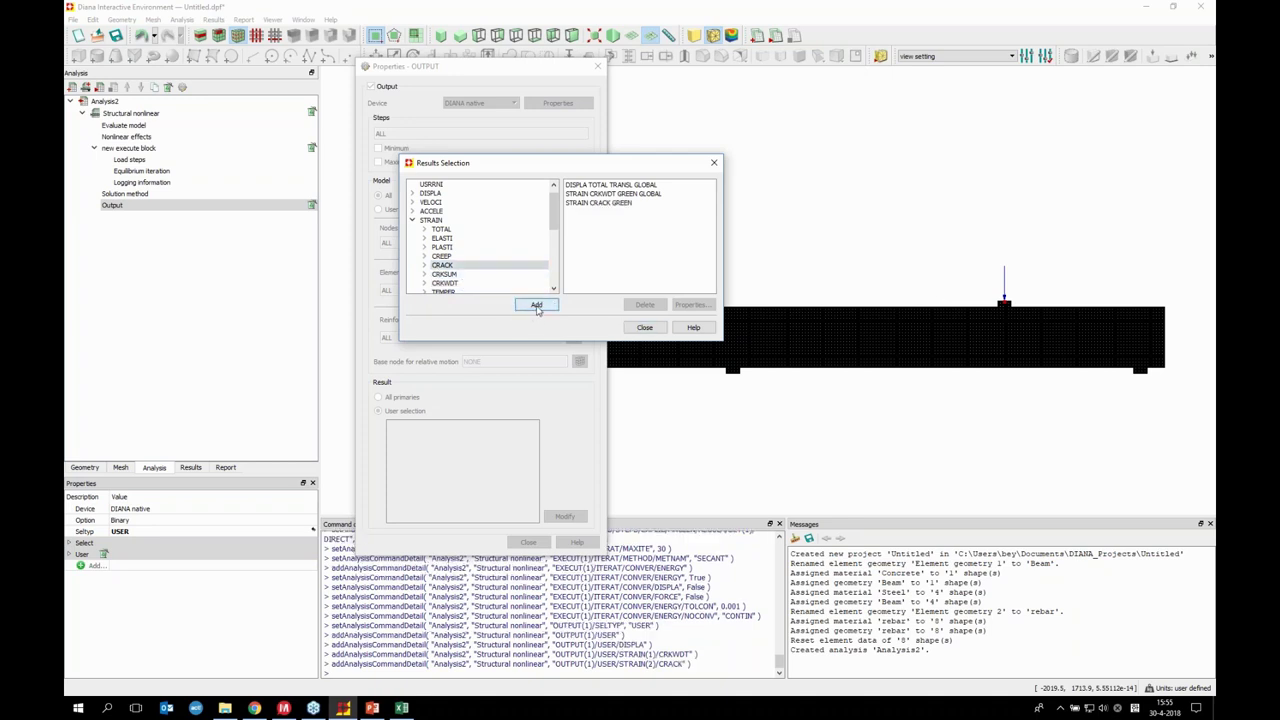
click(652, 330)
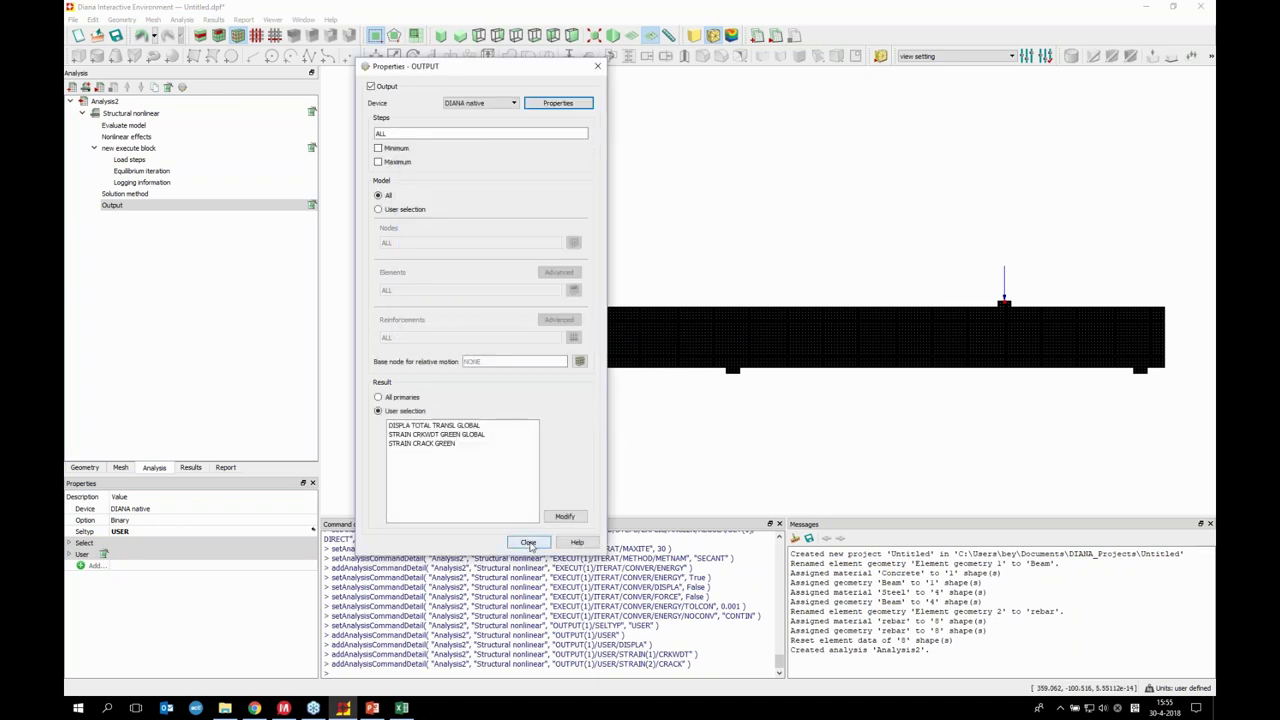
click(528, 543)
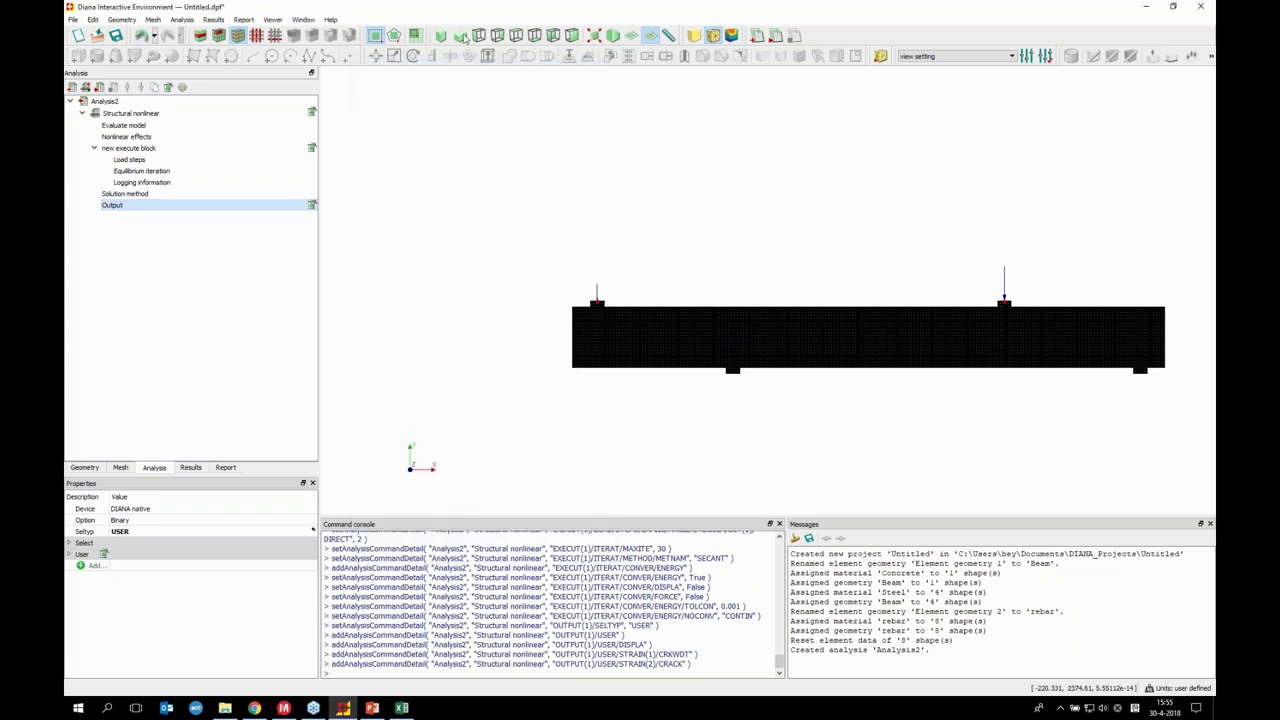
Run the structural nonlinear analysis Analysis2
click(238, 36)
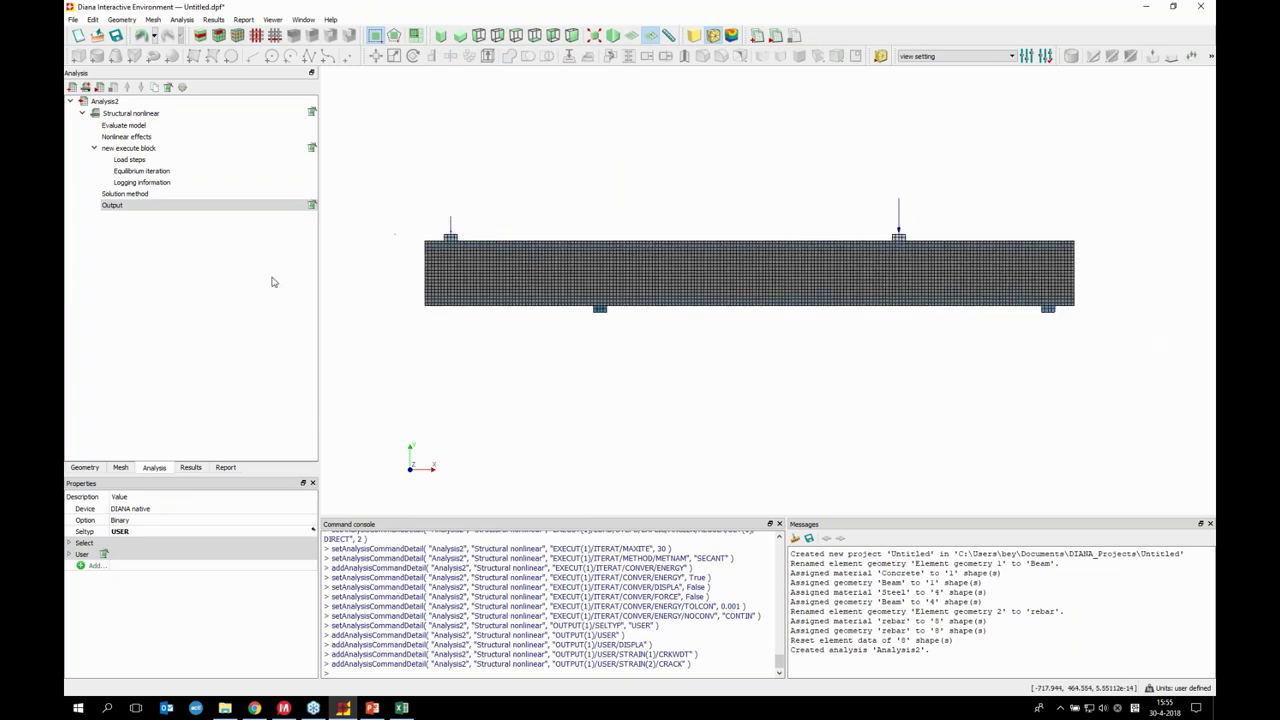
click(98, 87)
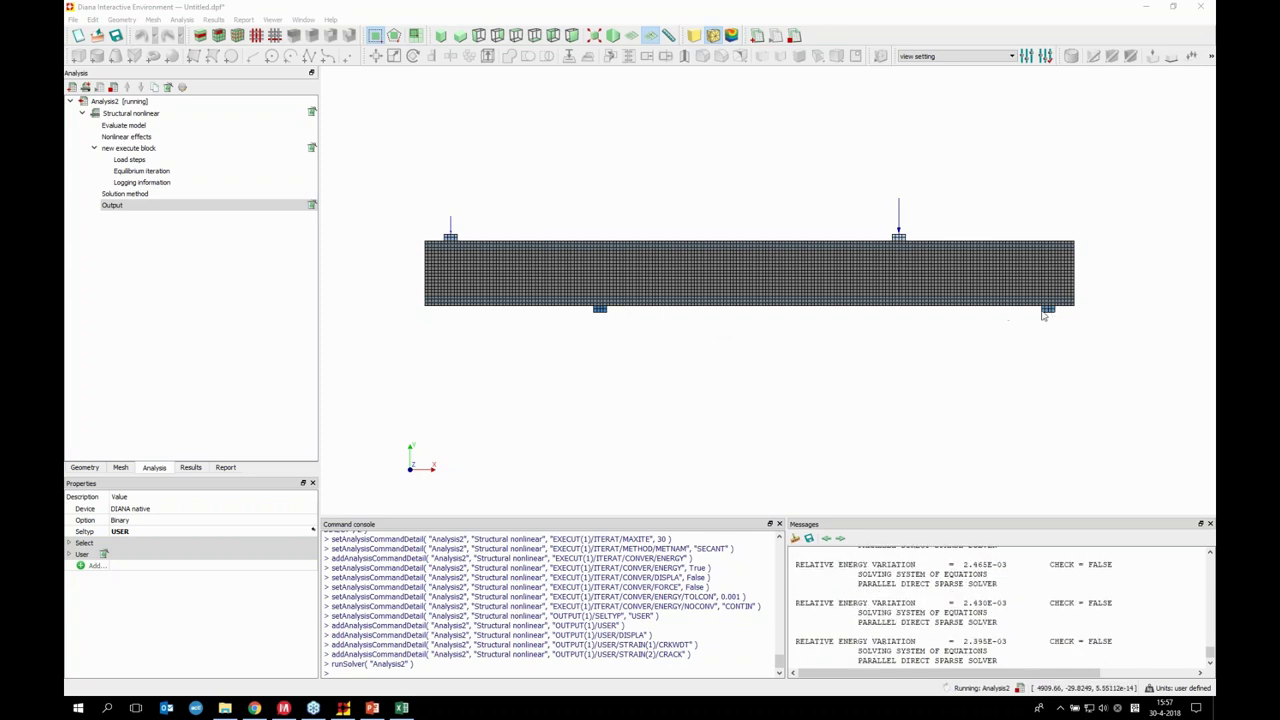
scroll(1060, 315, up, 5)
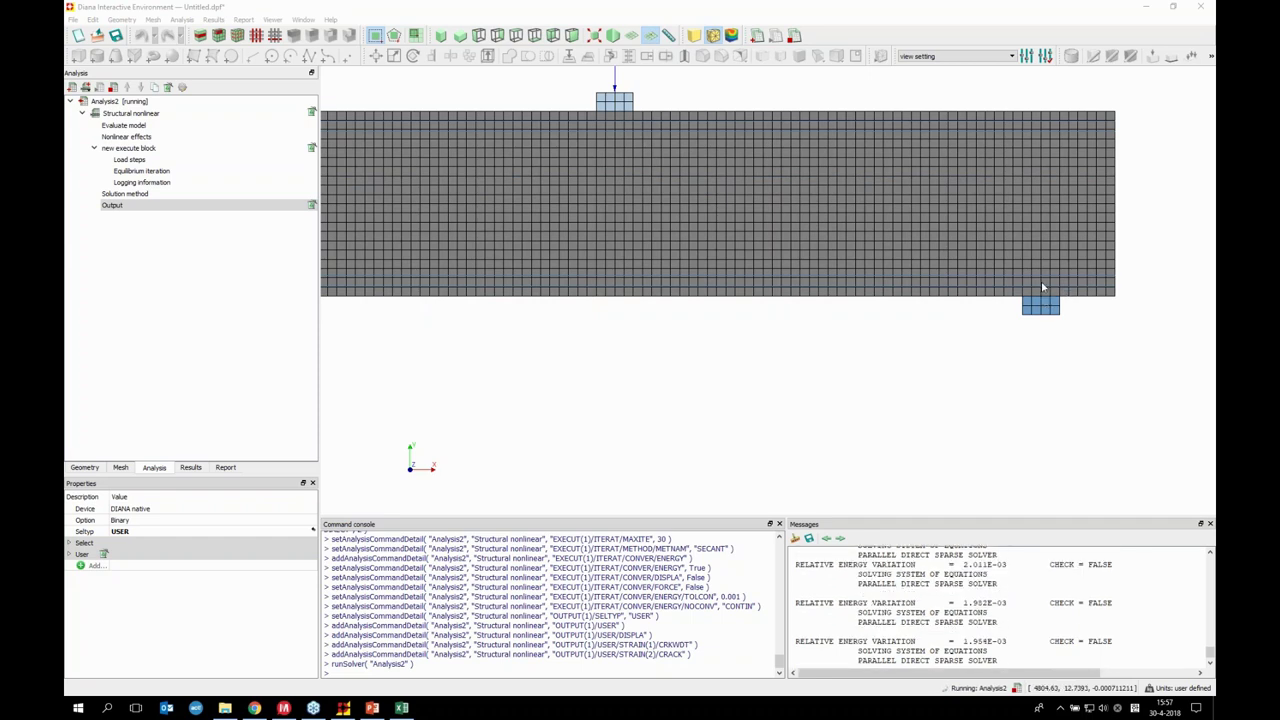
scroll(1042, 308, down, 4)
scroll(1038, 316, down, 1)
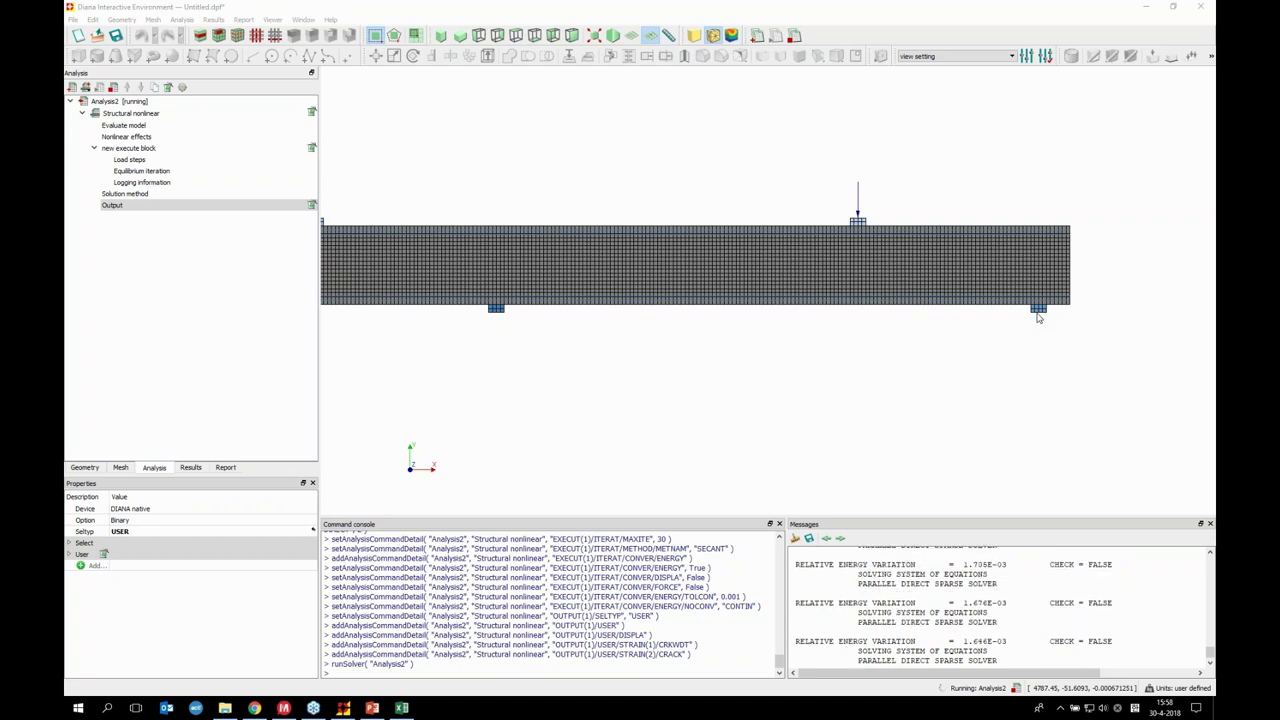
click(576, 38)
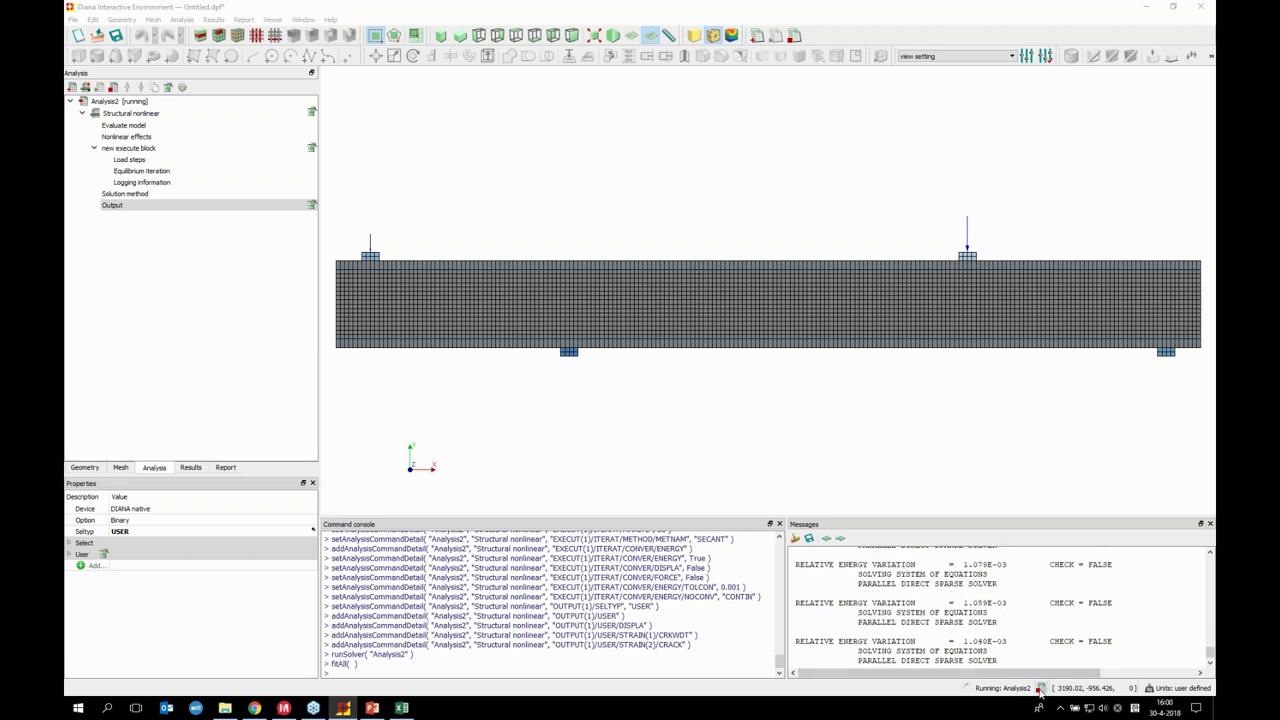
Stop the running analysis and set the displayed result case to load-step 8, load-factor 39.911
click(1040, 689)
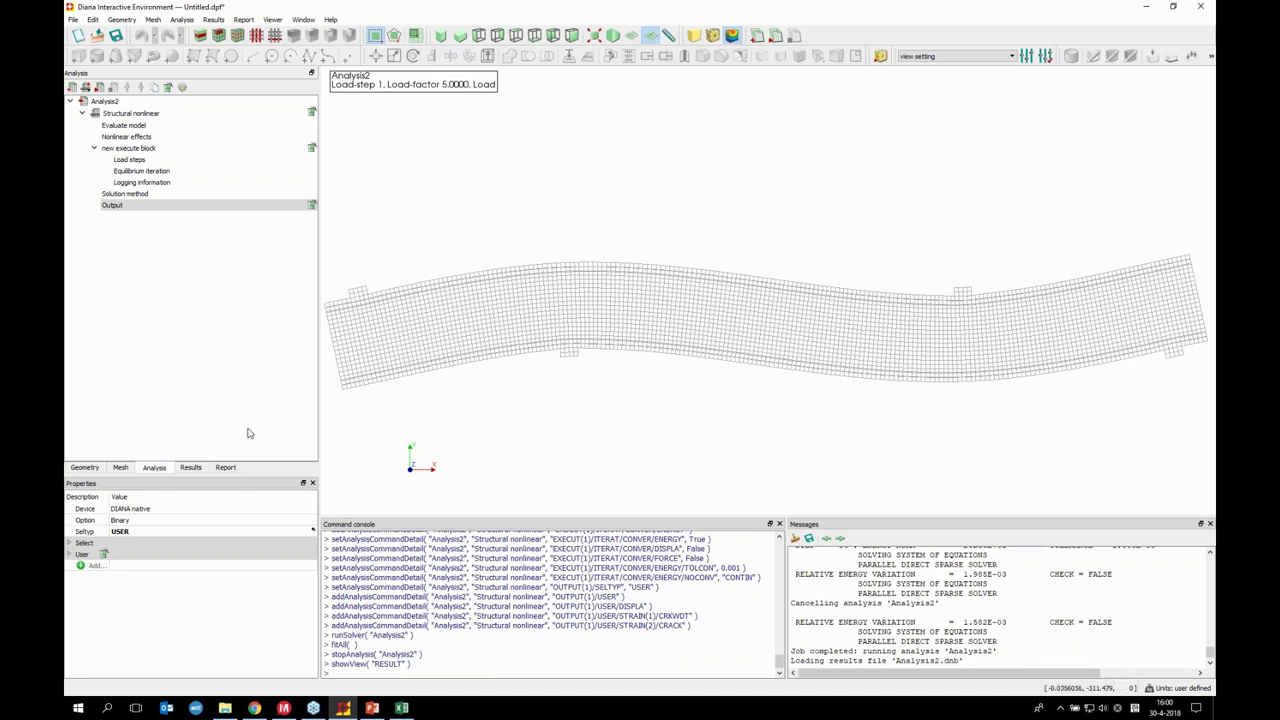
click(189, 468)
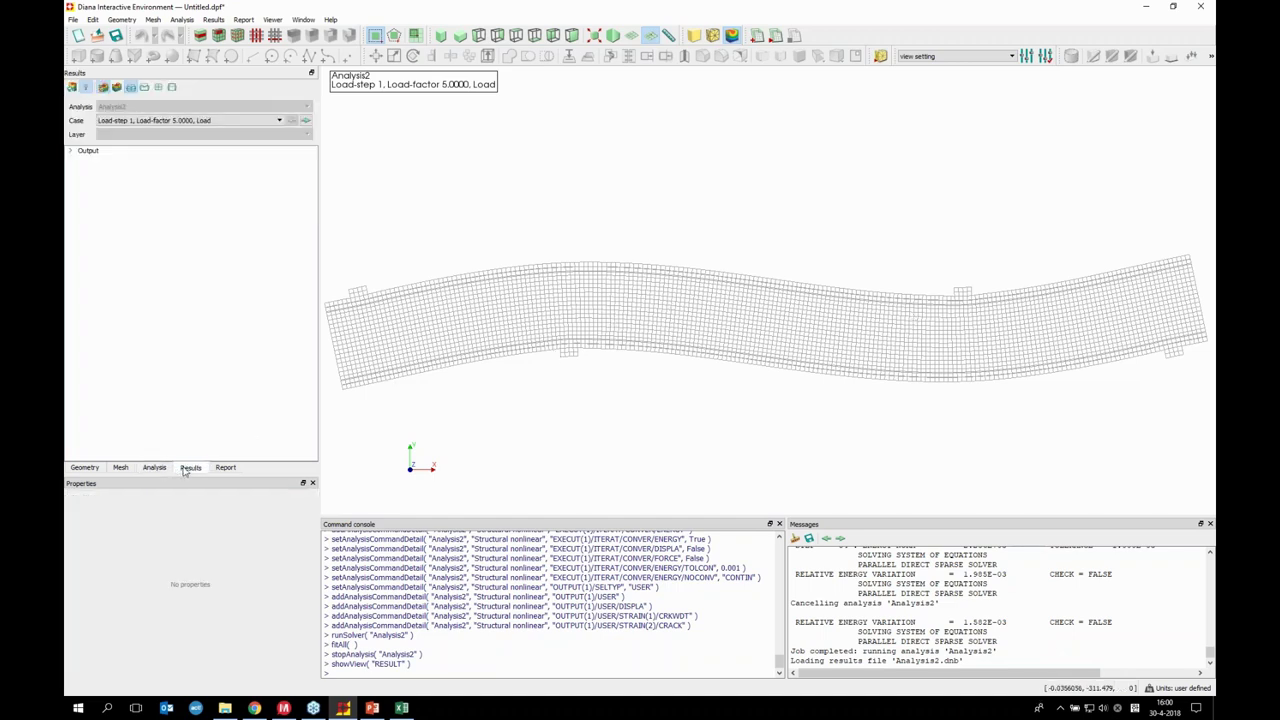
click(152, 121)
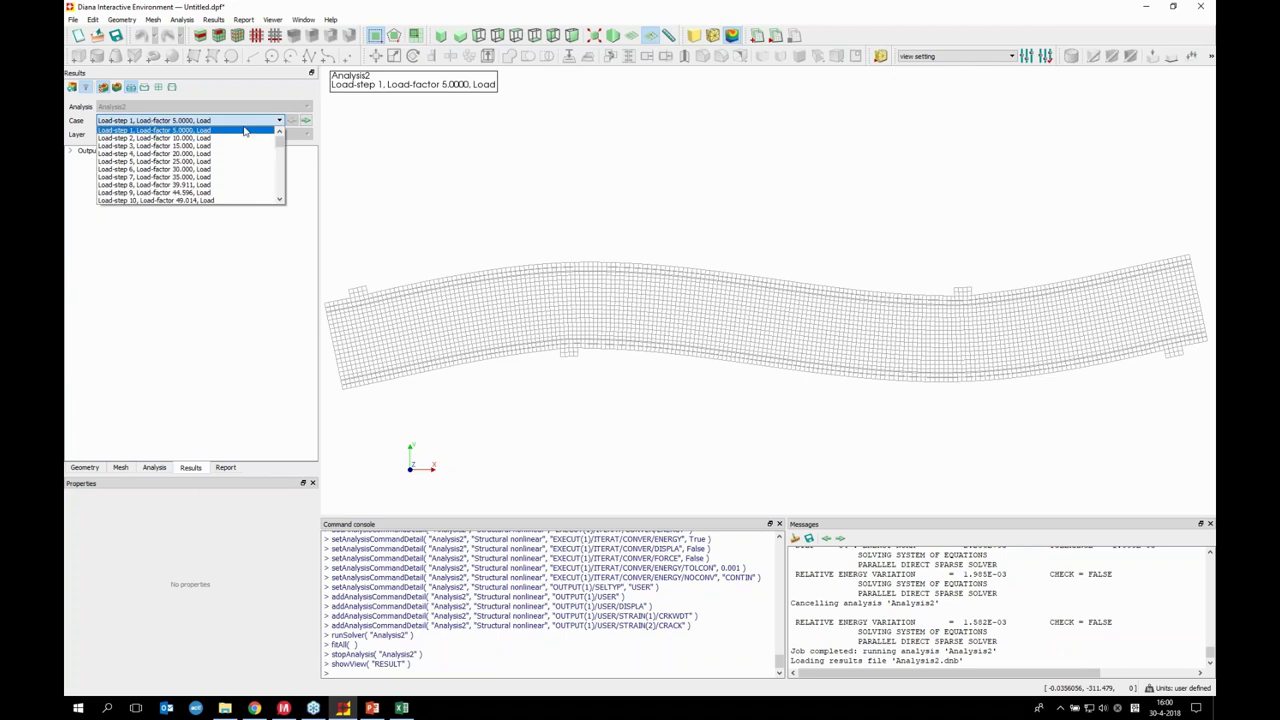
mouse_move(281, 143)
mouse_down()
mouse_move(283, 195)
mouse_move(287, 143)
mouse_up()
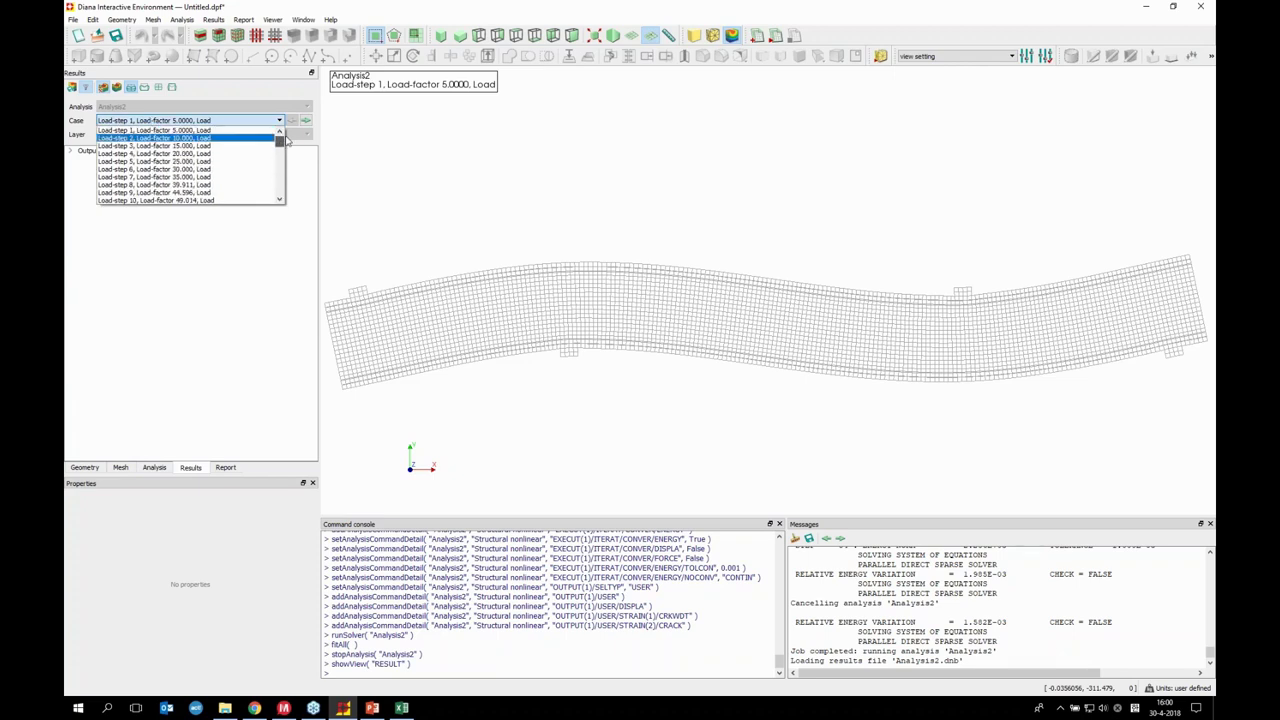
click(204, 178)
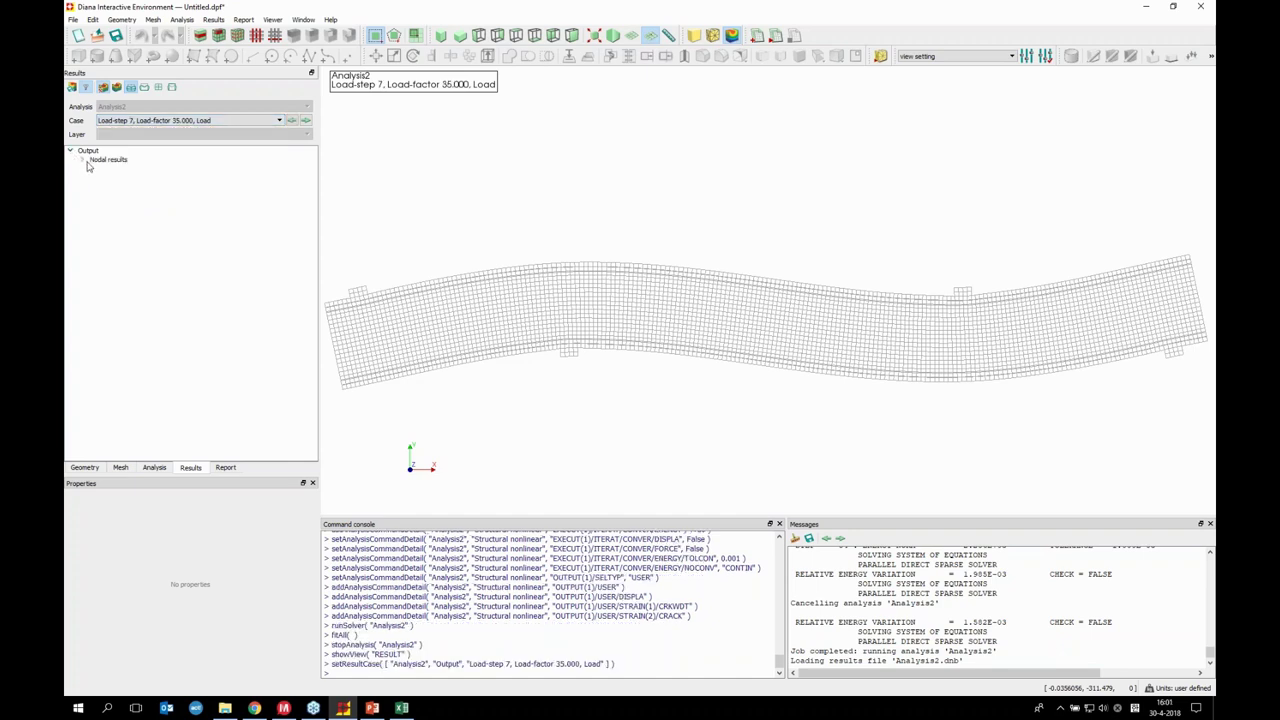
click(306, 121)
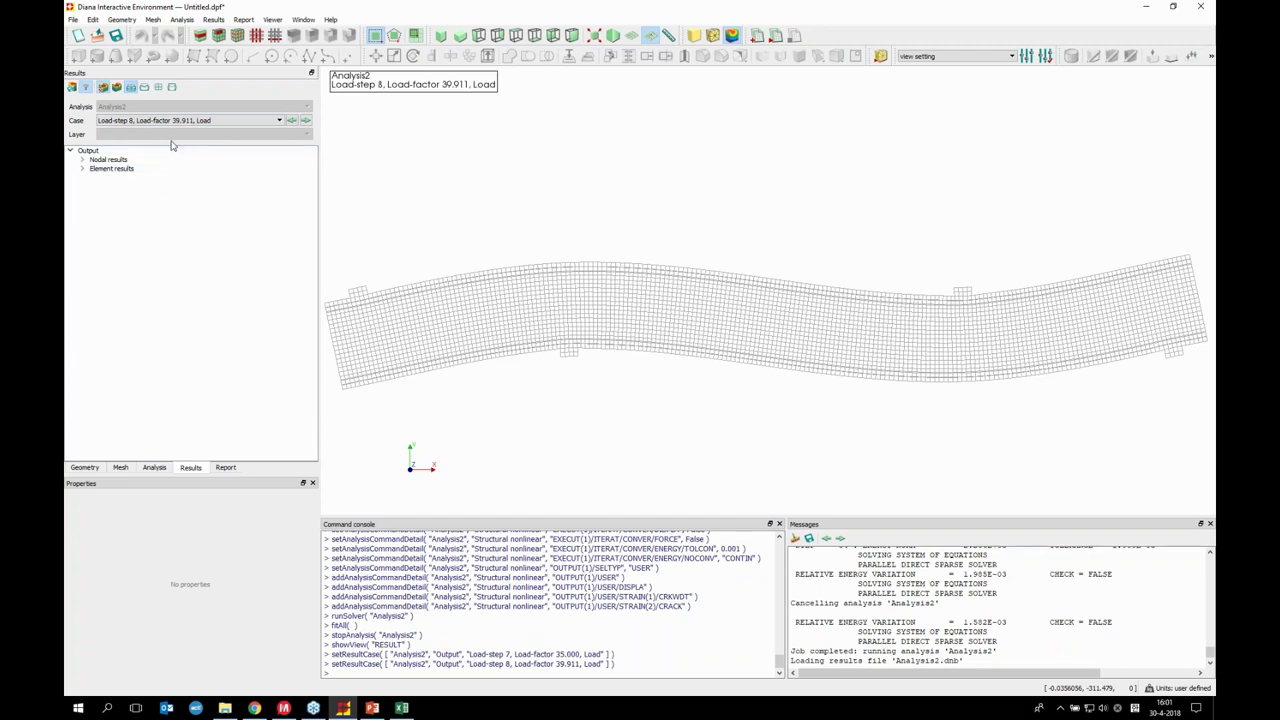
Plot the EcwXX crack-width contours from the element results on the deformed beam
click(84, 170)
click(96, 180)
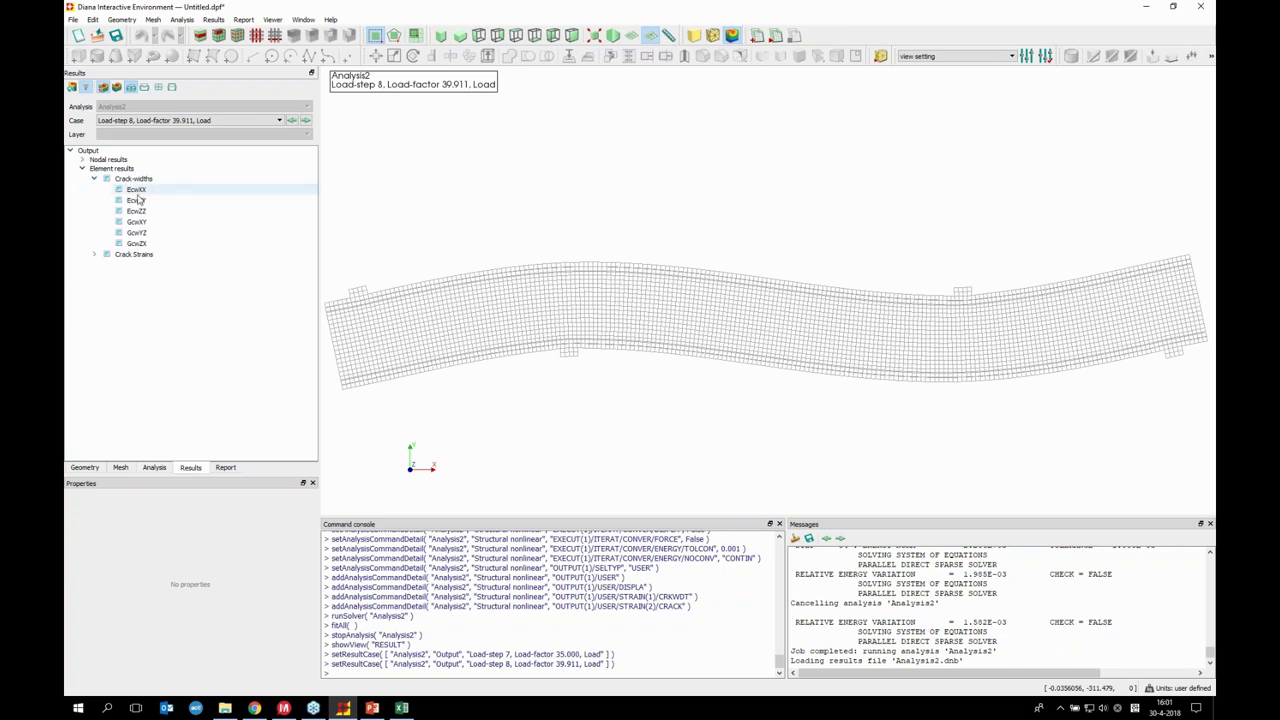
click(161, 193)
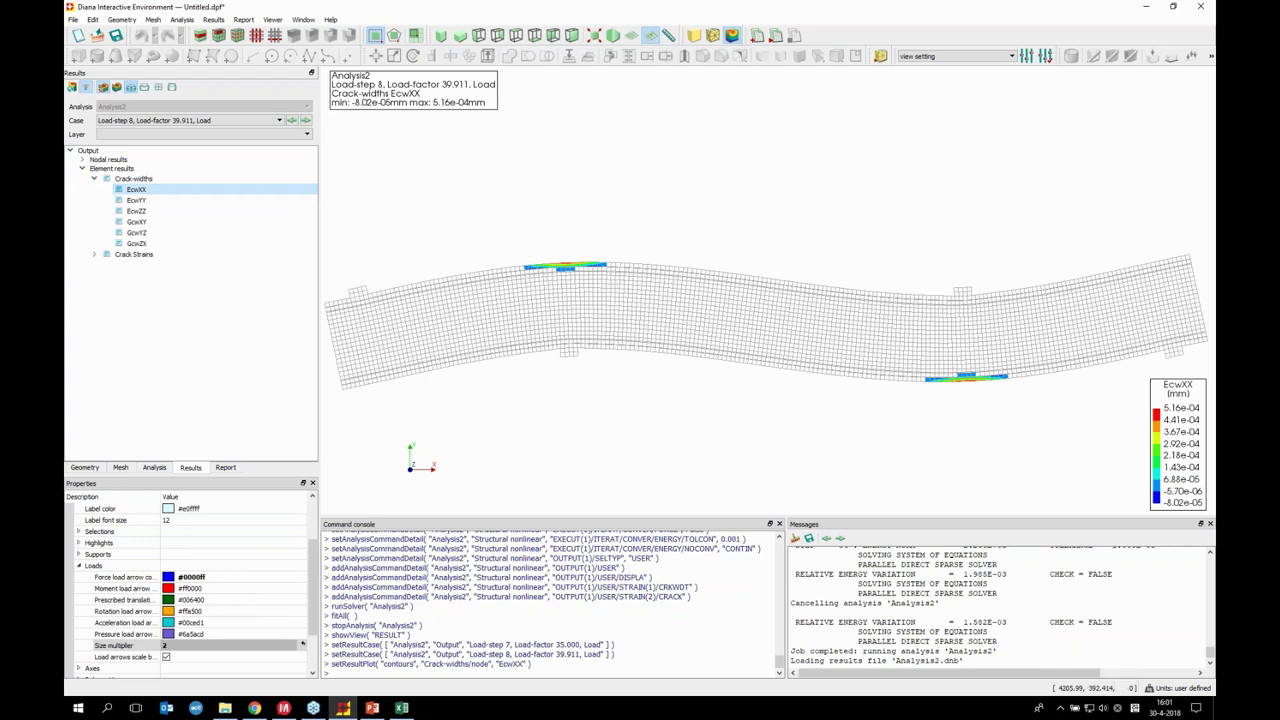
Switch to the Shear Beam PowerPoint presentation, view the beam Description slide full screen, and minimize the presentation
click(372, 708)
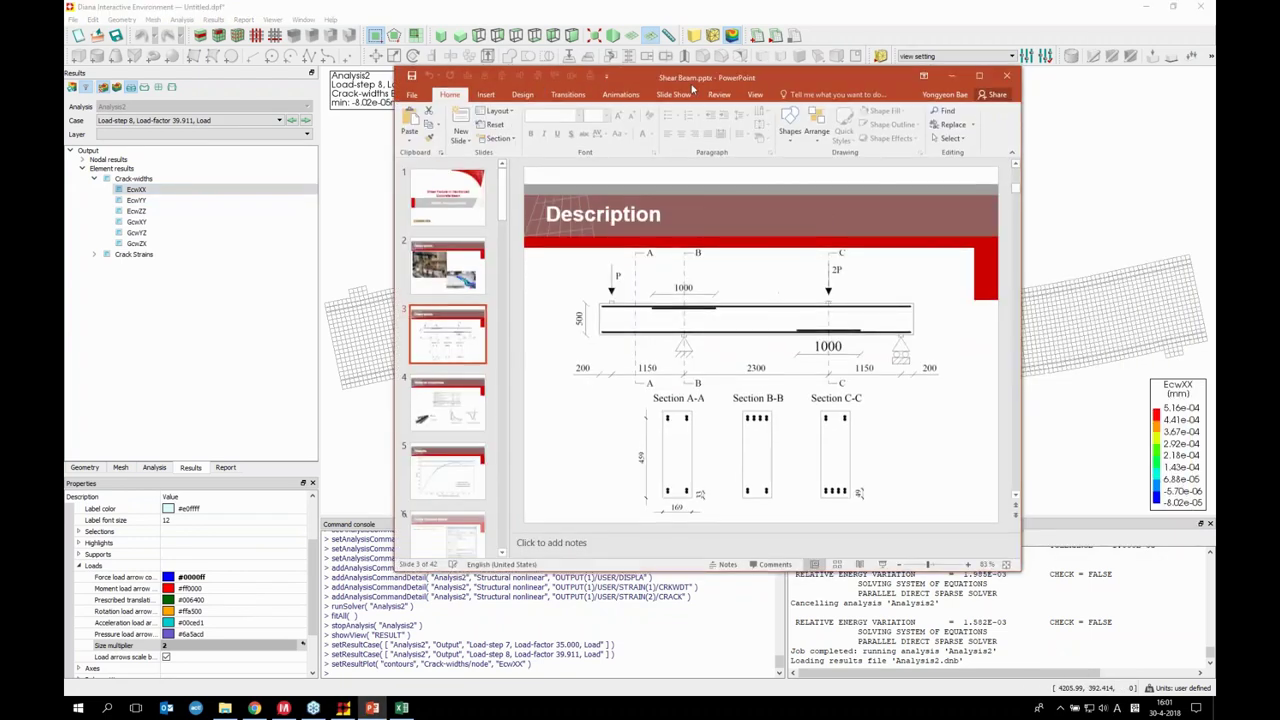
click(882, 566)
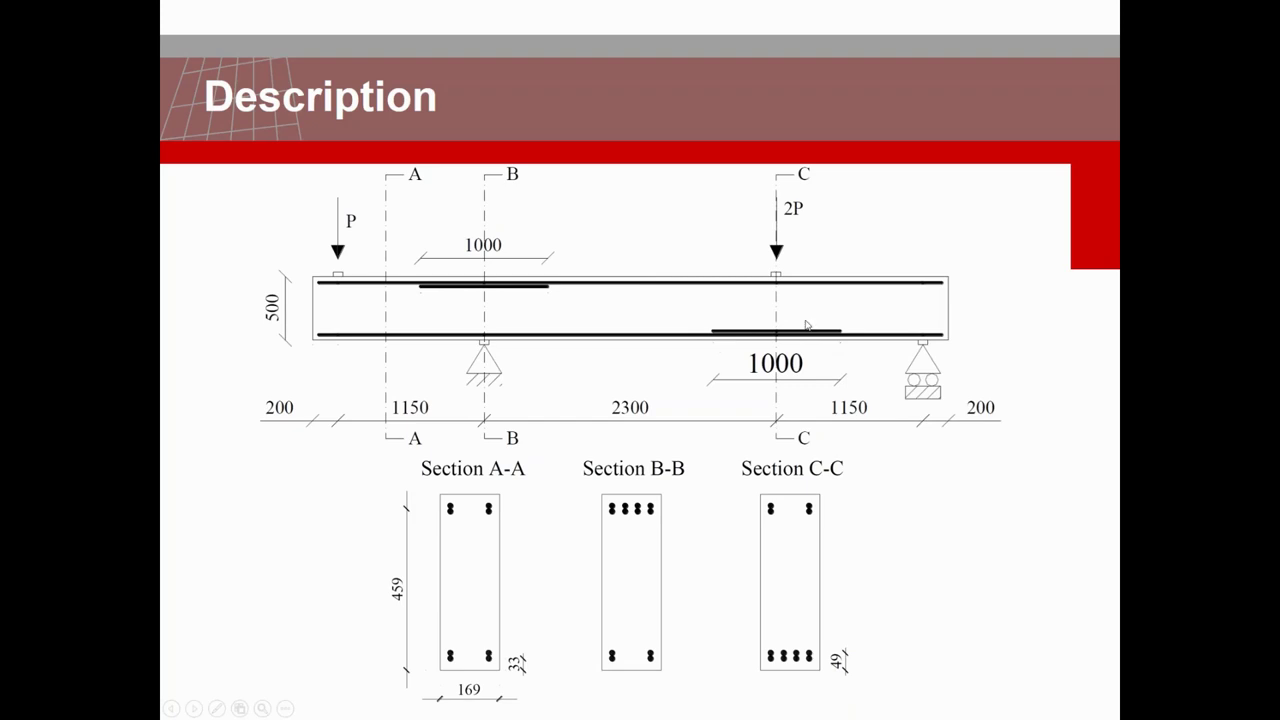
key(Escape)
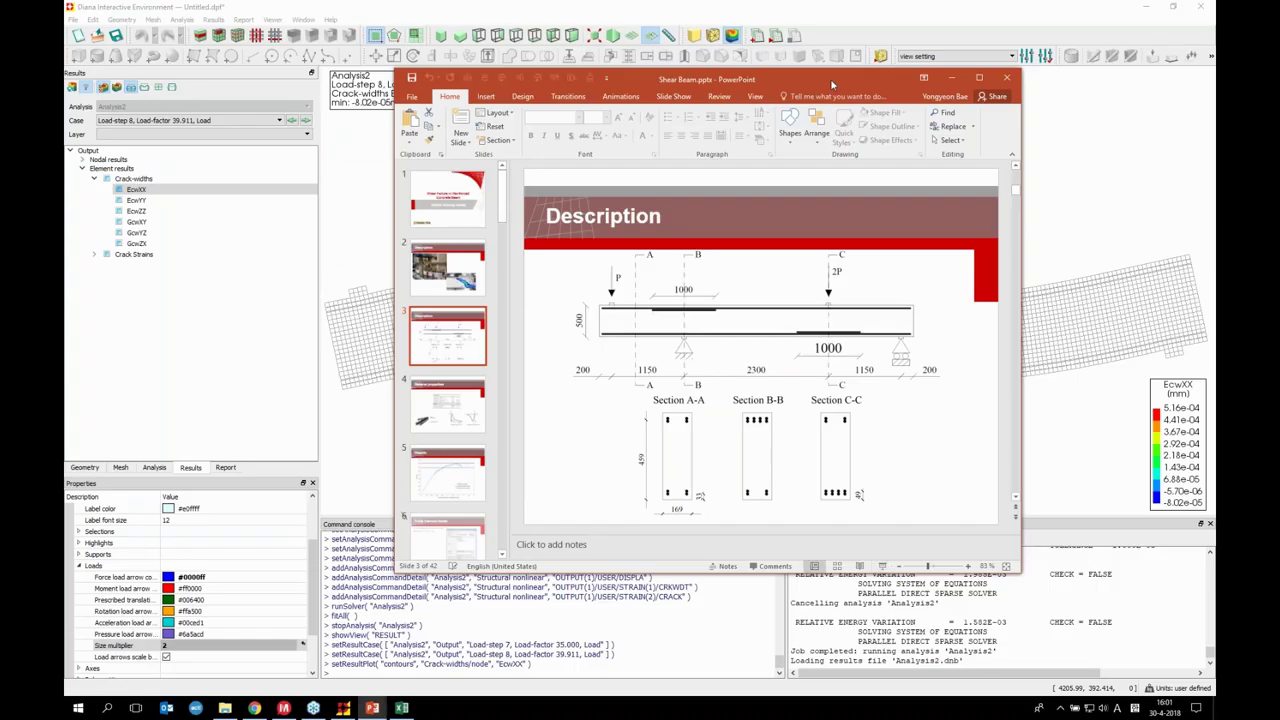
click(951, 77)
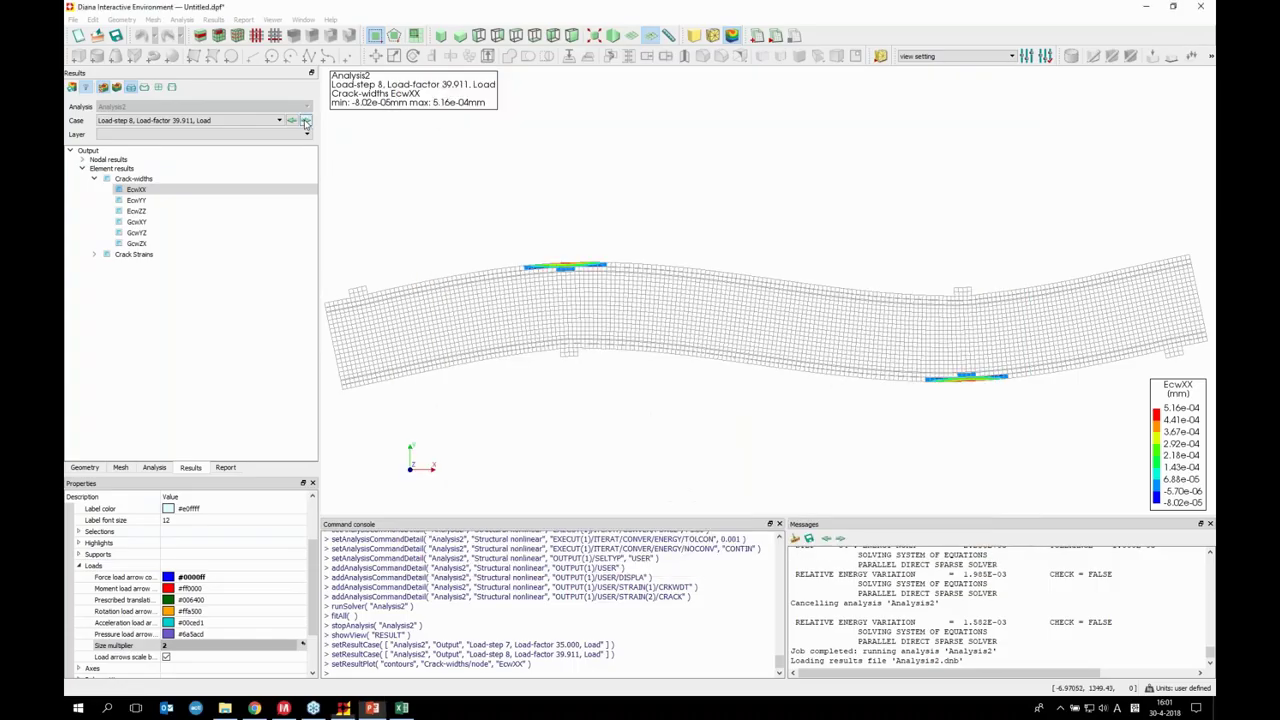
Step the EcwXX crack-width contours through the successive load cases up to load-step 83, load-factor 79.105
click(306, 121)
click(306, 121)
click(306, 121)
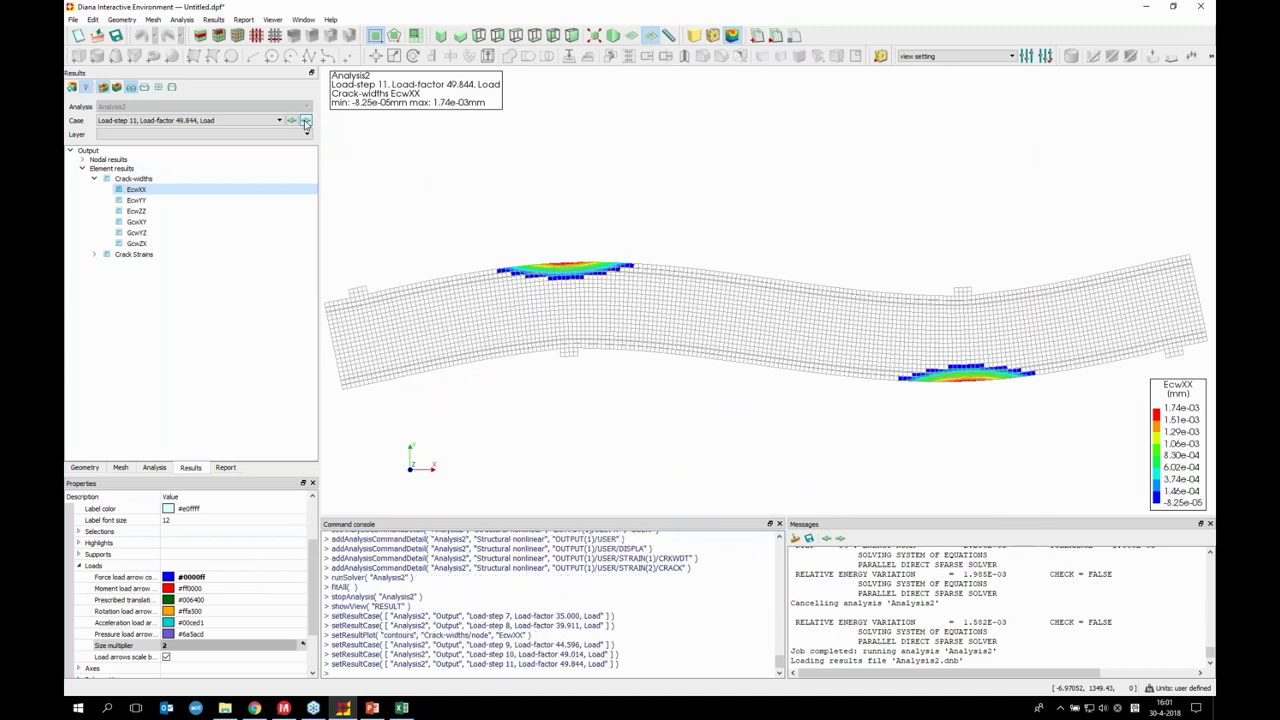
click(306, 121)
click(306, 121)
click(306, 121)
click(306, 121)
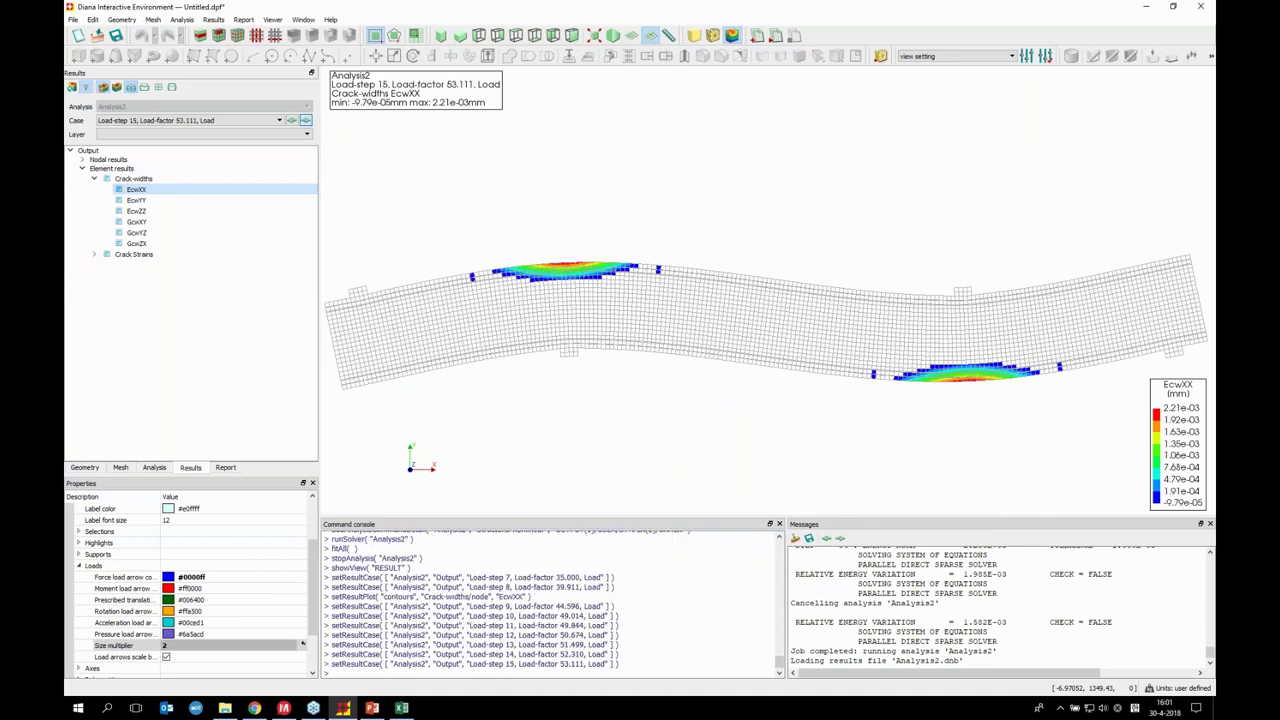
click(306, 121)
click(306, 121)
click(306, 121)
click(306, 121)
click(306, 121)
click(306, 121)
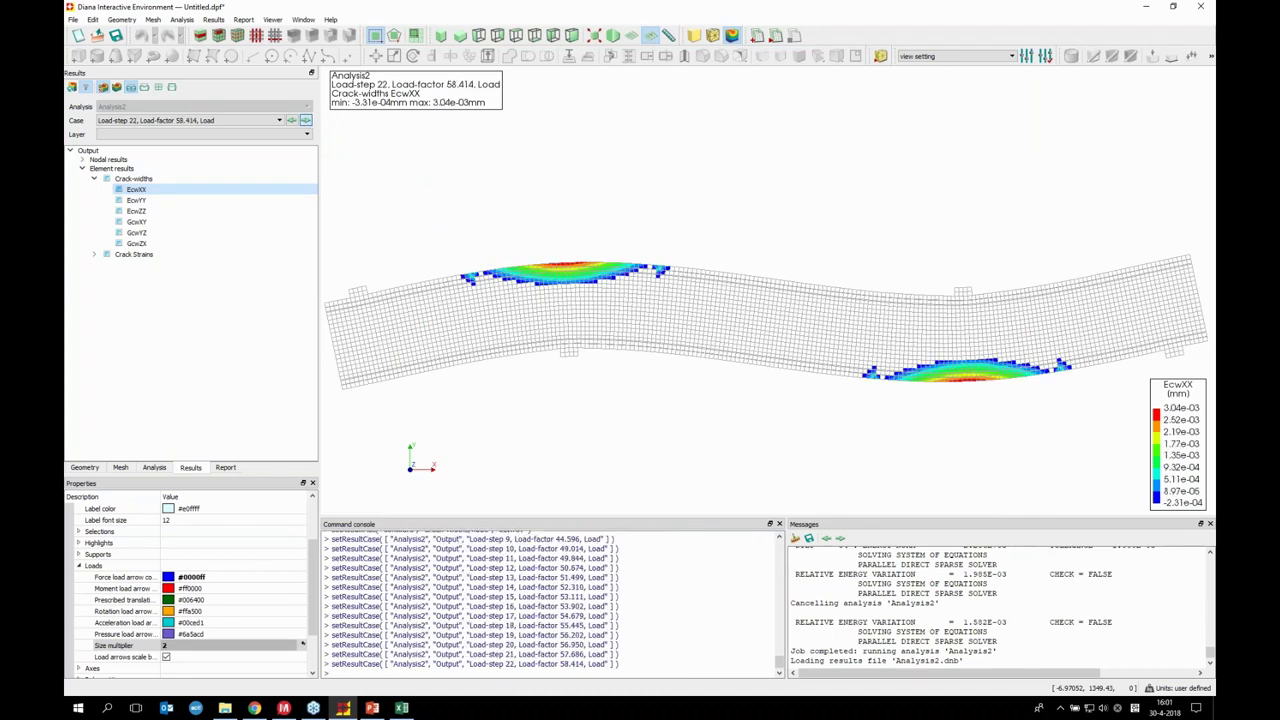
click(306, 121)
click(306, 121)
click(306, 121)
click(306, 121)
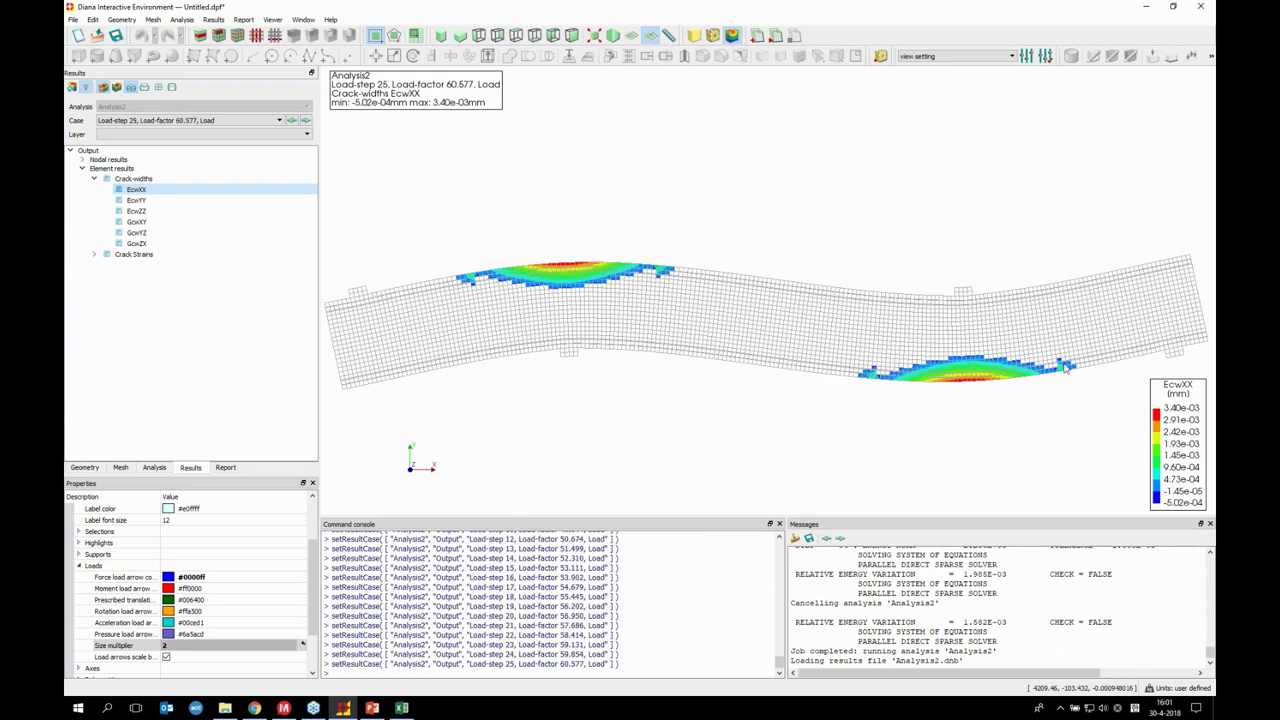
click(306, 121)
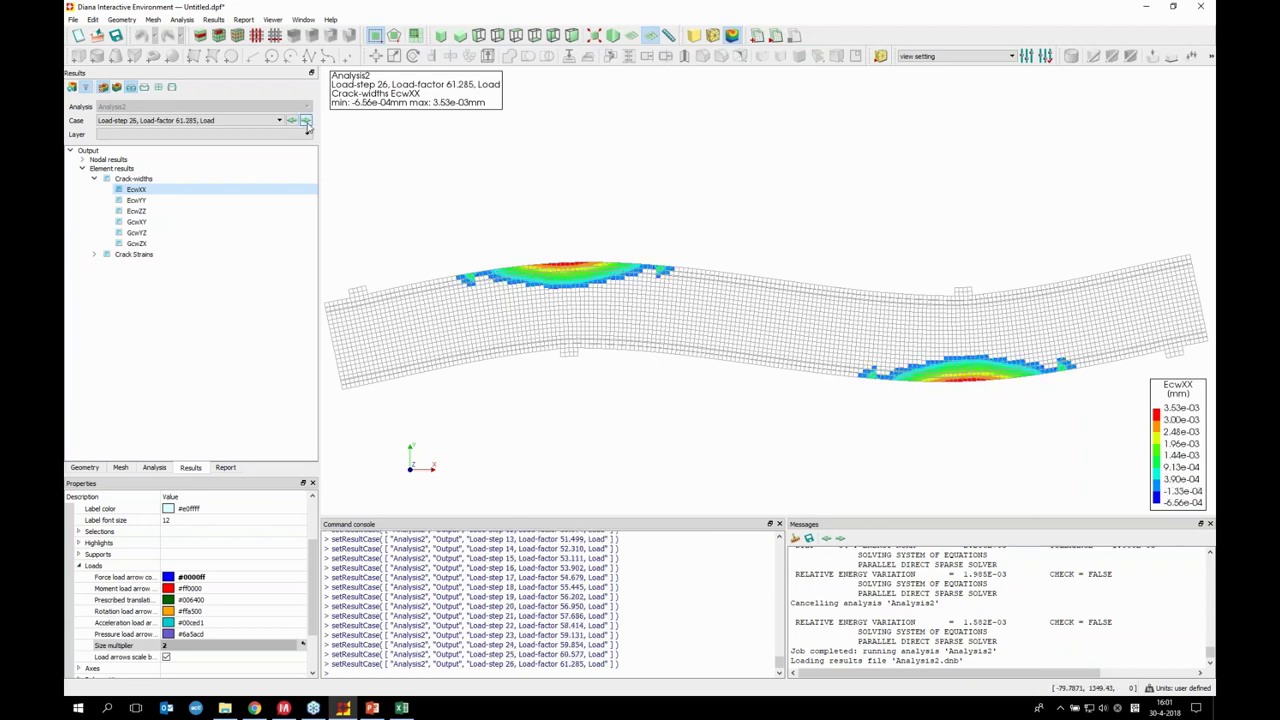
click(306, 121)
click(306, 121)
click(306, 121)
click(306, 121)
click(306, 121)
double_click(306, 121)
click(306, 121)
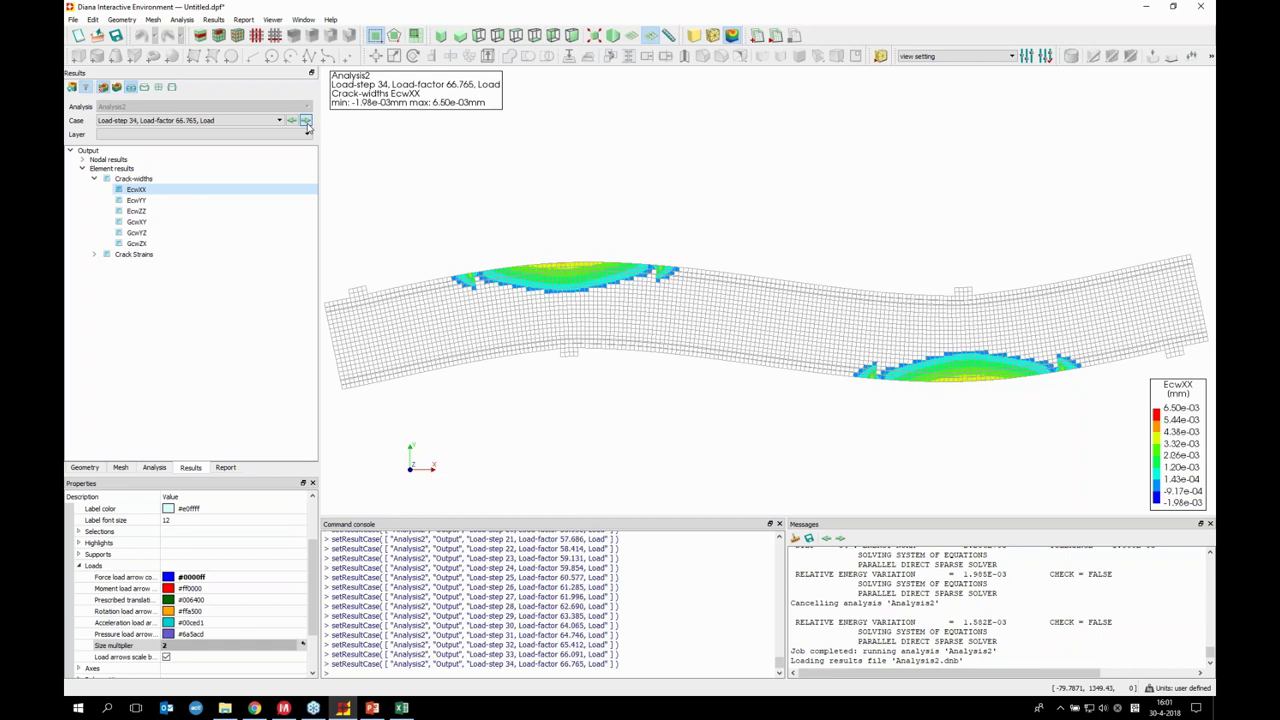
double_click(306, 121)
double_click(306, 121)
click(306, 121)
double_click(306, 121)
double_click(306, 121)
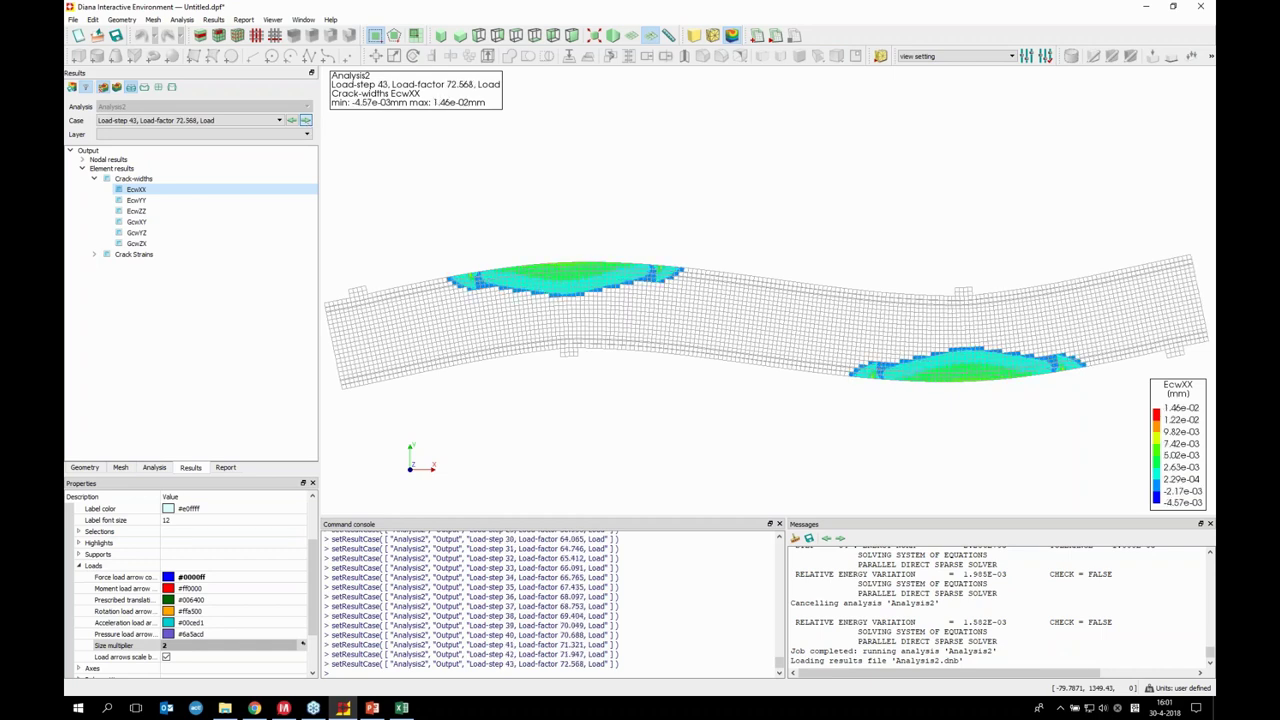
double_click(306, 121)
double_click(306, 121)
click(306, 121)
double_click(306, 121)
click(306, 121)
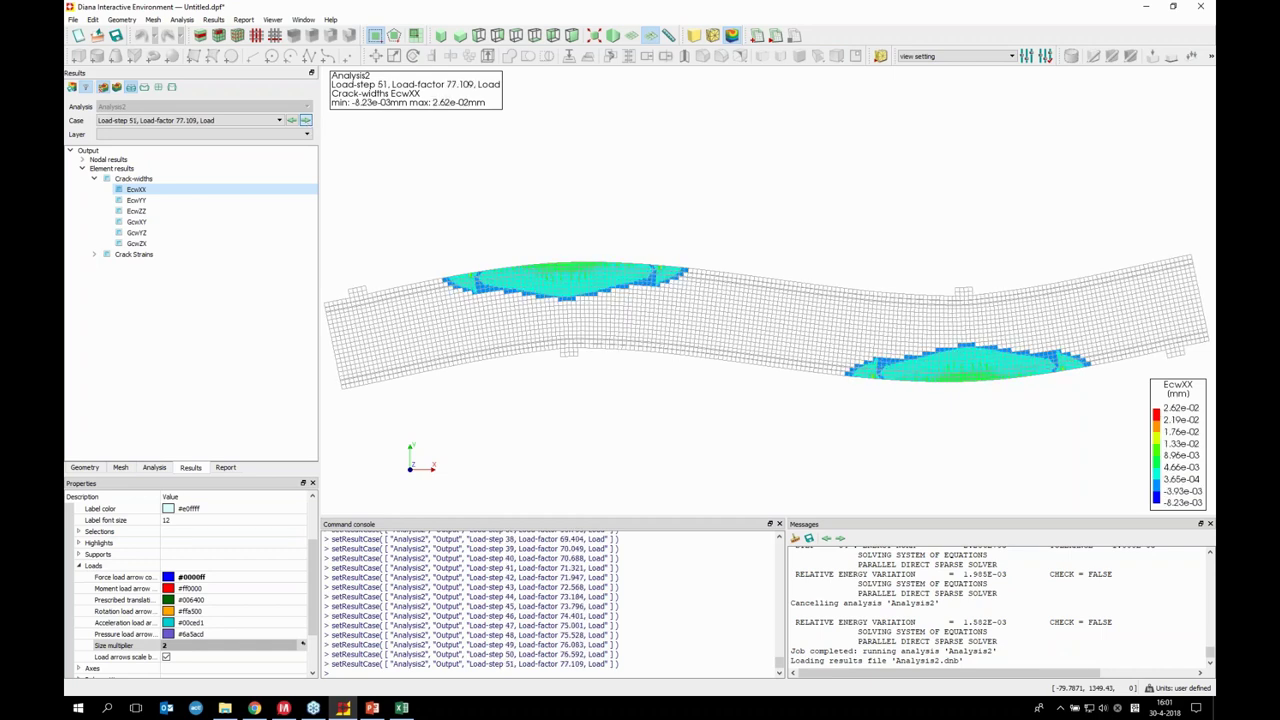
double_click(306, 121)
click(306, 121)
double_click(306, 121)
click(306, 121)
double_click(306, 121)
click(306, 121)
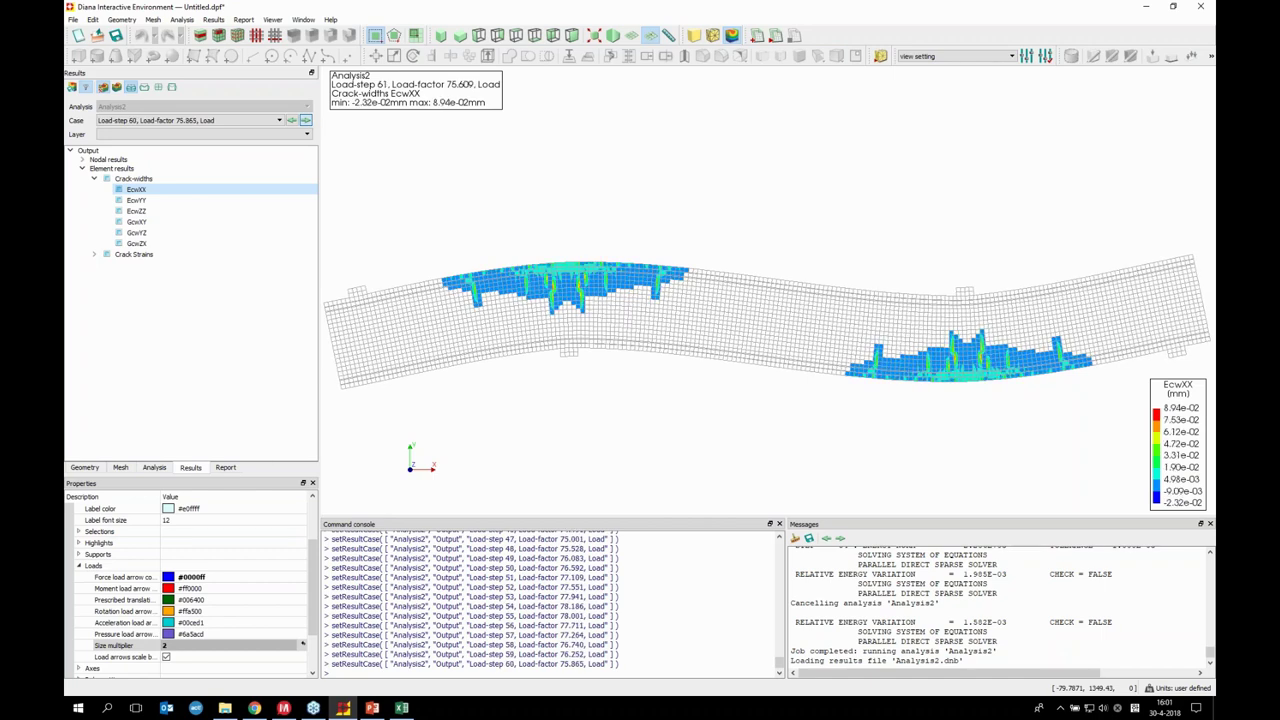
double_click(306, 121)
double_click(306, 121)
double_click(306, 121)
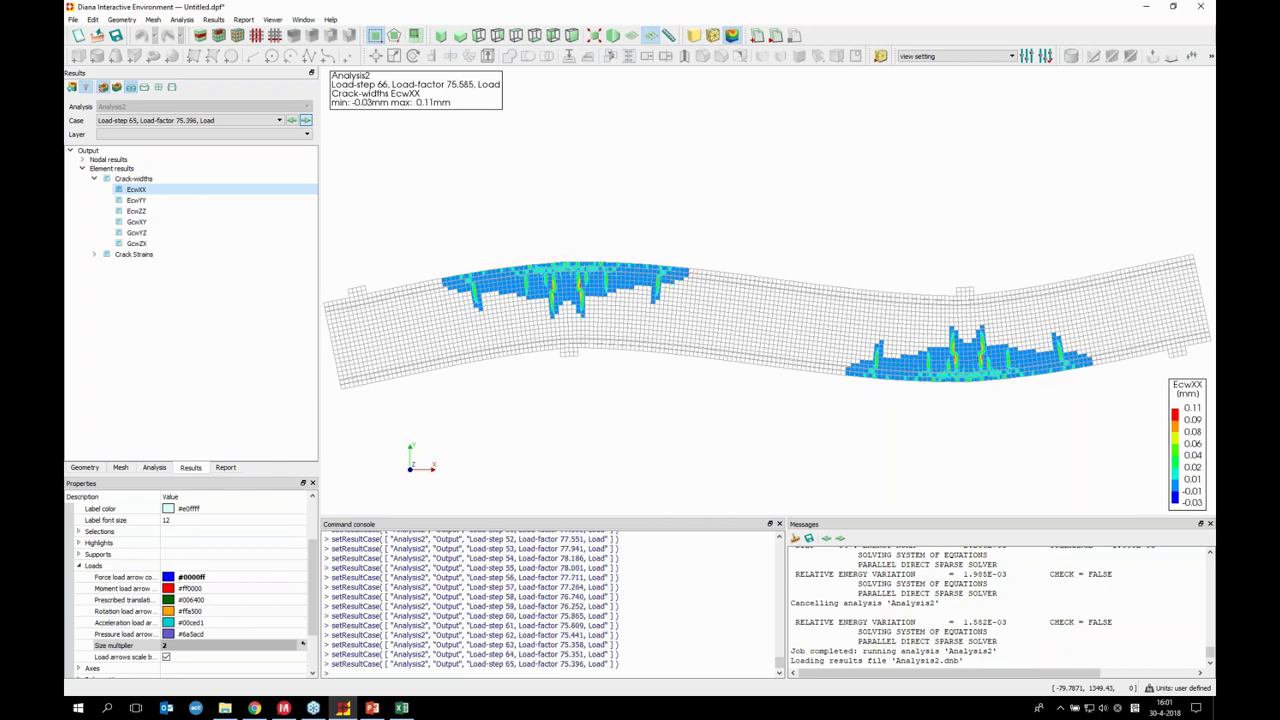
double_click(306, 121)
click(306, 121)
double_click(306, 121)
double_click(306, 121)
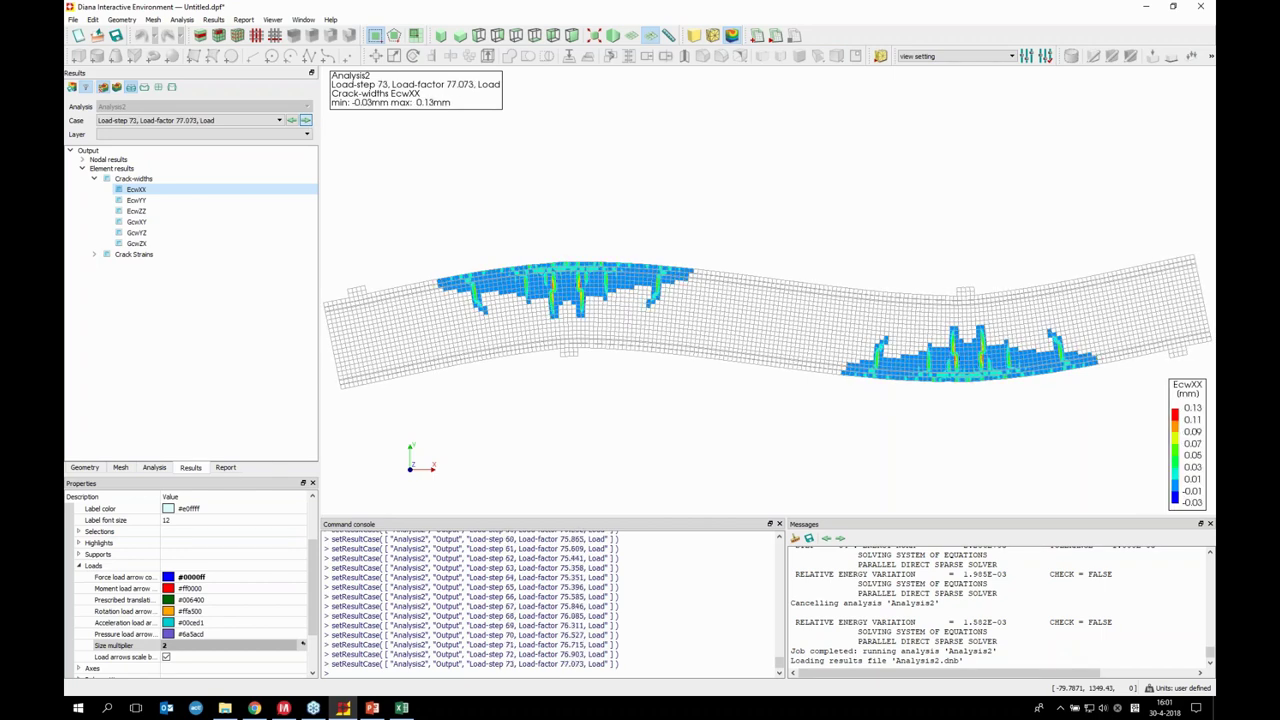
double_click(306, 121)
click(306, 121)
double_click(306, 121)
double_click(306, 121)
click(306, 121)
double_click(306, 121)
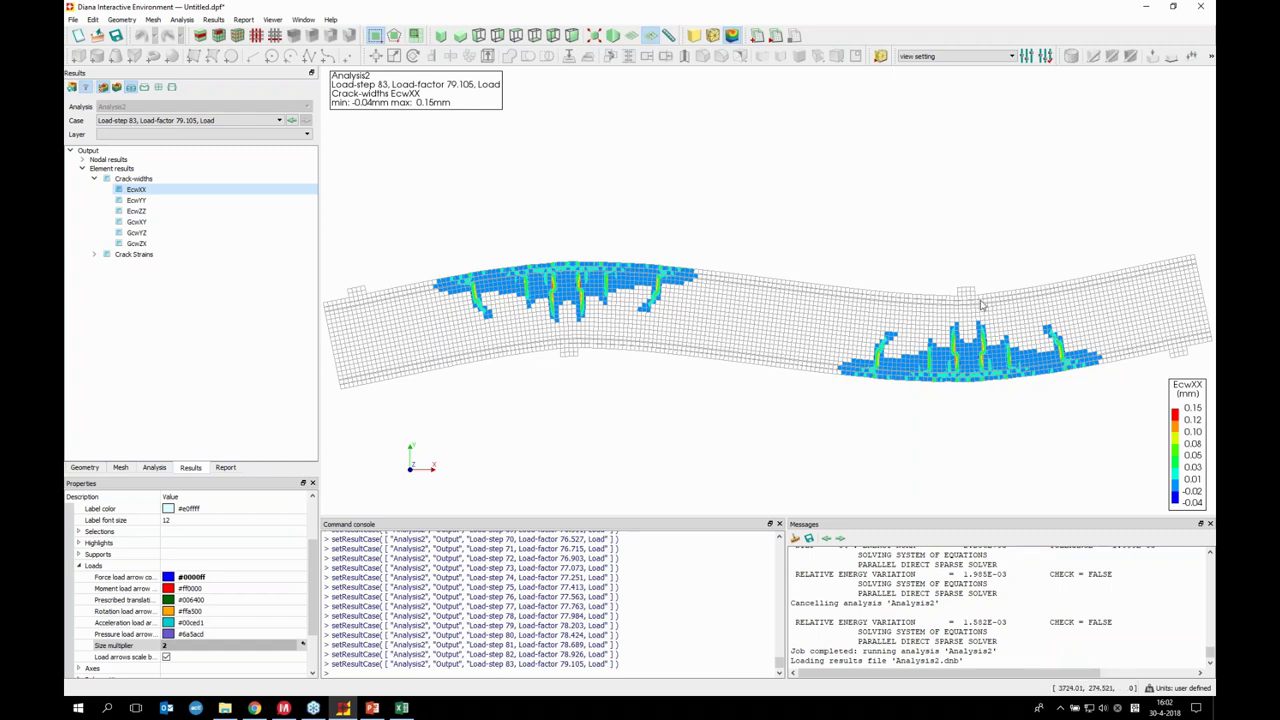
Set the result case to load-step 1, load-factor 5.0000, and plot the nodal displacement TDtY contours
click(118, 181)
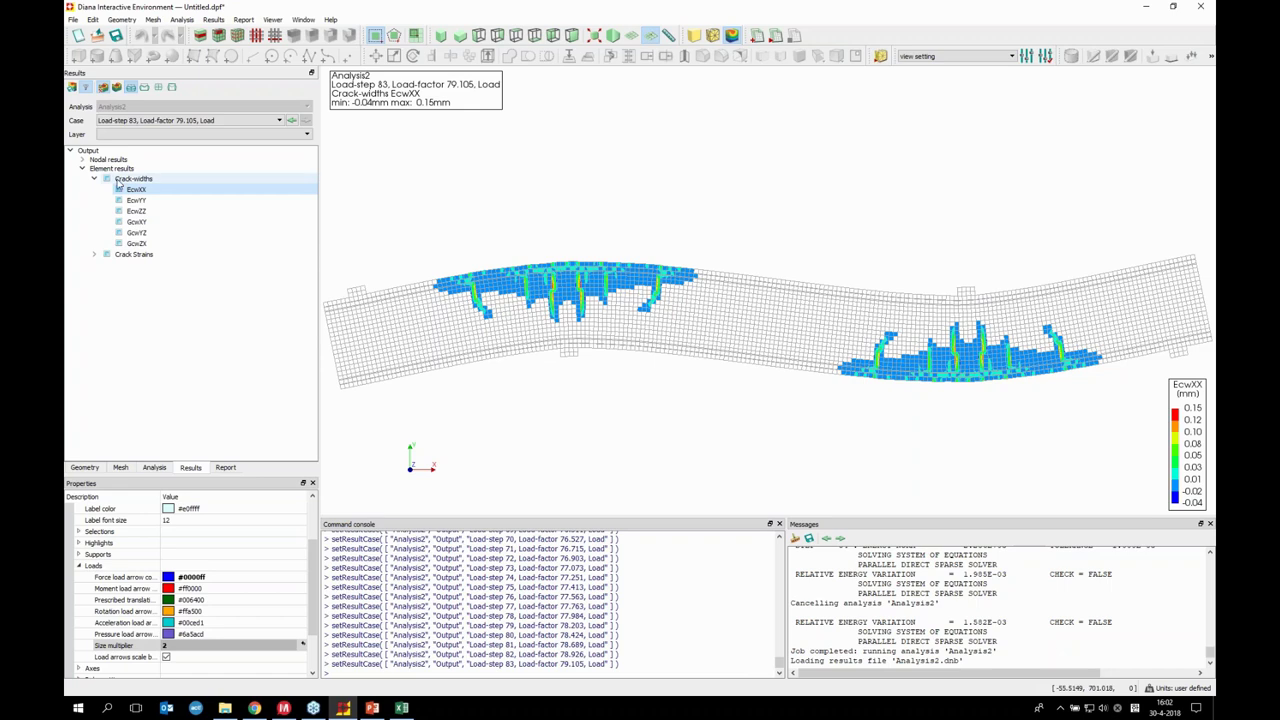
click(192, 120)
scroll(200, 150, up, 20)
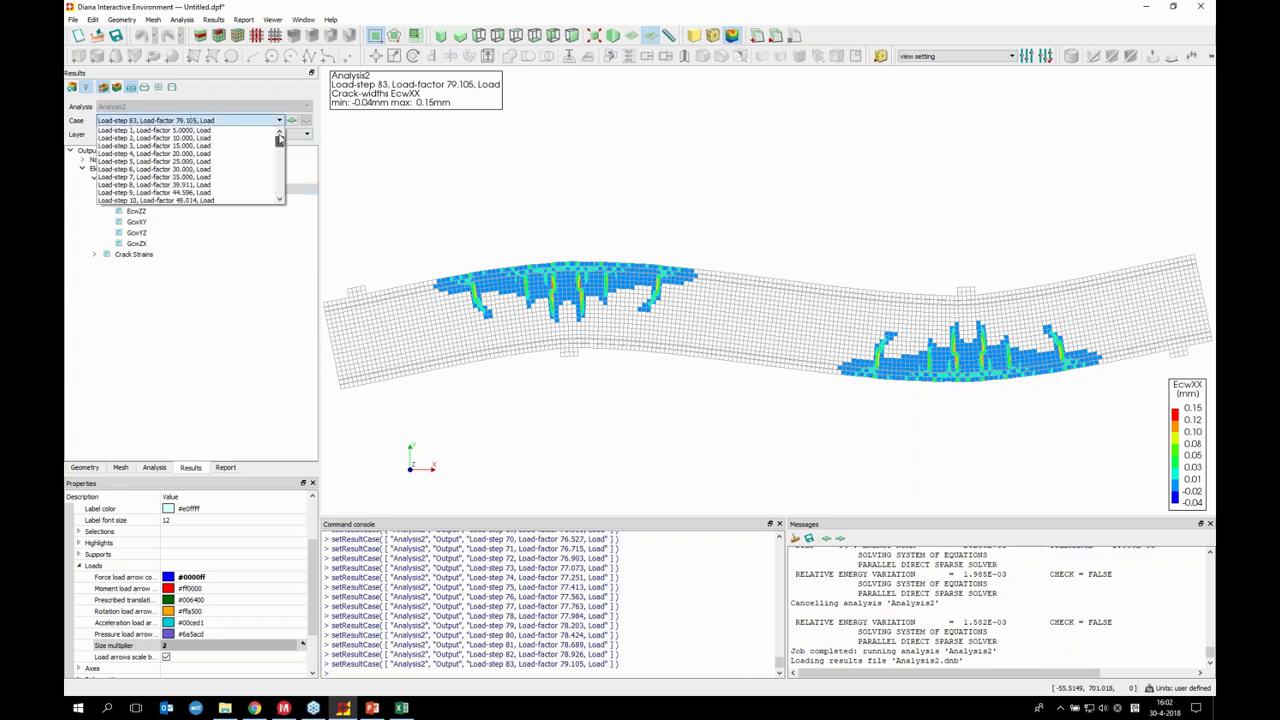
click(190, 131)
click(82, 159)
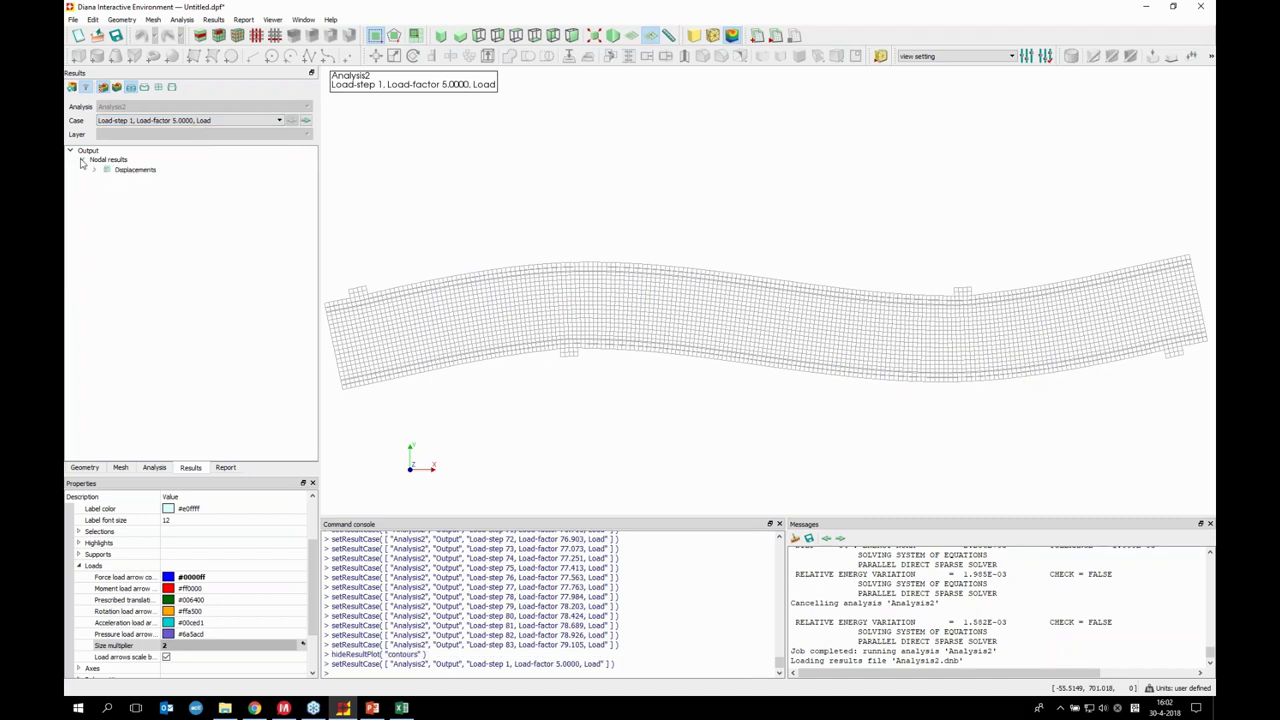
click(94, 170)
click(134, 191)
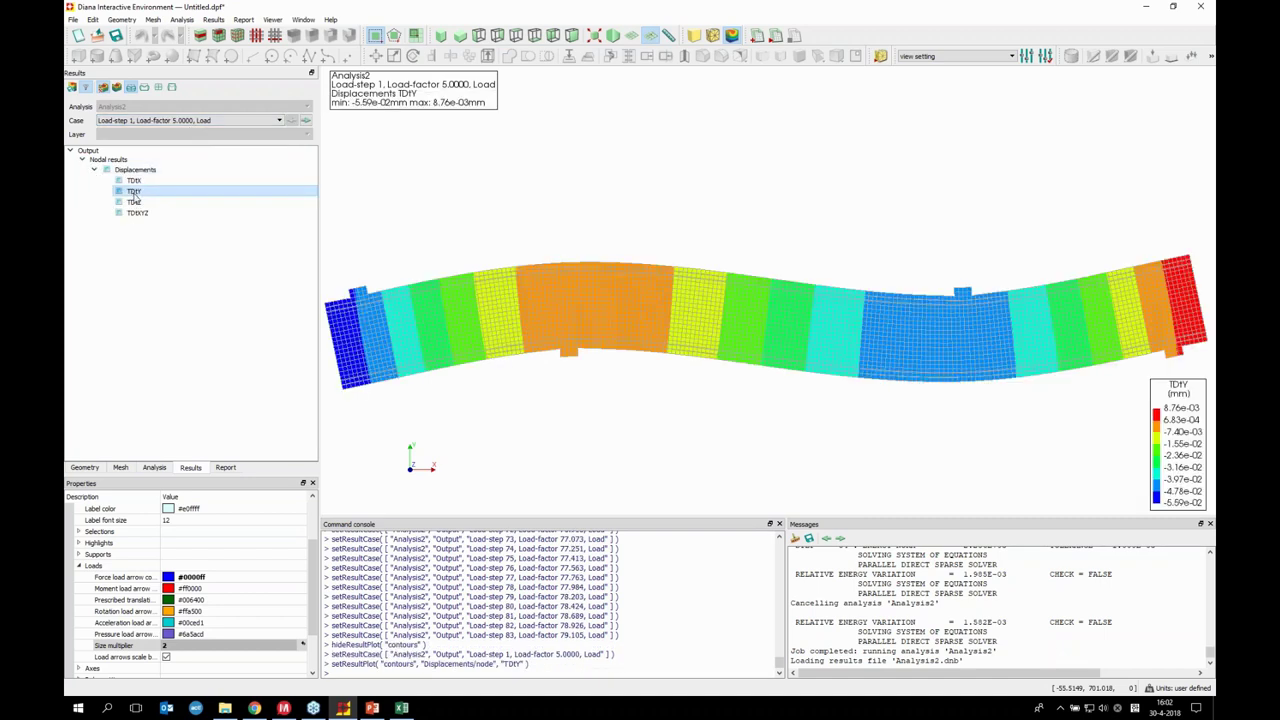
Chart TDtY against load factor for the top middle node of the loading plate nearer the beam's right end, with a vertical X-axis
scroll(963, 293, up, 3)
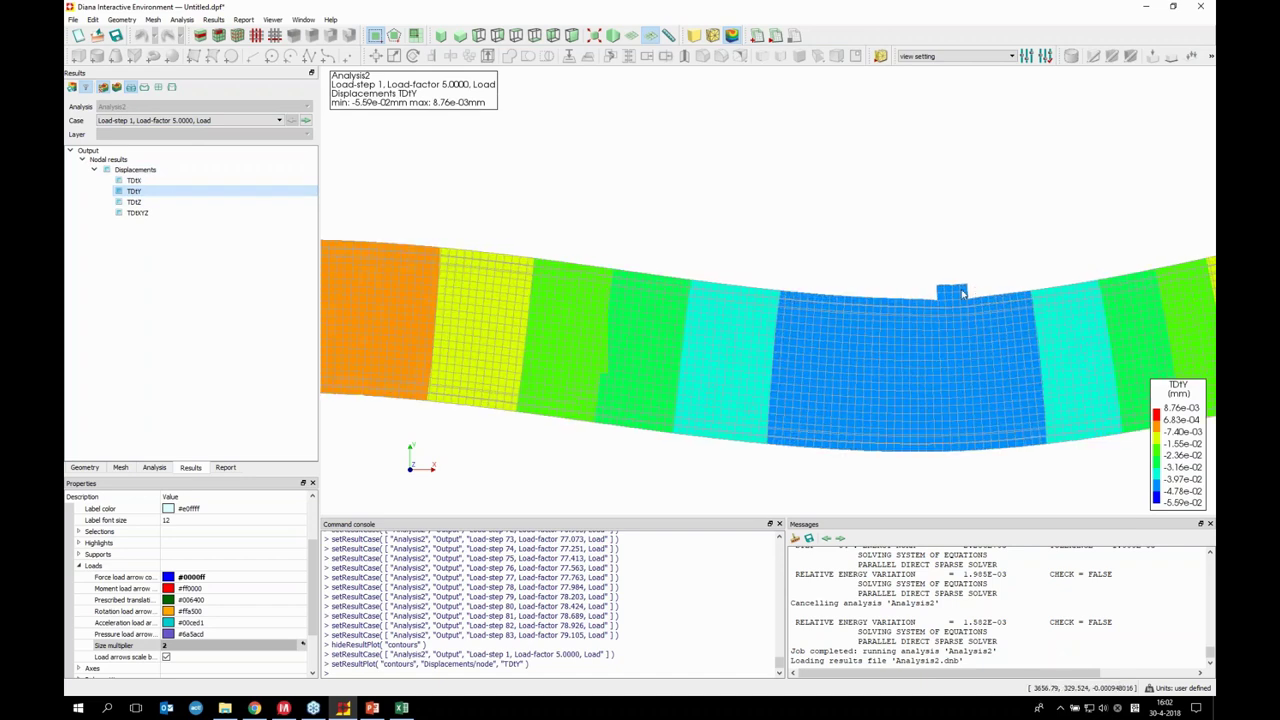
scroll(963, 293, up, 3)
drag(921, 268, 929, 271)
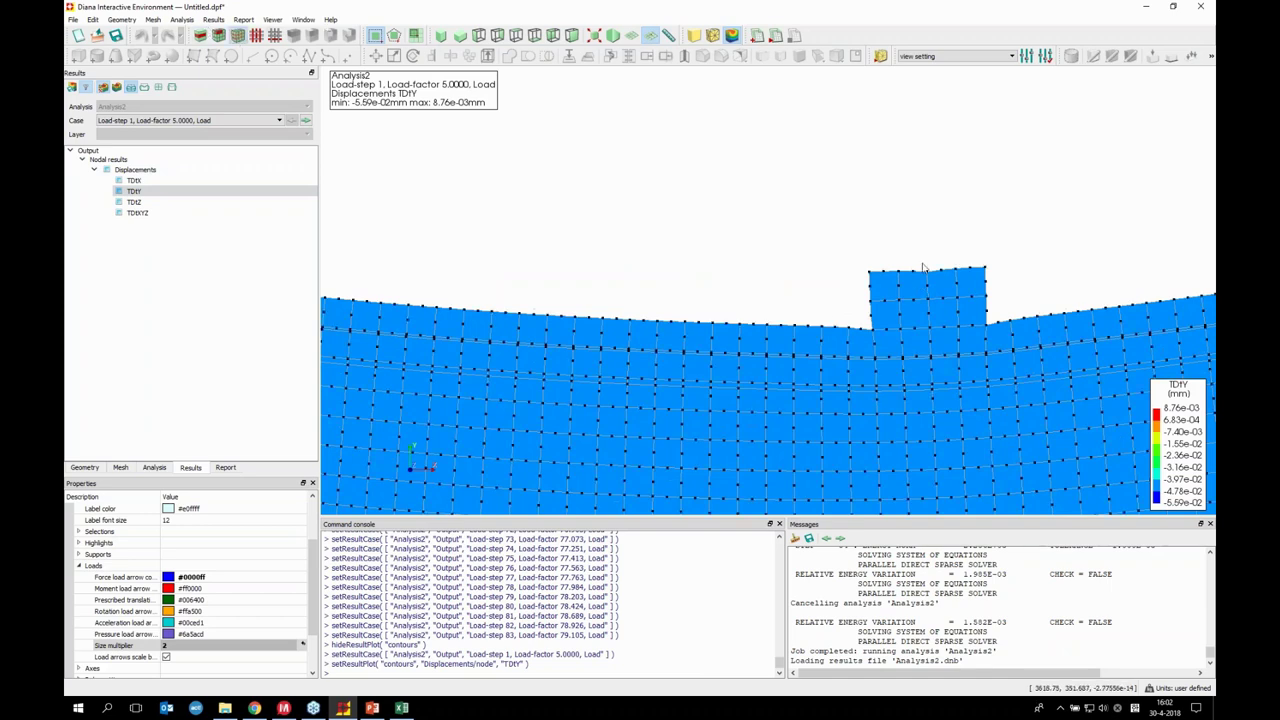
right_click(140, 192)
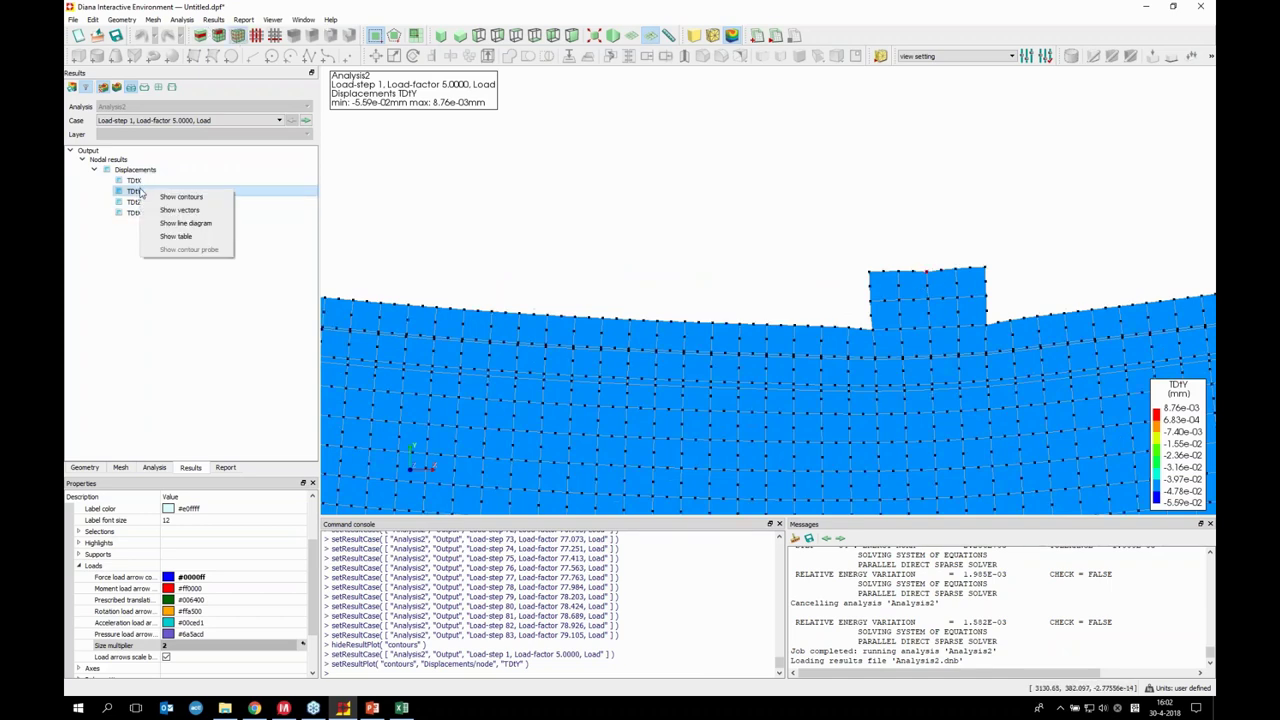
click(187, 237)
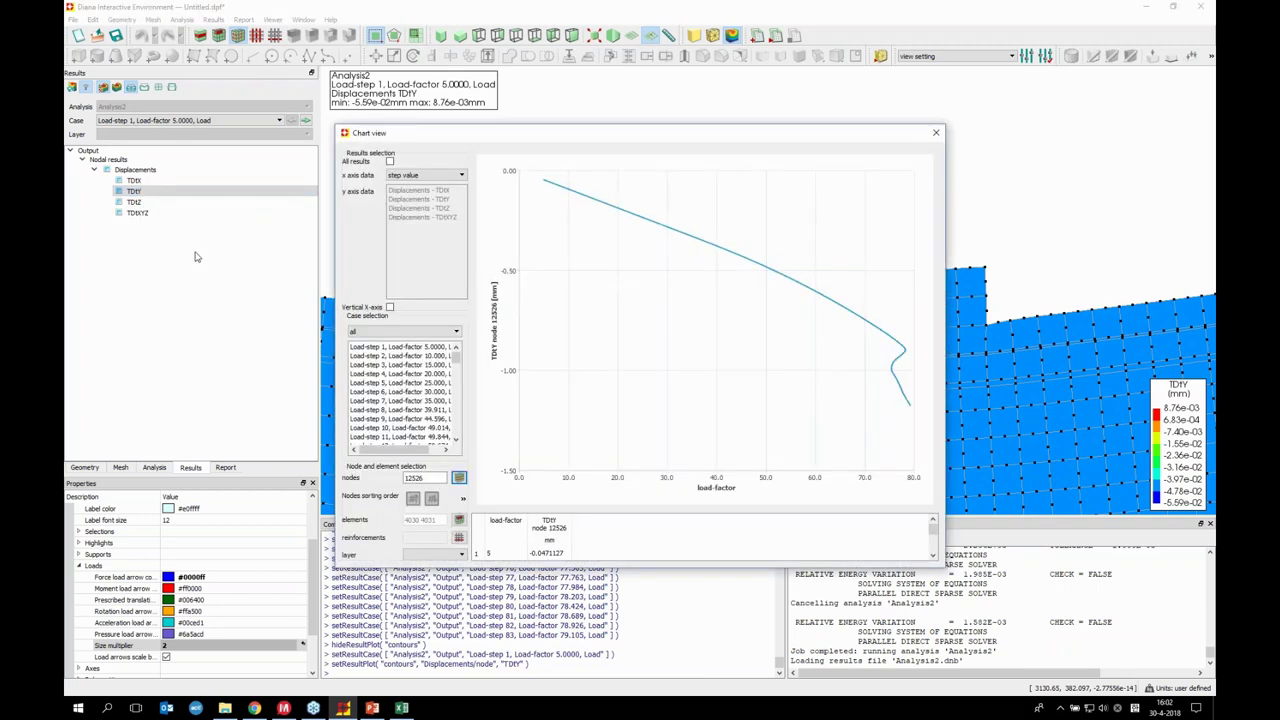
click(390, 308)
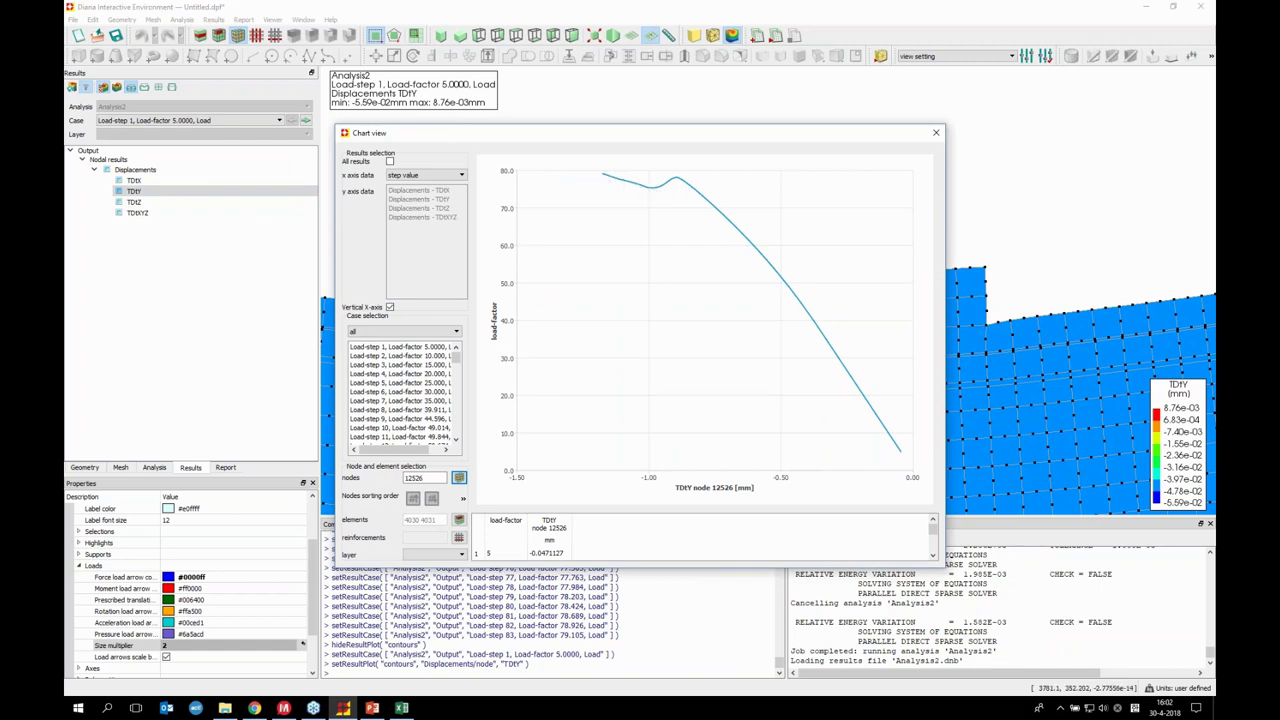
Compare the load-displacement chart side by side with the Results slide in PowerPoint, then minimize the presentation and close the chart
key(alt+Tab)
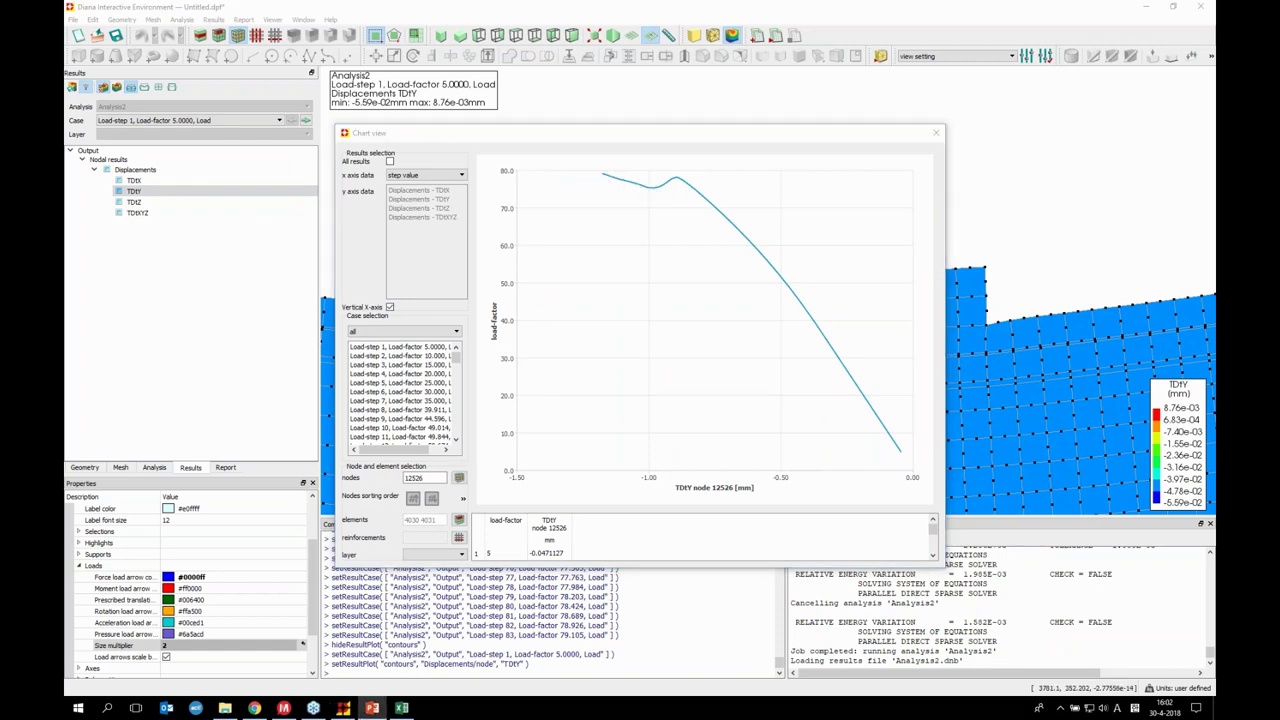
drag(1210, 103, 654, 103)
click(672, 326)
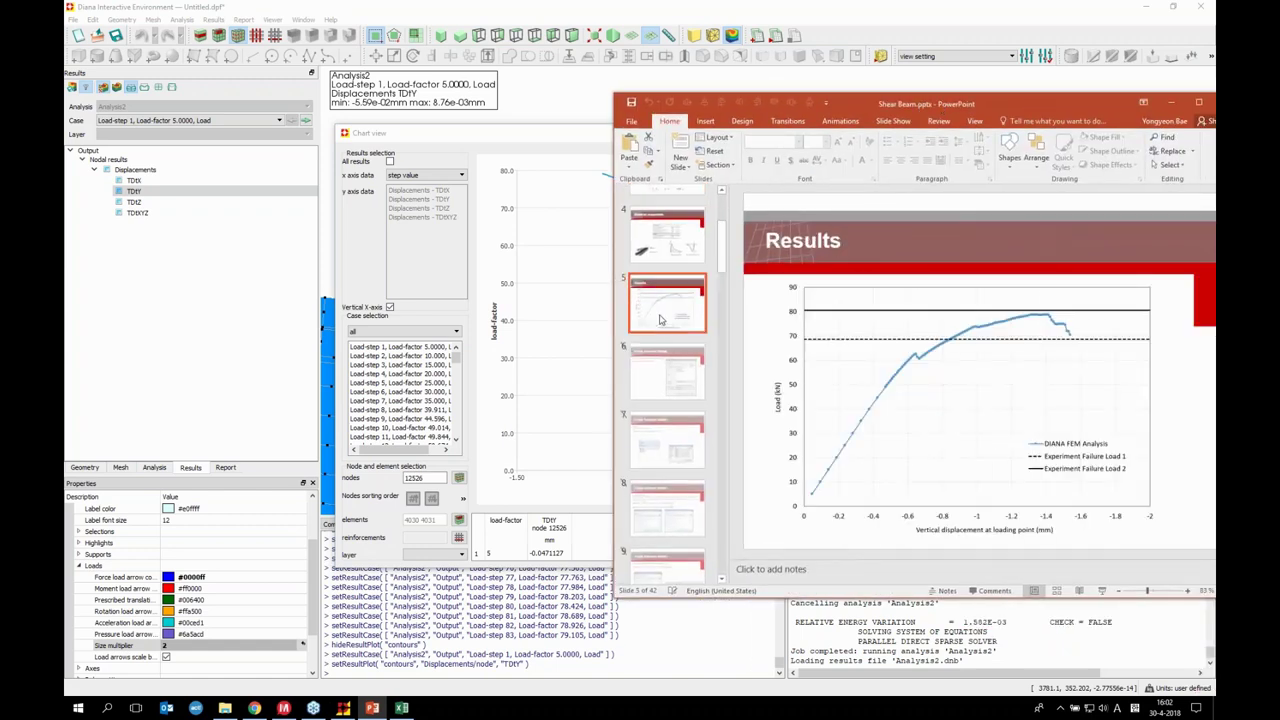
click(512, 141)
drag(512, 141, 129, 141)
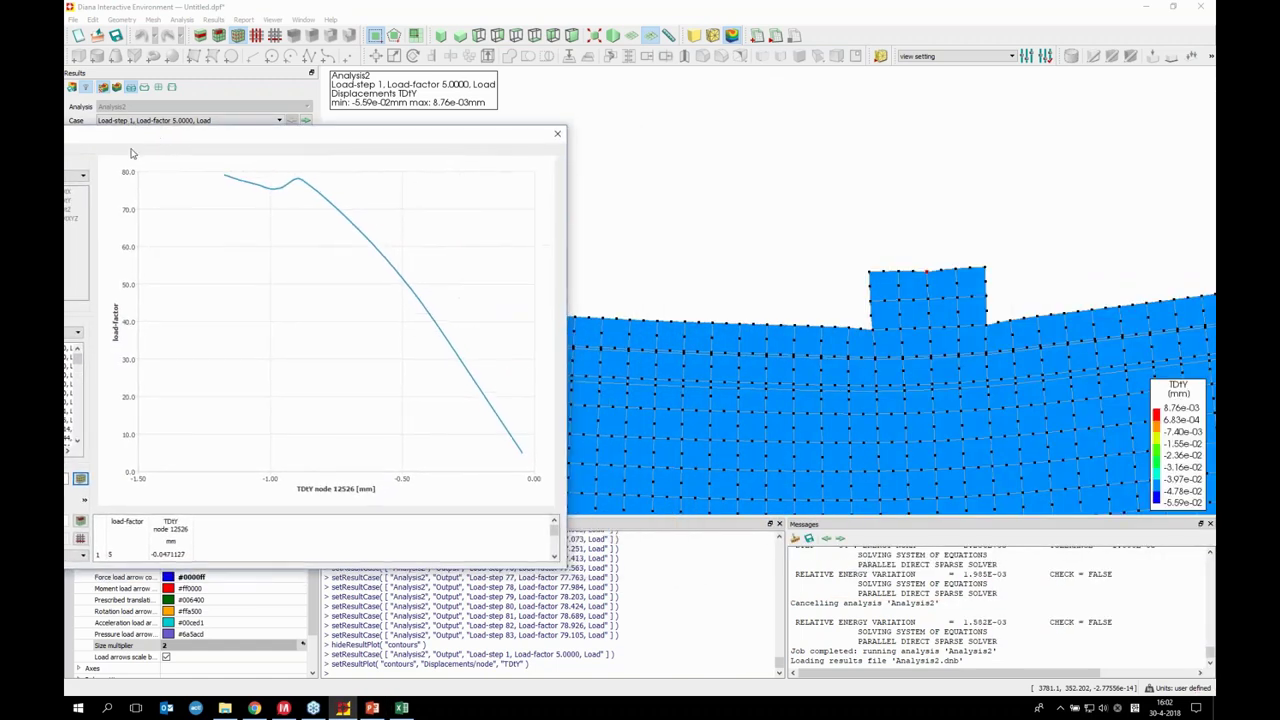
click(371, 708)
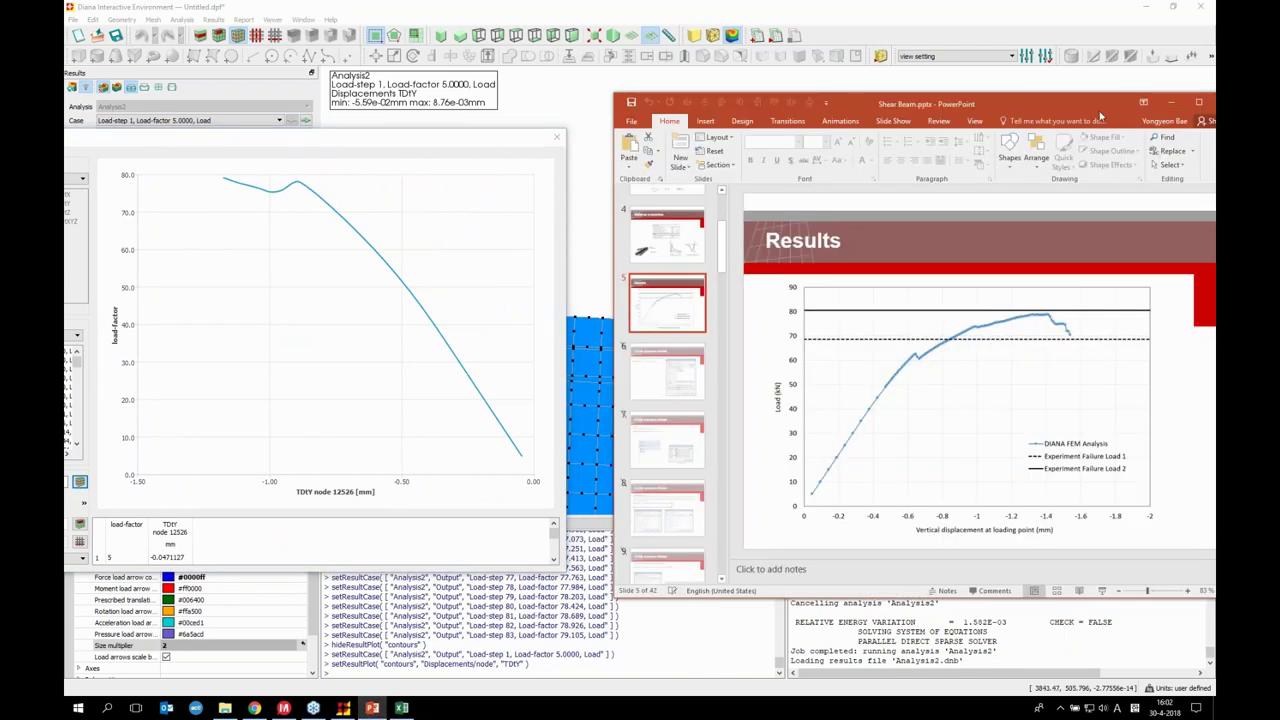
drag(1072, 106, 1039, 103)
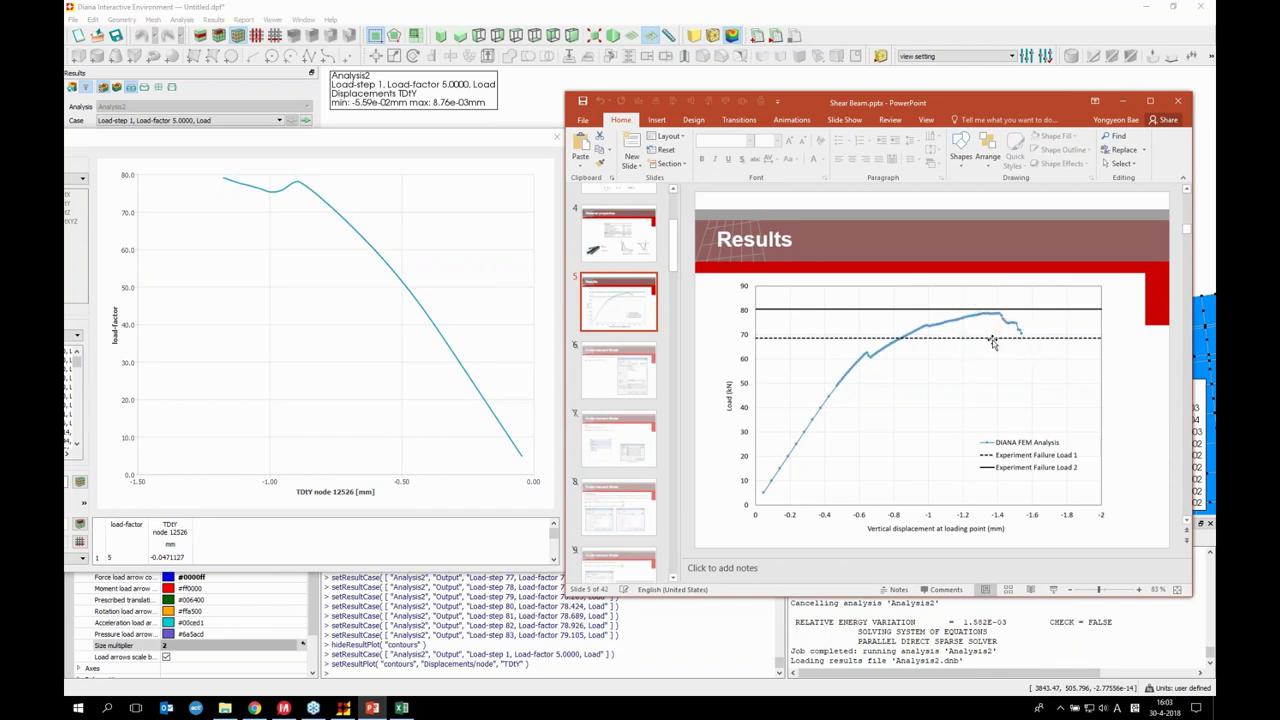
click(1122, 101)
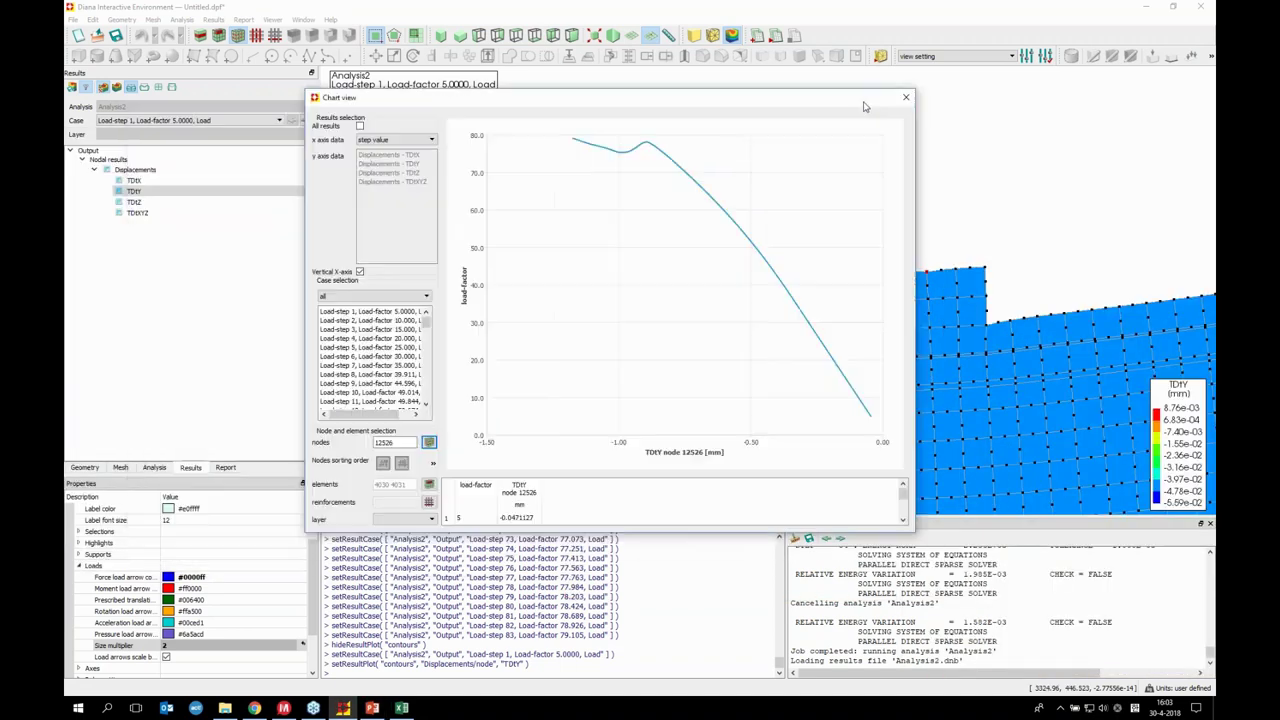
click(930, 95)
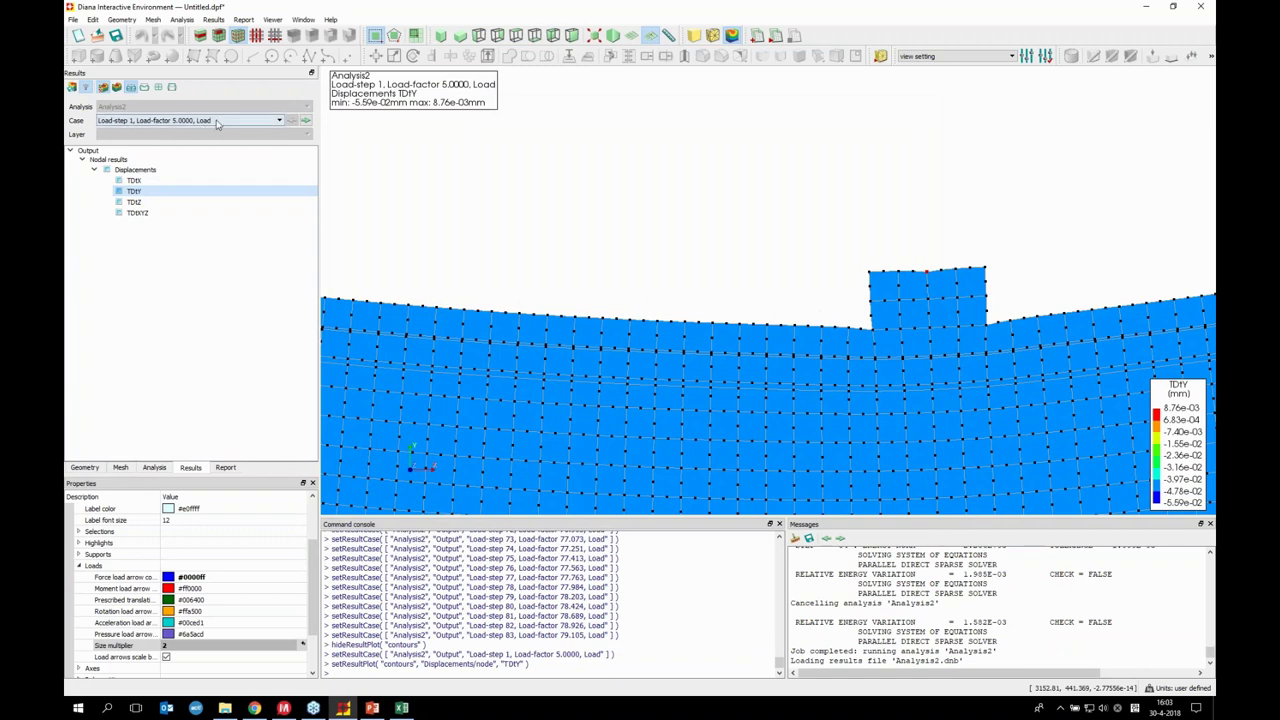
Set the result case to load-step 8, load-factor 39.911, and plot the Eknn crack strains from the element results
click(220, 121)
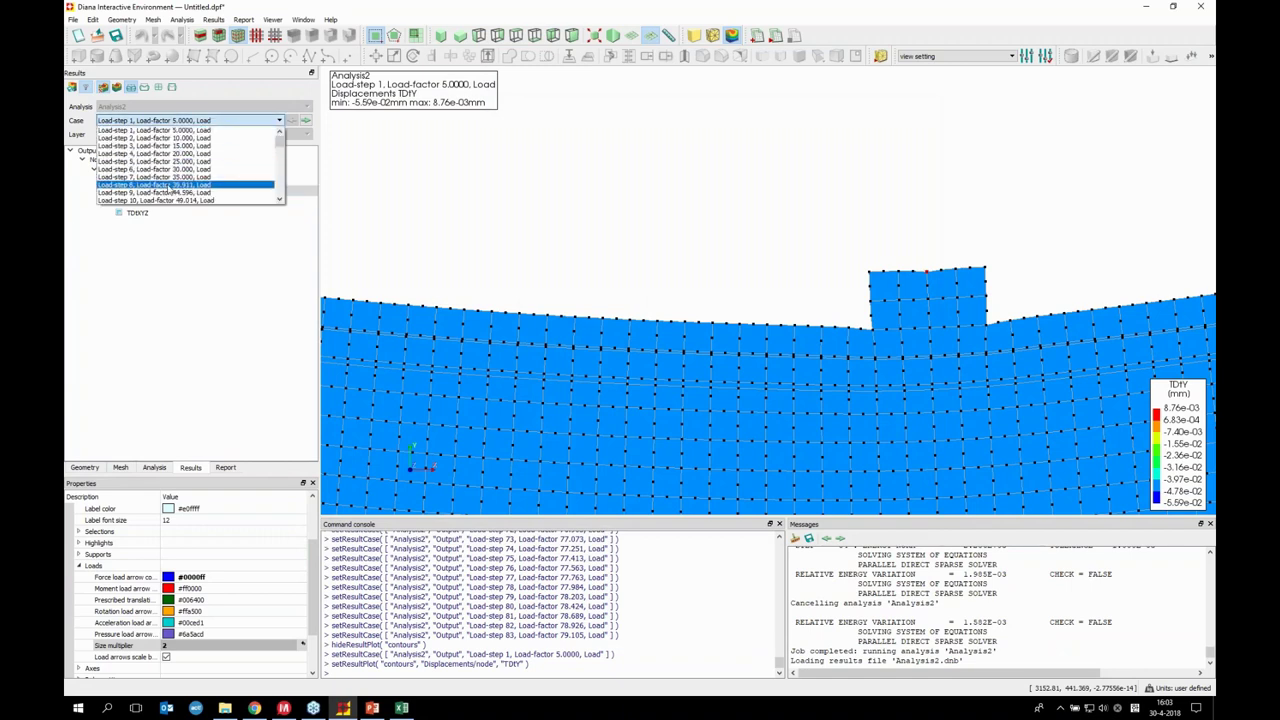
click(168, 185)
double_click(103, 223)
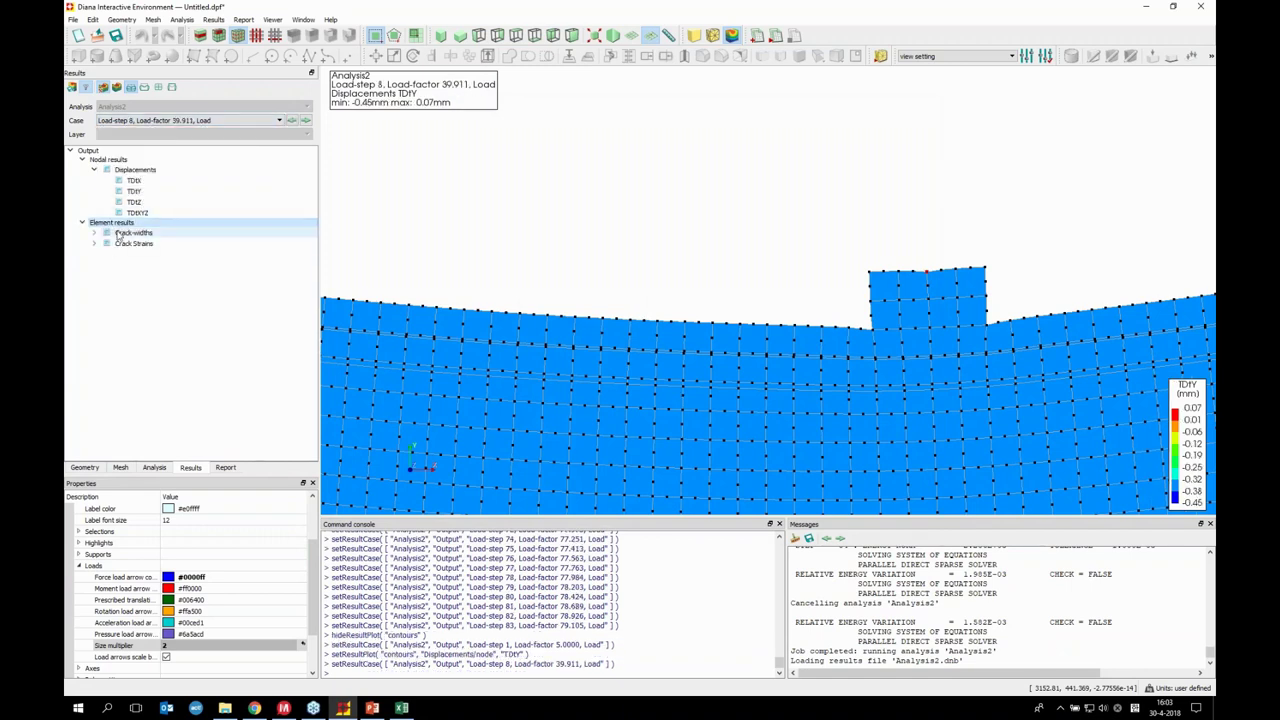
double_click(133, 244)
click(136, 255)
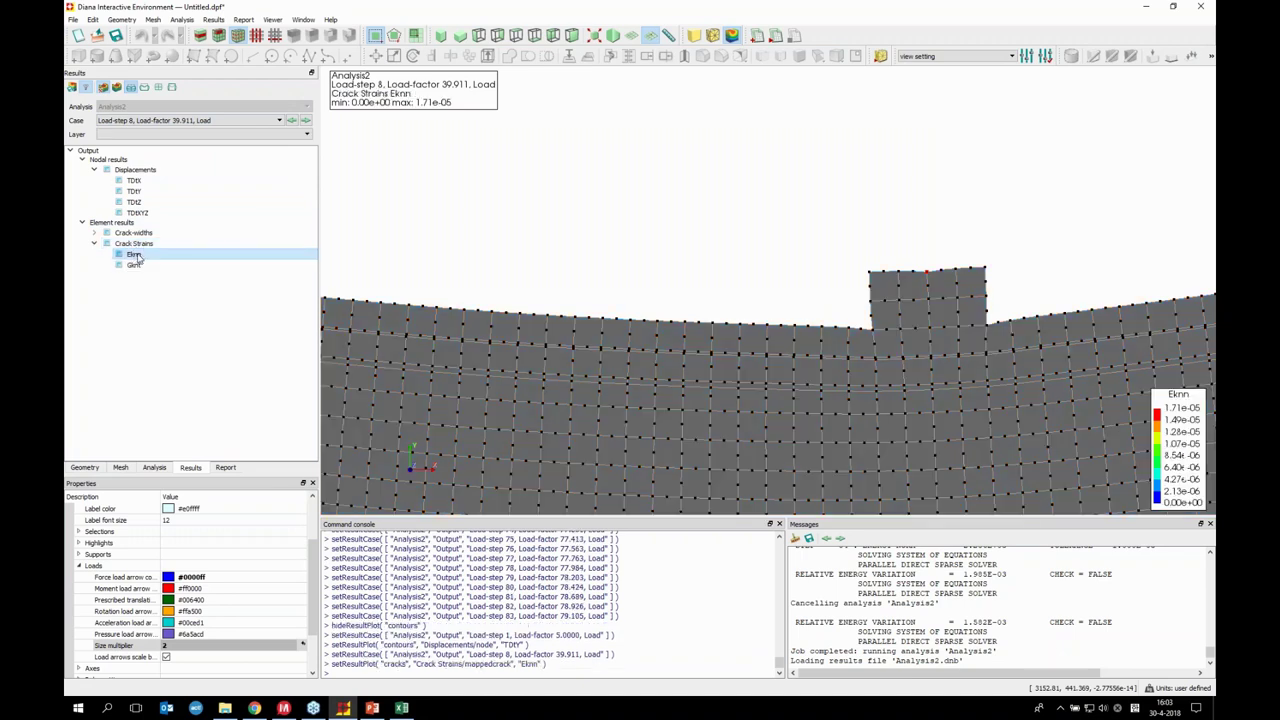
Hide the node markers on the mesh so the Eknn crack strains can be viewed over the whole beam
scroll(694, 257, down, 5)
scroll(728, 270, down, 4)
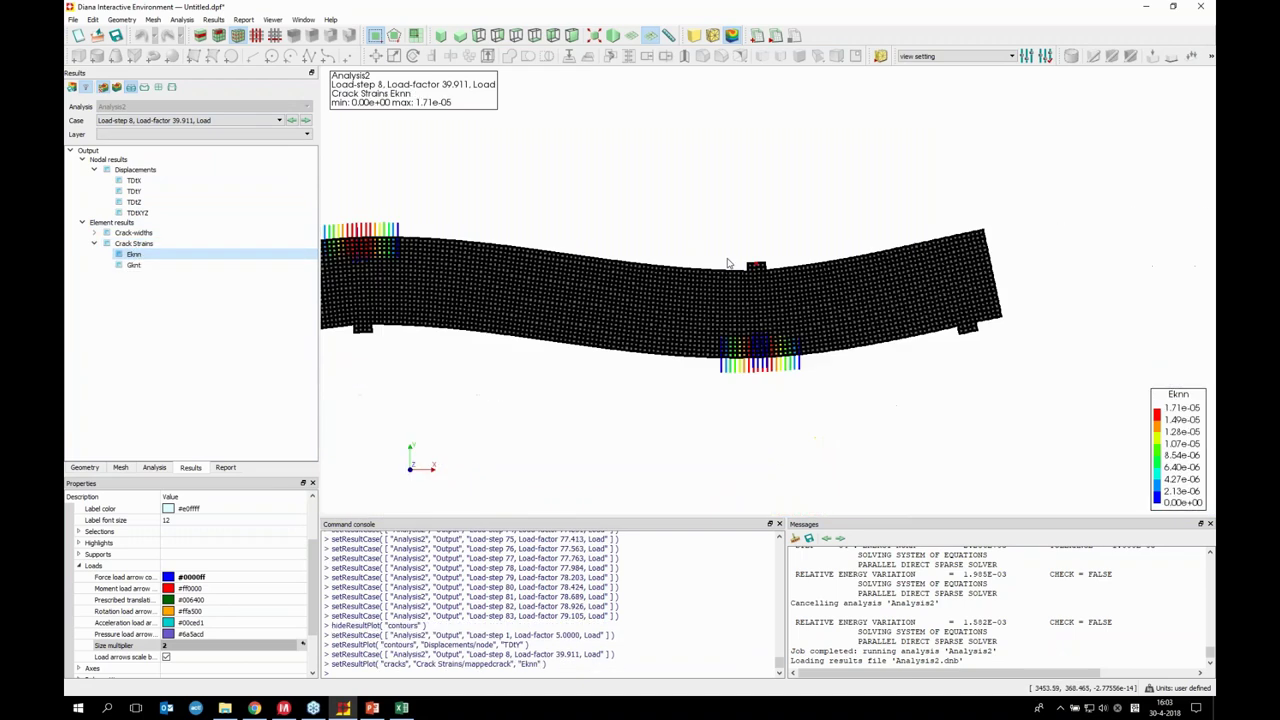
scroll(651, 198, down, 1)
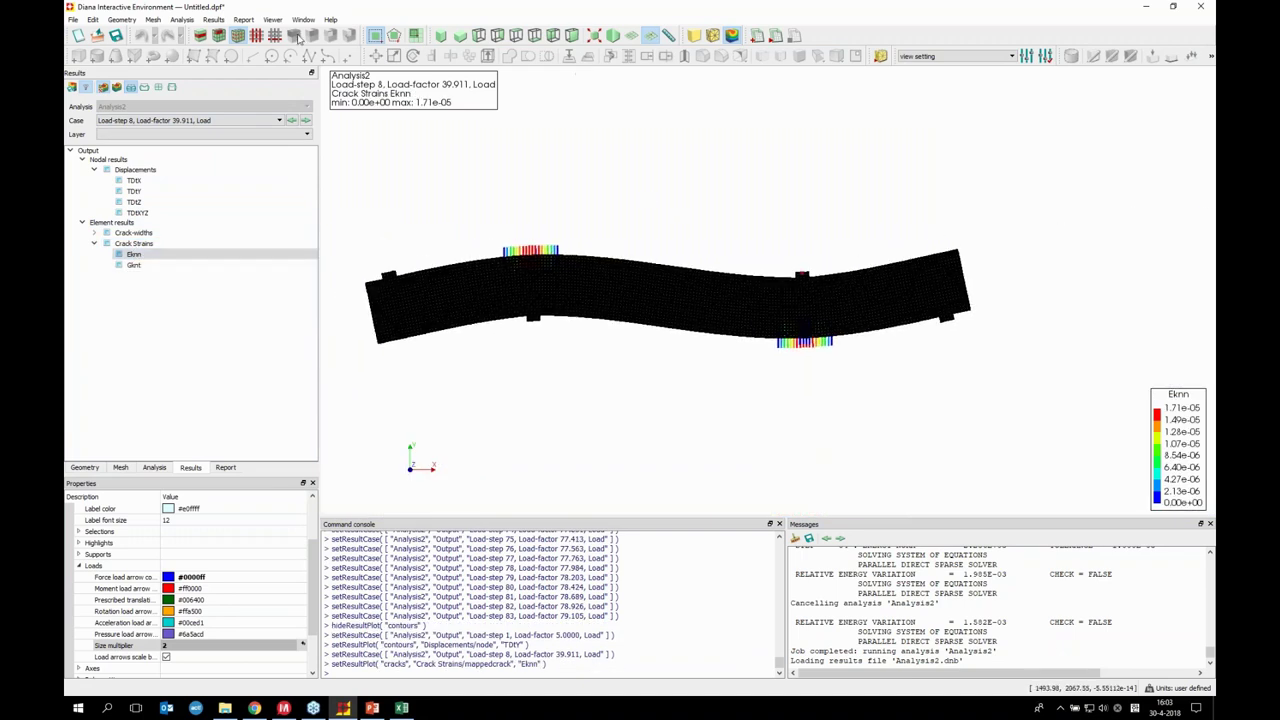
click(237, 36)
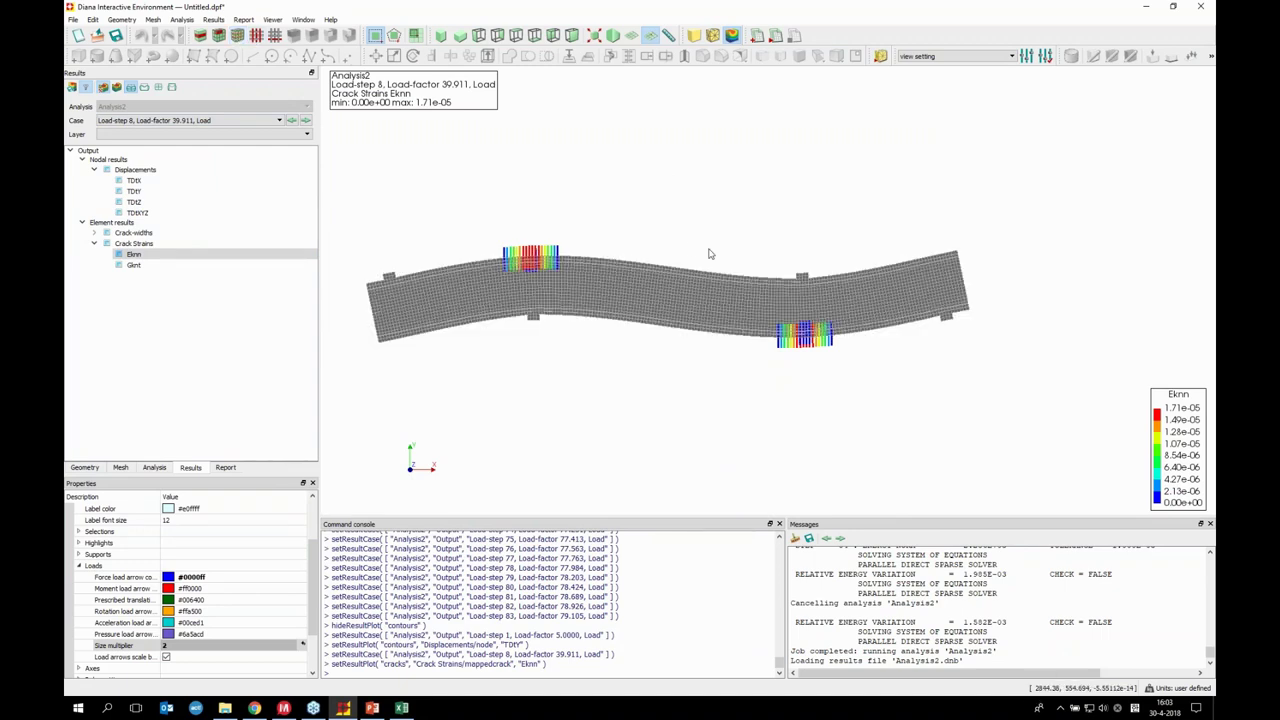
middle_drag(692, 249, 758, 245)
scroll(758, 245, up, 1)
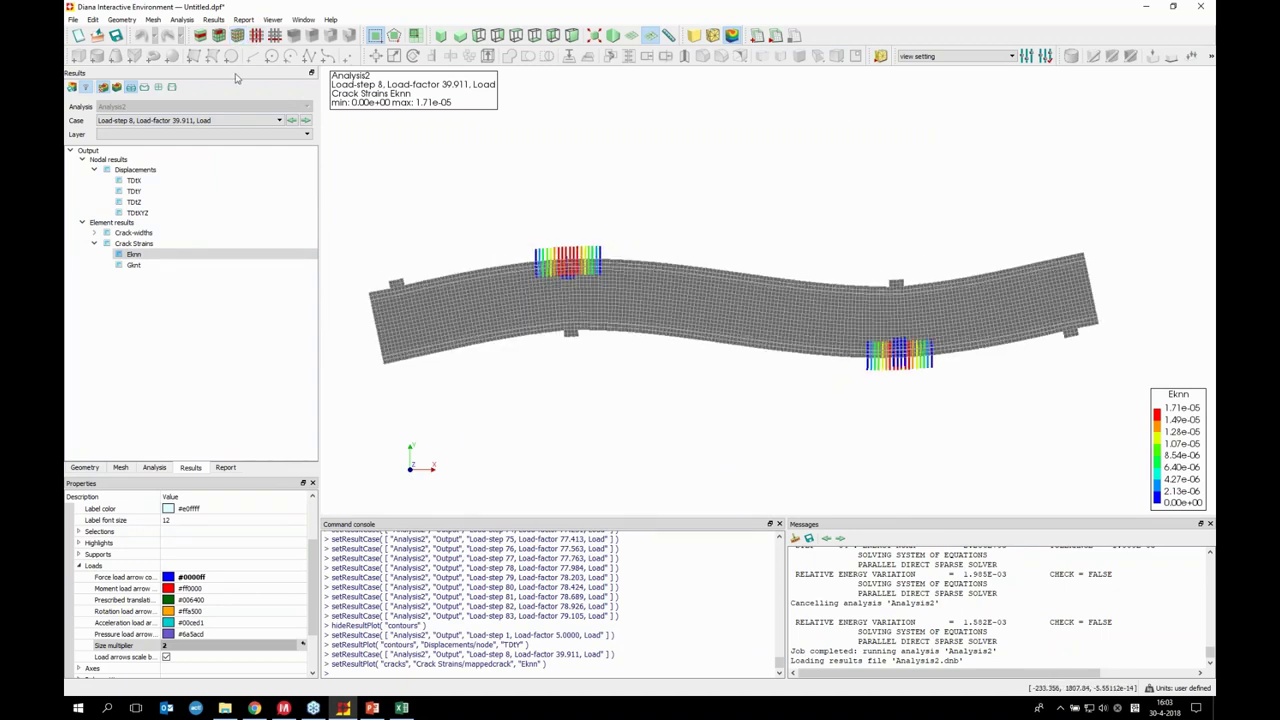
Advance the Eknn crack strain plot case by case to load-step 65, load-factor 75.396, and examine the cracks below the loading plate
click(306, 120)
click(306, 120)
click(306, 120)
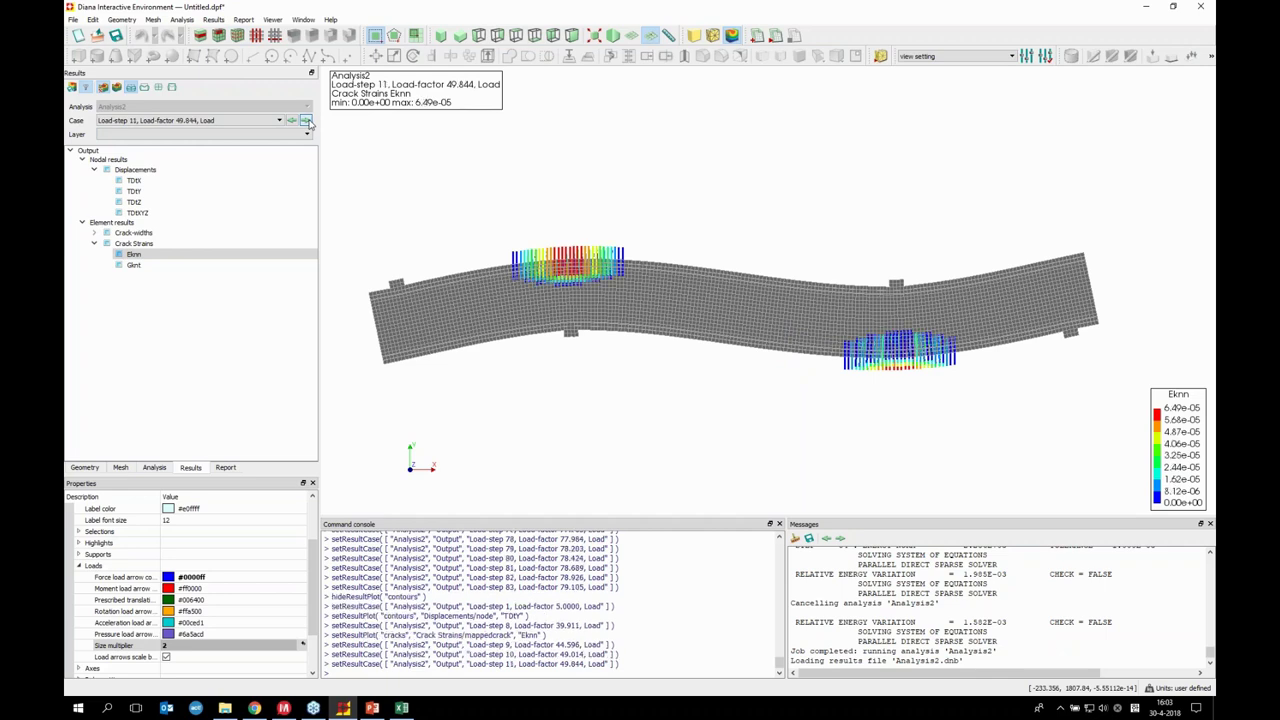
click(306, 120)
click(306, 120)
click(306, 120)
click(306, 120)
click(306, 120)
click(306, 120)
click(306, 120)
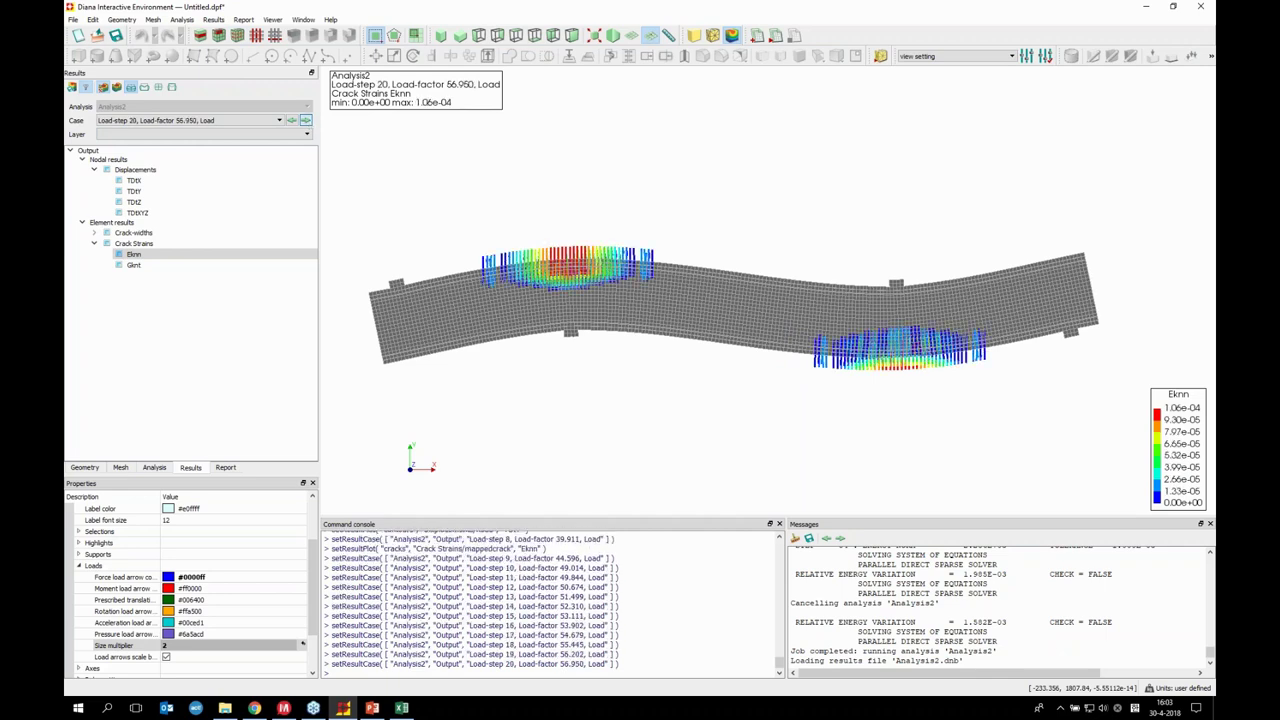
click(306, 120)
click(306, 120)
click(306, 120)
click(306, 120)
click(306, 120)
click(306, 120)
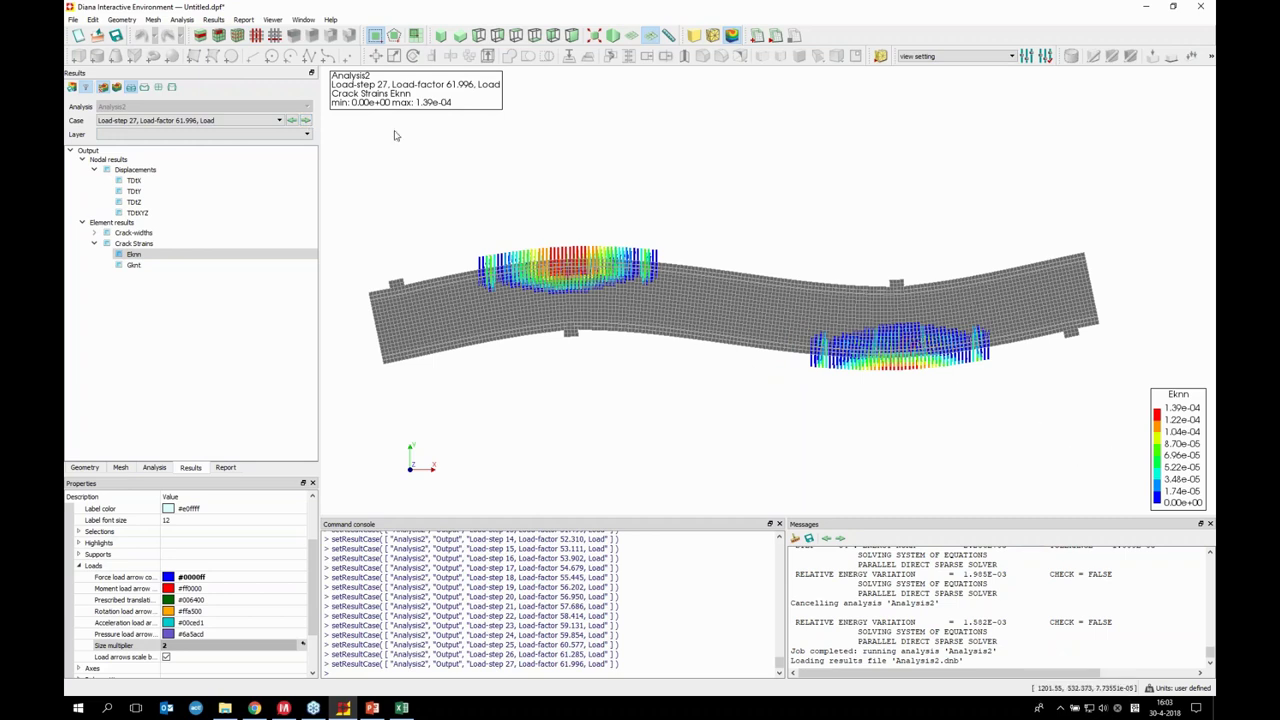
click(305, 121)
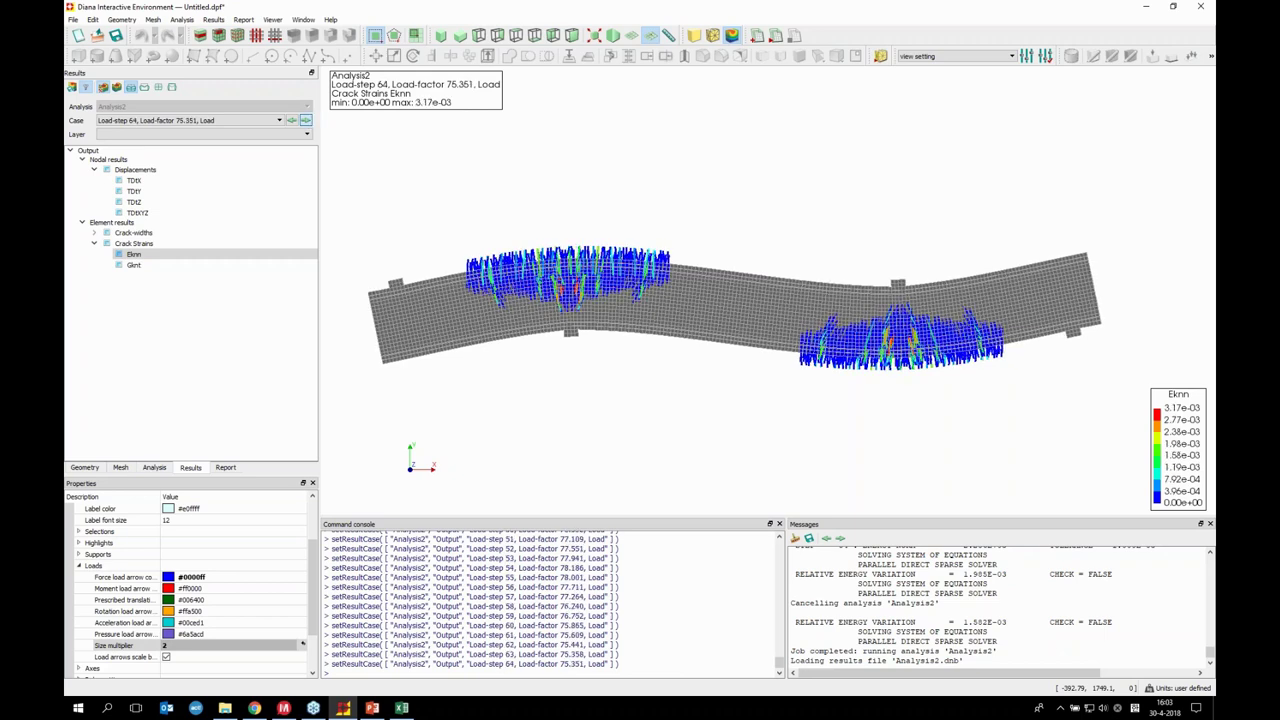
scroll(935, 335, up, 5)
scroll(935, 335, up, 5)
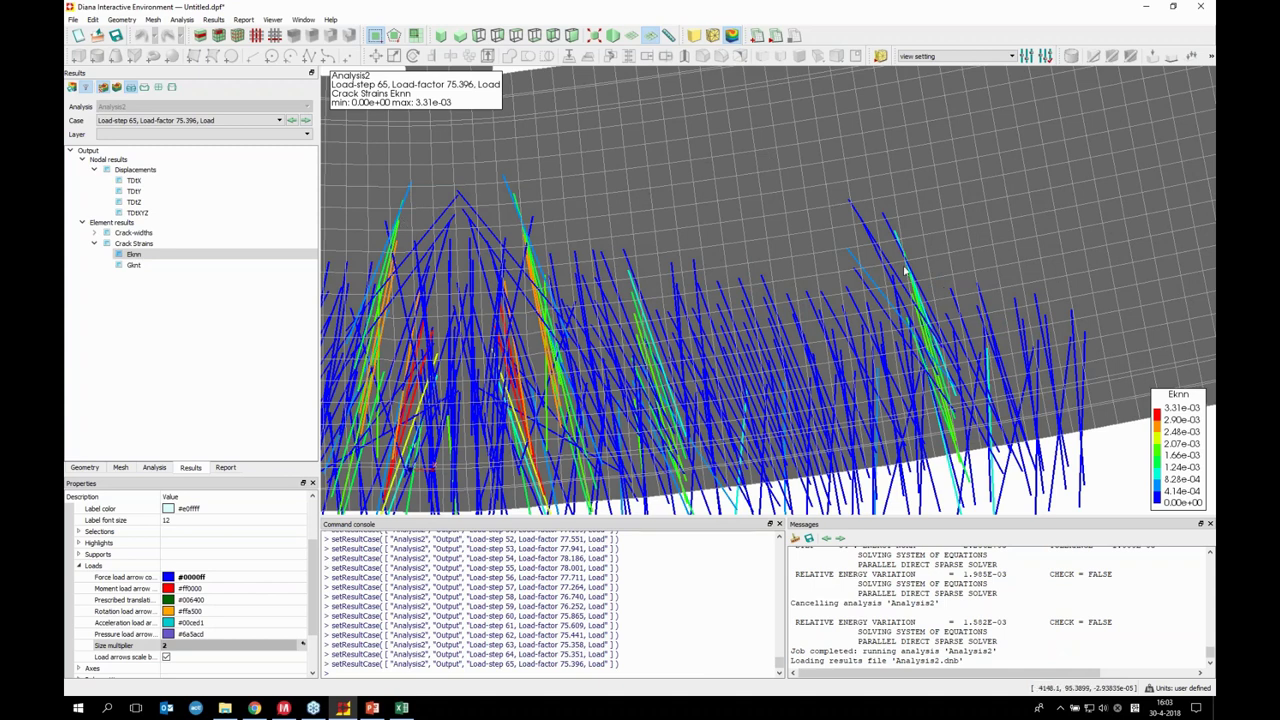
scroll(856, 245, down, 3)
scroll(855, 267, down, 6)
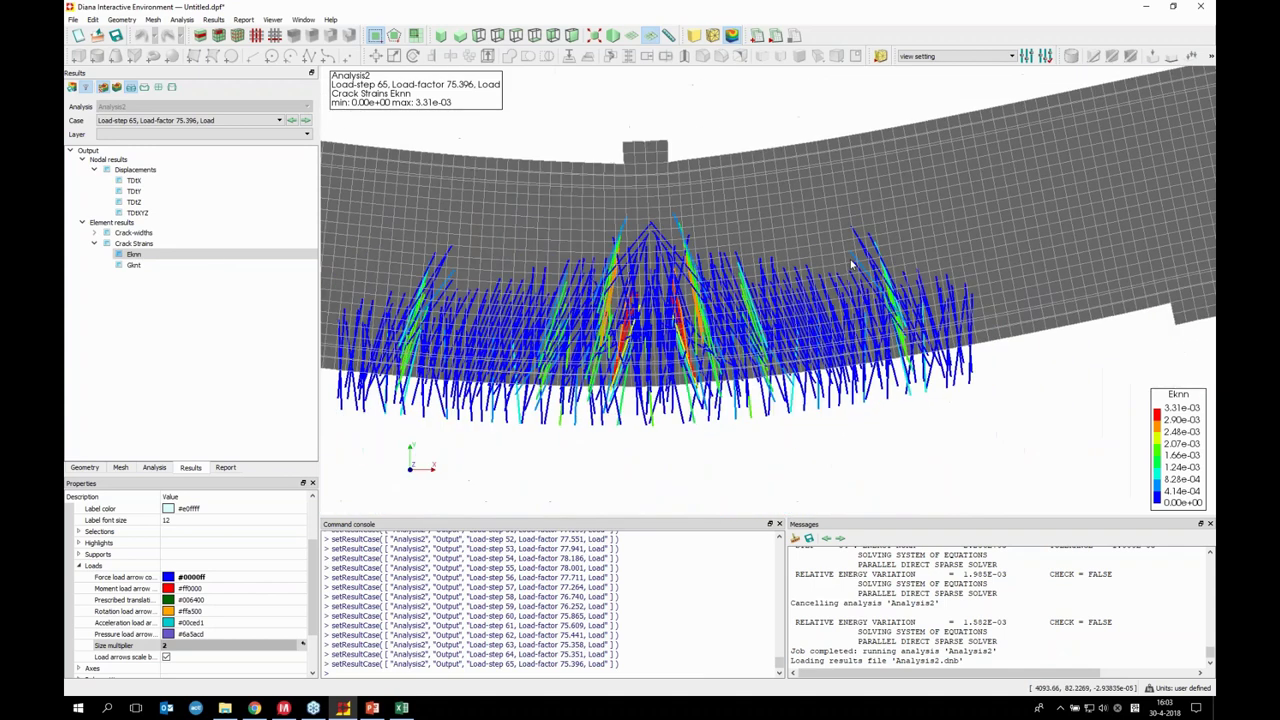
scroll(843, 302, down, 1)
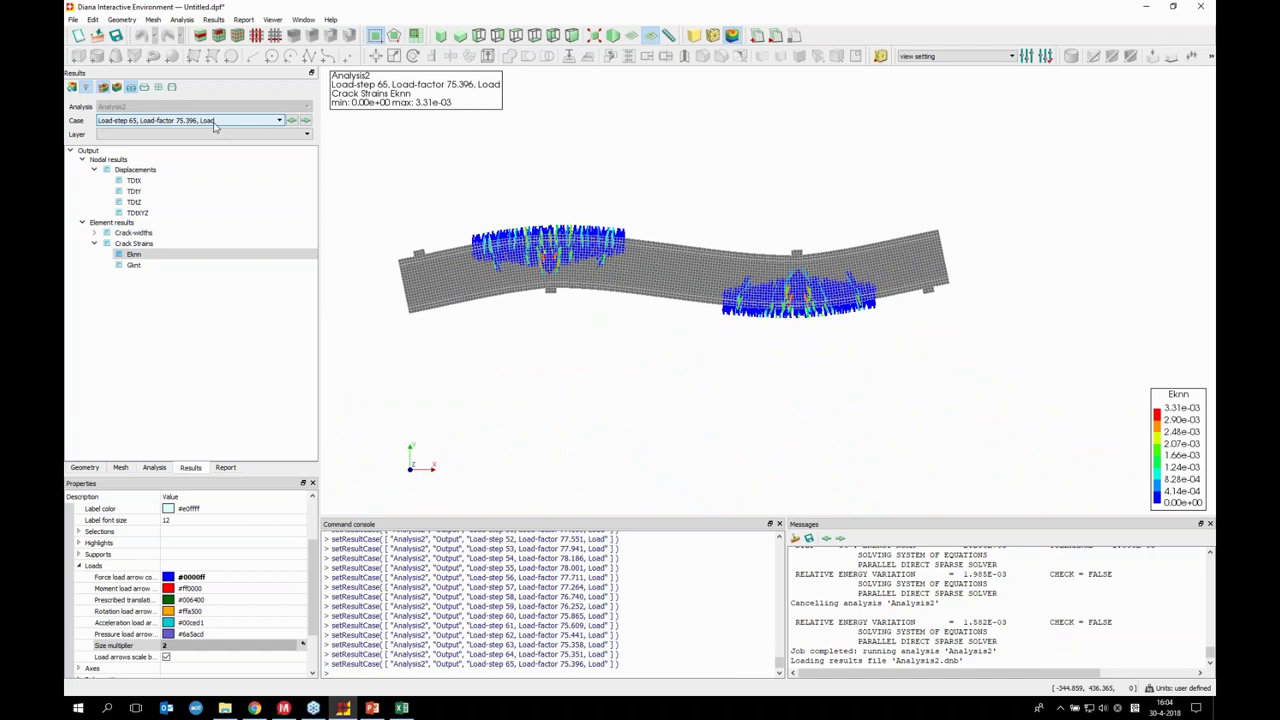
Plot the EcwXX crack-width contours from the element results and view them over the full beam
double_click(133, 232)
click(136, 243)
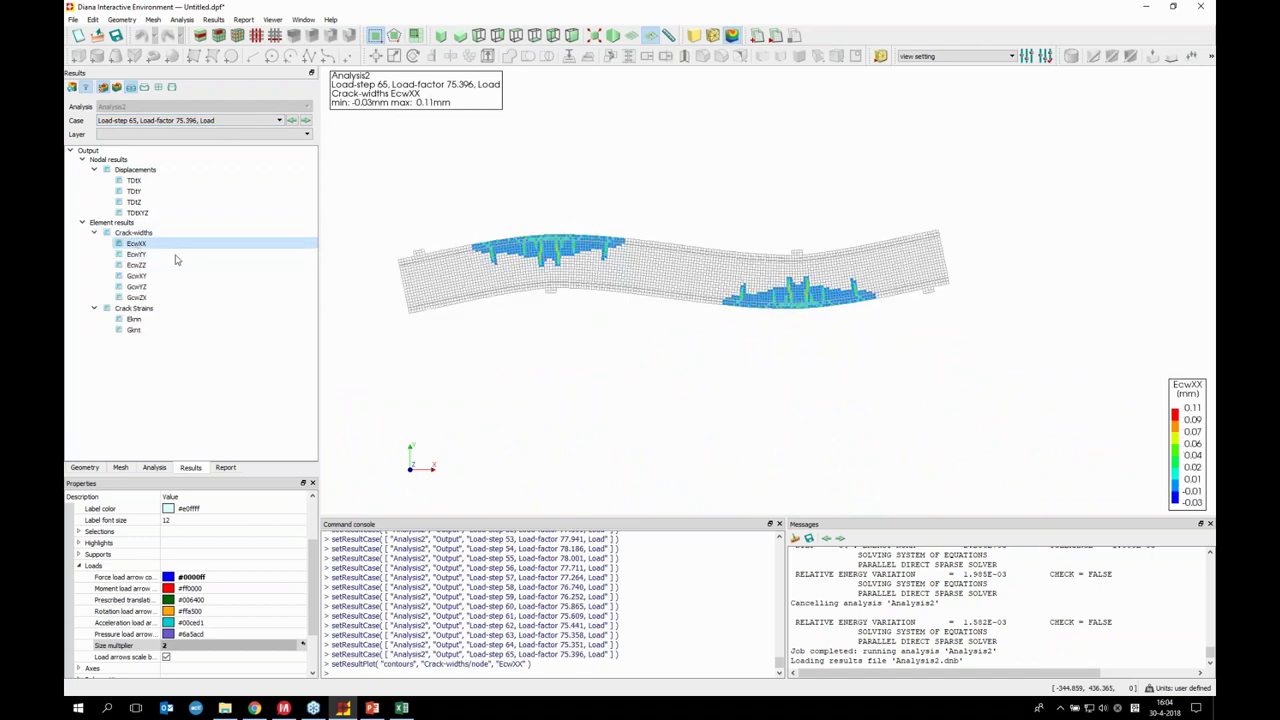
scroll(828, 330, up, 3)
middle_drag(826, 332, 896, 350)
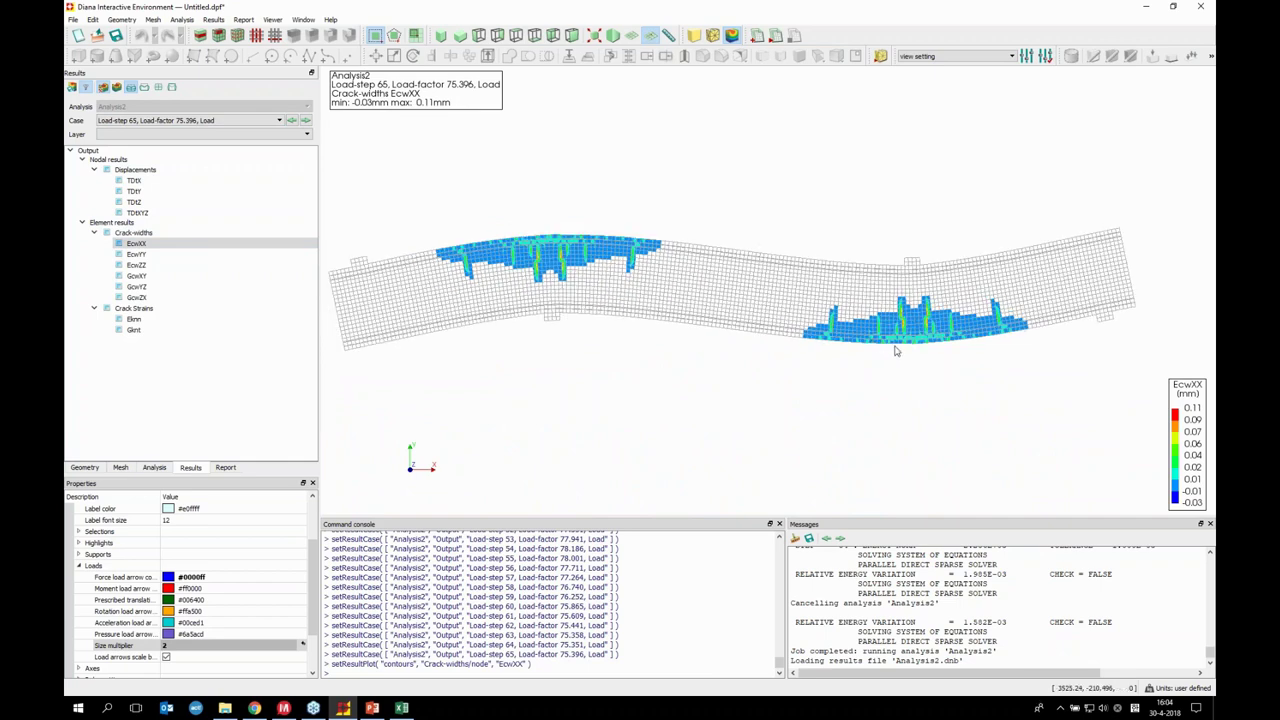